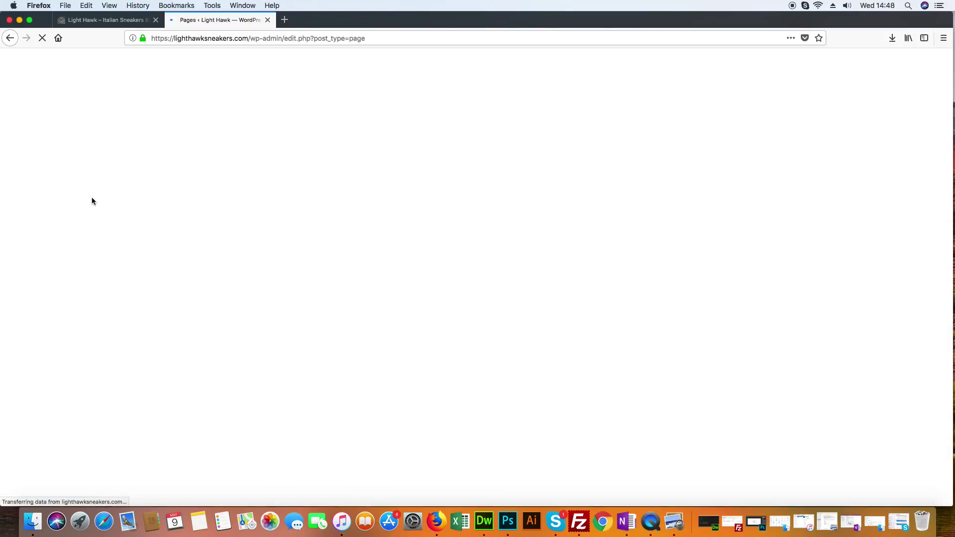
Look through the list of English pages and the actions available for each page
scroll(442, 270, "down", 5)
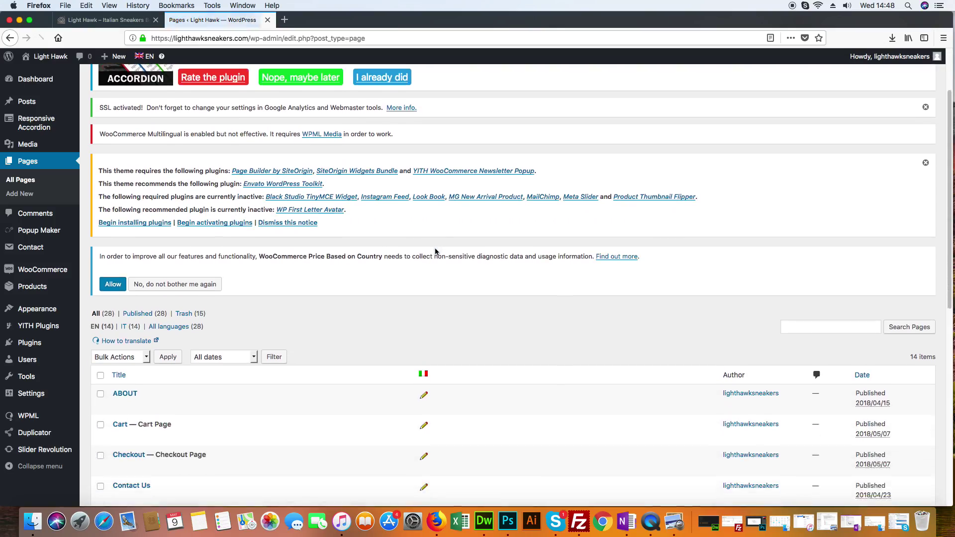
scroll(442, 271, "down", 5)
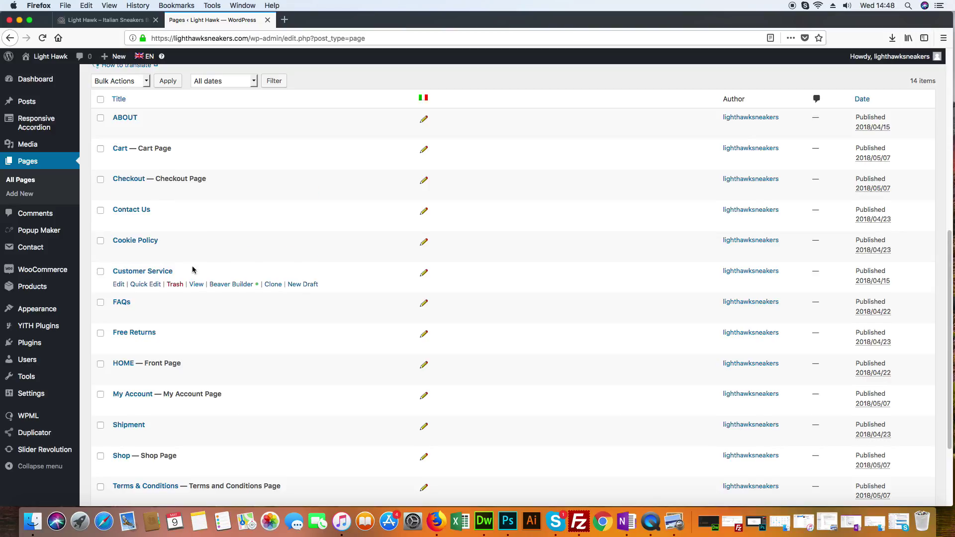
scroll(234, 283, "down", 1)
scroll(251, 326, "down", 2)
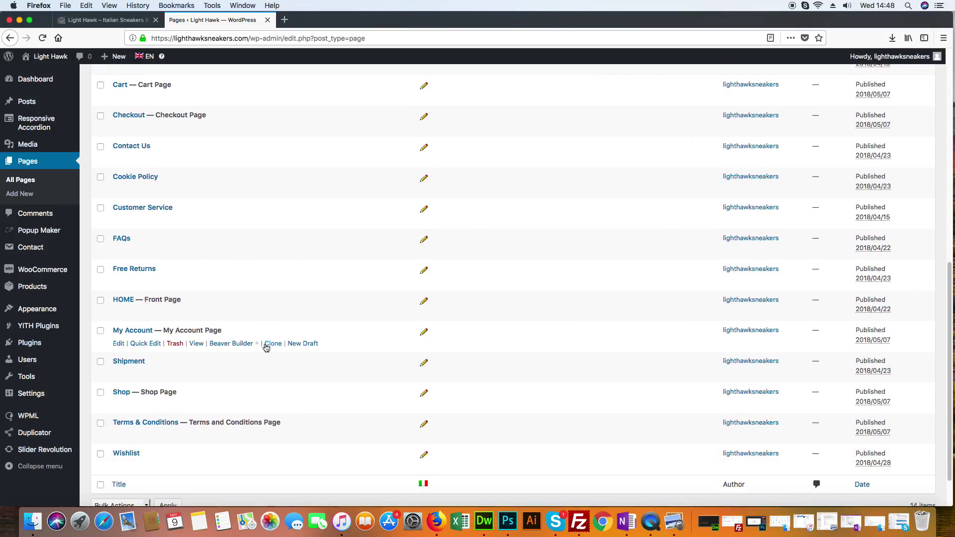
scroll(284, 352, "down", 1)
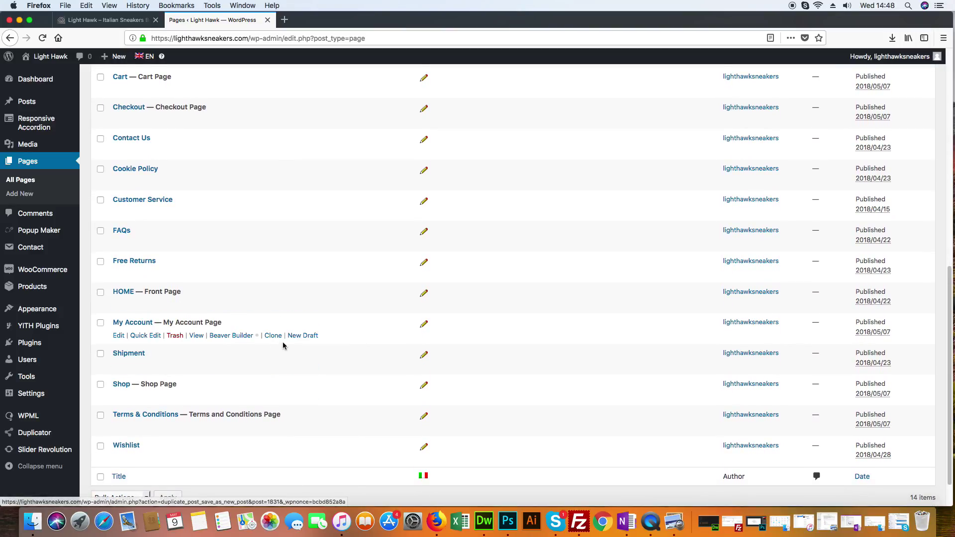
scroll(284, 344, "up", 3)
scroll(318, 354, "down", 3)
scroll(324, 324, "up", 4)
scroll(327, 189, "up", 4)
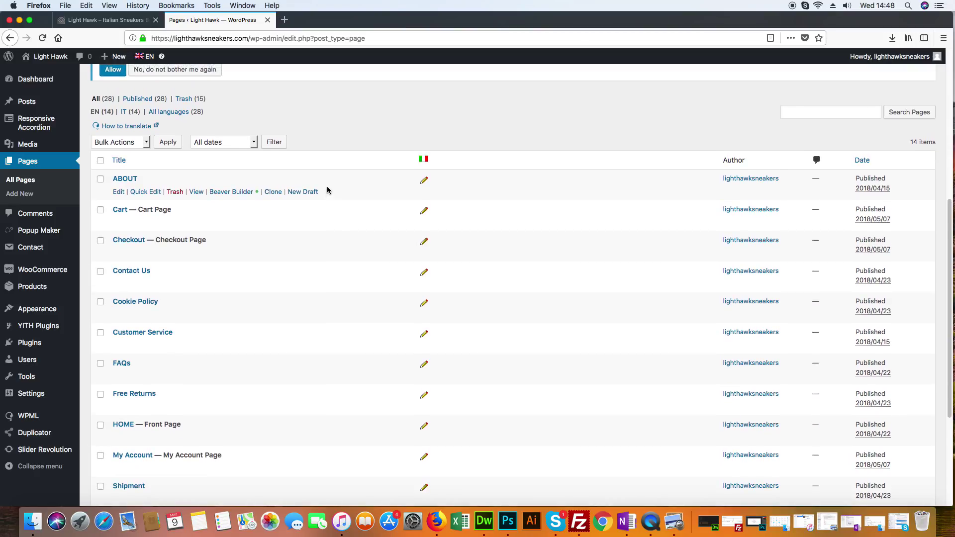
scroll(326, 190, "down", 2)
scroll(179, 232, "down", 3)
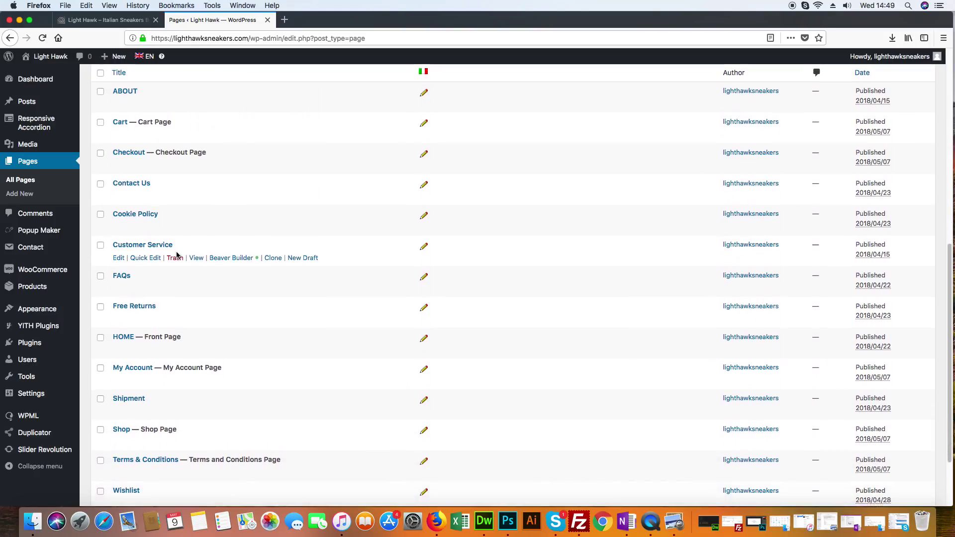
scroll(180, 249, "up", 5)
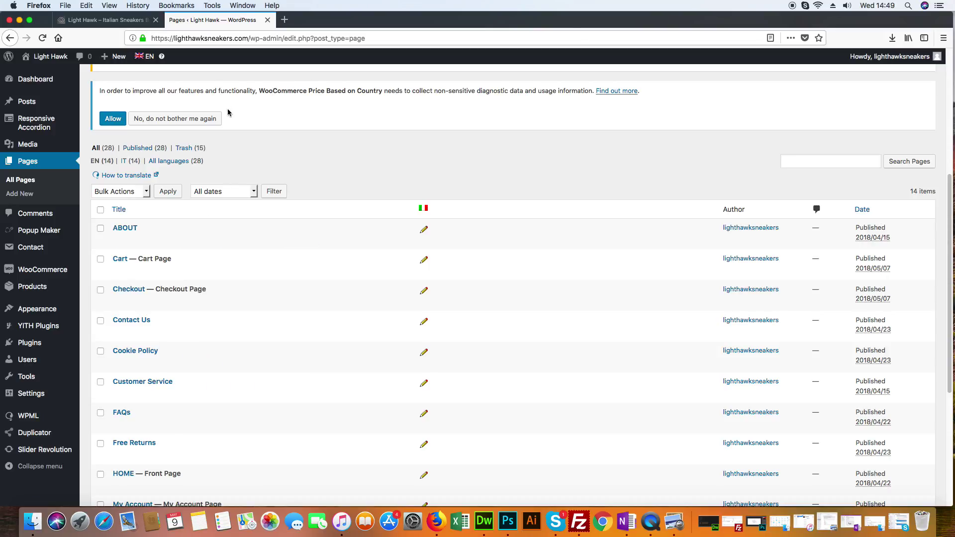
scroll(200, 126, "up", 3)
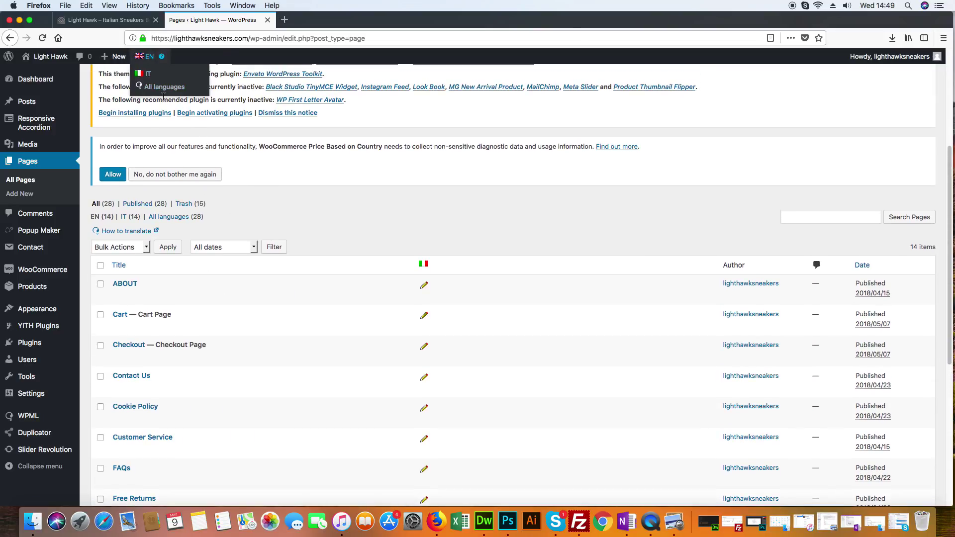
scroll(278, 164, "down", 1)
scroll(154, 69, "up", 3)
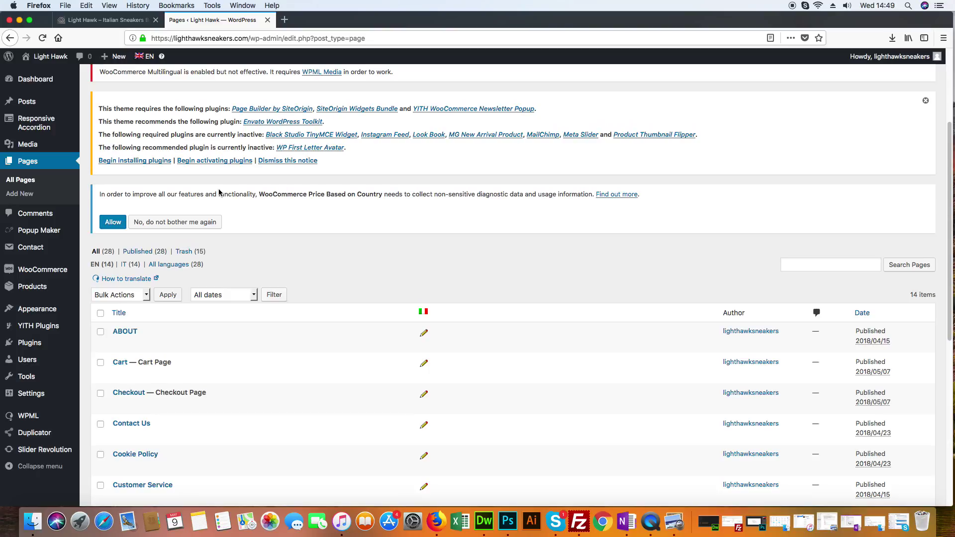
Switch the admin language to Italian and look over the list of Italian pages
mouse_move(149, 60)
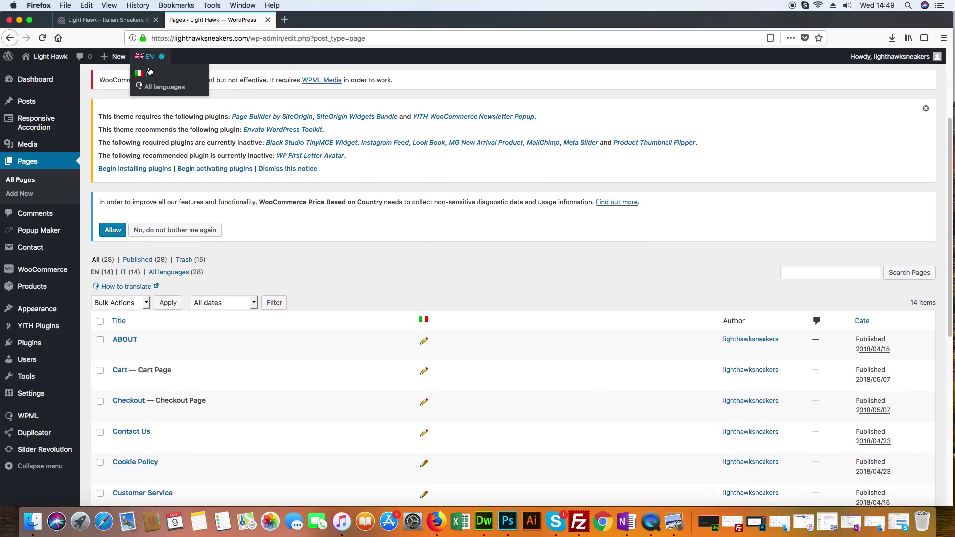
left_click(149, 75)
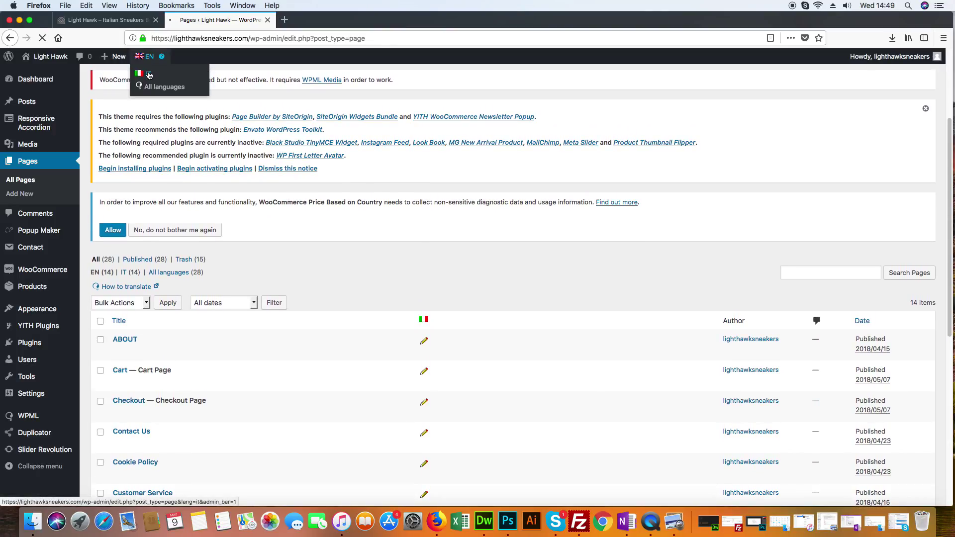
scroll(298, 189, "down", 4)
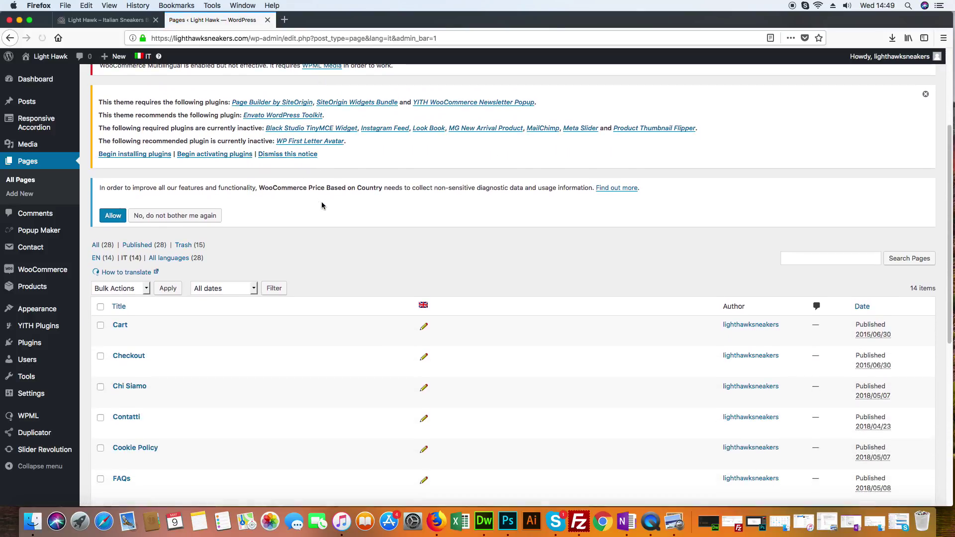
scroll(323, 204, "up", 3)
Switch the page list back to English and examine the Italian translation links beside the pages
mouse_move(146, 57)
left_click(146, 75)
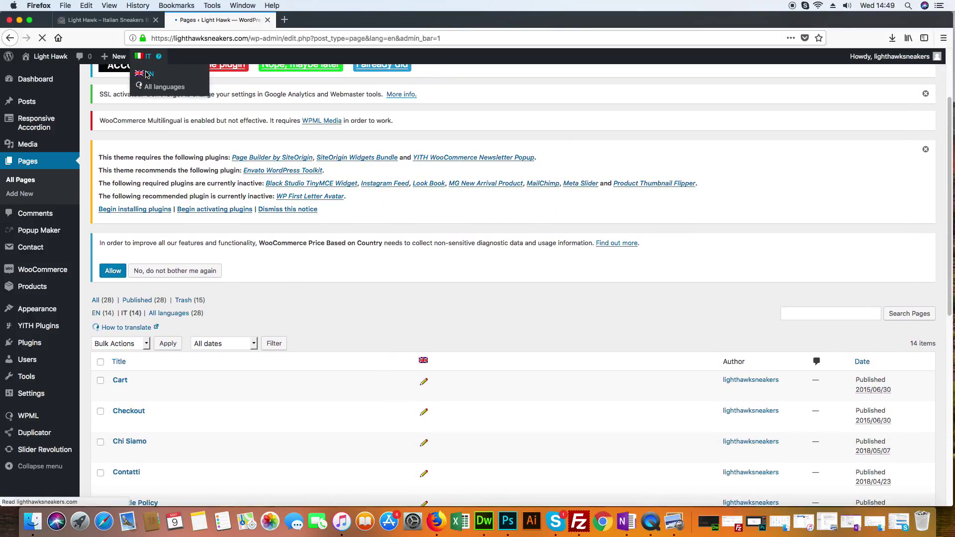
scroll(359, 227, "down", 5)
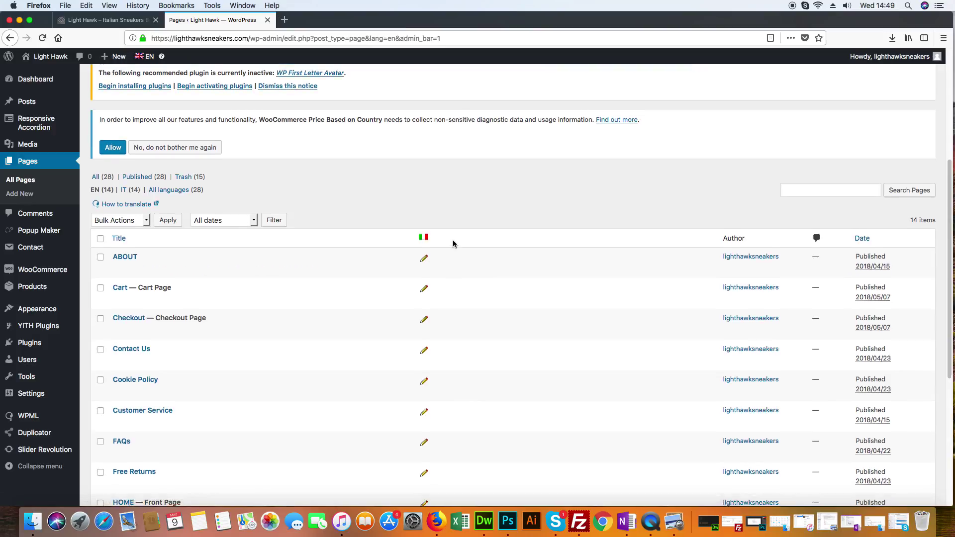
scroll(443, 244, "down", 2)
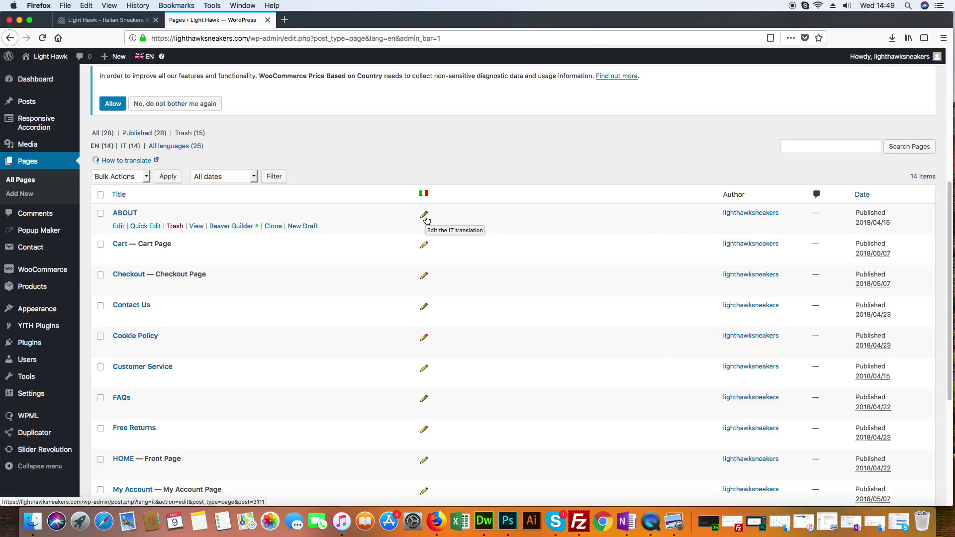
scroll(455, 232, "down", 5)
scroll(468, 237, "up", 5)
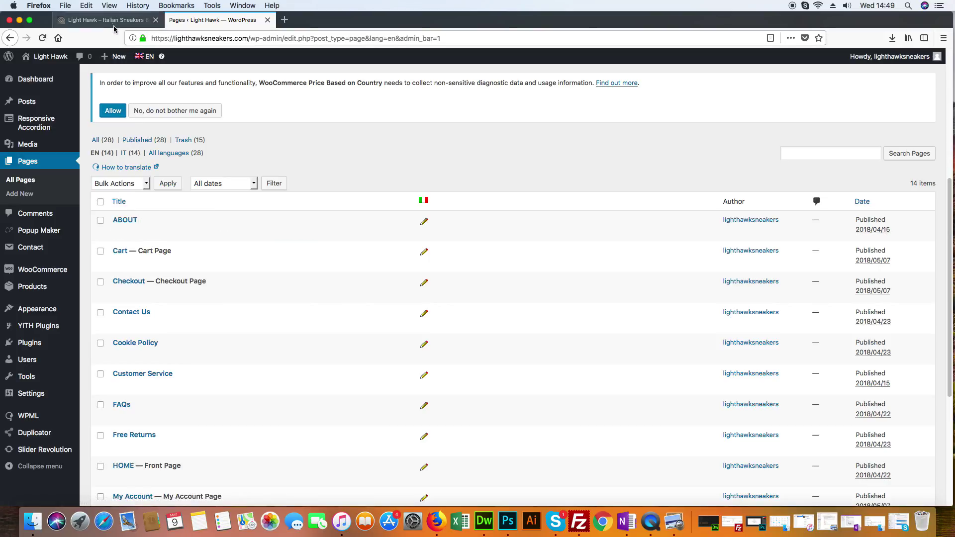
Open the English ABOUT page for editing and launch Beaver Builder on it
left_click(125, 221)
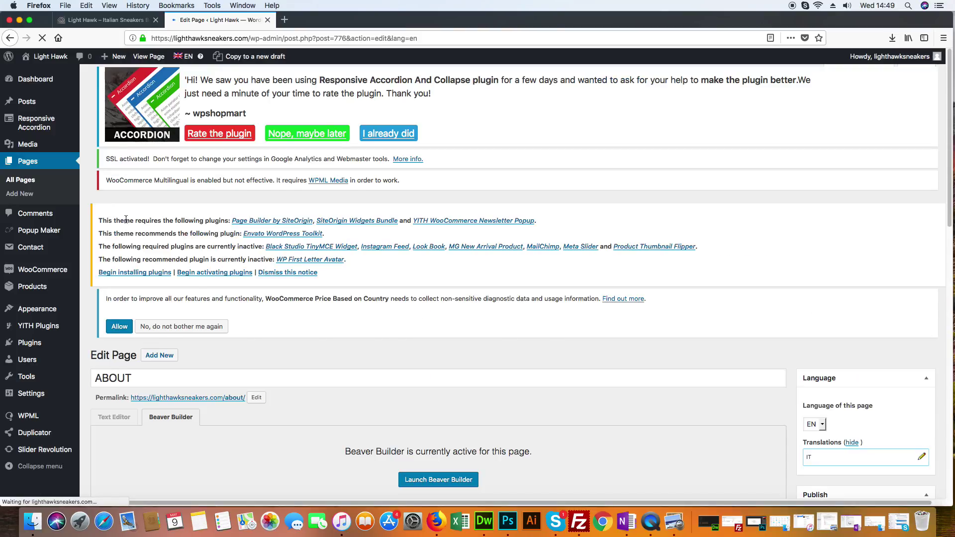
scroll(517, 298, "down", 4)
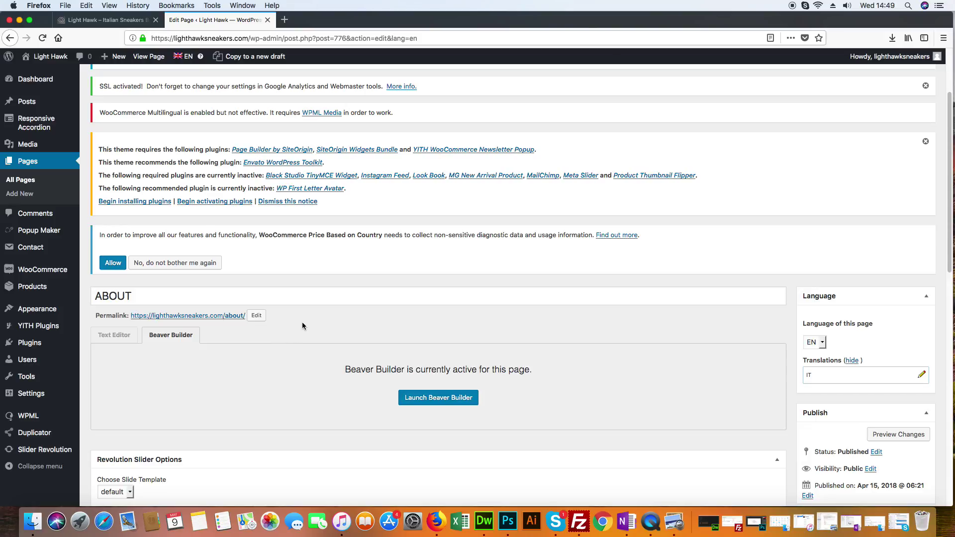
left_click(104, 19)
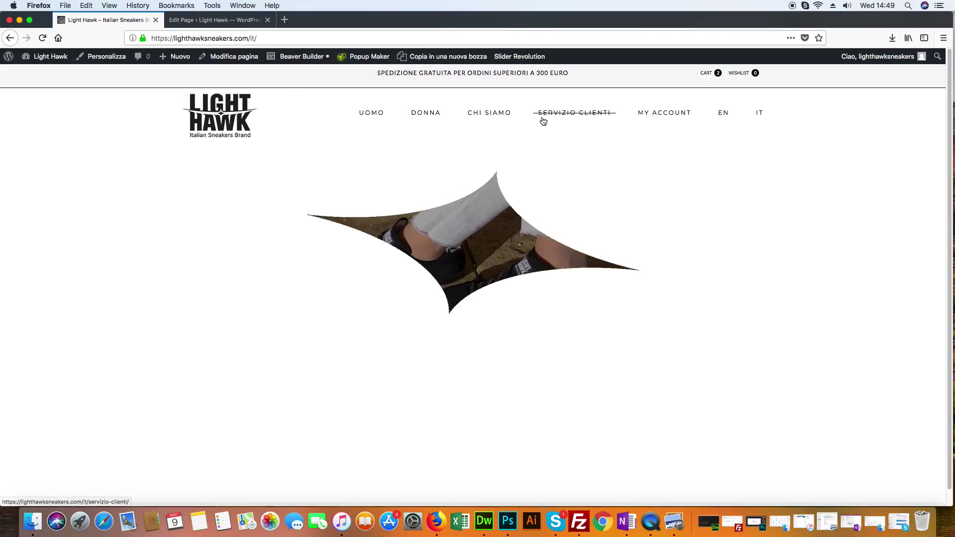
scroll(614, 390, "down", 1)
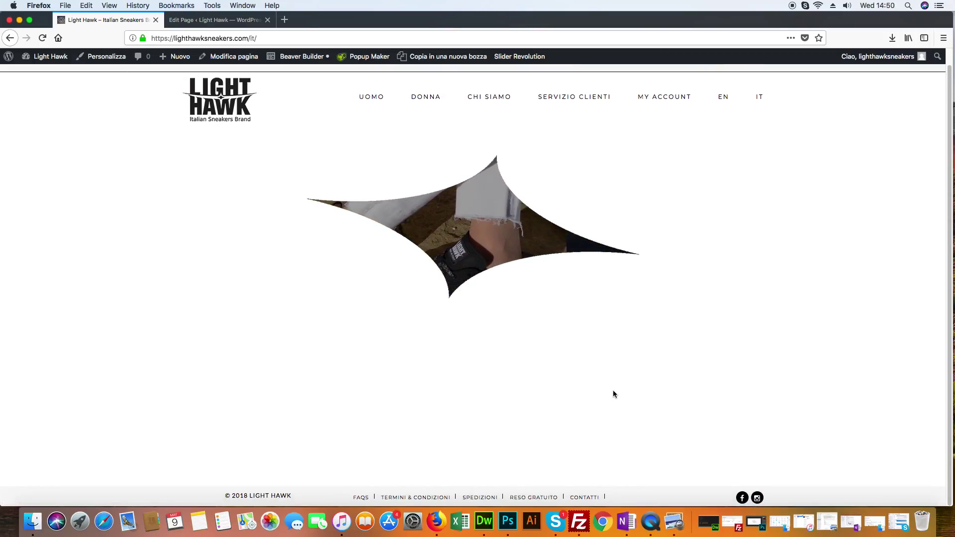
left_click(218, 20)
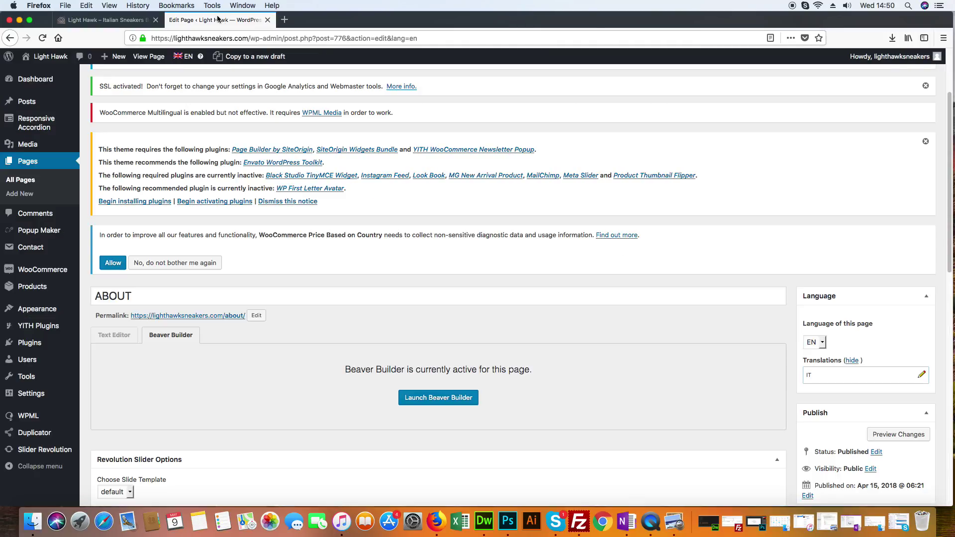
left_click(417, 397)
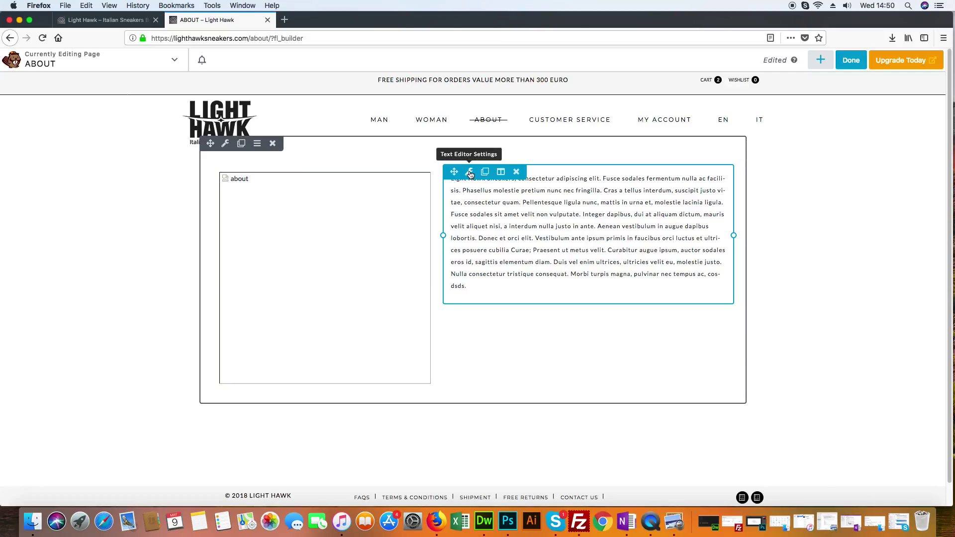
Examine the settings of the ABOUT page's text module and photo module without changing them
left_click(470, 173)
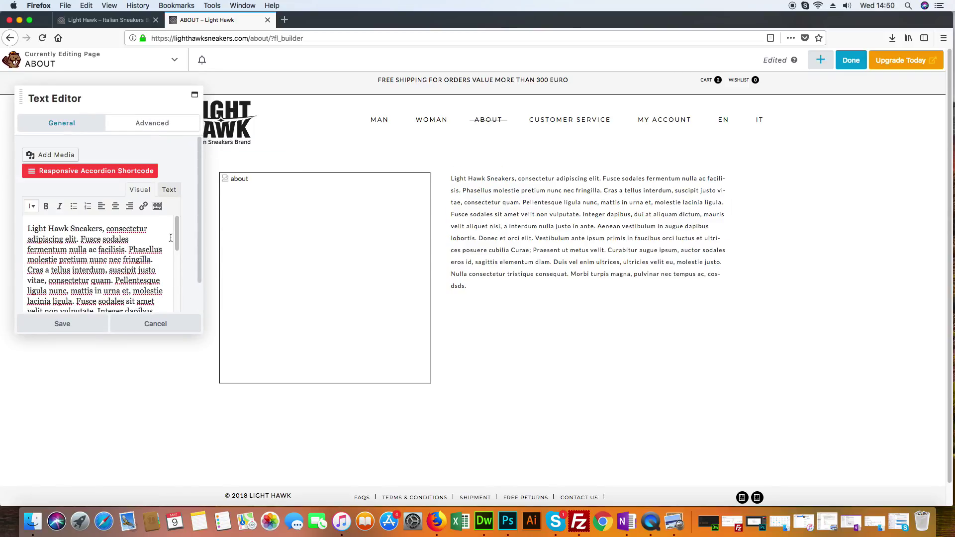
mouse_move(176, 241)
left_mouse_down()
mouse_move(175, 298)
mouse_move(177, 246)
left_mouse_up()
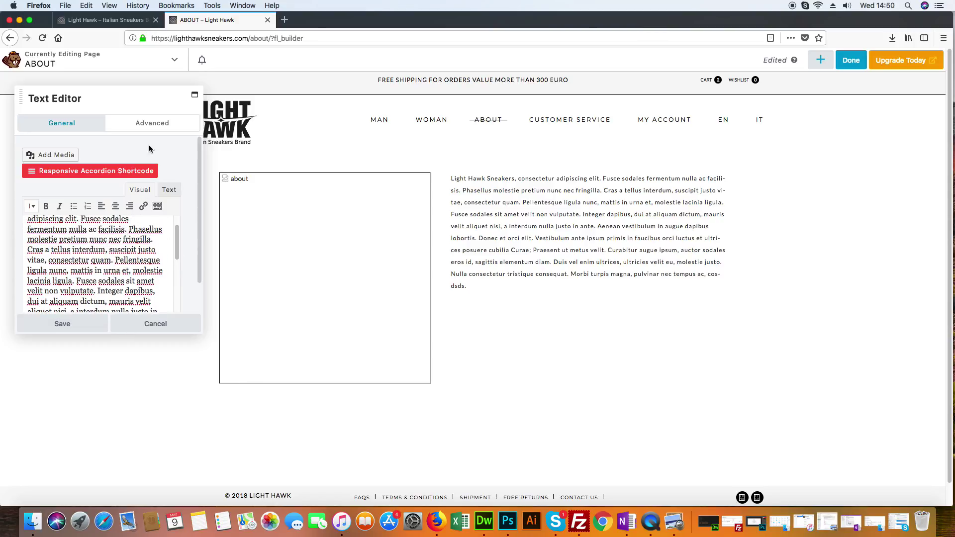
left_click(148, 326)
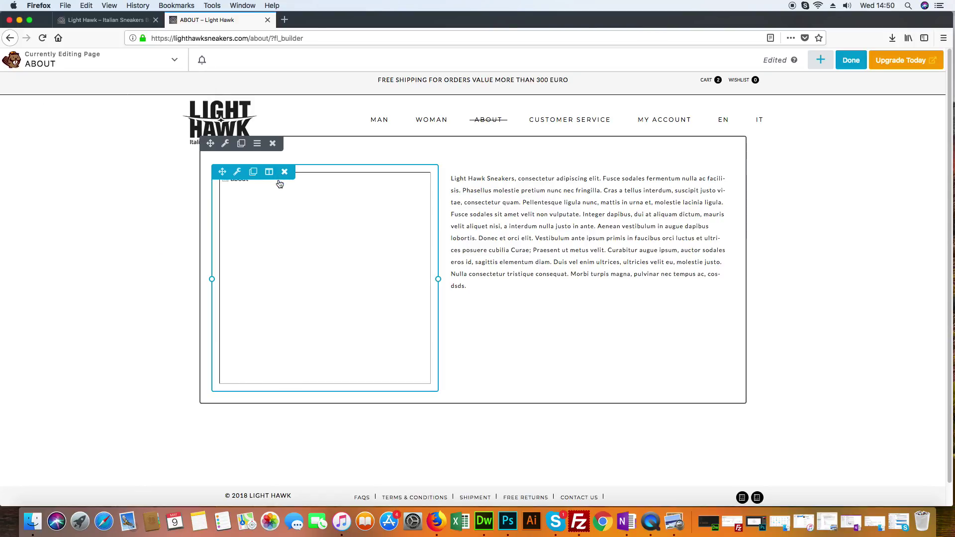
left_click(237, 173)
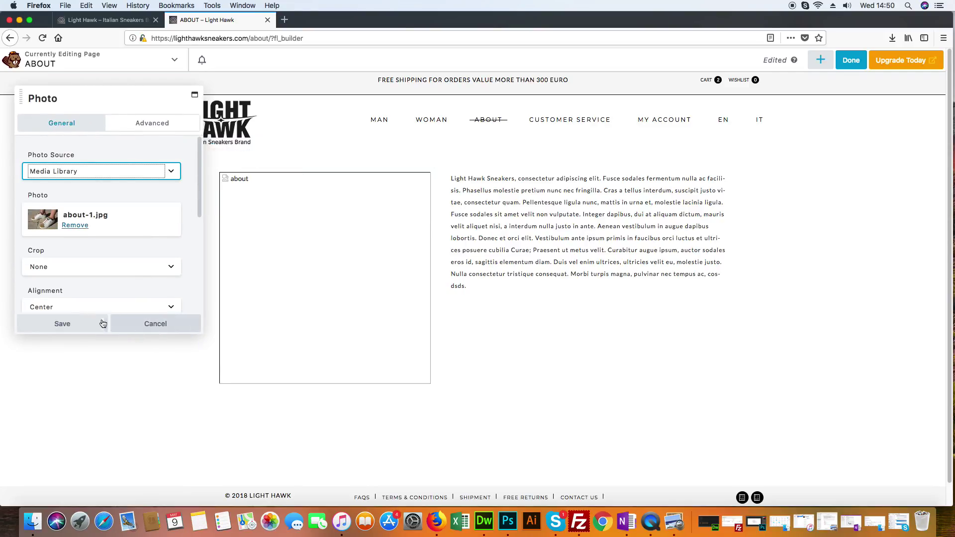
left_click(60, 323)
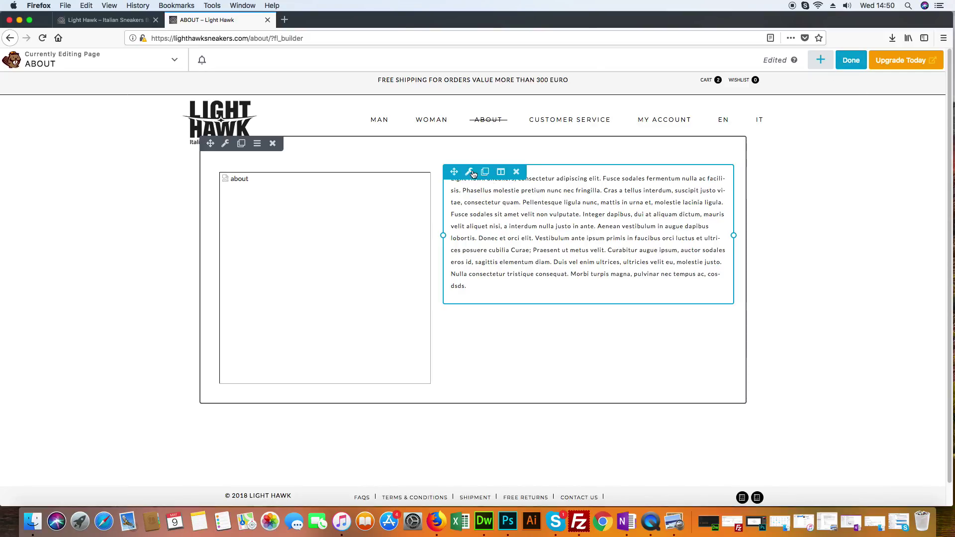
Enlarge the ABOUT text module's editor, save the module, and publish the page
left_click(467, 172)
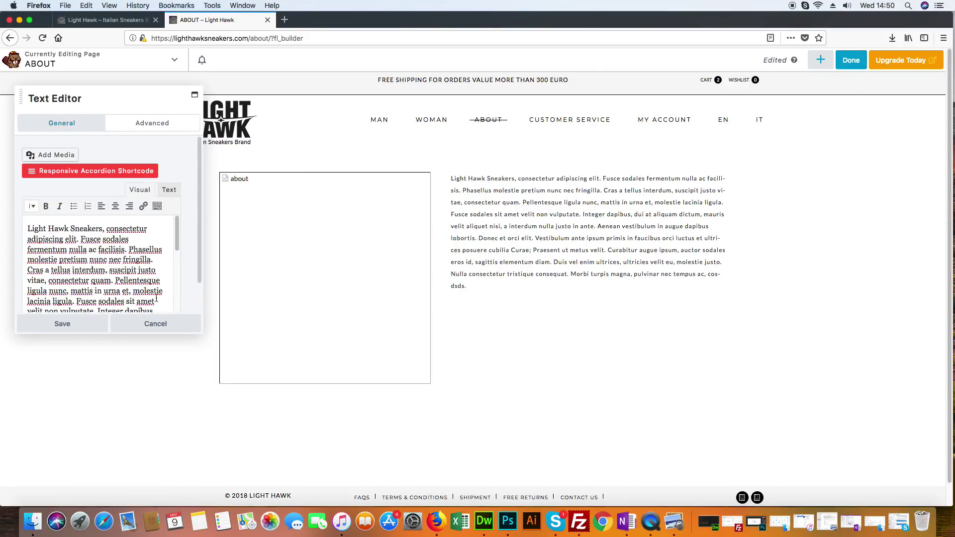
left_click_drag(202, 333, 492, 428)
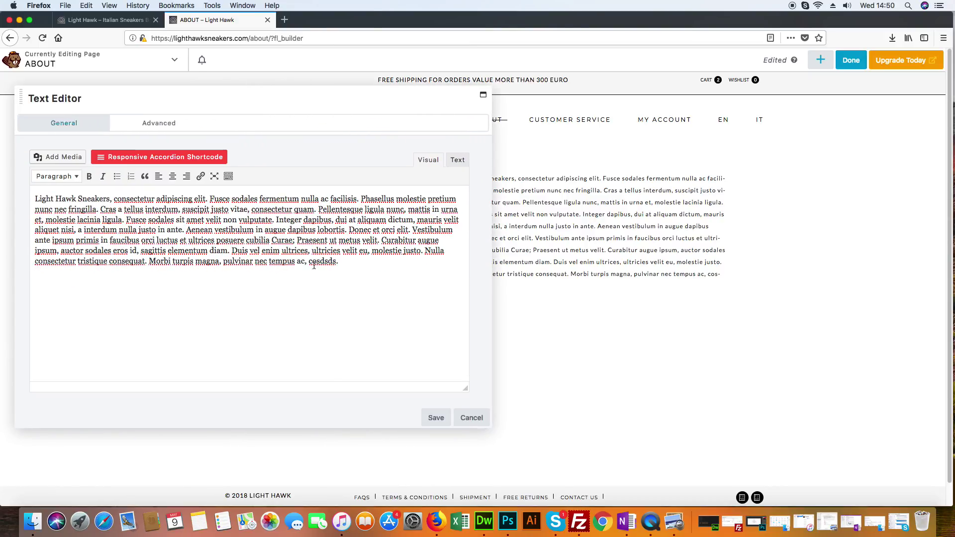
left_click_drag(349, 264, 187, 230)
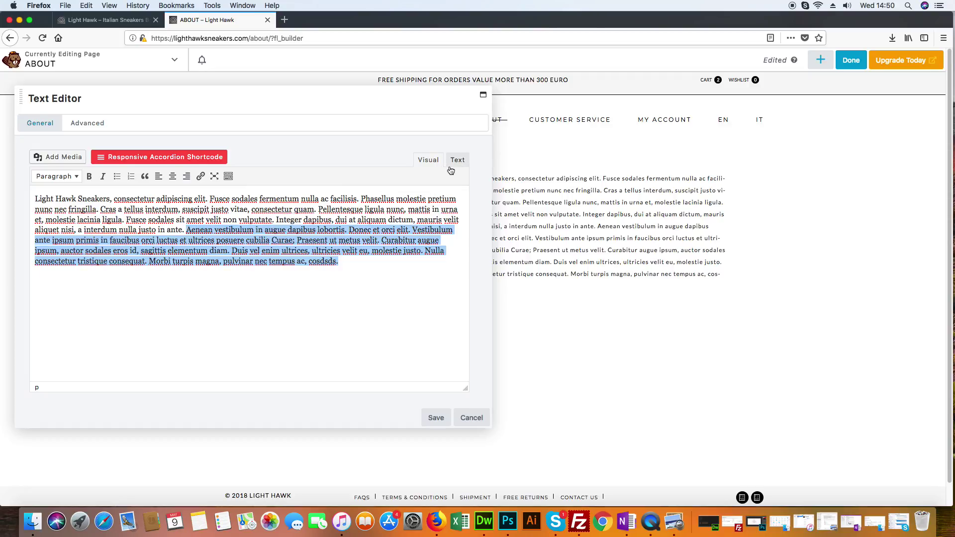
left_click(436, 419)
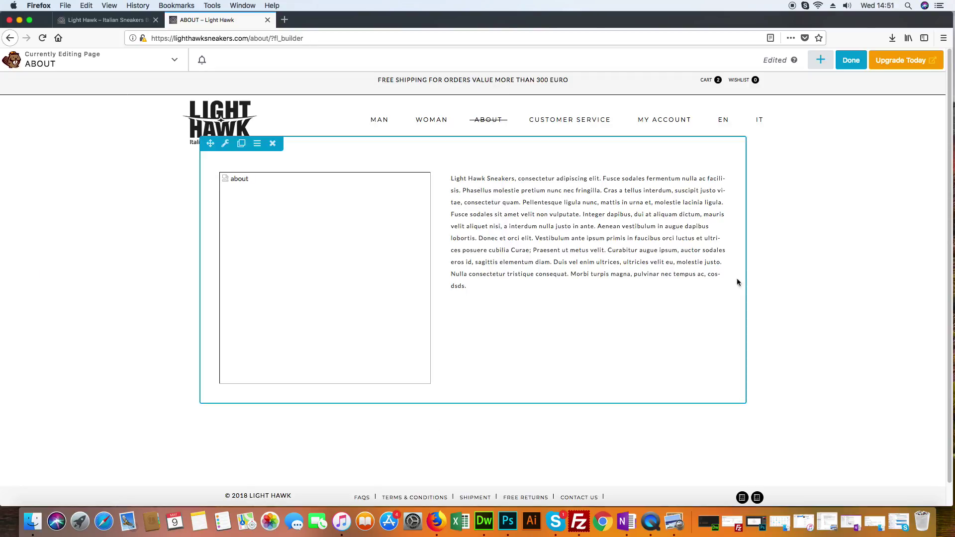
left_click(854, 60)
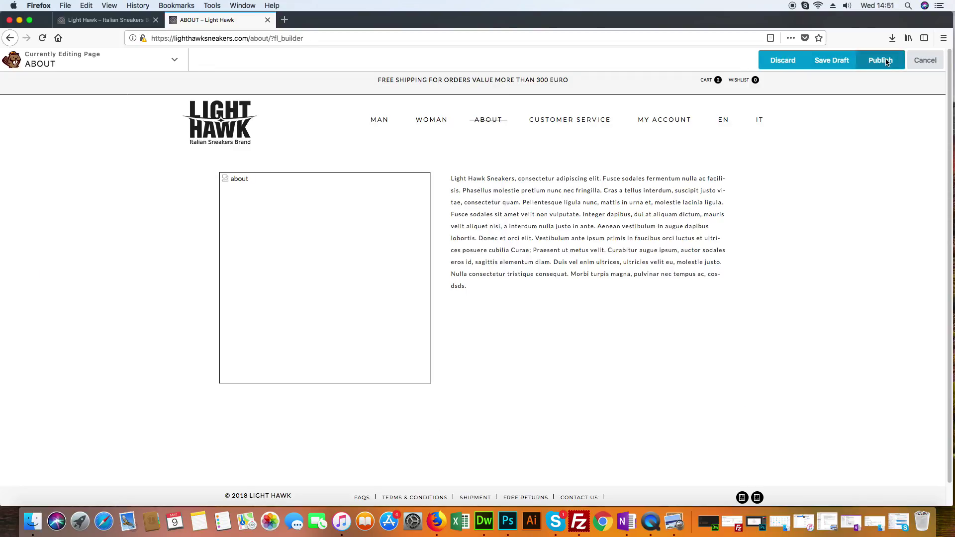
left_click(885, 60)
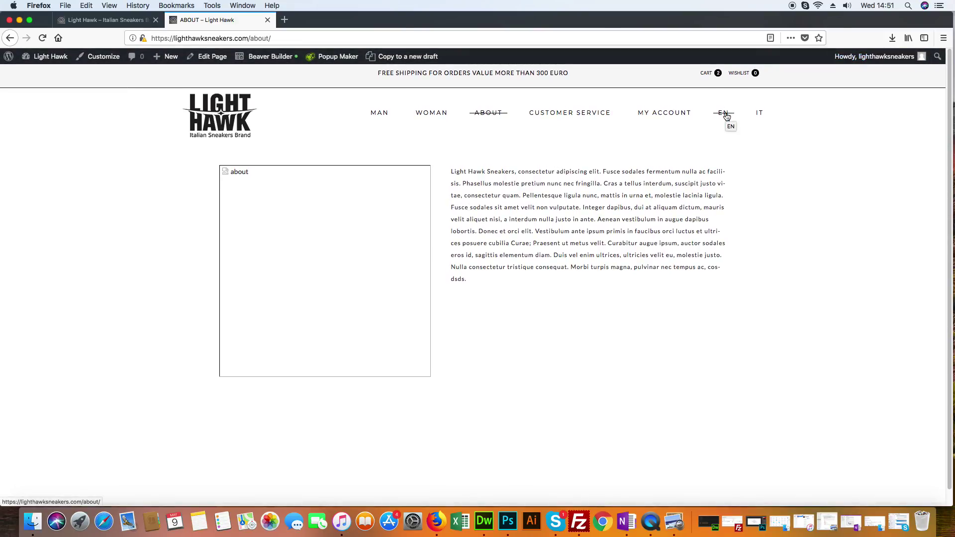
Switch the site to Italian and open its SERVIZIO CLIENTI page in Beaver Builder
left_click(755, 116)
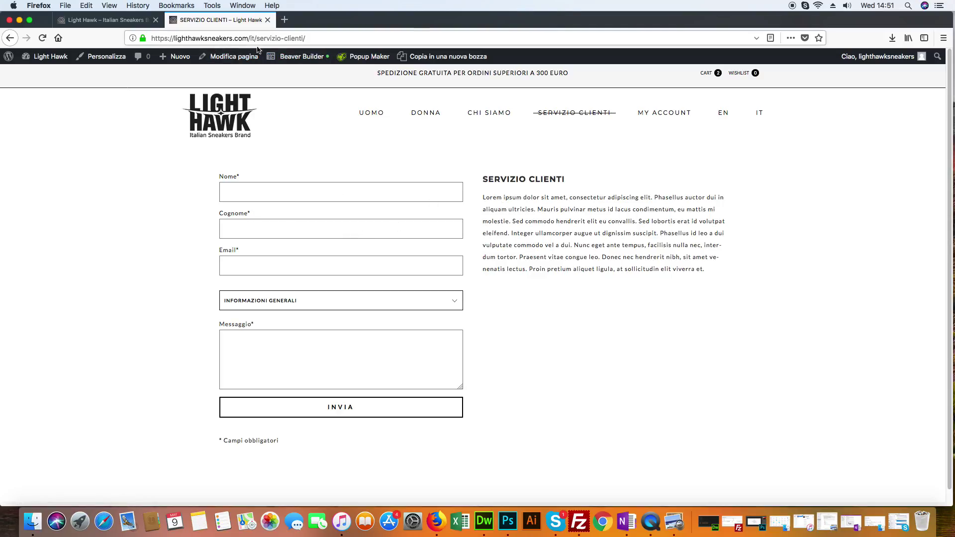
left_click(299, 58)
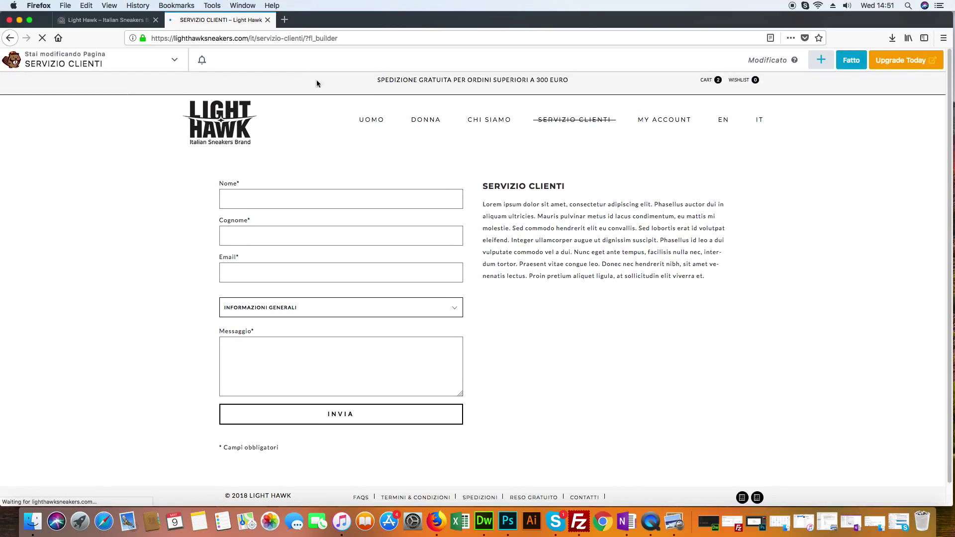
Examine the contents of the SERVIZIO CLIENTI page's text module and contact form module, closing both without changes
mouse_move(489, 216)
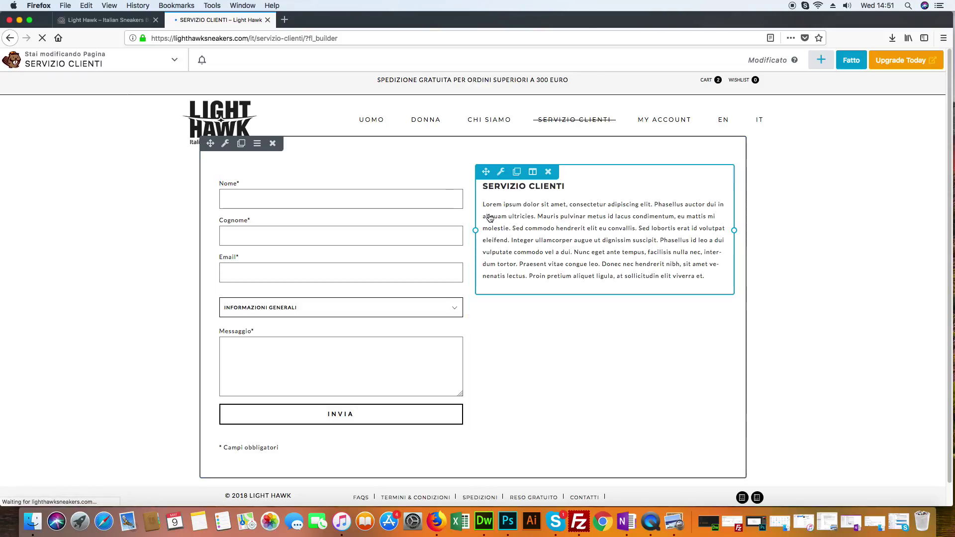
left_click(501, 172)
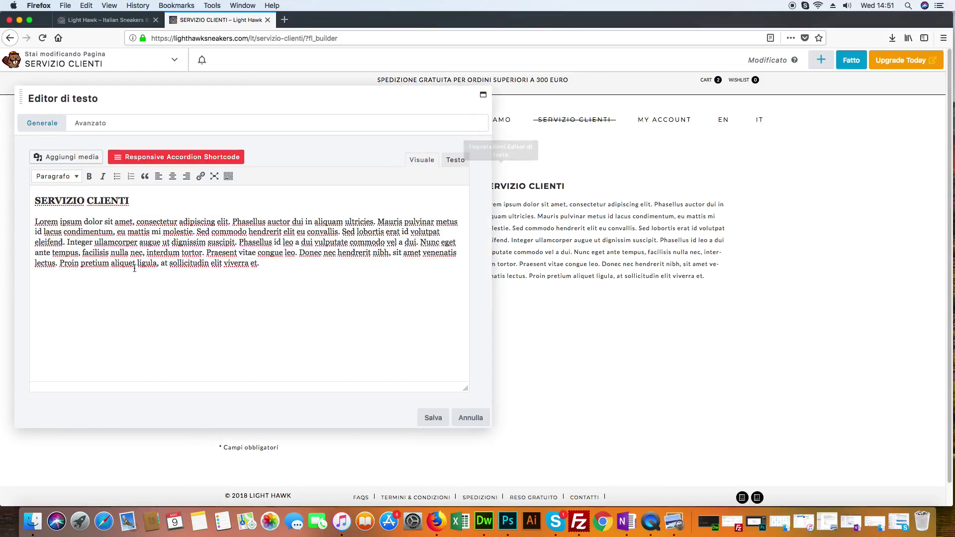
left_click(470, 421)
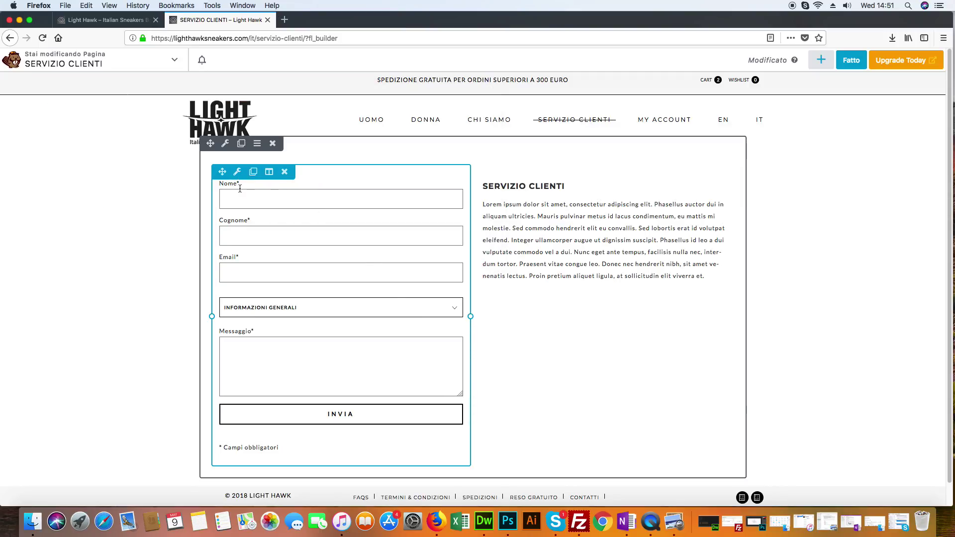
left_click(237, 173)
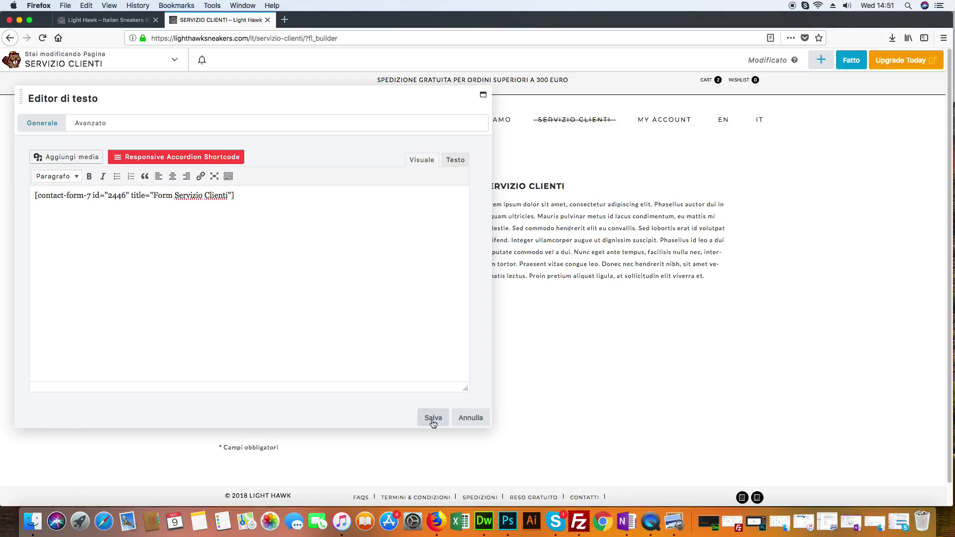
left_click(471, 421)
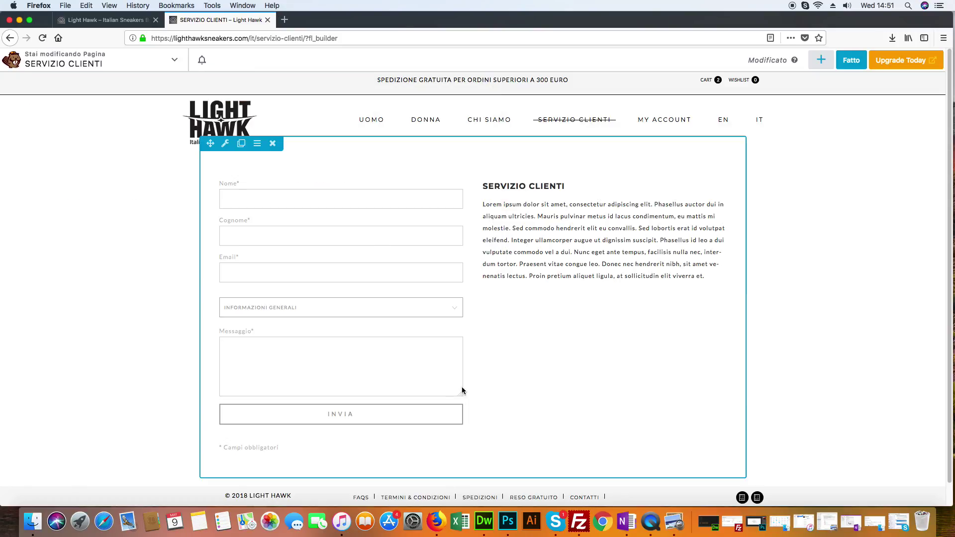
Open the WordPress dashboard in a new browser tab from the Italian home page and switch to it
left_click(79, 19)
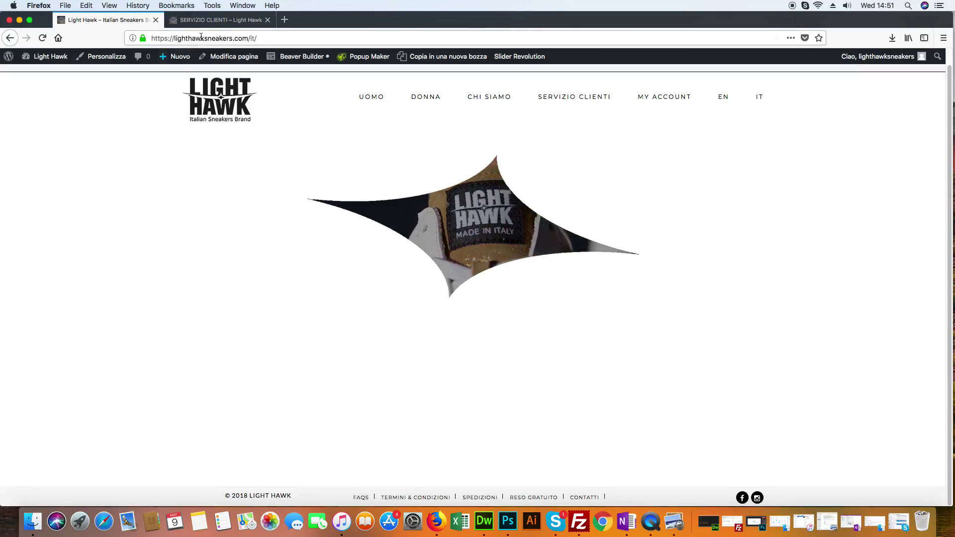
left_click(215, 21)
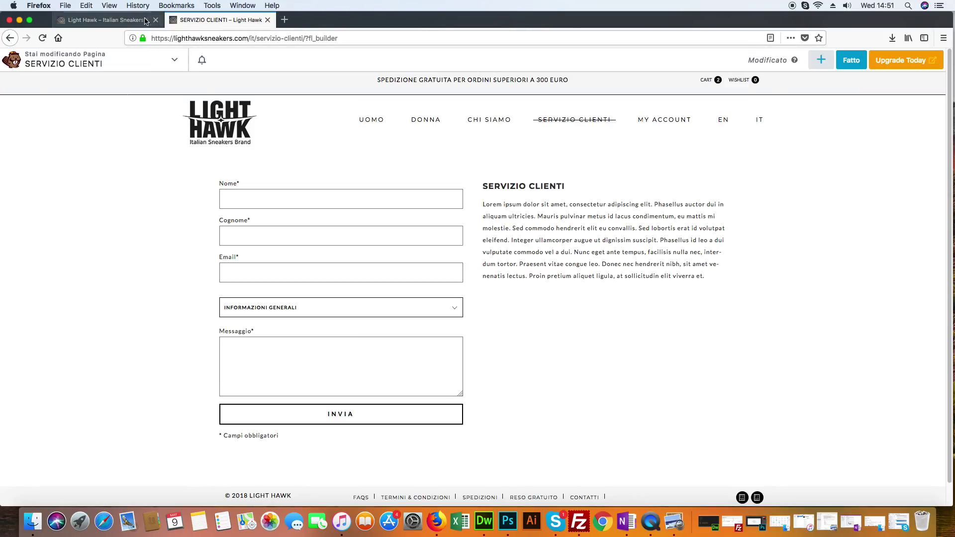
left_click(128, 25)
mouse_move(48, 57)
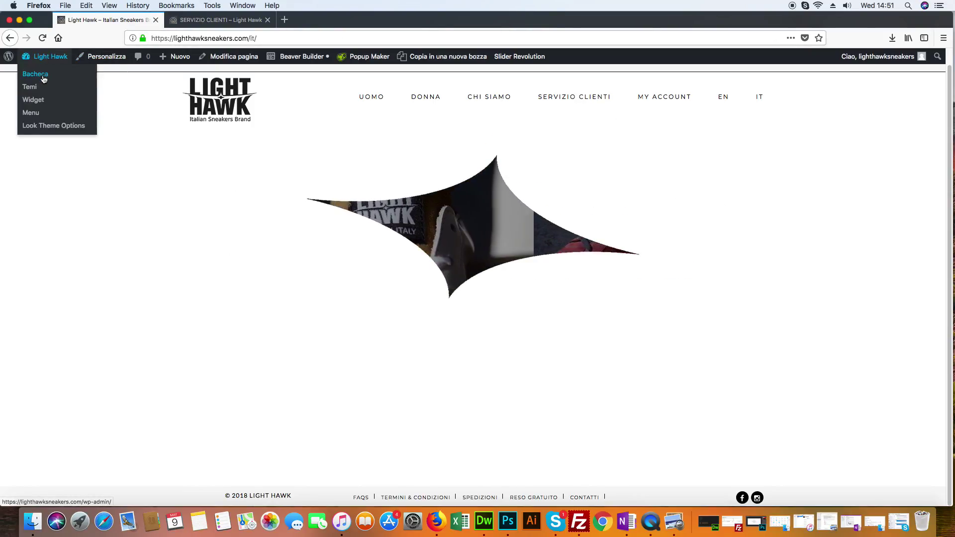
right_click(44, 79)
left_click(75, 80)
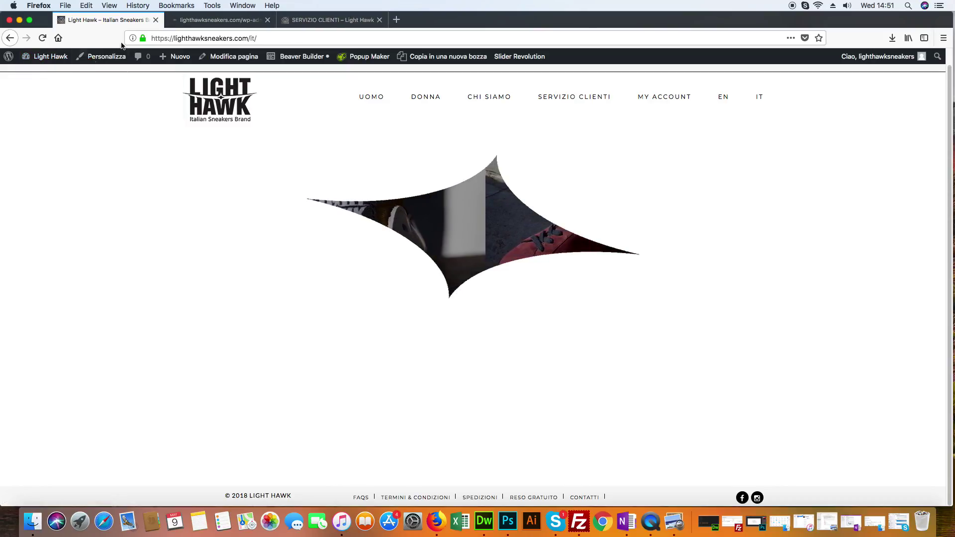
left_click(222, 20)
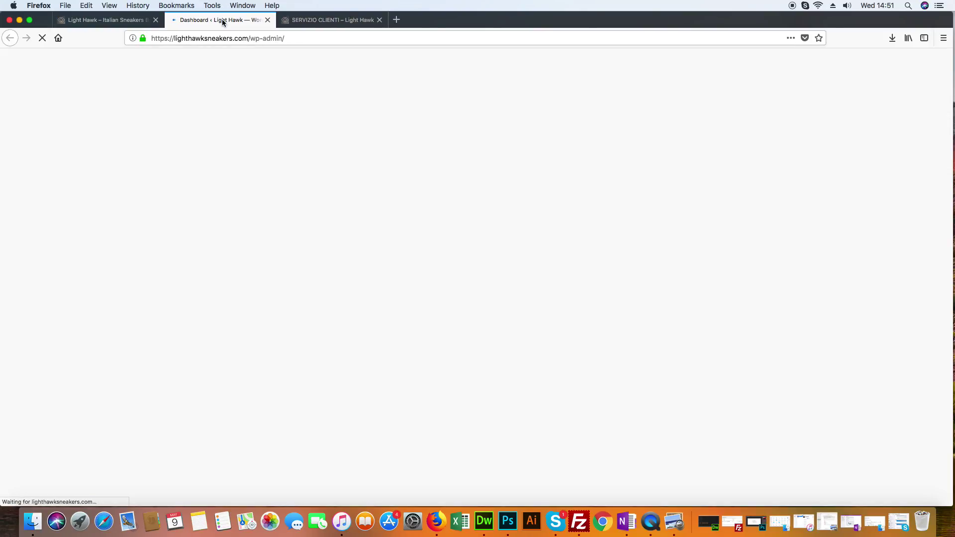
Open the list of contact forms in the WordPress dashboard
scroll(21, 324, "down", 1)
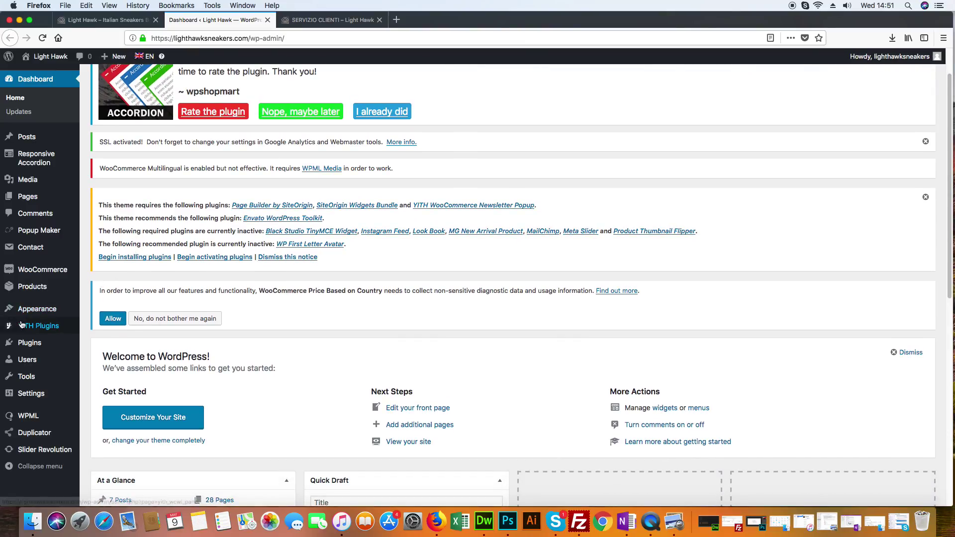
mouse_move(31, 247)
left_click(118, 253)
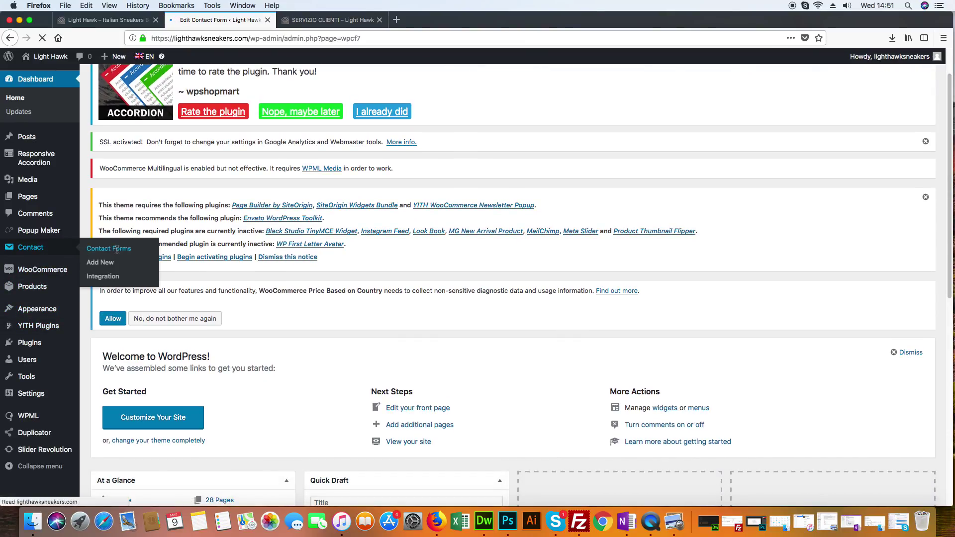
scroll(256, 309, "down", 7)
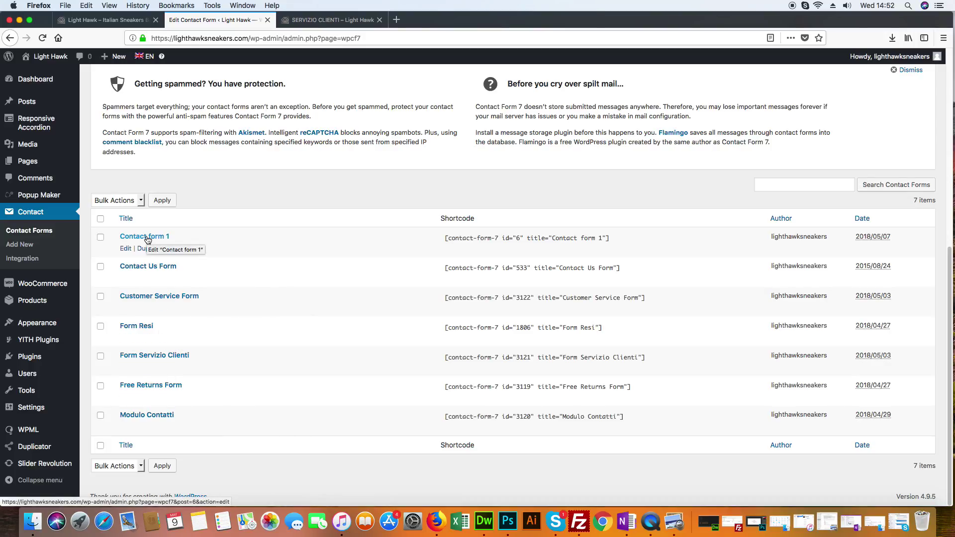
key("super+Left")
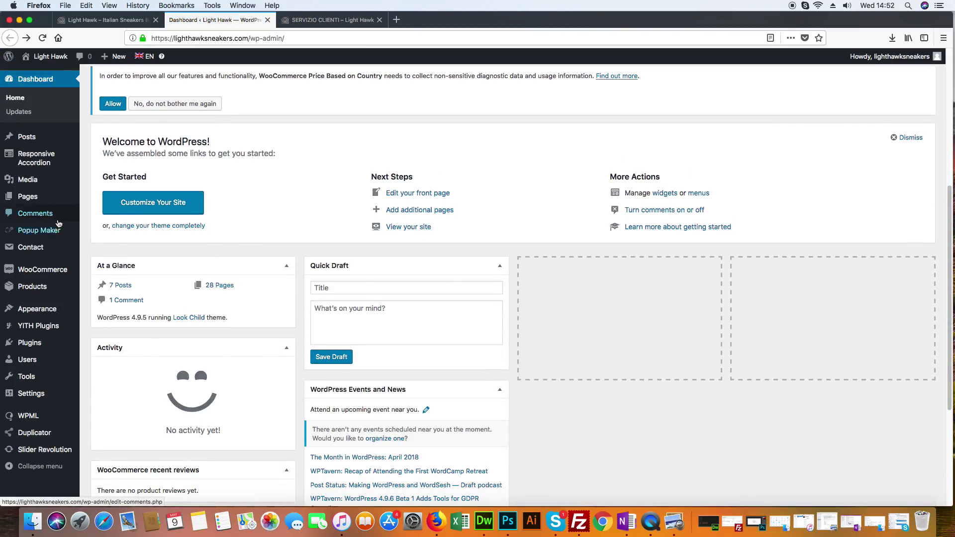
mouse_move(60, 248)
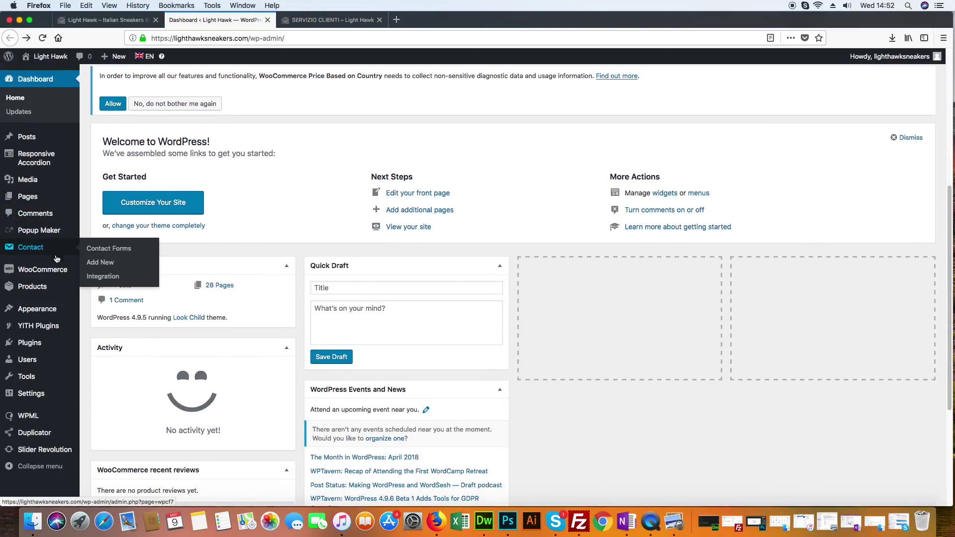
left_click(95, 251)
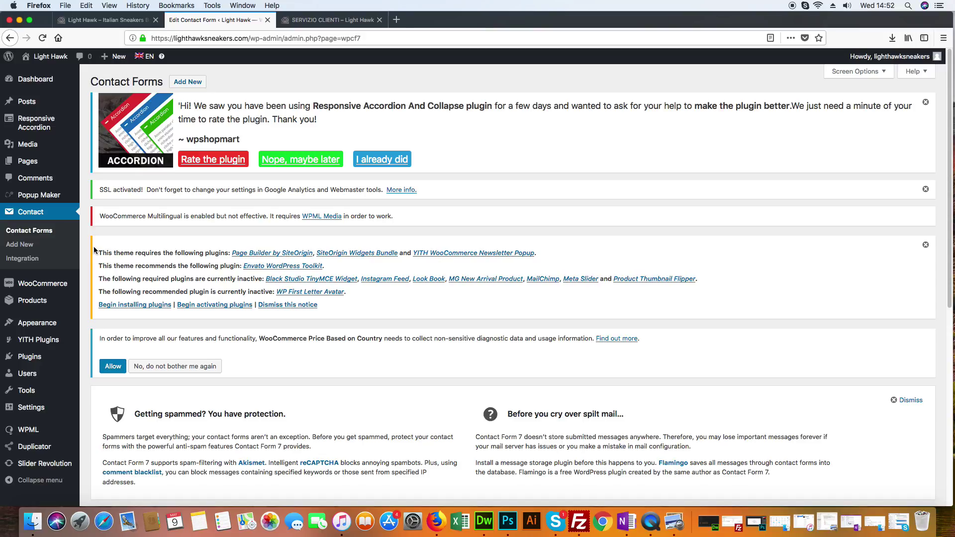
scroll(303, 318, "down", 6)
Open the Modulo Contatti form and examine its mail settings, including recipient, sender, subject and message body
mouse_move(167, 285)
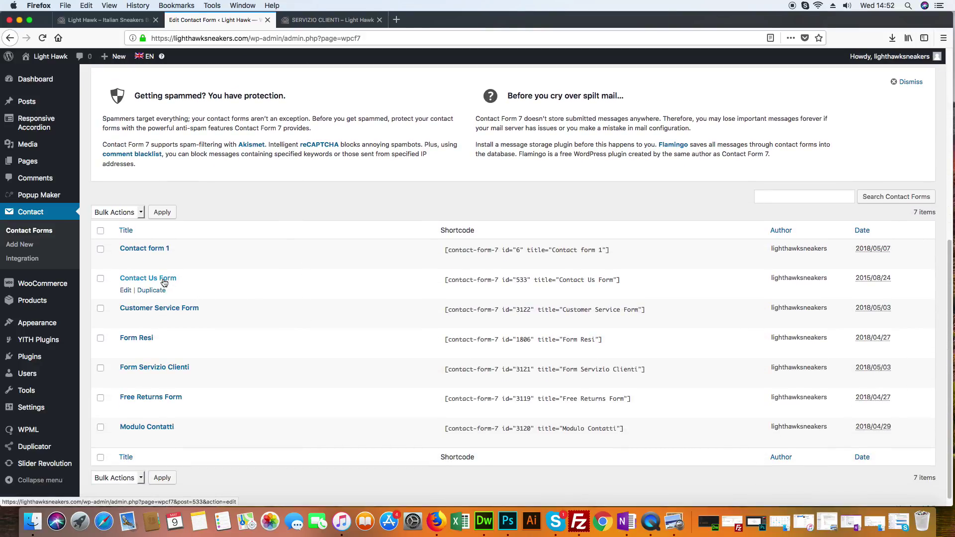
mouse_move(164, 406)
left_click(167, 429)
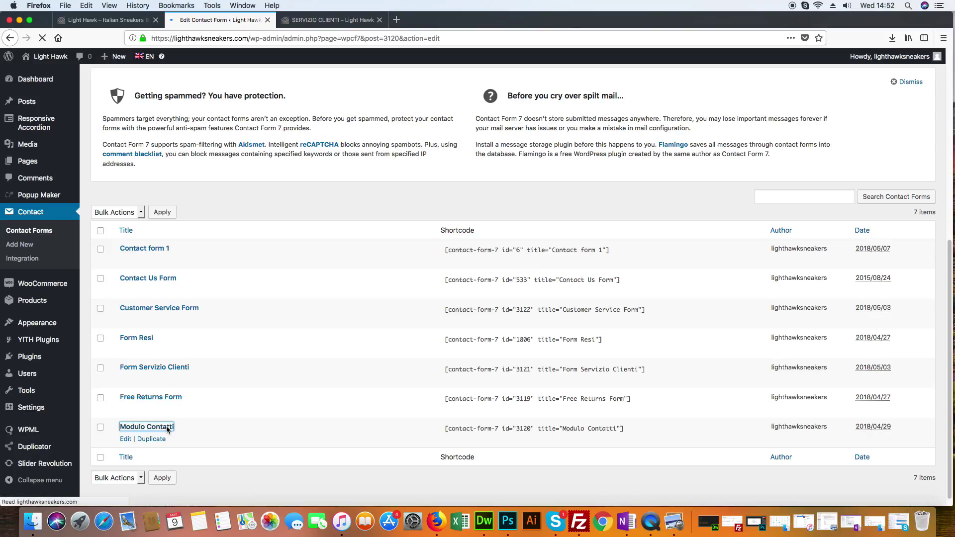
scroll(266, 342, "down", 8)
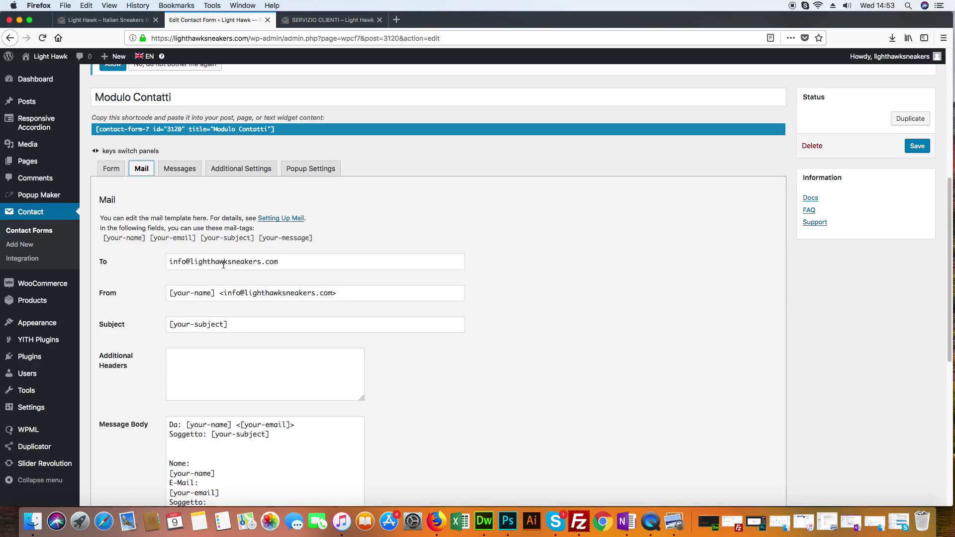
scroll(286, 261, "down", 5)
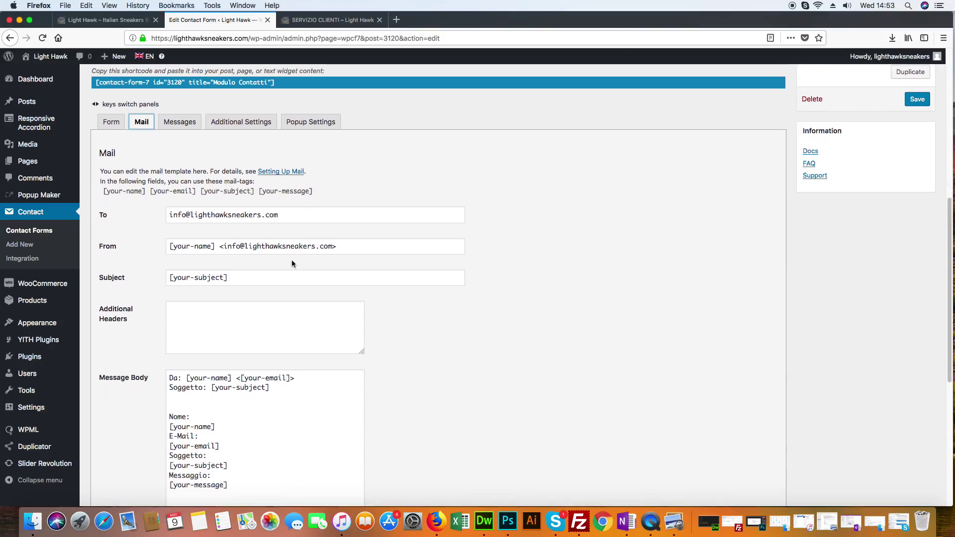
scroll(274, 281, "down", 1)
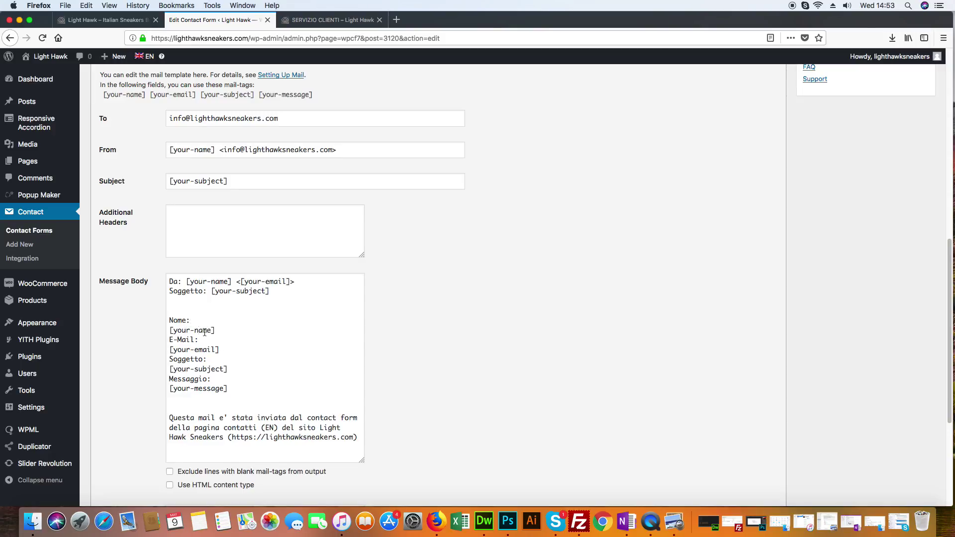
scroll(233, 364, "up", 3)
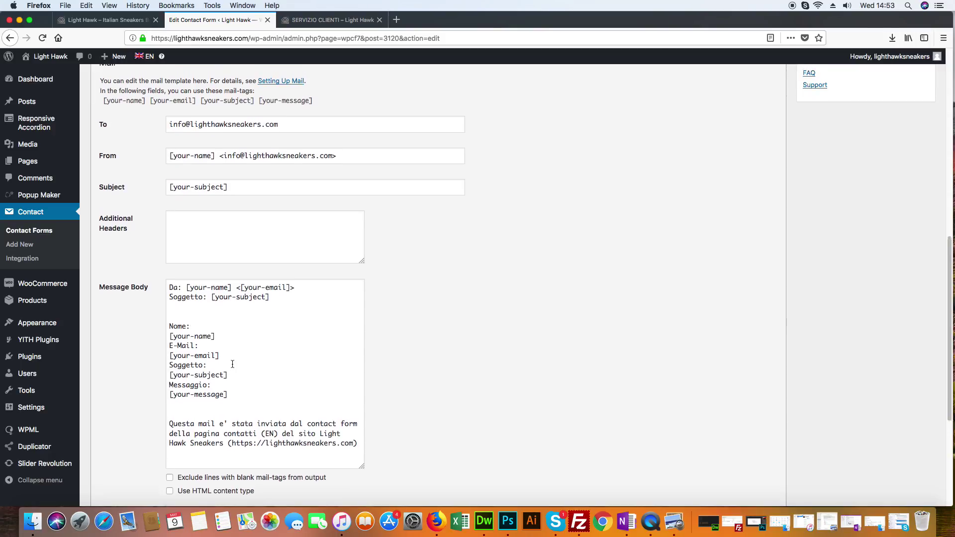
scroll(311, 293, "down", 8)
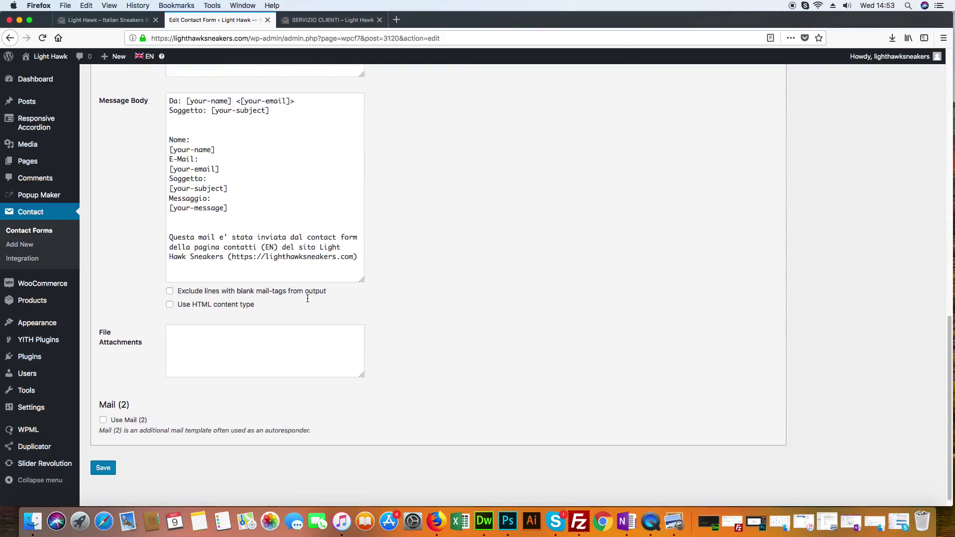
scroll(307, 298, "up", 7)
scroll(301, 283, "up", 2)
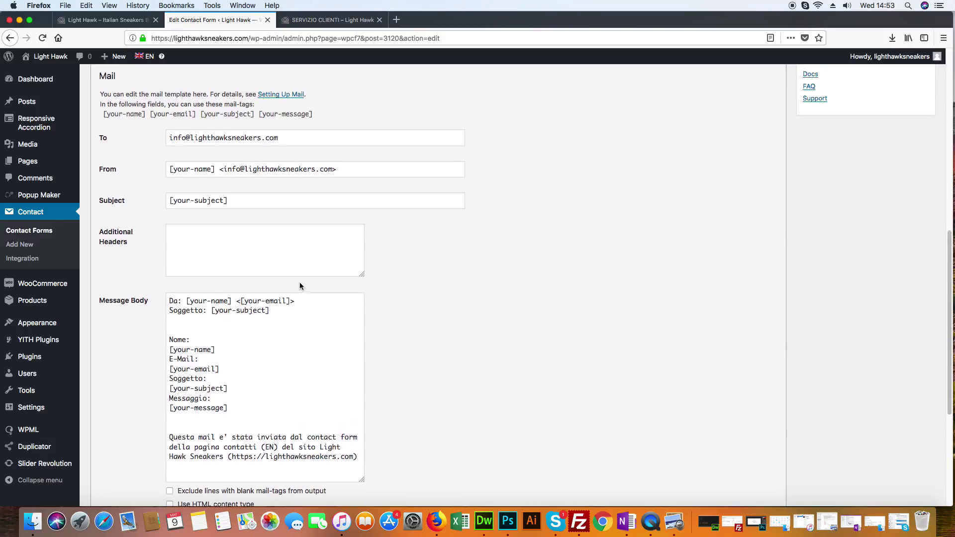
Return to the SERVIZIO CLIENTI page in Beaver Builder, finish editing, and publish it
left_click(315, 20)
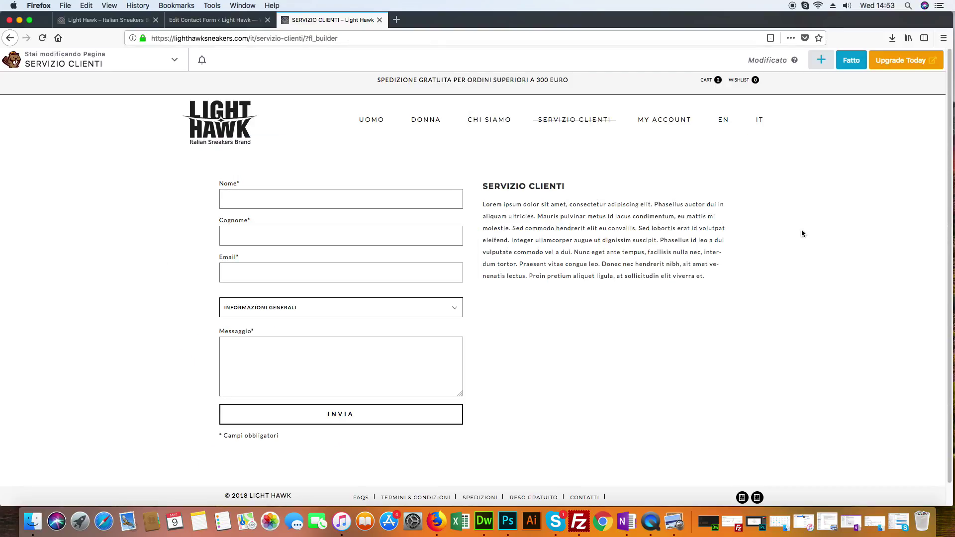
scroll(829, 234, "down", 1)
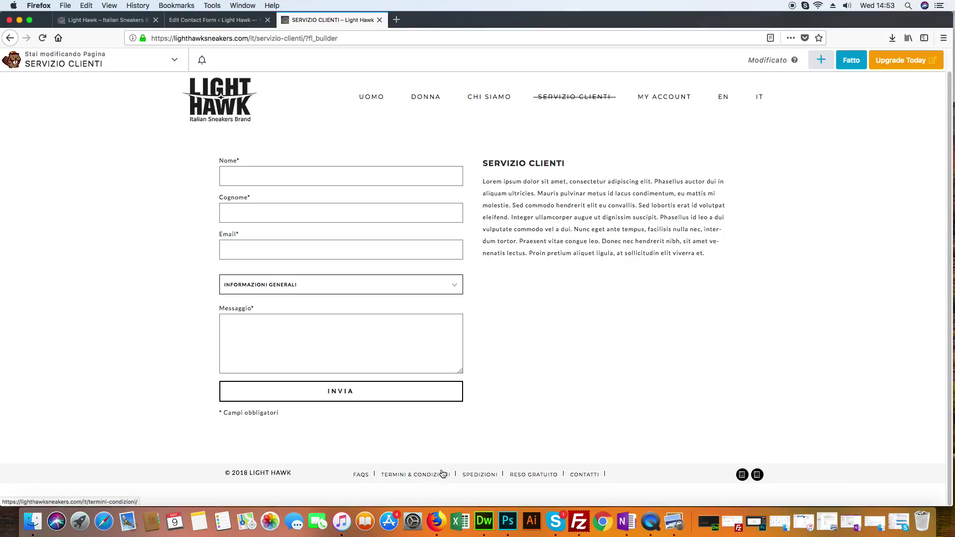
left_click(860, 66)
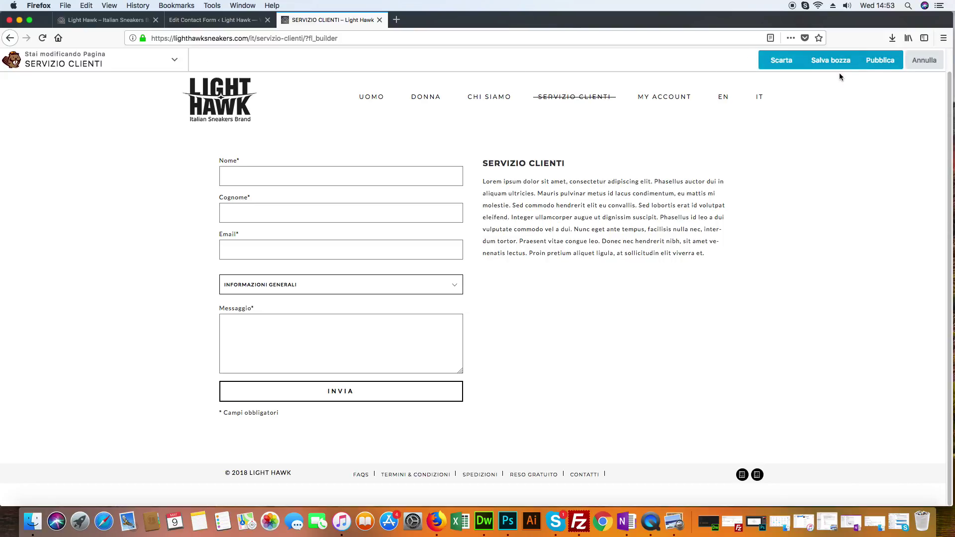
left_click(879, 61)
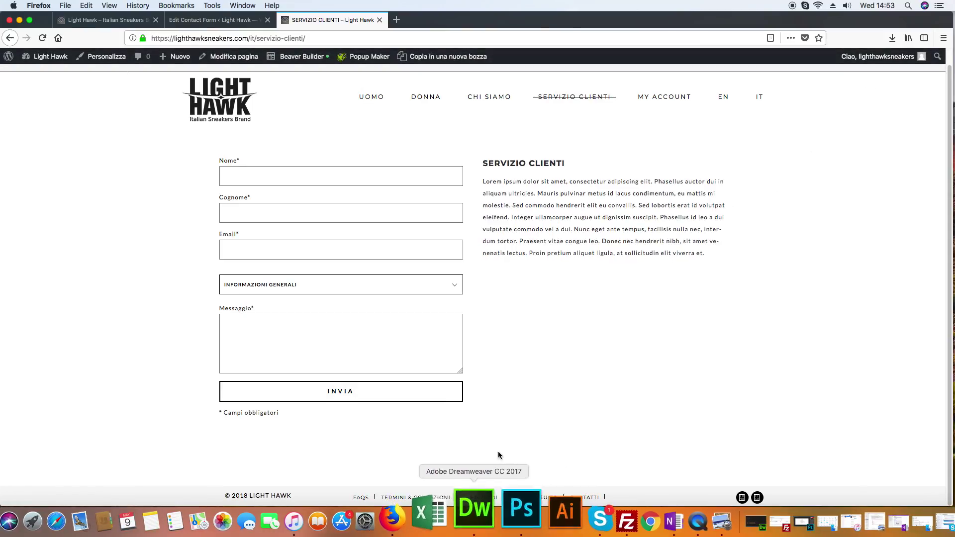
Switch the site to English and open its Terms & Conditions page in Beaver Builder
left_click(725, 98)
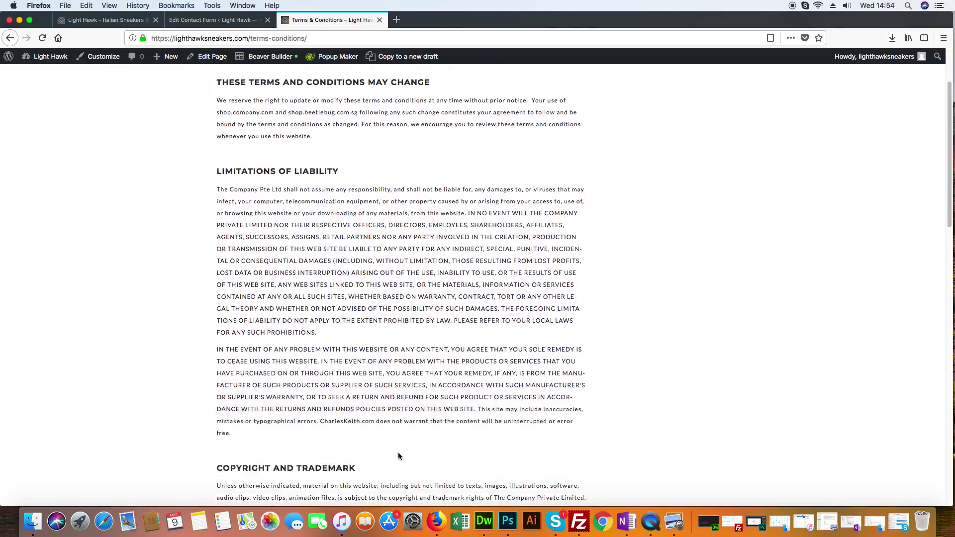
left_click(261, 61)
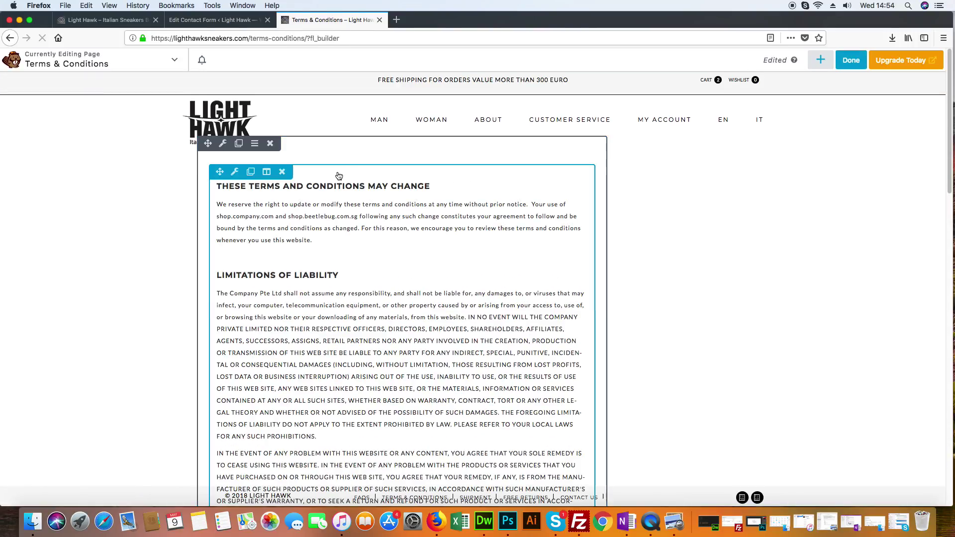
Open the text module of the Terms & Conditions page and examine its content in both HTML and visual form
left_click(235, 172)
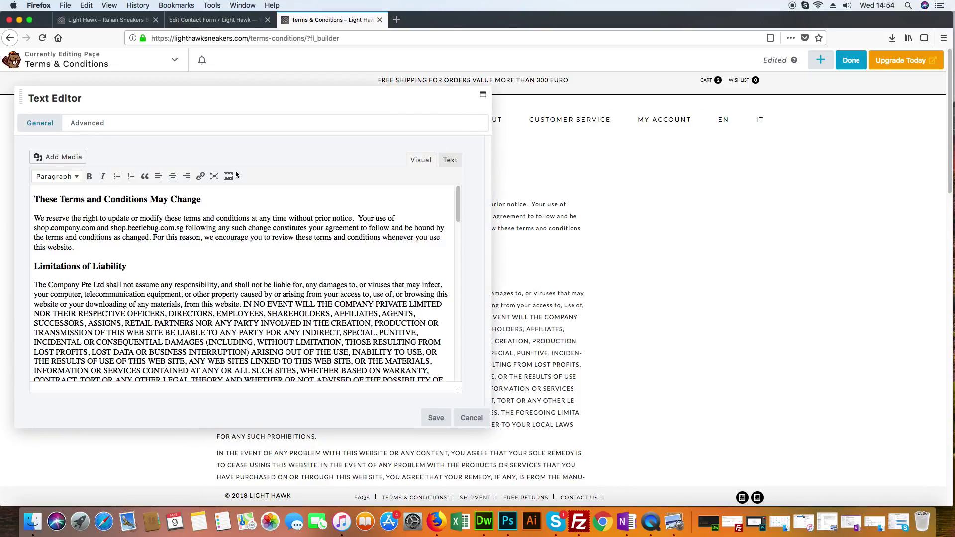
left_click(458, 160)
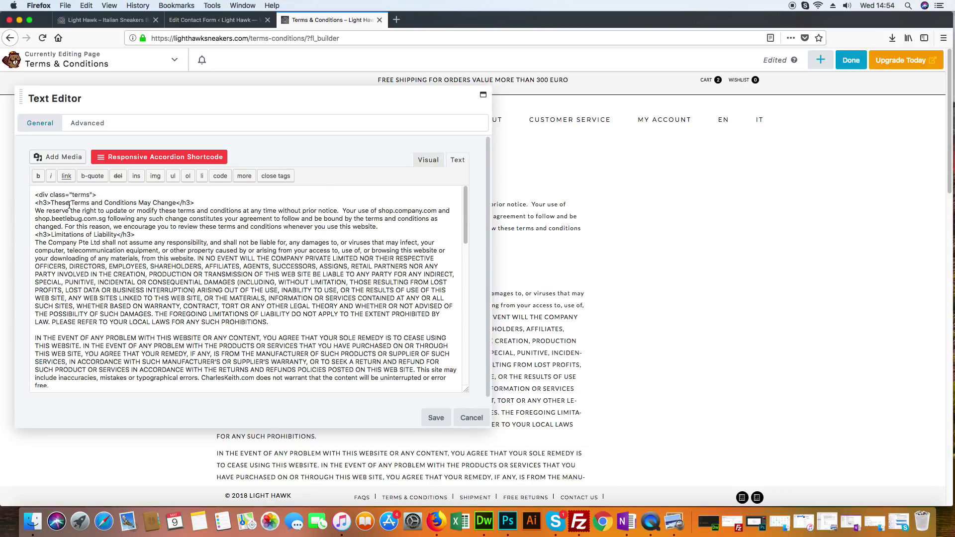
left_click(428, 160)
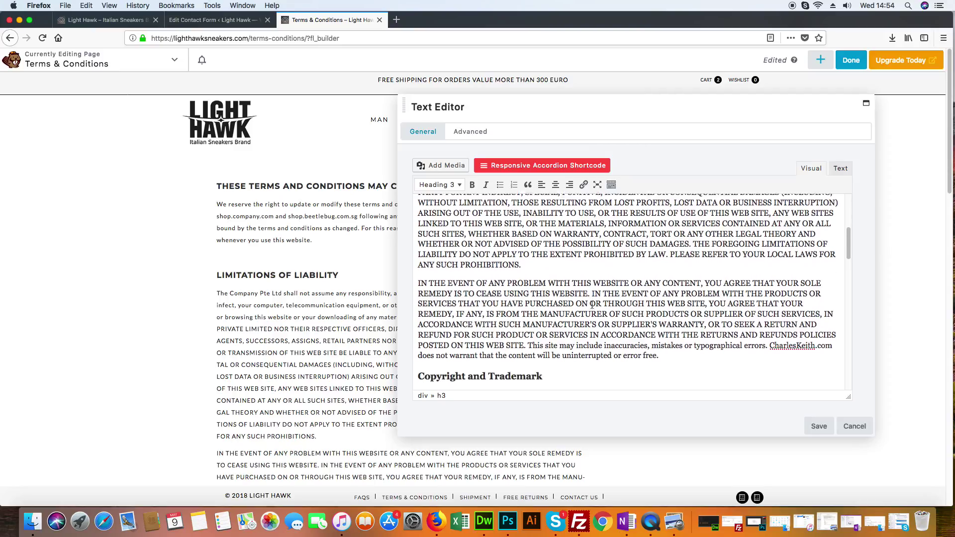
Select the heading "These Terms and Conditions May Change" and examine the paragraph and heading formats available for it
scroll(593, 301, "up", 5)
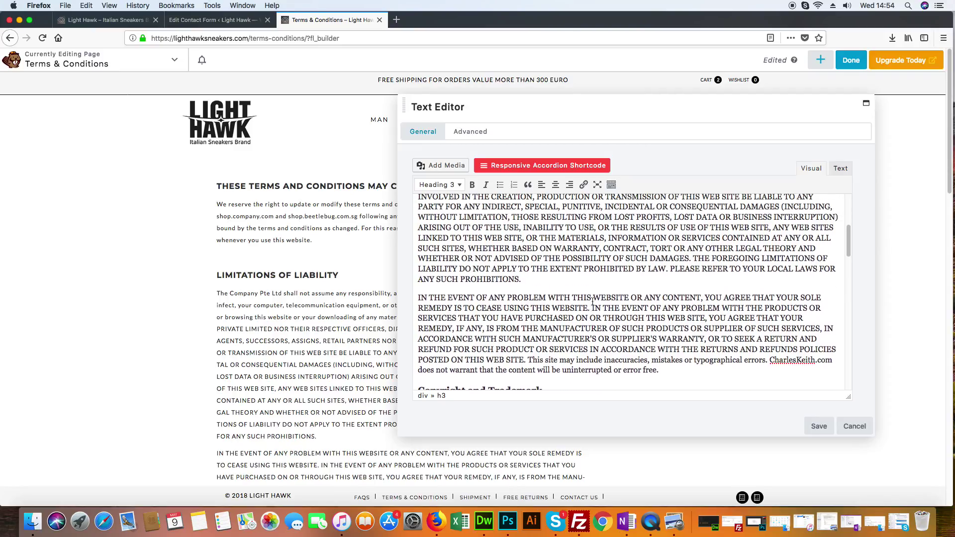
scroll(593, 301, "up", 2)
left_click(633, 226)
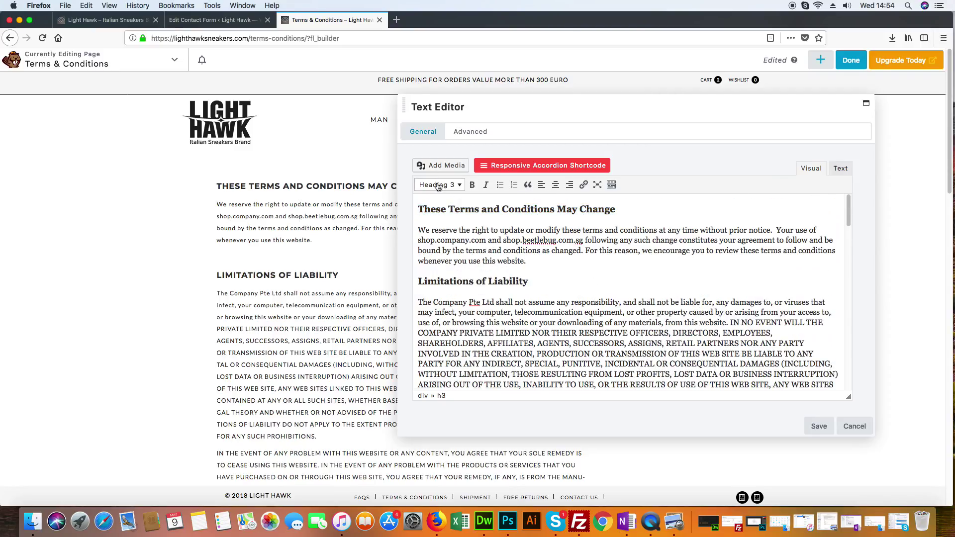
left_click(499, 279)
left_click_drag(624, 209, 417, 210)
left_click(462, 185)
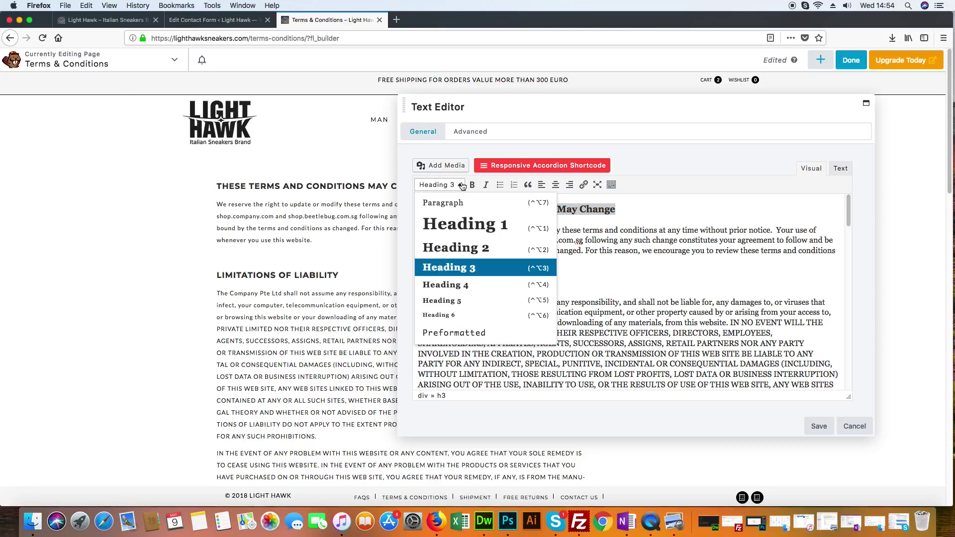
left_click(462, 185)
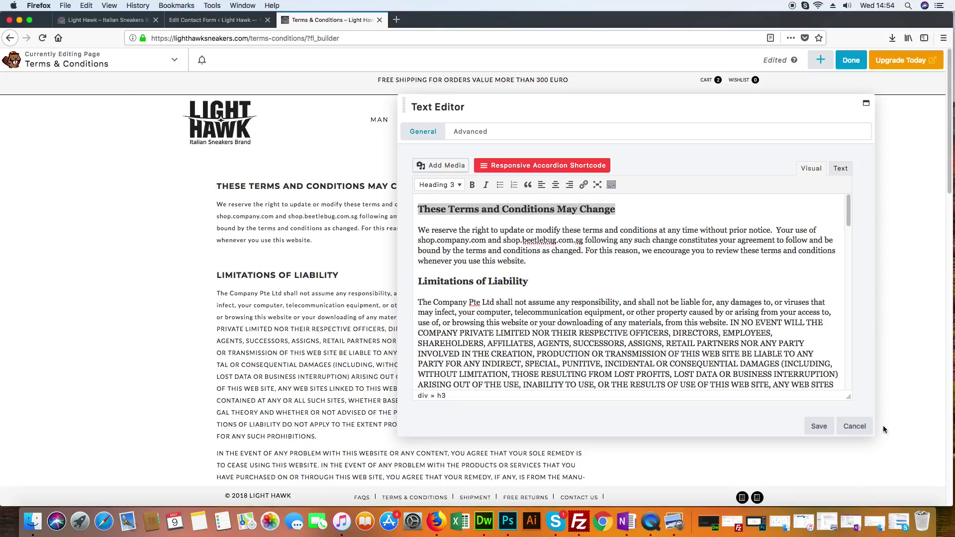
Save the text module, finish editing, and publish the Terms & Conditions page
left_click(819, 427)
left_click(854, 62)
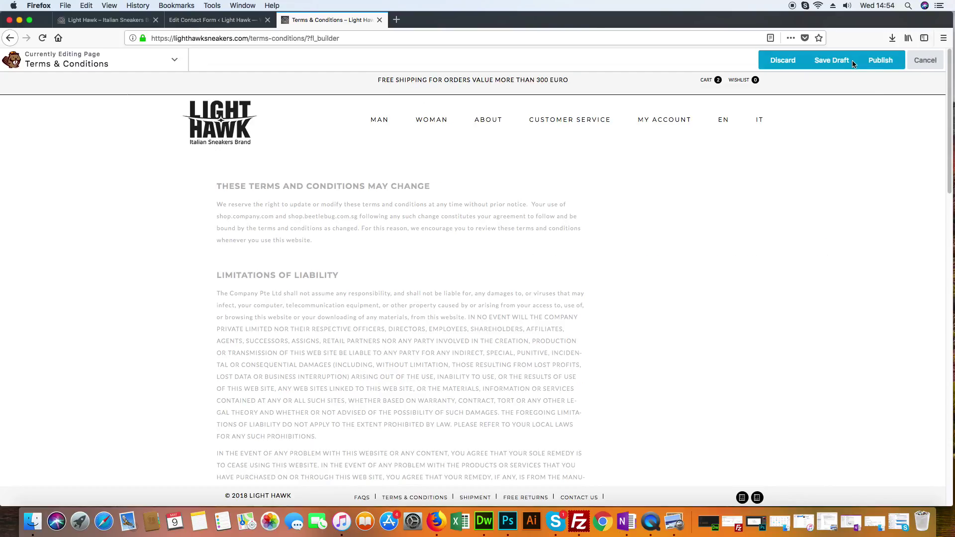
left_click(881, 60)
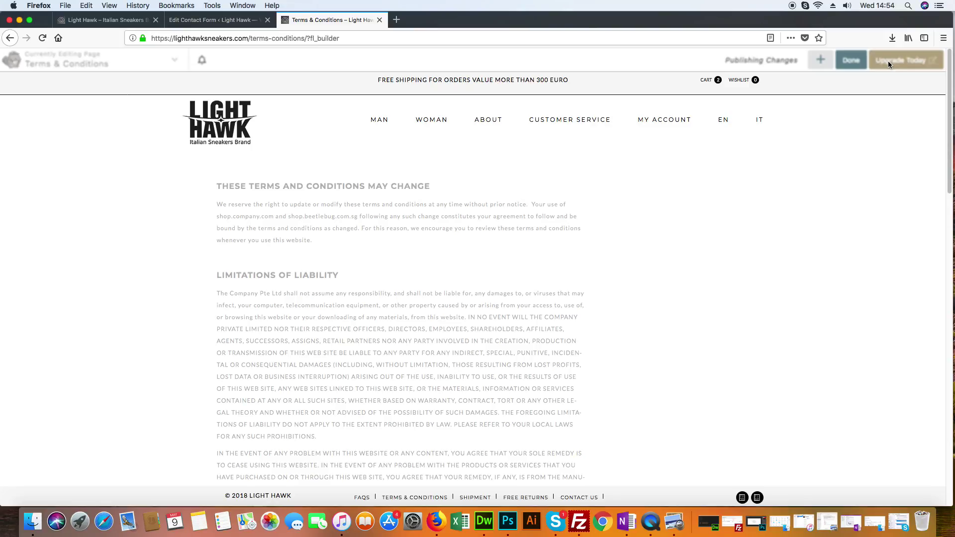
scroll(822, 216, "down", 8)
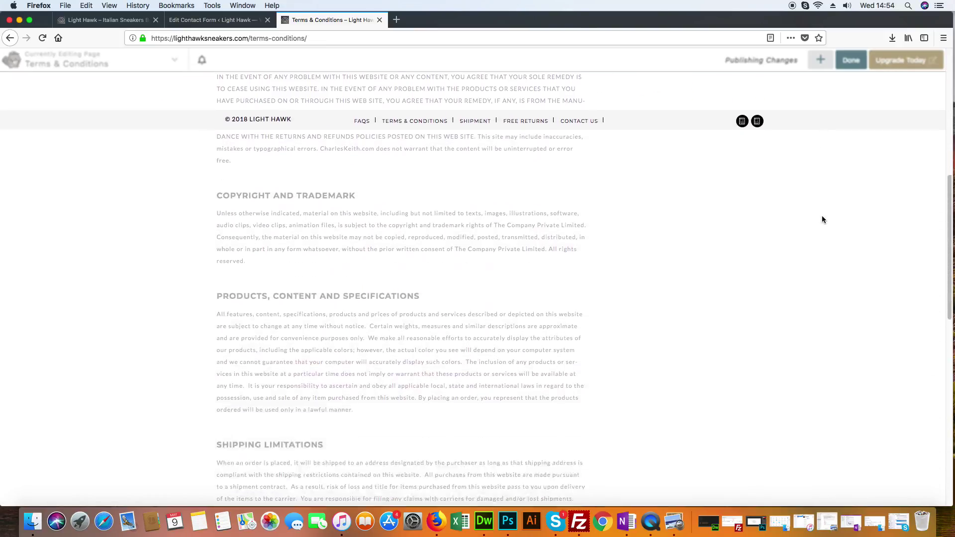
scroll(856, 155, "up", 3)
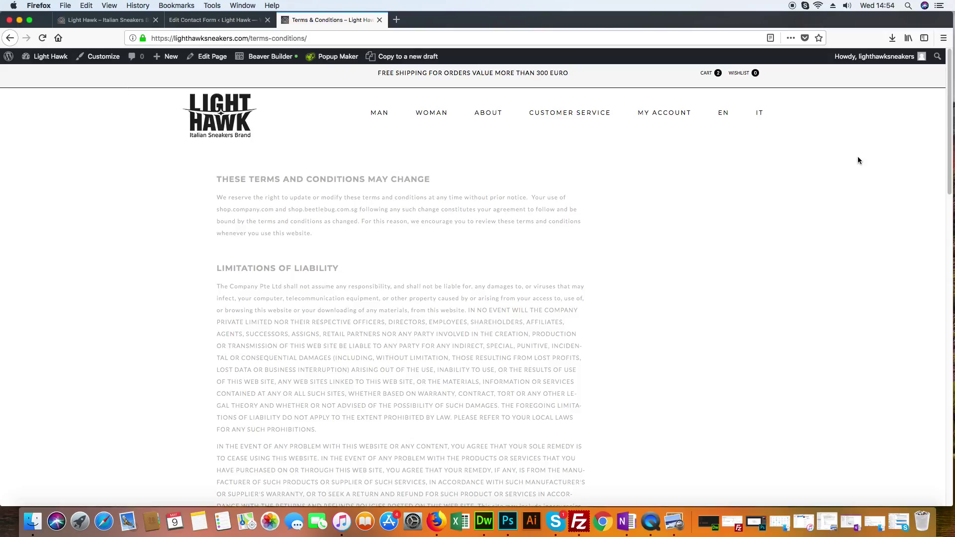
left_click(217, 23)
scroll(329, 61, "down", 1)
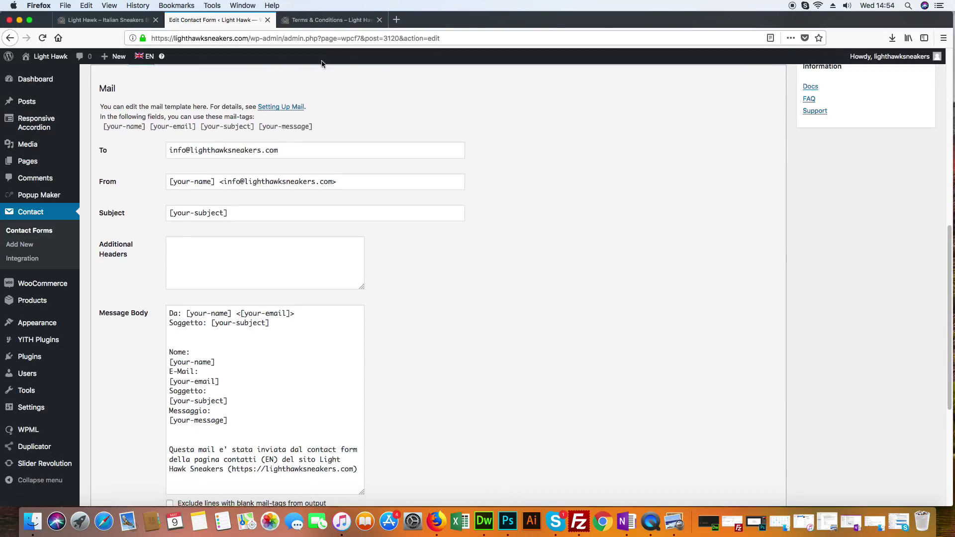
scroll(187, 198, "up", 1)
left_click(333, 20)
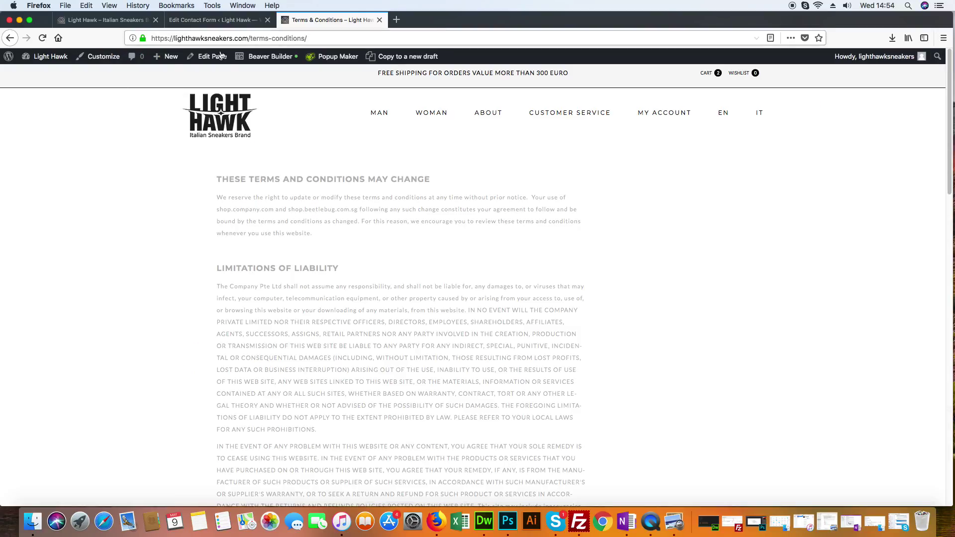
Reload the published Terms & Conditions page and go to the site's FAQs page
left_click(42, 39)
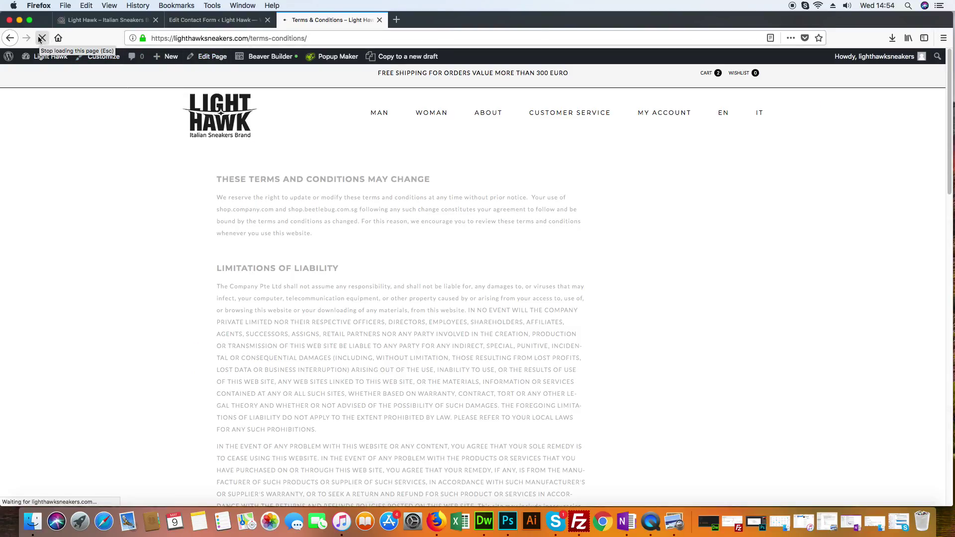
scroll(468, 274, "down", 10)
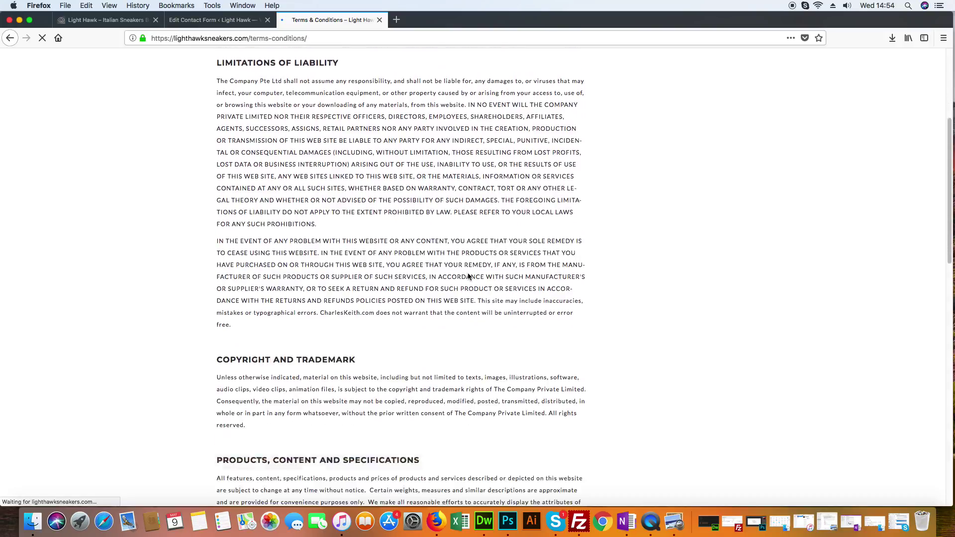
scroll(468, 274, "down", 10)
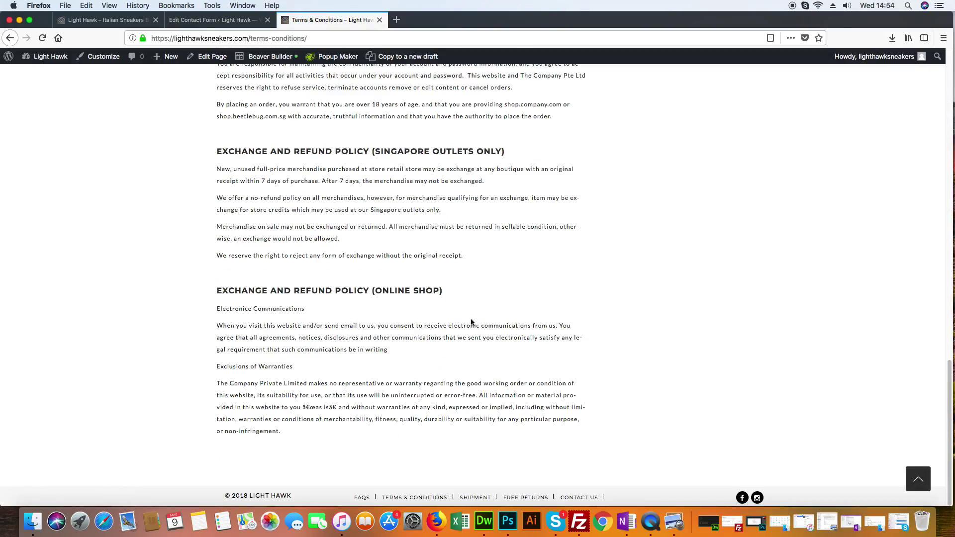
left_click(359, 500)
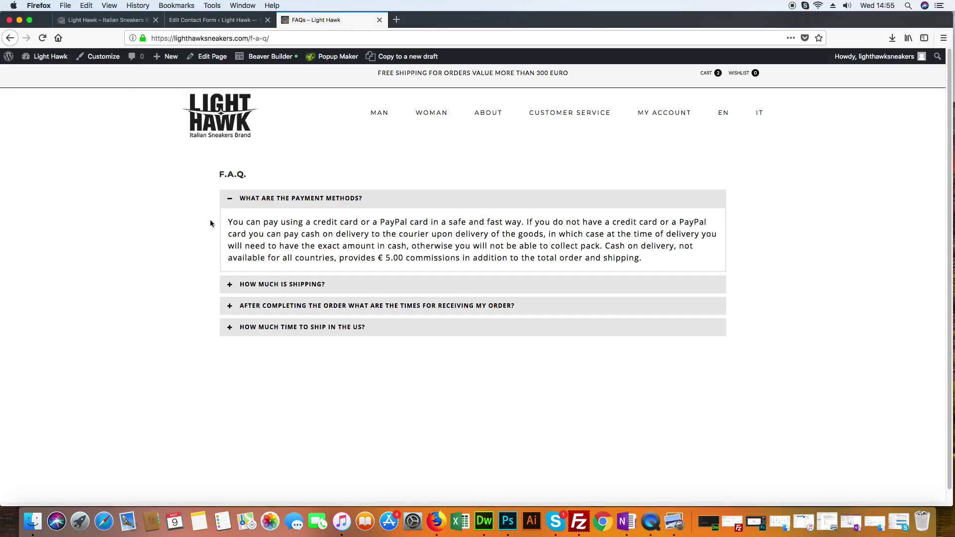
Return to the WordPress dashboard and open the list of all accordions, leaving the contact form without saving
left_click(213, 20)
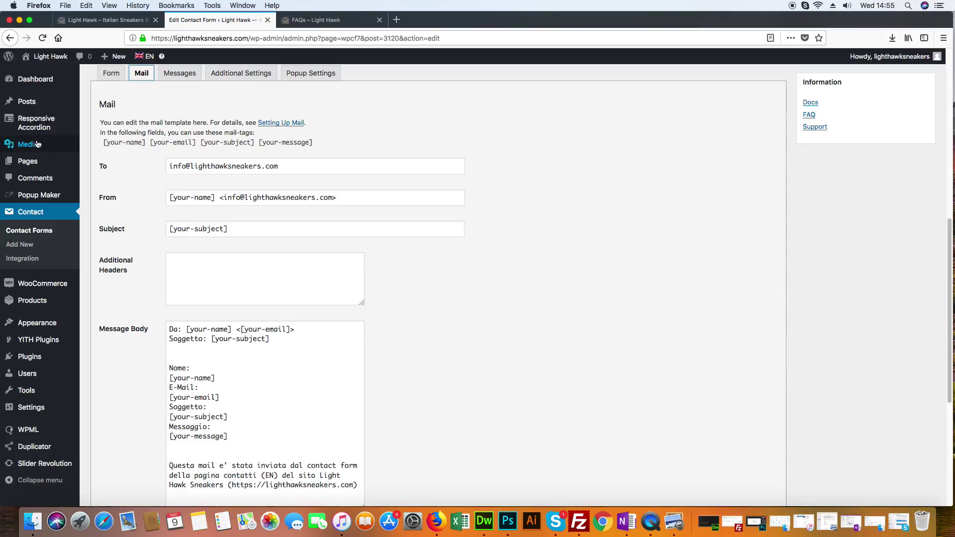
mouse_move(41, 128)
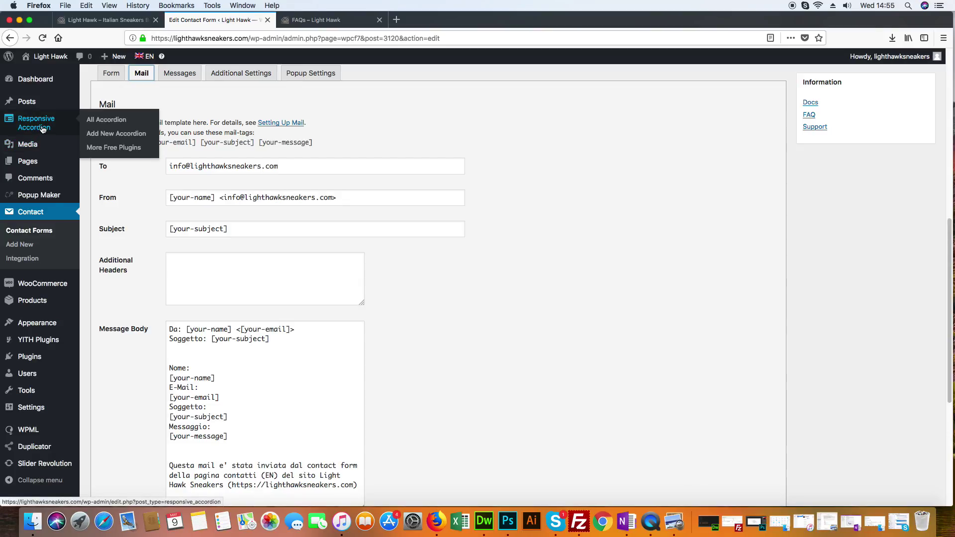
left_click(105, 120)
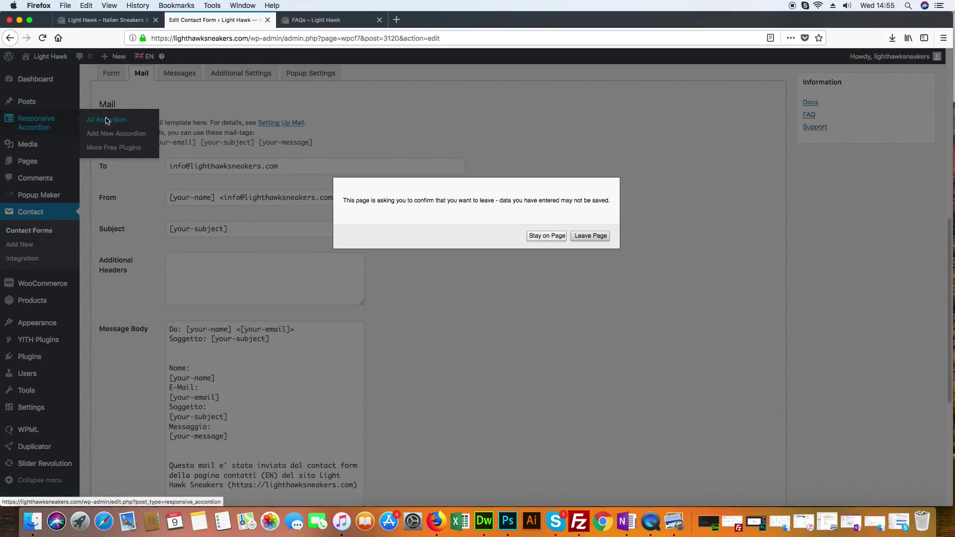
left_click(593, 237)
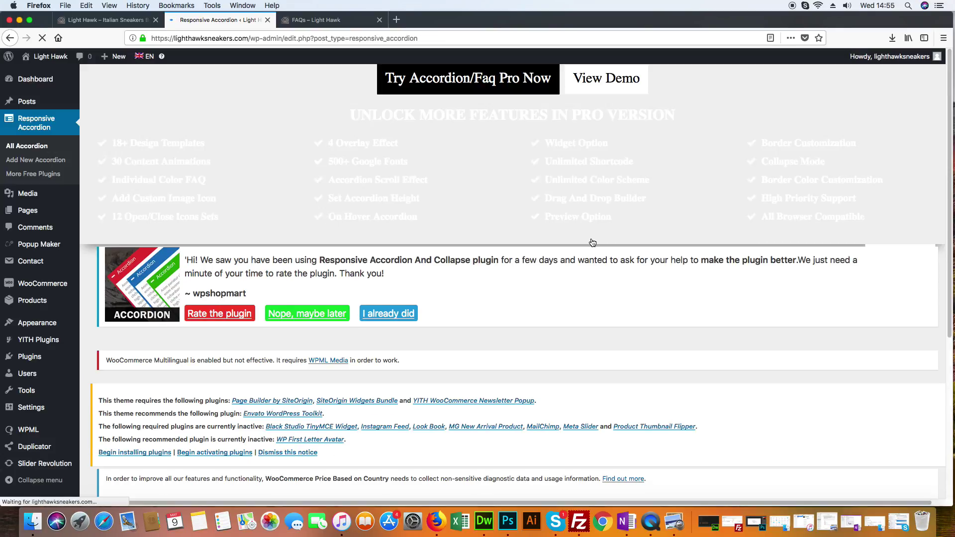
scroll(587, 268, "down", 5)
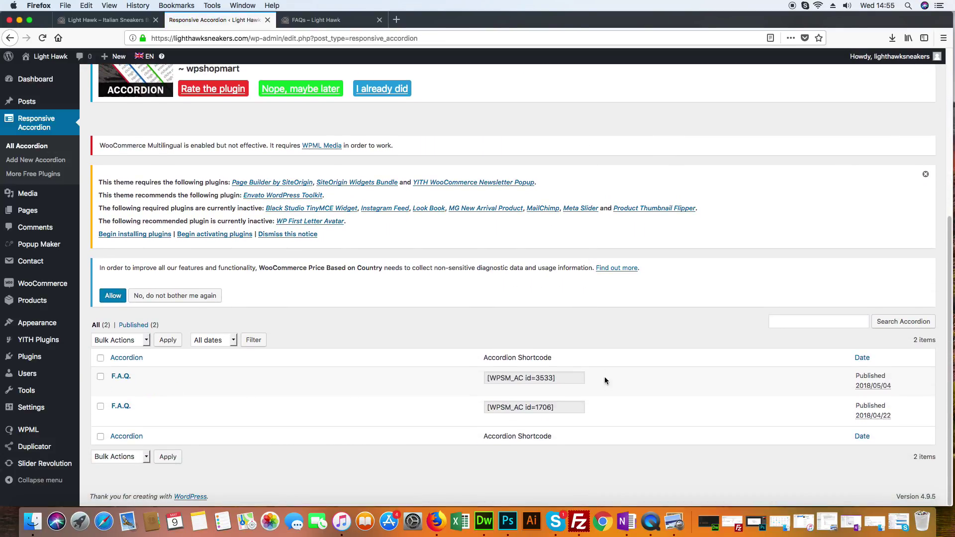
Open the F.A.Q. accordion with shortcode ID 3533 for editing and bring up its question entries
mouse_move(216, 396)
left_click(117, 389)
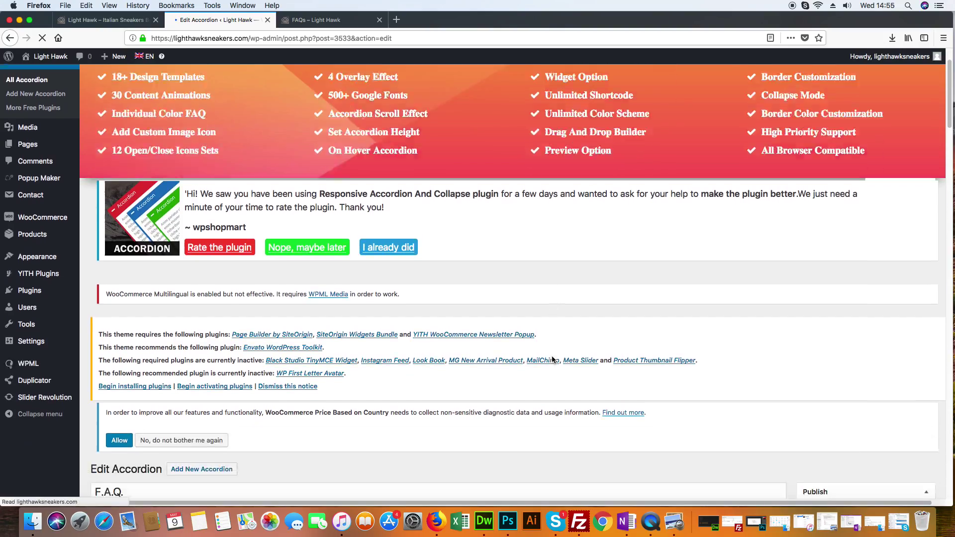
scroll(552, 359, "down", 6)
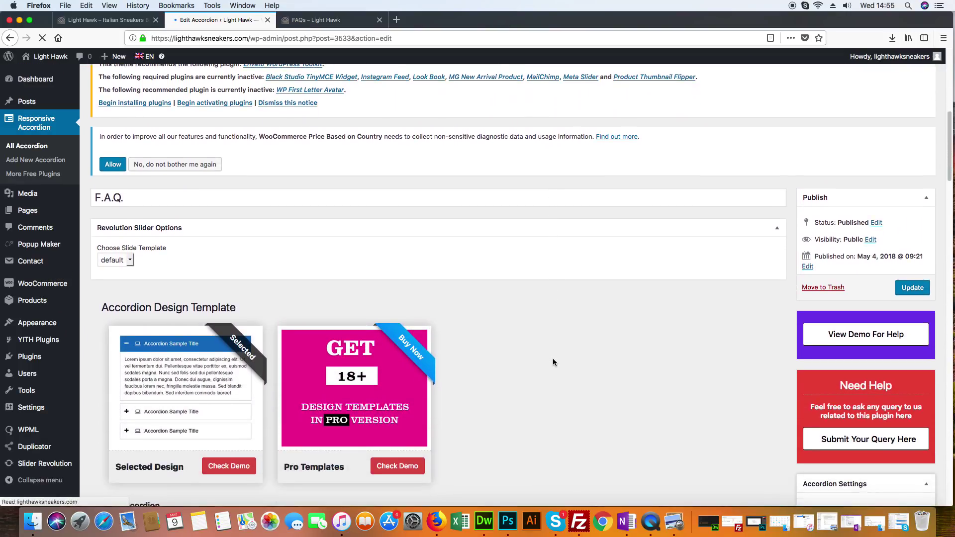
scroll(554, 362, "down", 7)
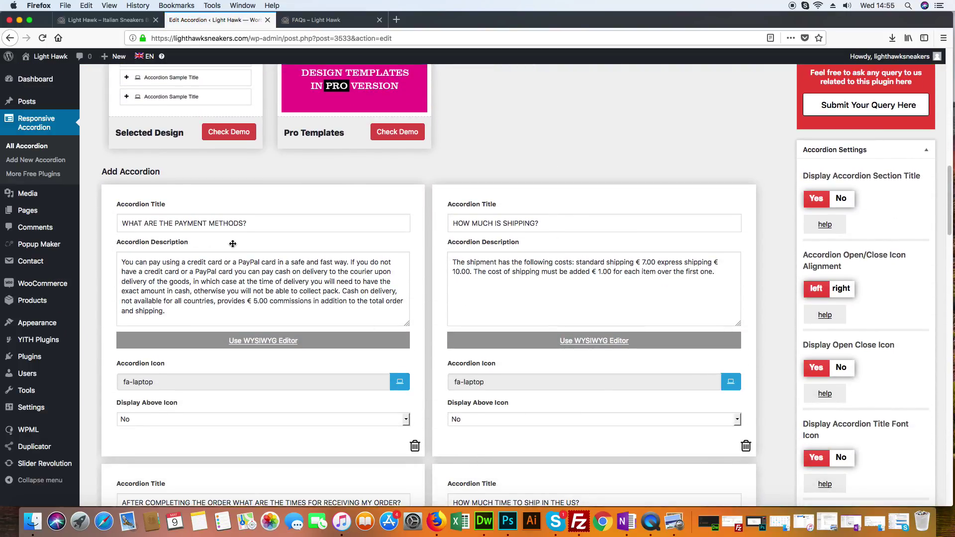
Examine the titles and descriptions of the existing F.A.Q. entries, including the one about order delivery times
scroll(222, 243, "down", 3)
scroll(316, 361, "up", 1)
scroll(317, 362, "down", 4)
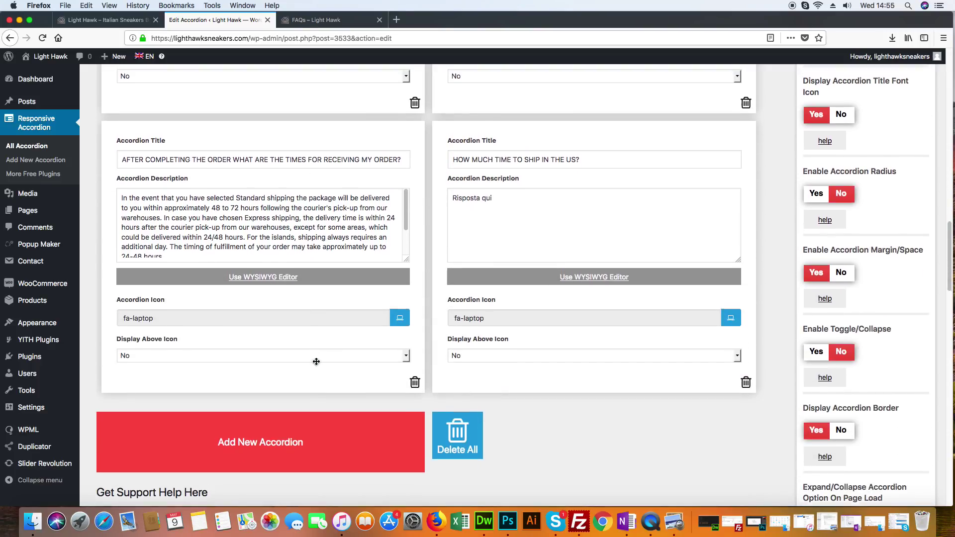
scroll(317, 361, "down", 1)
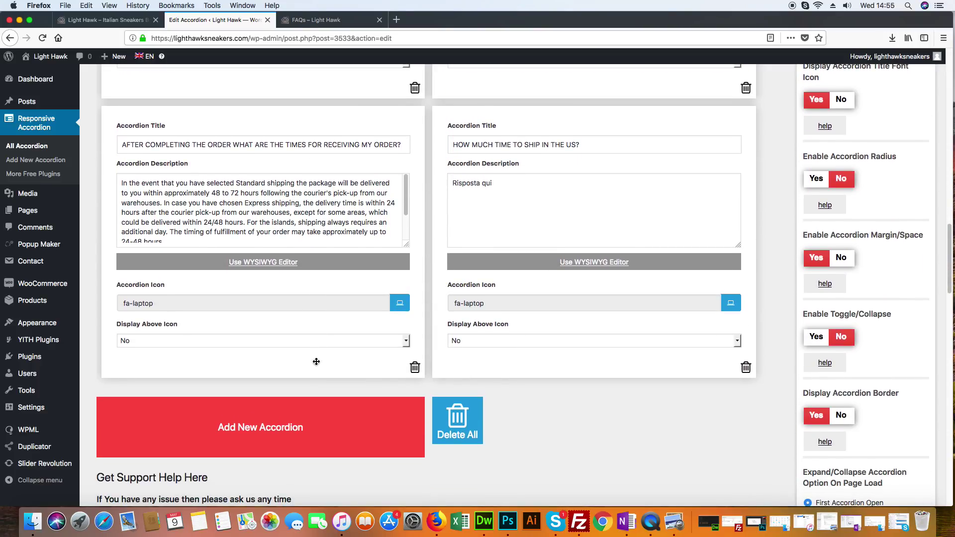
scroll(319, 362, "up", 2)
left_click_drag(375, 240, 164, 240)
scroll(259, 309, "down", 3)
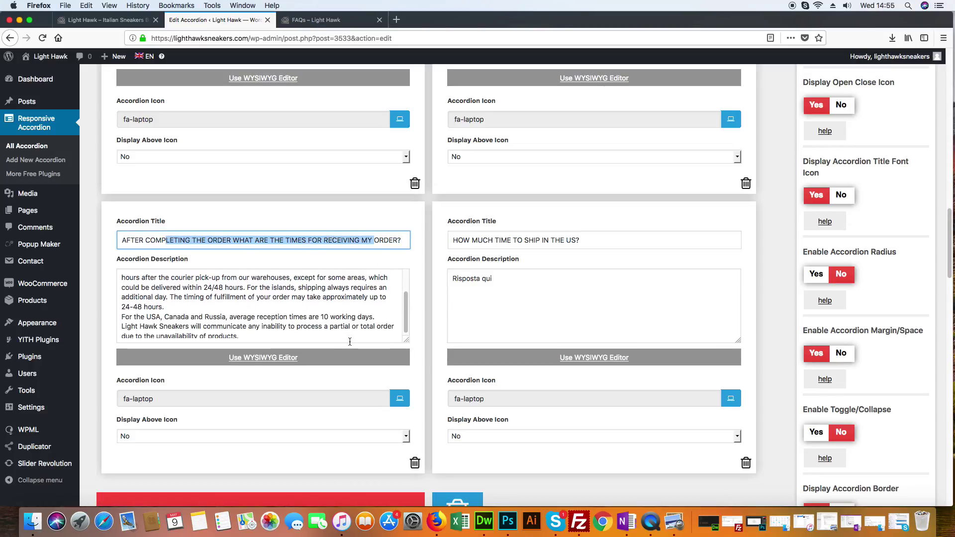
scroll(540, 349, "down", 2)
Add a new accordion entry with the title "QUESTION?" and the description "ANSWER"
scroll(540, 349, "down", 2)
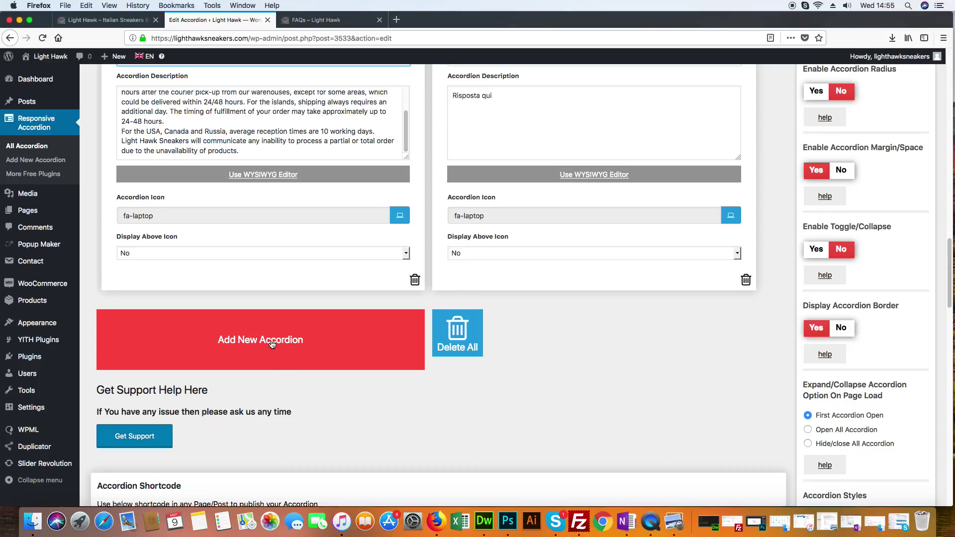
left_click(272, 437)
left_click(191, 334)
type("Do")
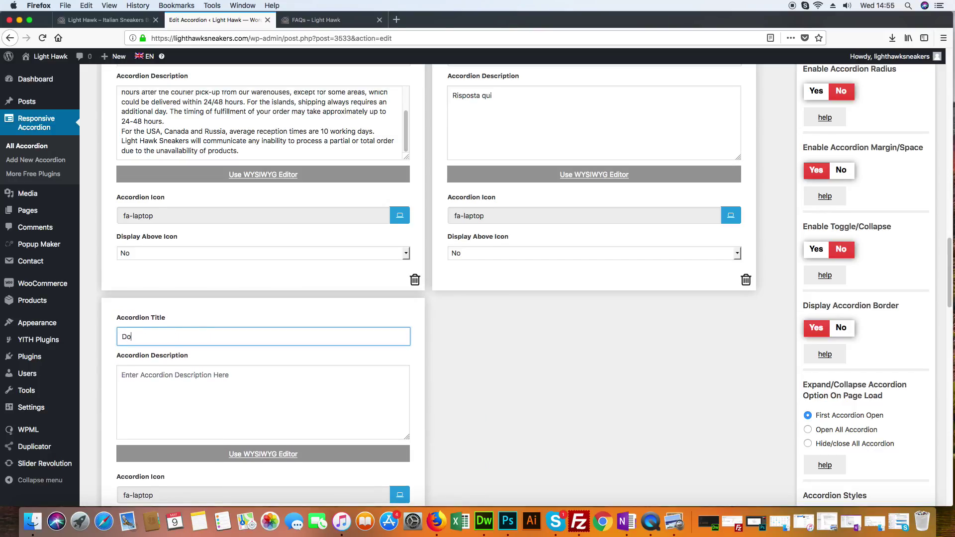
key("BackSpace")
key("BackSpace")
type("QUESTION")
left_click(181, 396)
type("ANSWER")
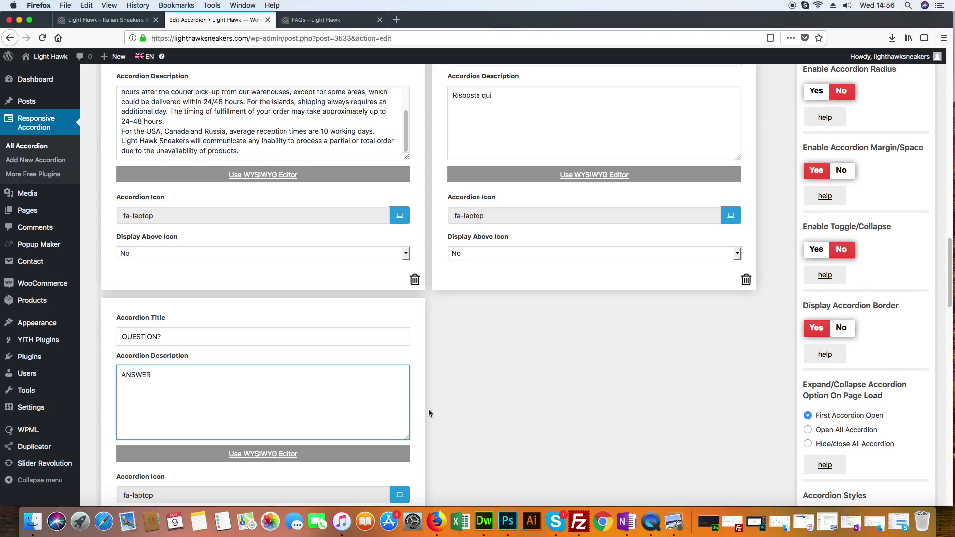
Set the new entry's Display Above Icon option to No
scroll(429, 409, "down", 5)
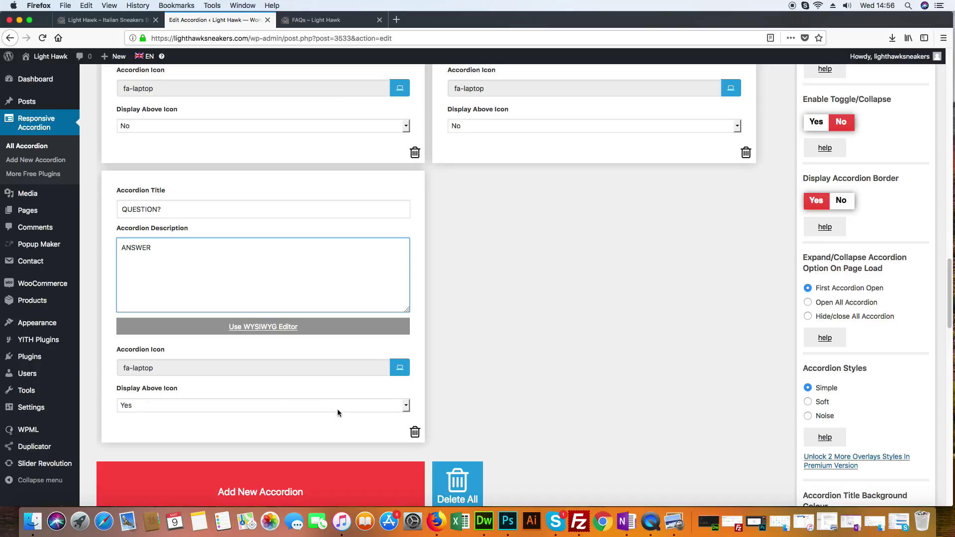
left_click(406, 409)
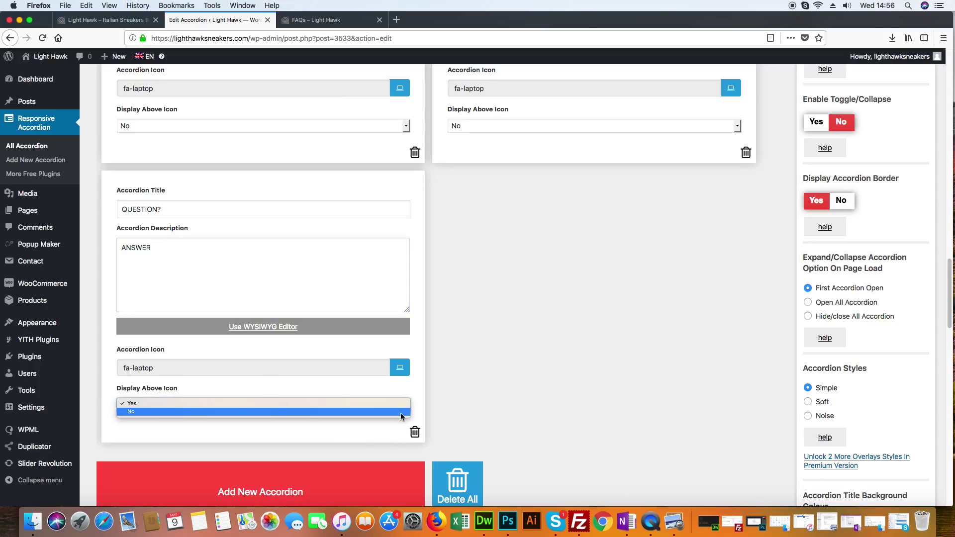
left_click(400, 412)
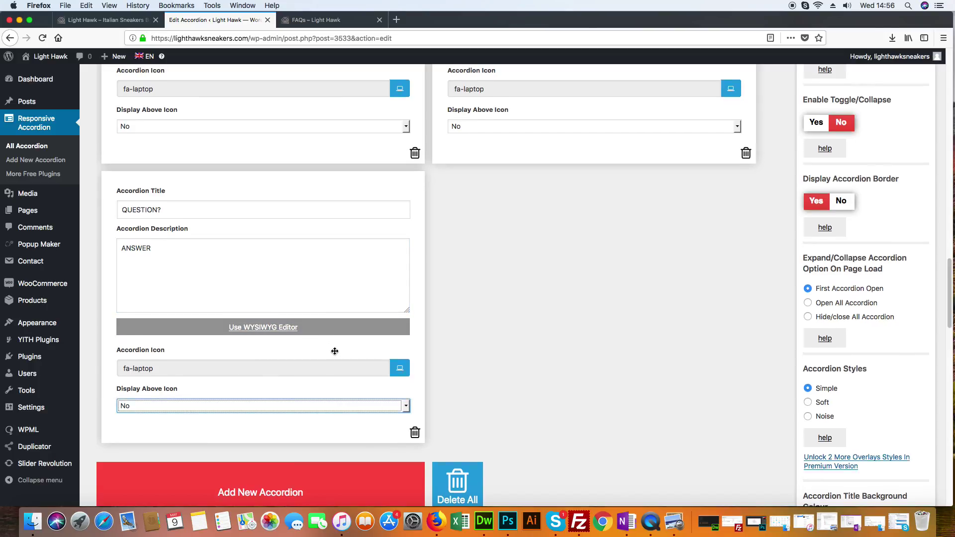
scroll(393, 277, "up", 2)
scroll(393, 278, "up", 10)
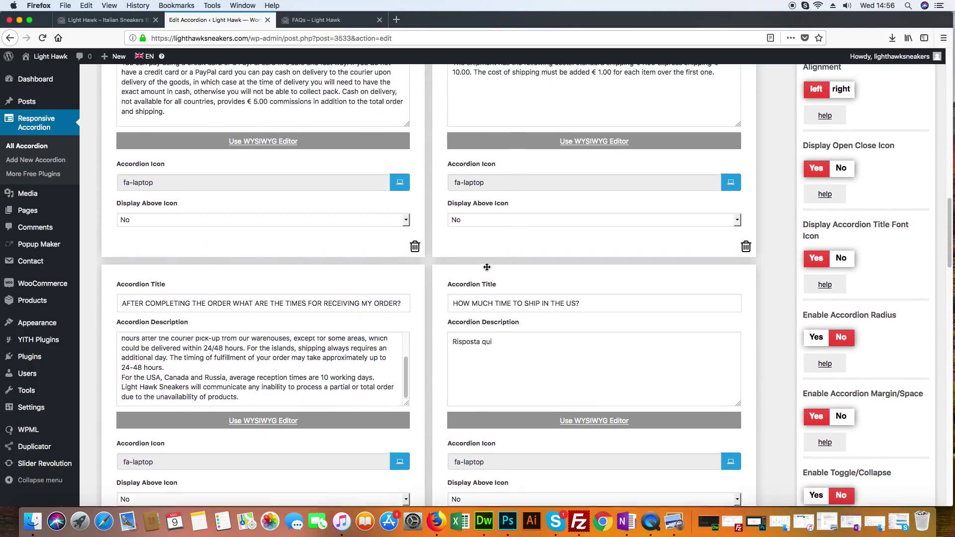
Move the "HOW MUCH TIME TO SHIP IN THE US?" entry ahead of the order delivery times entry in the F.A.Q. accordion
scroll(505, 273, "up", 5)
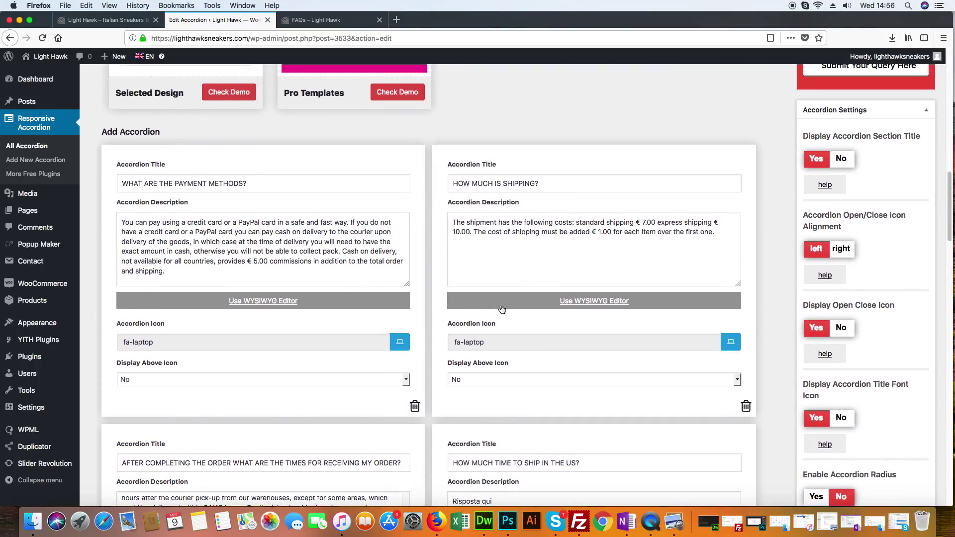
left_click(313, 20)
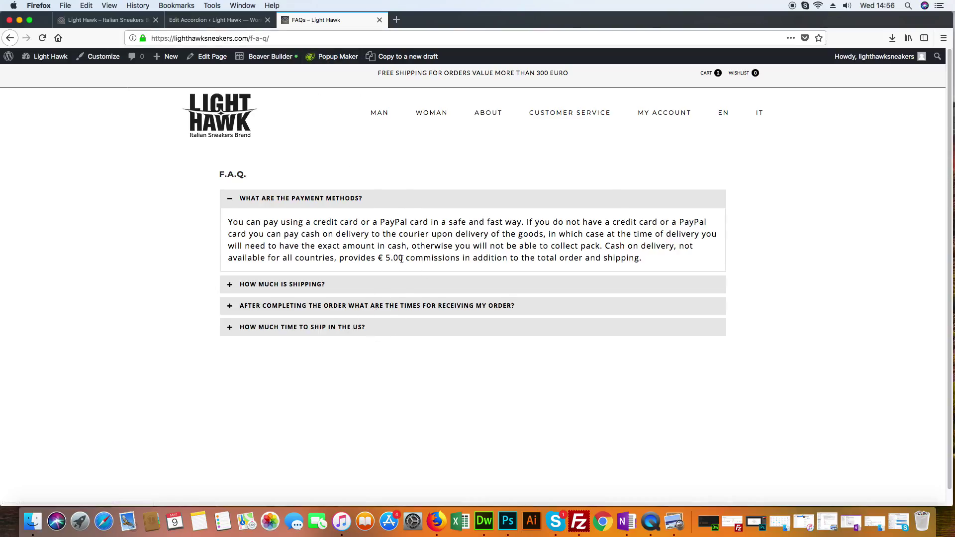
left_click(234, 20)
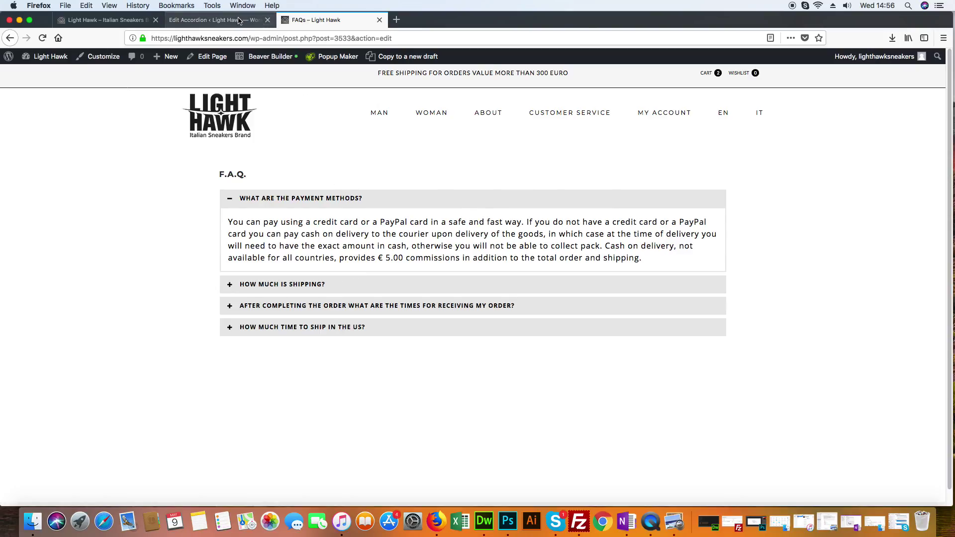
scroll(432, 324, "down", 2)
left_click_drag(494, 413, 204, 405)
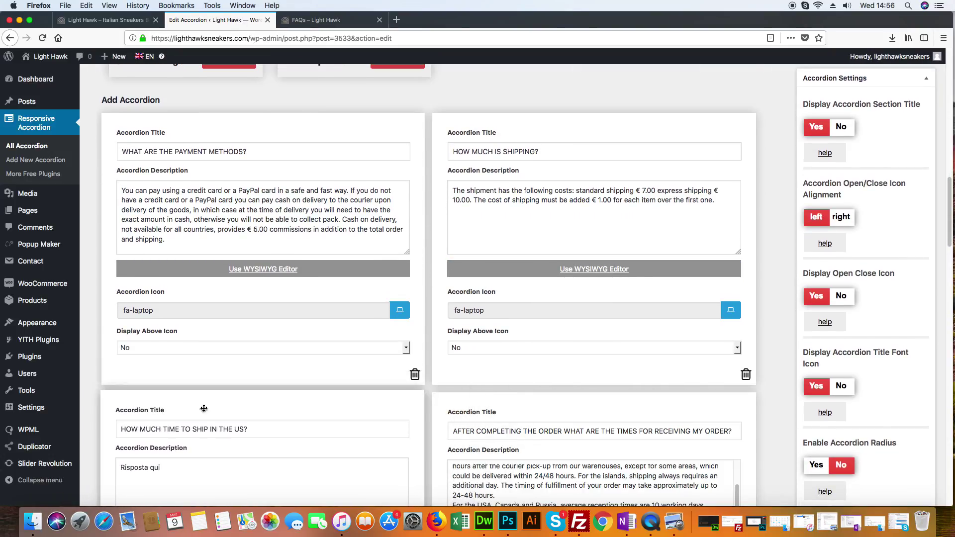
Update the F.A.Q. accordion to save the new entry and the changed question order
scroll(455, 315, "down", 10)
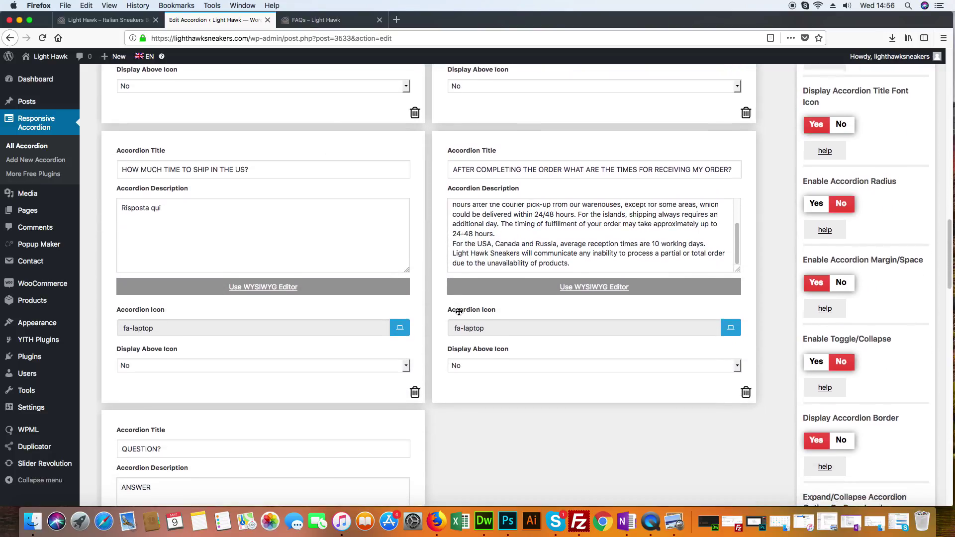
scroll(458, 311, "down", 11)
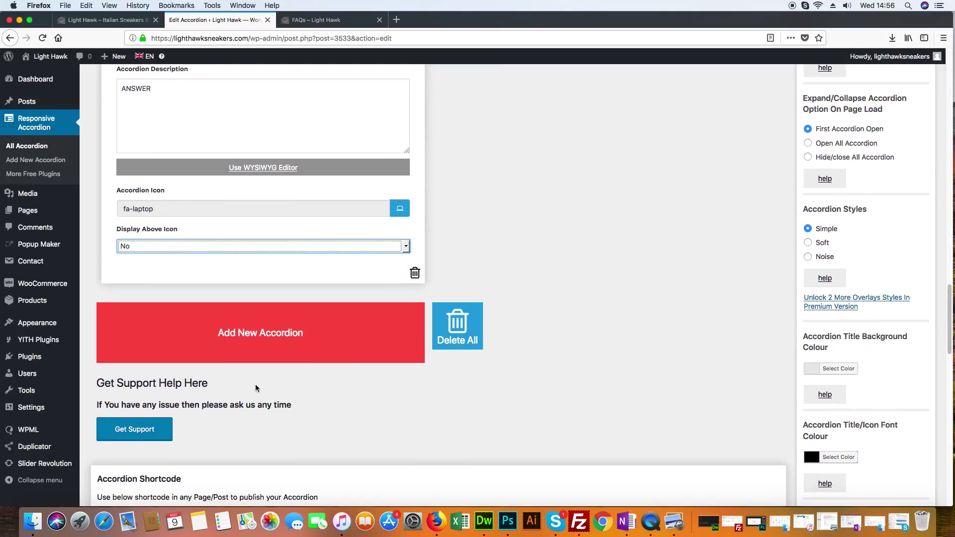
scroll(300, 375, "down", 7)
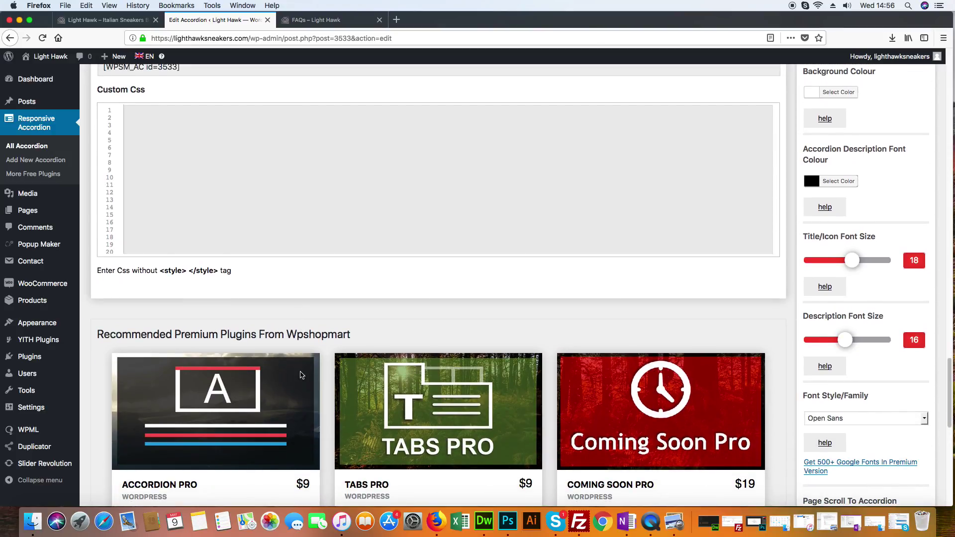
scroll(300, 375, "up", 20)
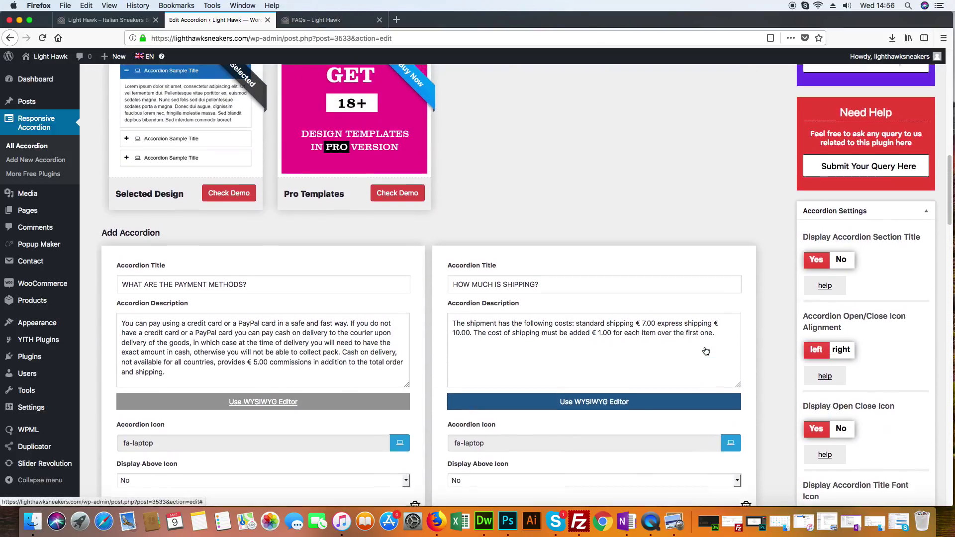
scroll(706, 351, "up", 5)
left_click(914, 225)
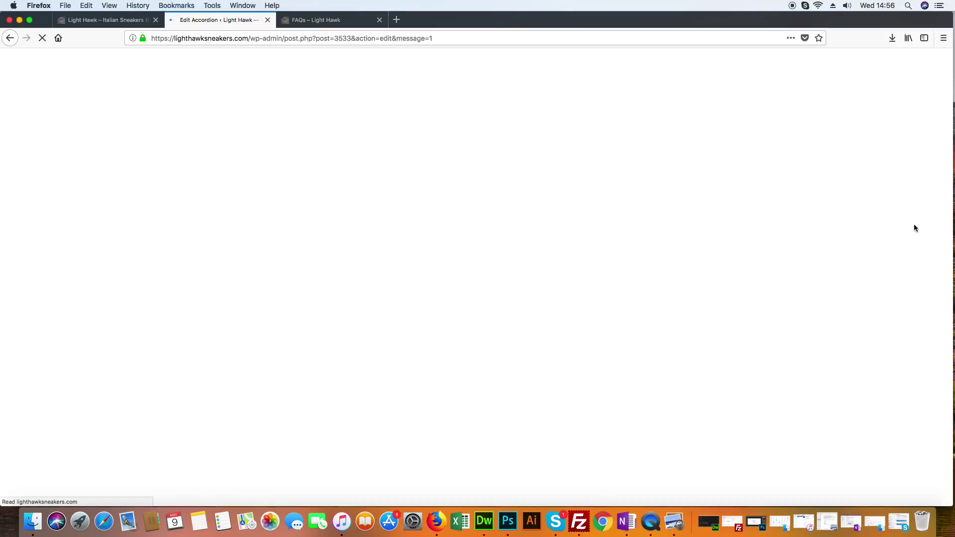
Reload the live F.A.Q. page and expand the "QUESTION?" entry to check its answer
key("ctrl+Tab")
left_click(42, 38)
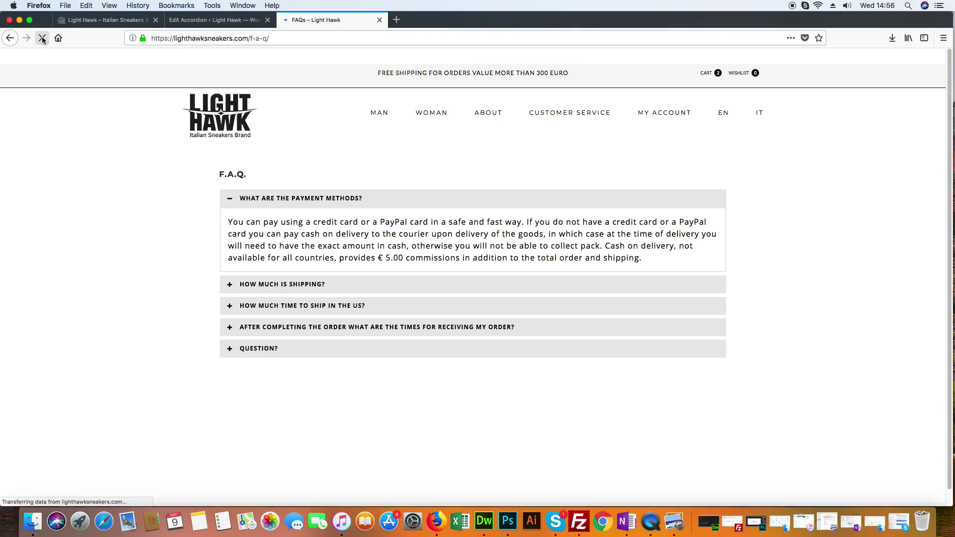
left_click(271, 349)
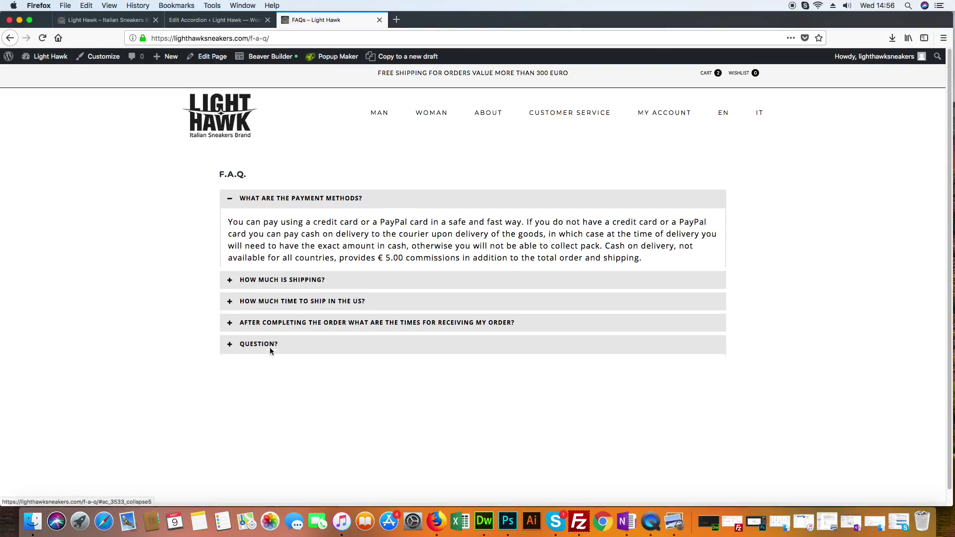
left_click(268, 289)
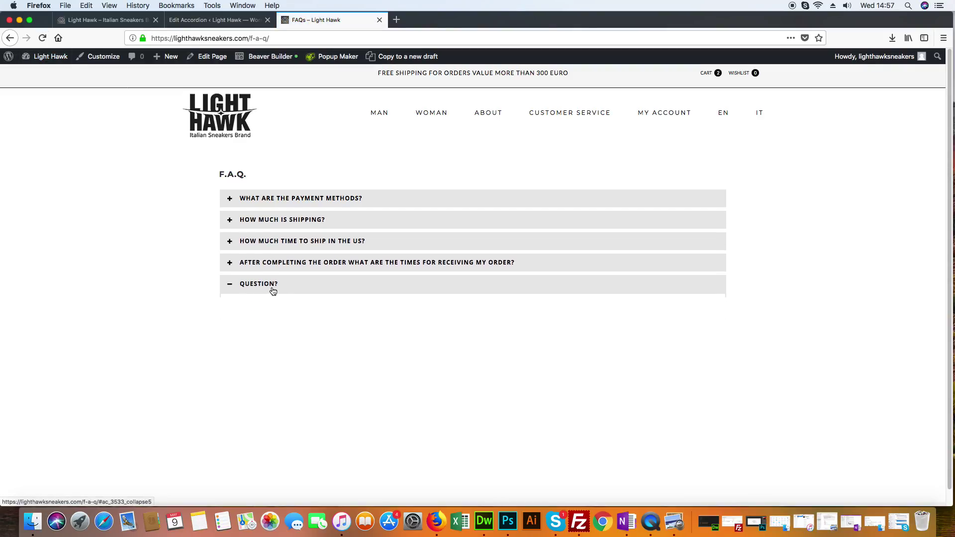
left_click(266, 287)
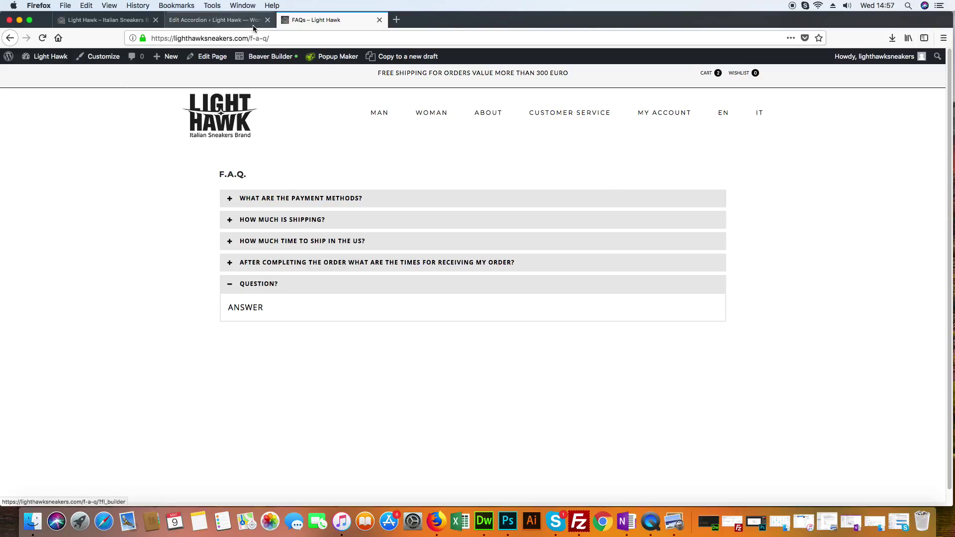
Delete the "QUESTION?" entry from the F.A.Q. accordion and update the accordion
left_click(214, 20)
scroll(426, 325, "down", 15)
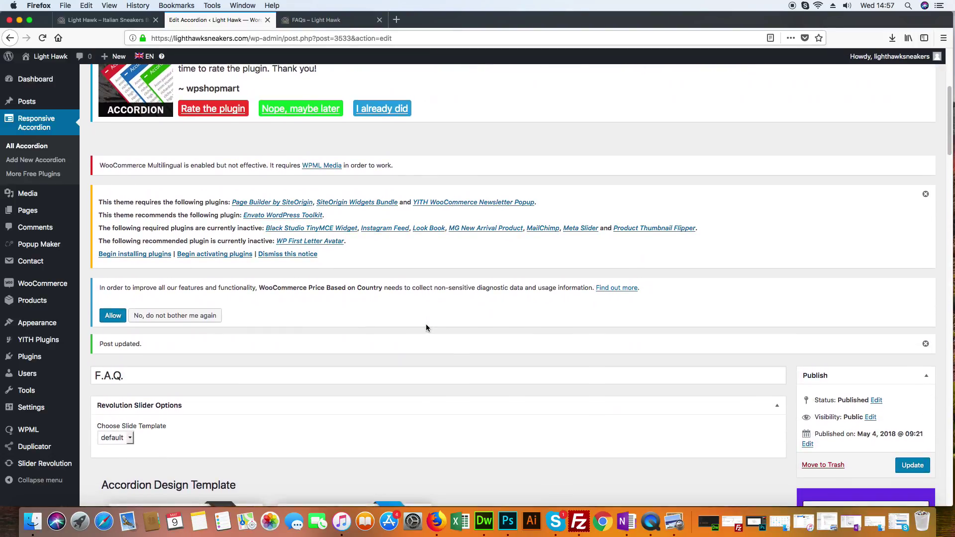
scroll(426, 324, "down", 5)
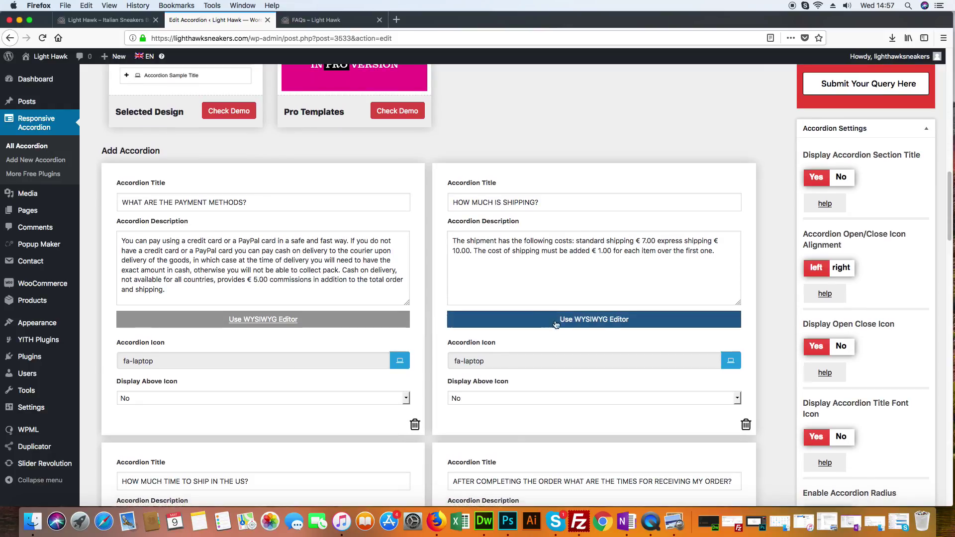
scroll(741, 433, "down", 20)
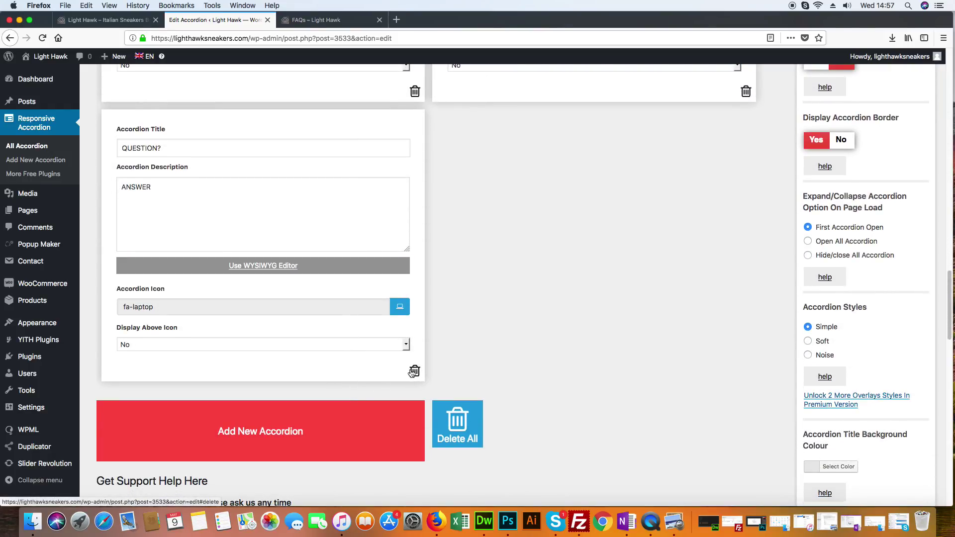
left_click(415, 372)
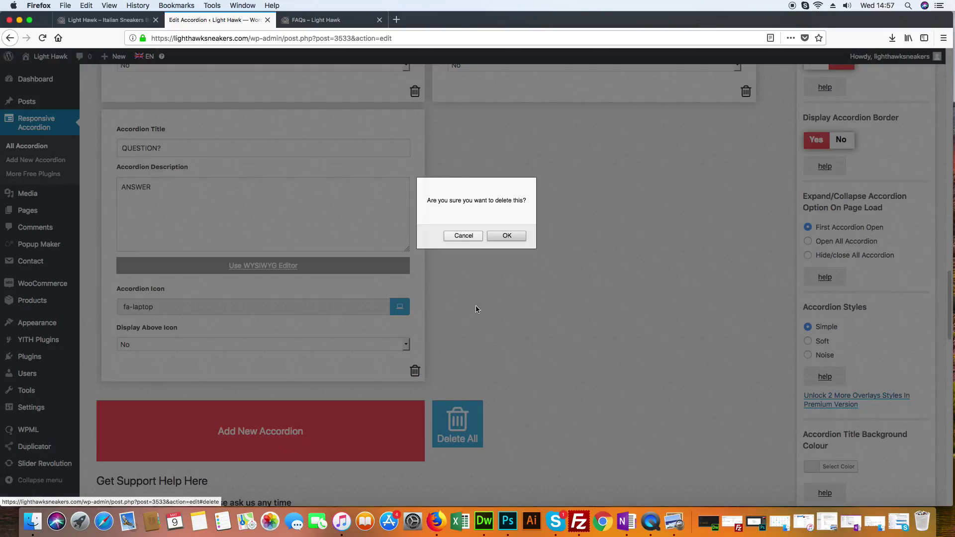
left_click(507, 236)
scroll(661, 299, "up", 15)
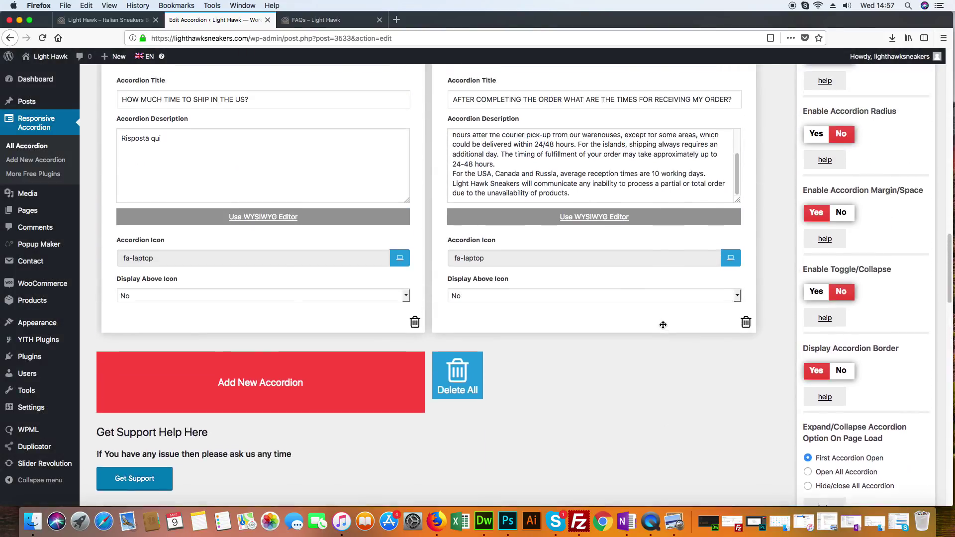
scroll(656, 330, "up", 5)
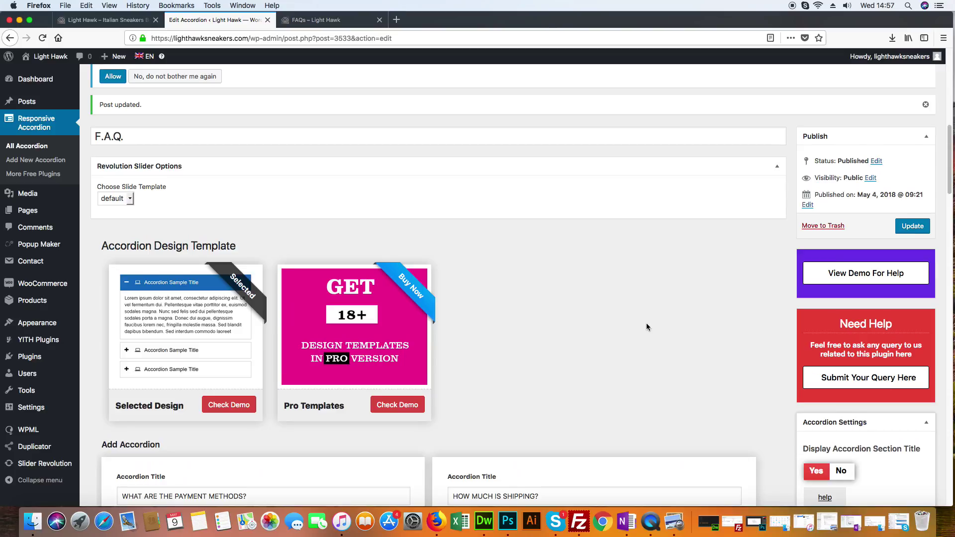
left_click(913, 226)
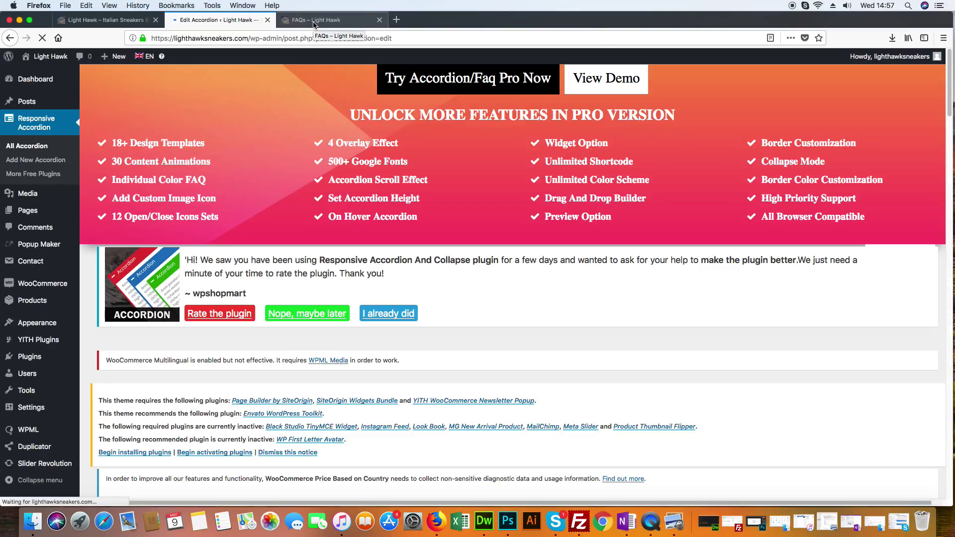
Reload the live F.A.Q. page and review the list of questions after the deletion
left_click(315, 20)
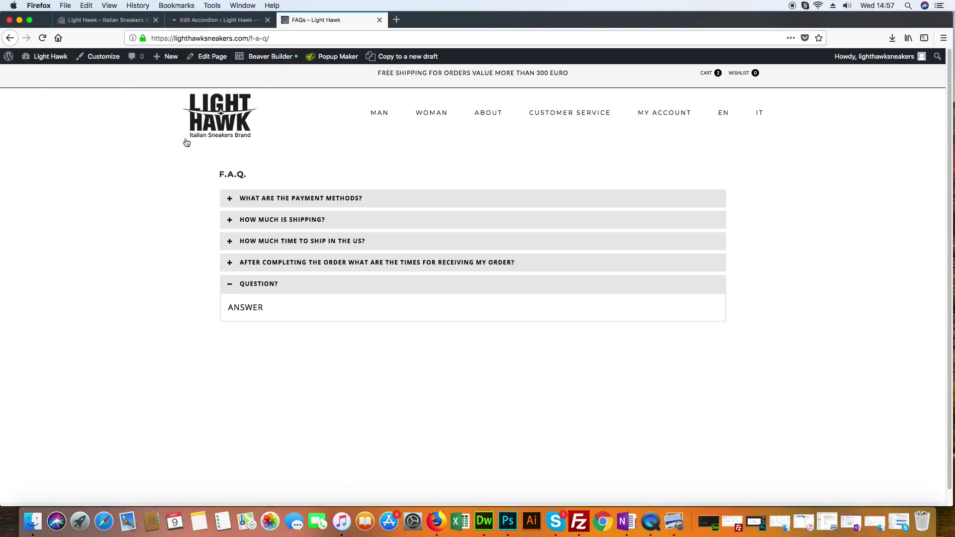
left_click(42, 38)
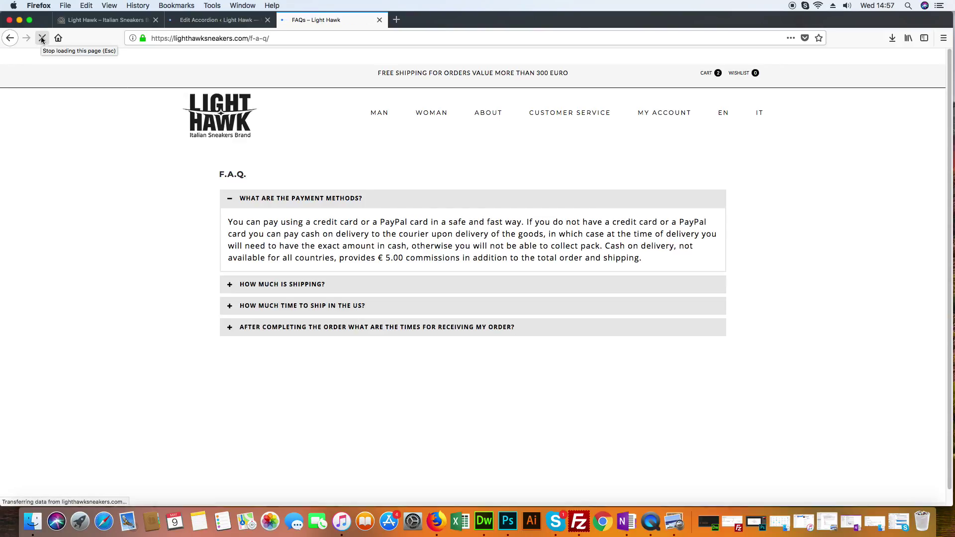
left_click(219, 20)
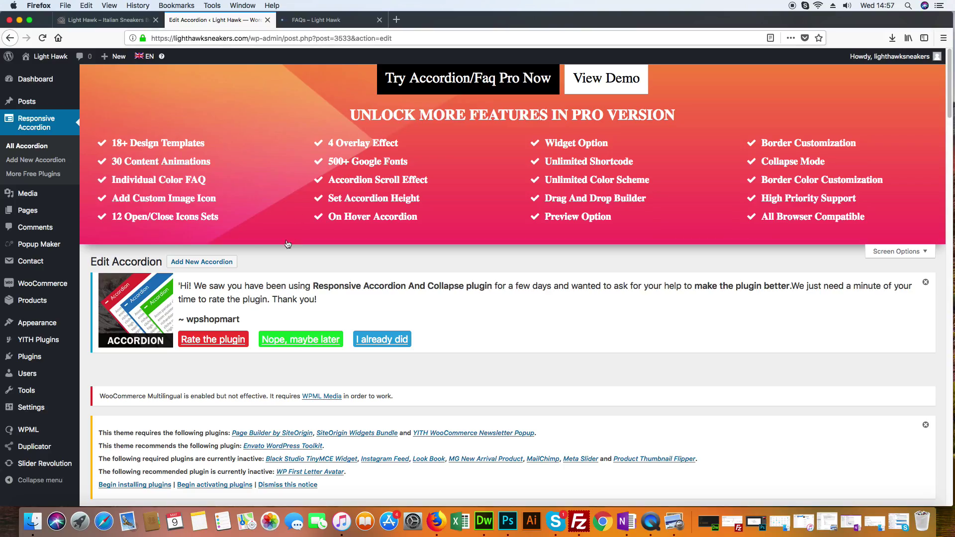
left_click(335, 20)
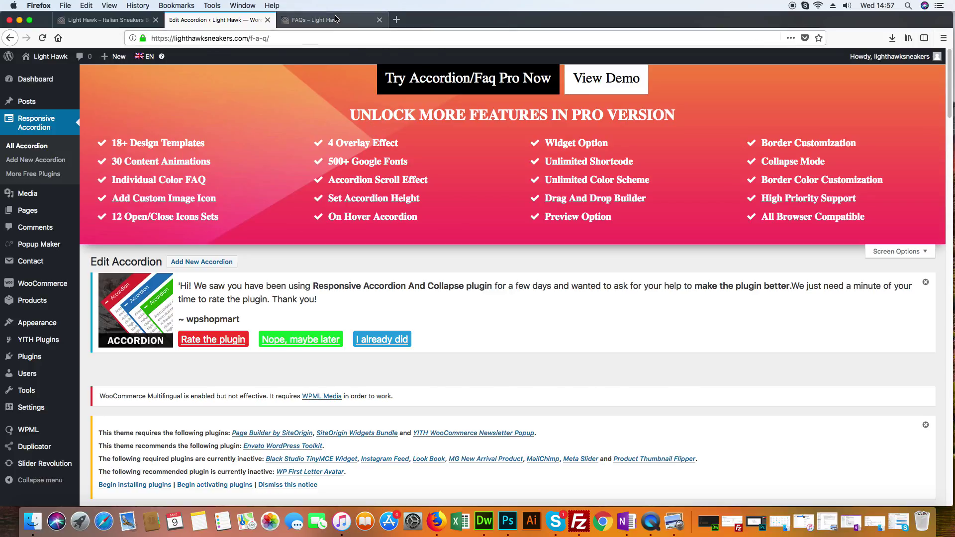
scroll(634, 297, "down", 1)
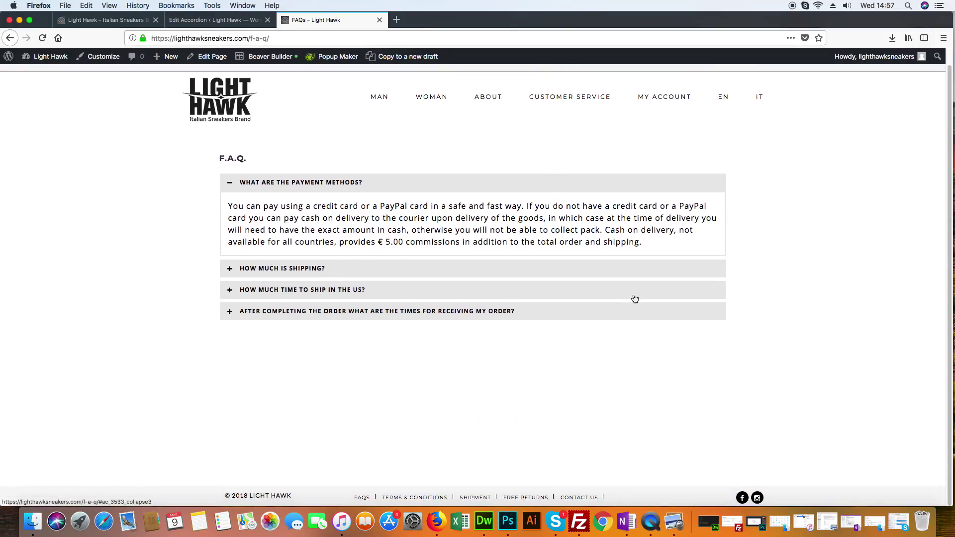
scroll(634, 299, "up", 1)
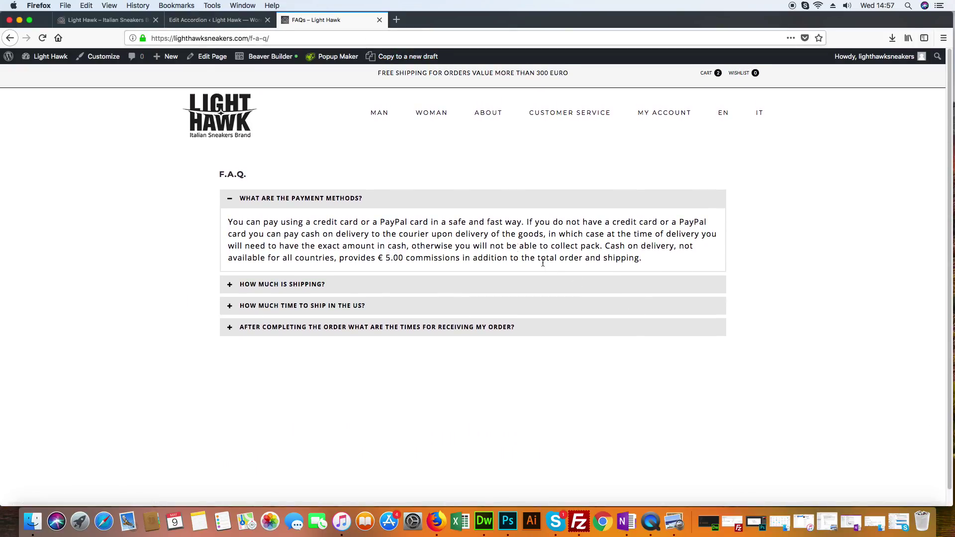
Return to the site administration and open the list of all products
left_click(222, 23)
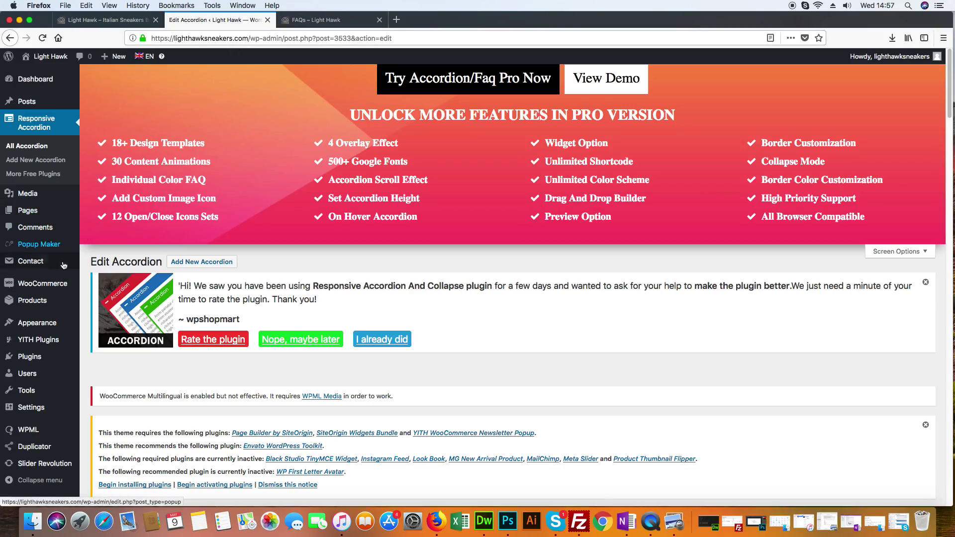
mouse_move(68, 327)
scroll(69, 328, "down", 2)
scroll(68, 328, "up", 2)
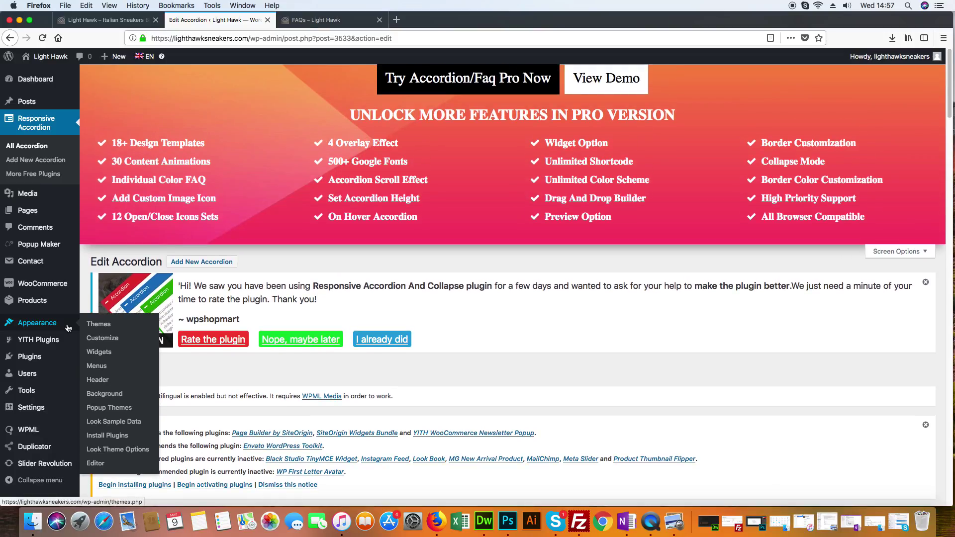
mouse_move(50, 307)
left_click(103, 305)
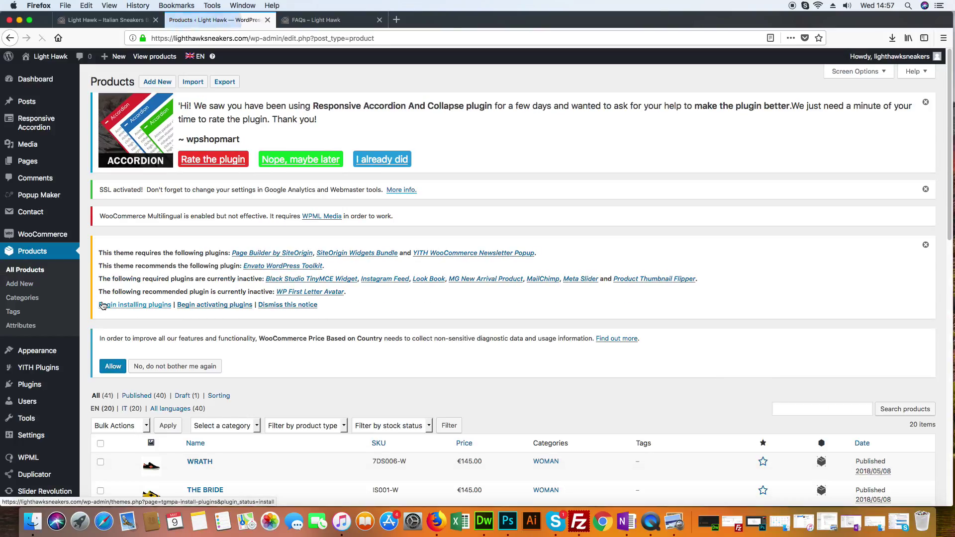
Look over the English product list and open the list of installed plugins
scroll(67, 316, "down", 5)
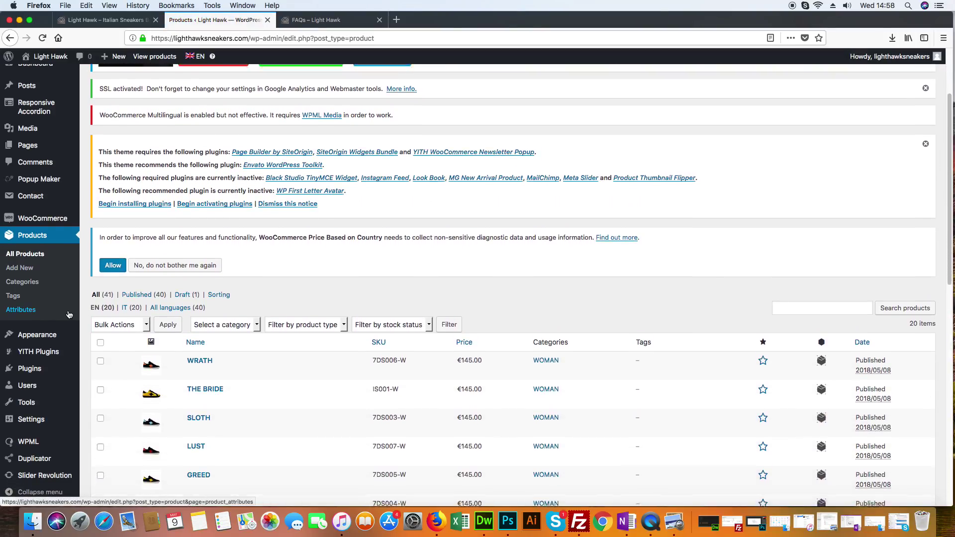
scroll(66, 322, "up", 2)
mouse_move(74, 236)
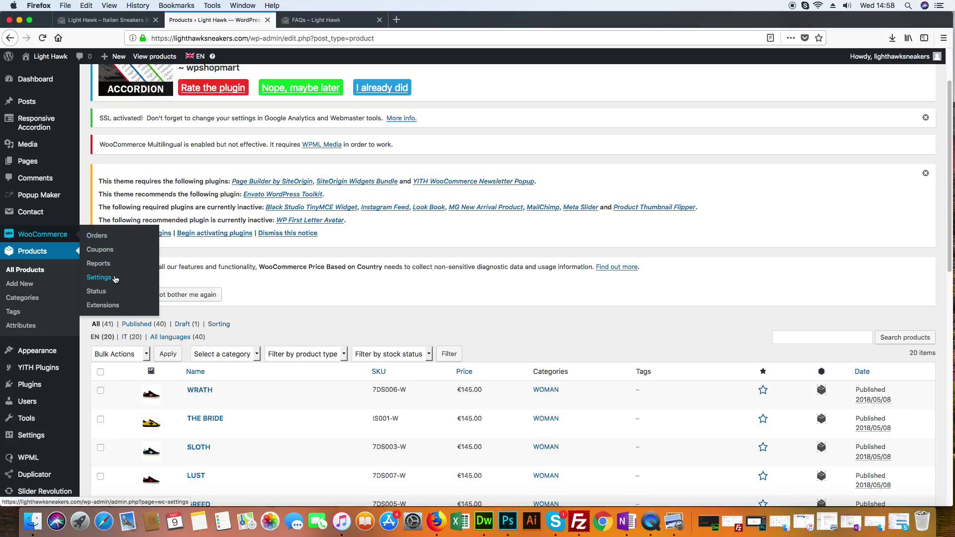
scroll(55, 437, "down", 3)
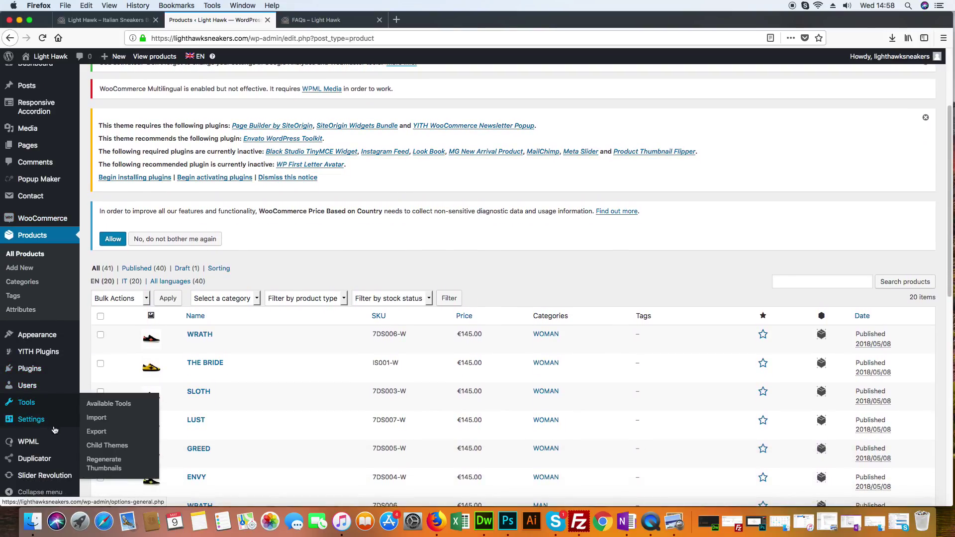
scroll(43, 408, "down", 3)
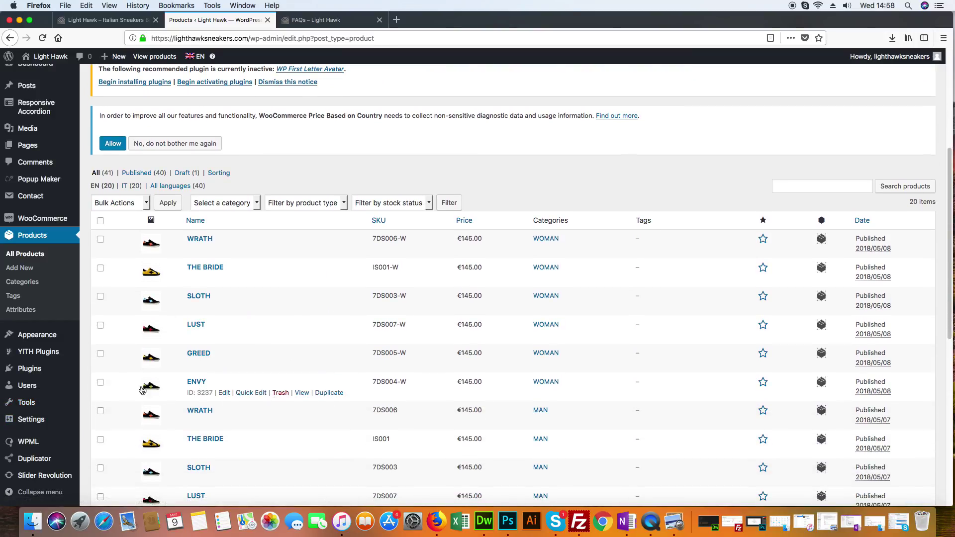
mouse_move(52, 371)
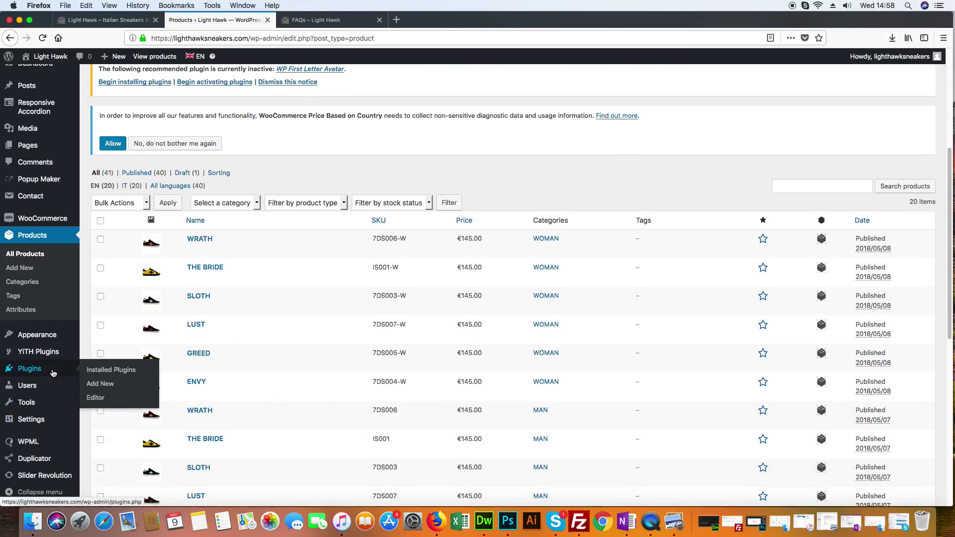
left_click(112, 371)
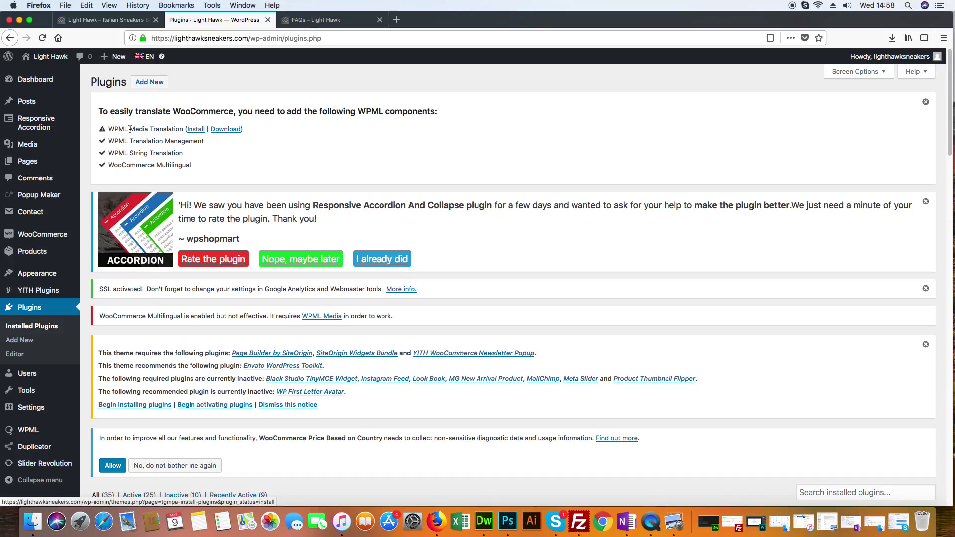
Activate the WPML Media plugin in the list of installed plugins
scroll(247, 315, "down", 20)
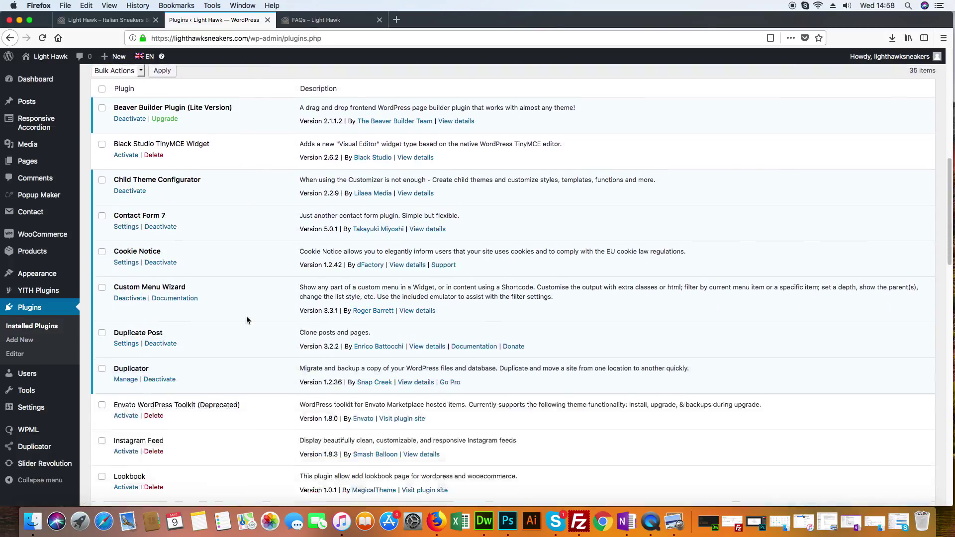
scroll(247, 319, "down", 5)
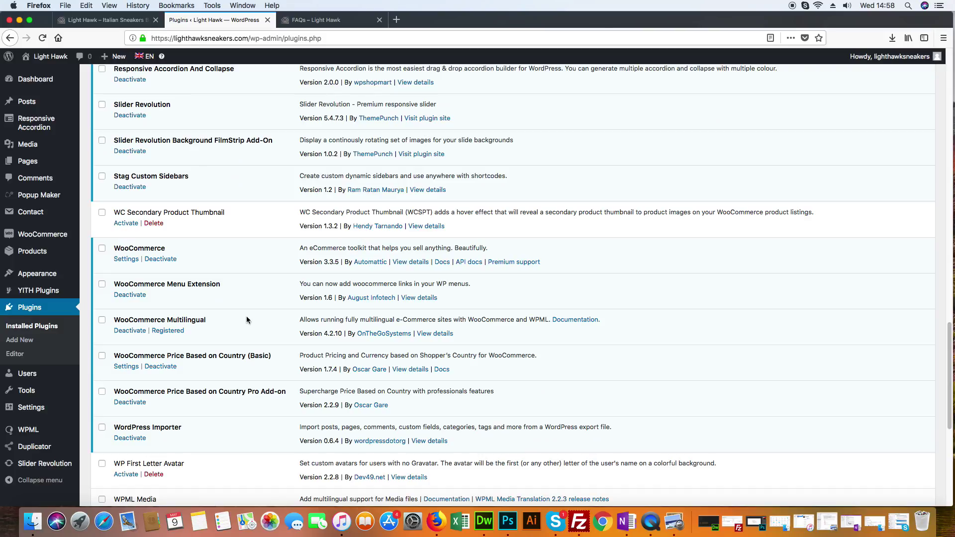
scroll(247, 319, "down", 3)
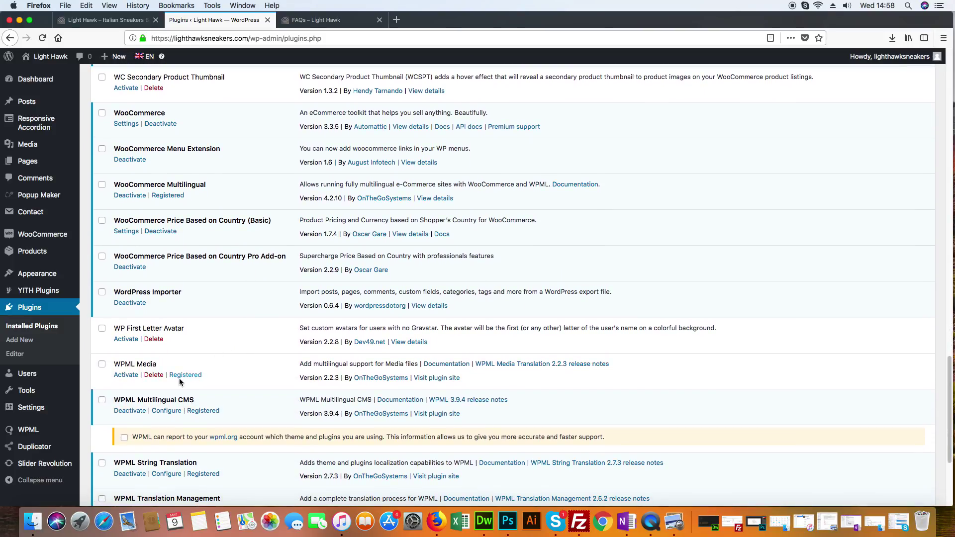
left_click(126, 376)
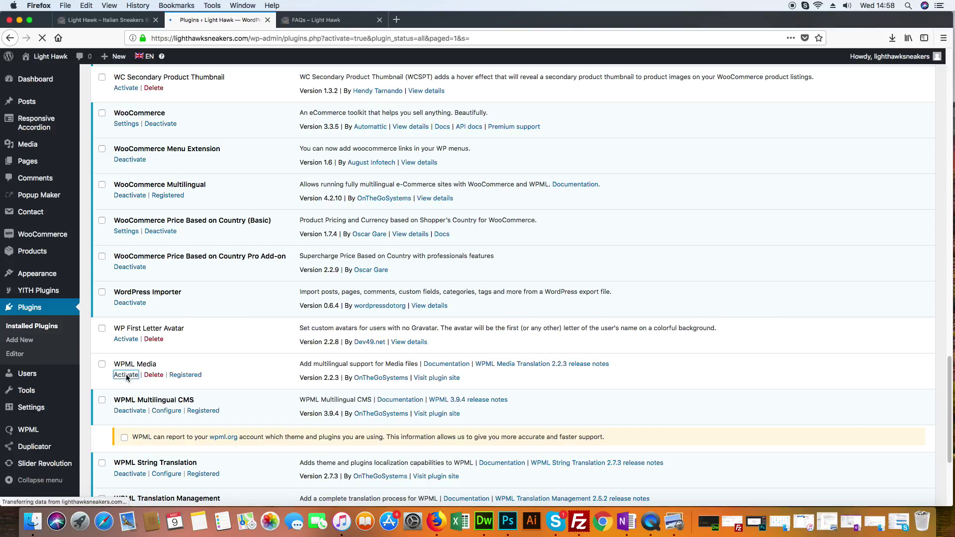
scroll(206, 356, "down", 15)
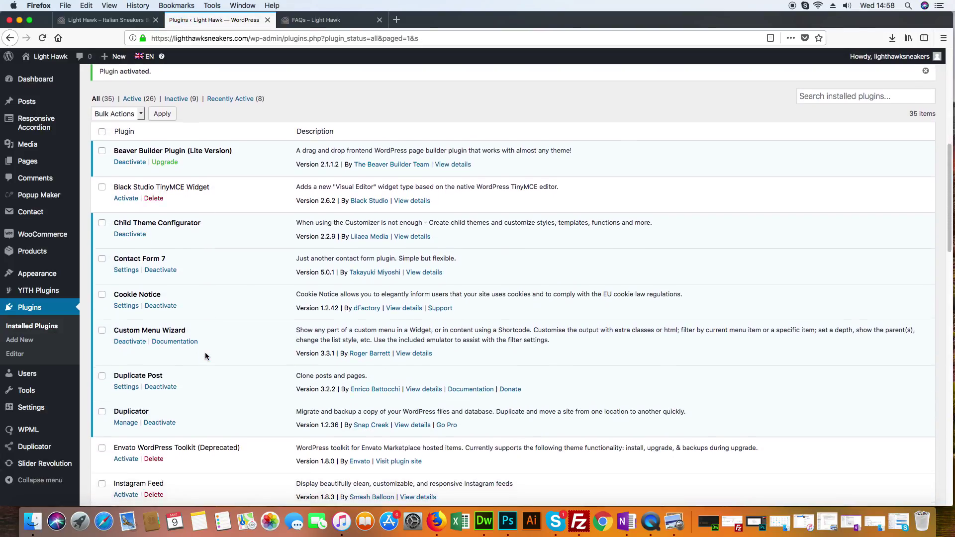
scroll(199, 348, "up", 4)
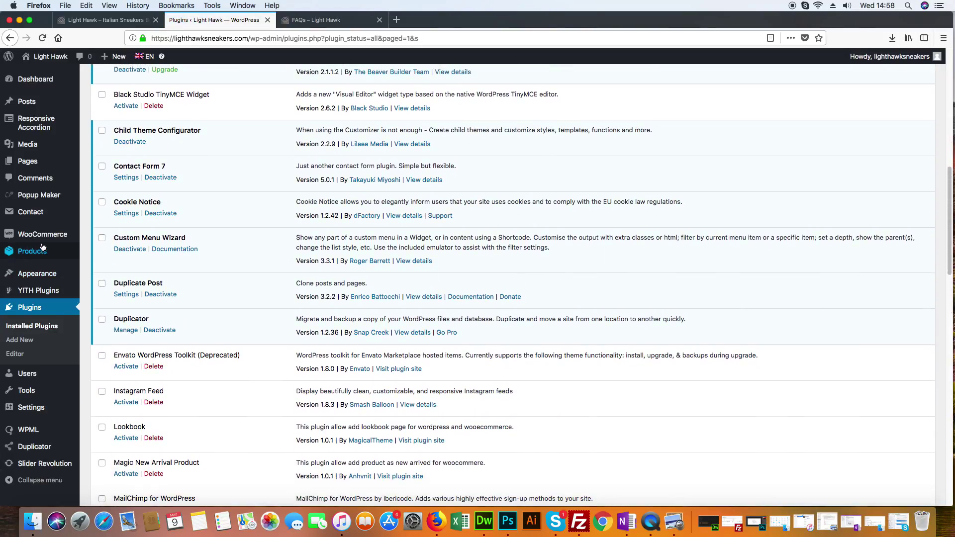
Open the WooCommerce system status report and look through its environment, database, active plugins and settings sections
left_click(99, 293)
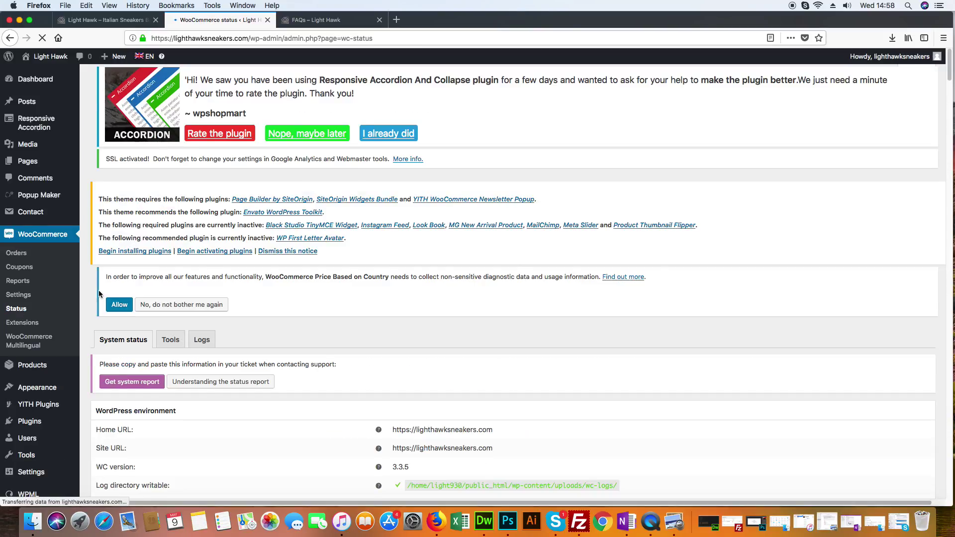
scroll(324, 303, "down", 3)
scroll(357, 316, "down", 4)
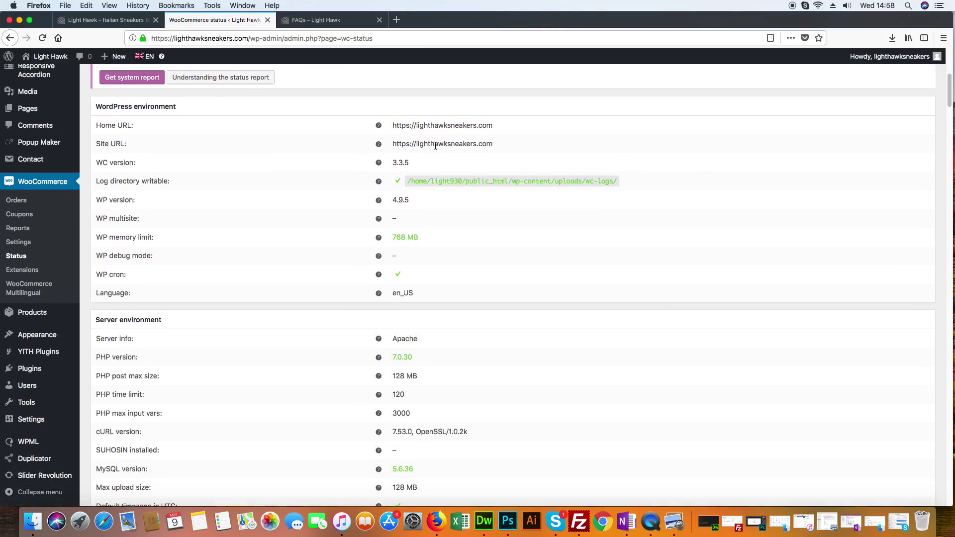
scroll(428, 252, "down", 20)
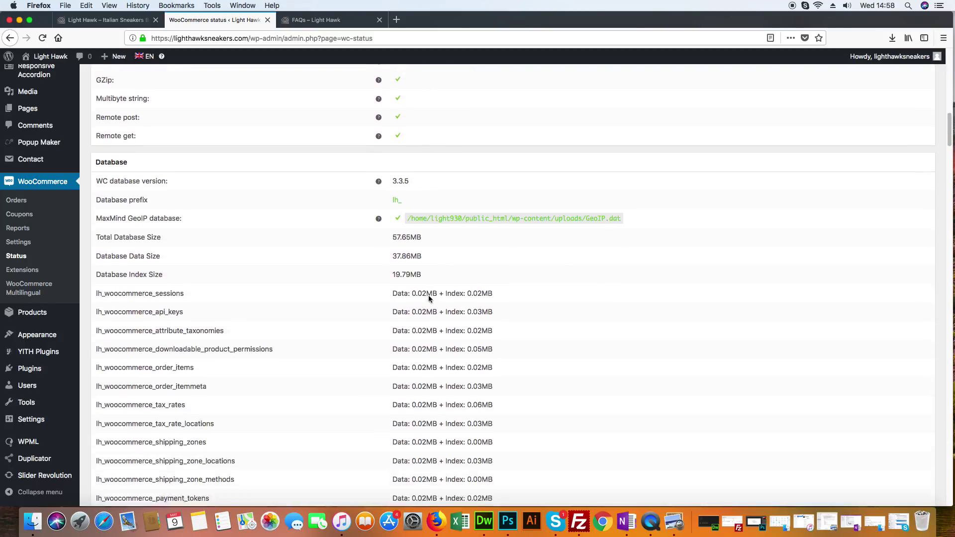
scroll(485, 328, "down", 20)
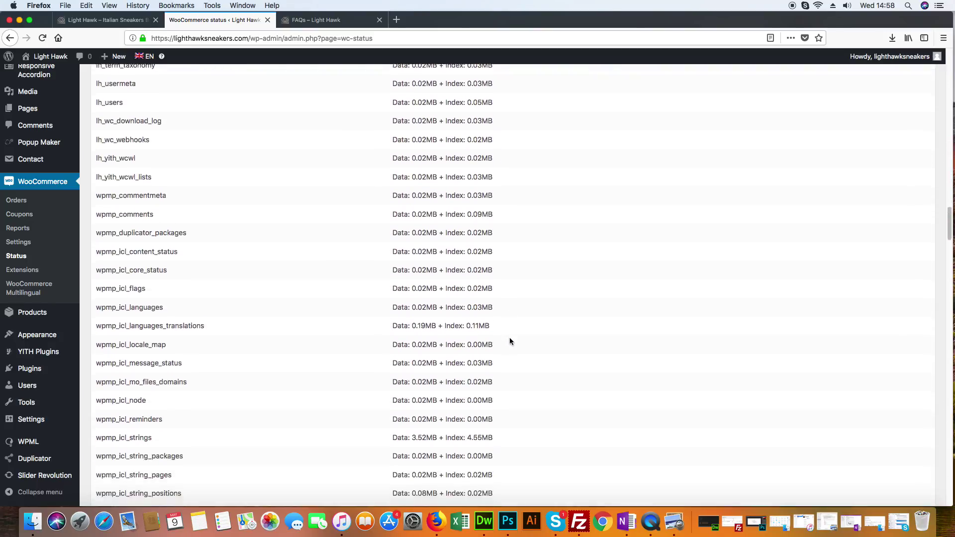
scroll(511, 344, "down", 20)
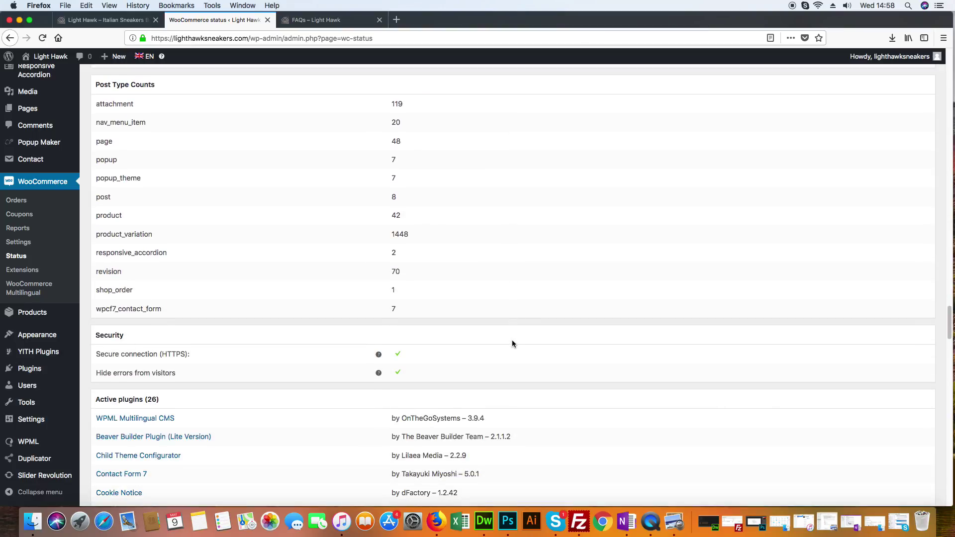
scroll(512, 342, "down", 15)
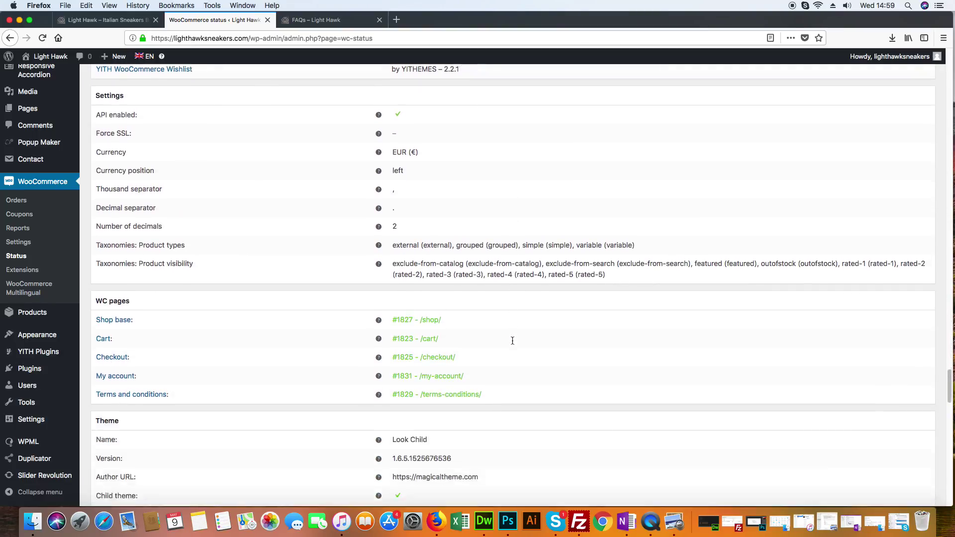
Examine the theme details and the versions of the WooCommerce template overrides in the status report
scroll(512, 343, "down", 2)
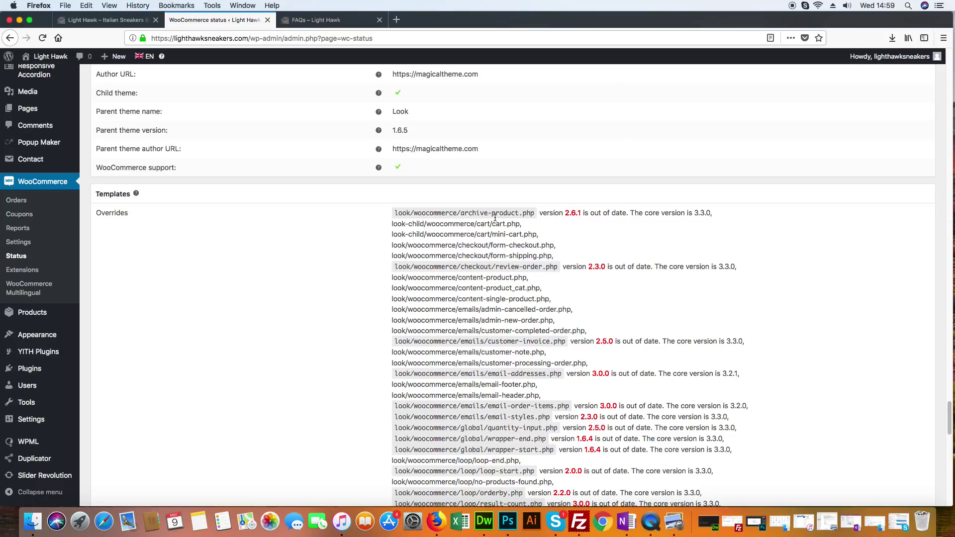
scroll(539, 219, "down", 1)
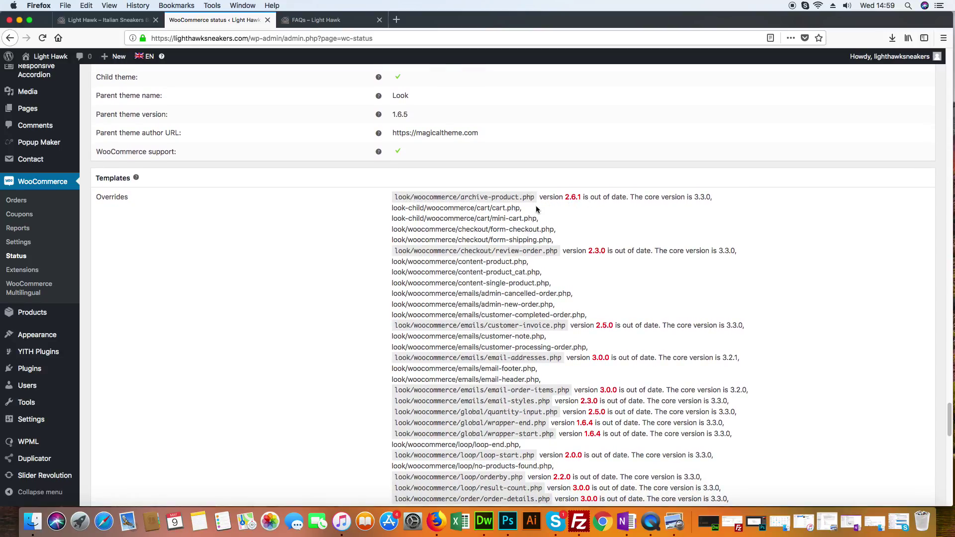
scroll(418, 205, "down", 1)
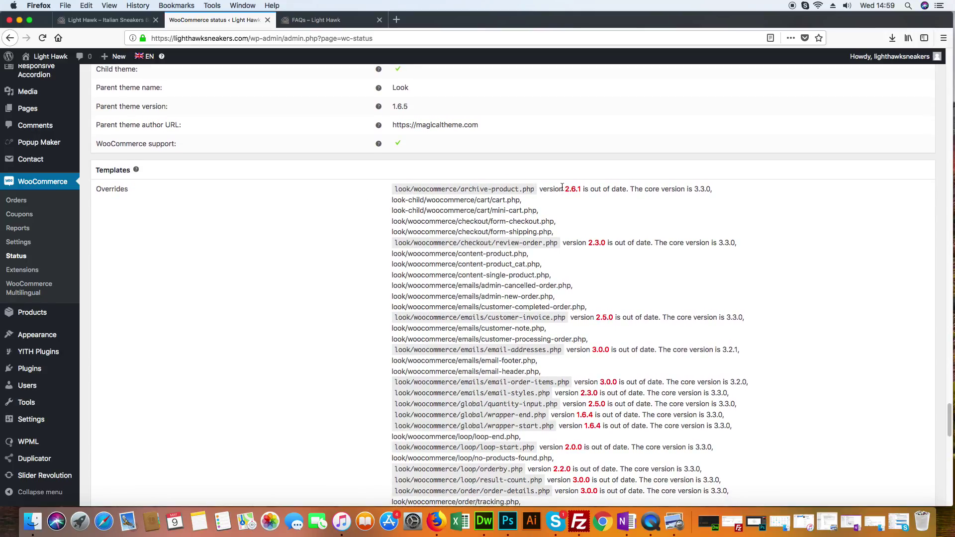
scroll(555, 194, "up", 1)
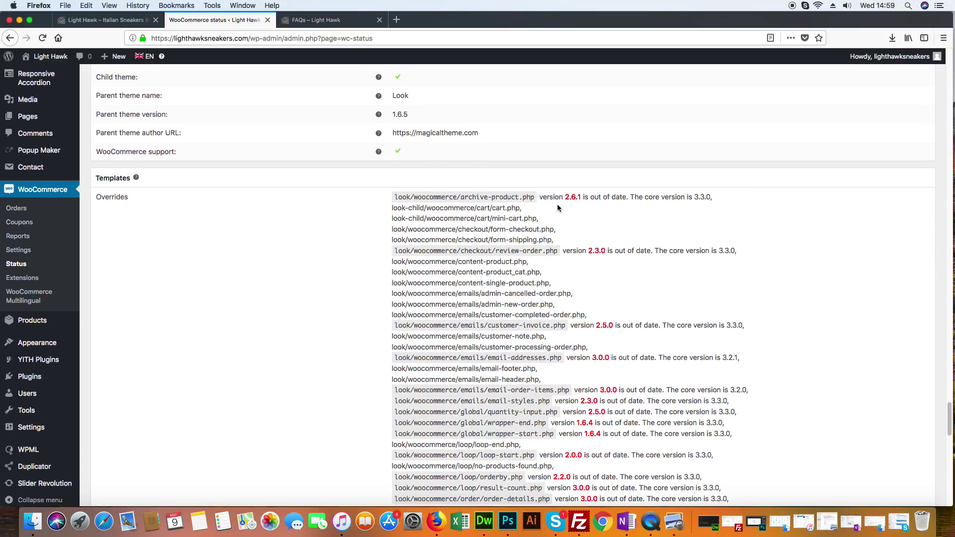
scroll(556, 206, "down", 1)
scroll(635, 252, "down", 10)
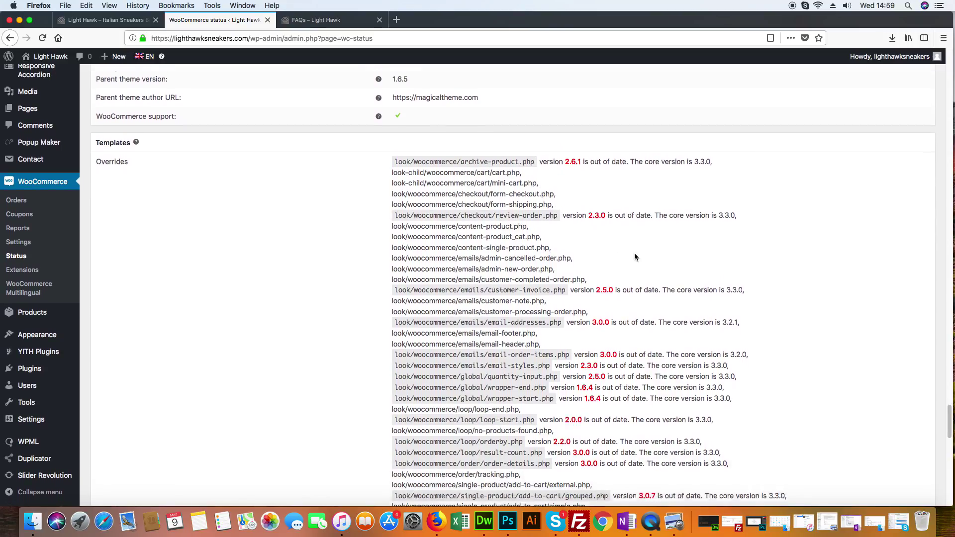
scroll(636, 244, "up", 6)
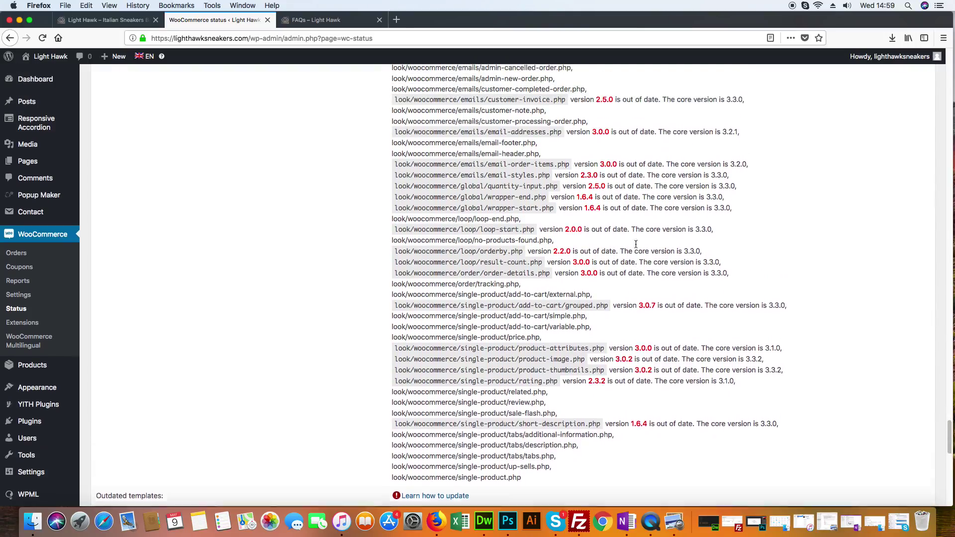
scroll(636, 243, "up", 2)
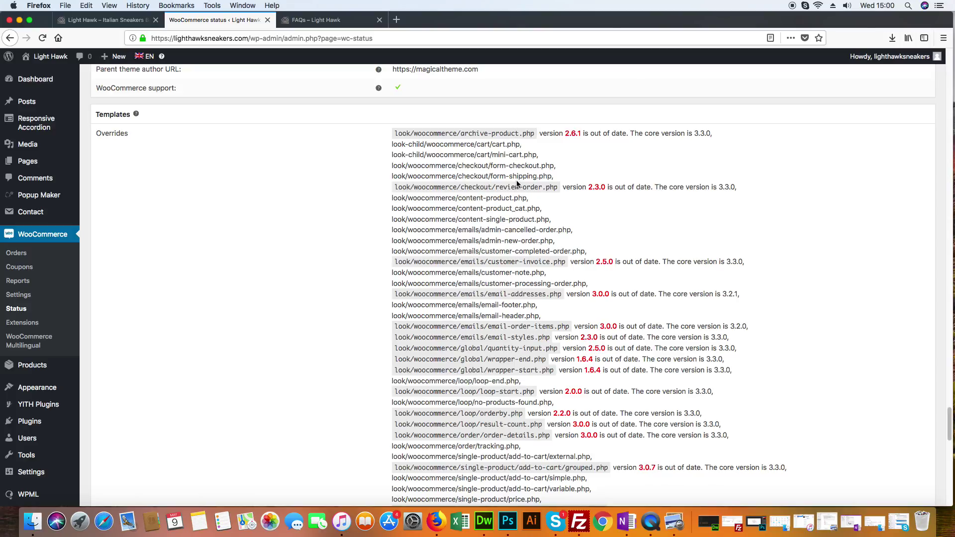
scroll(518, 184, "down", 5)
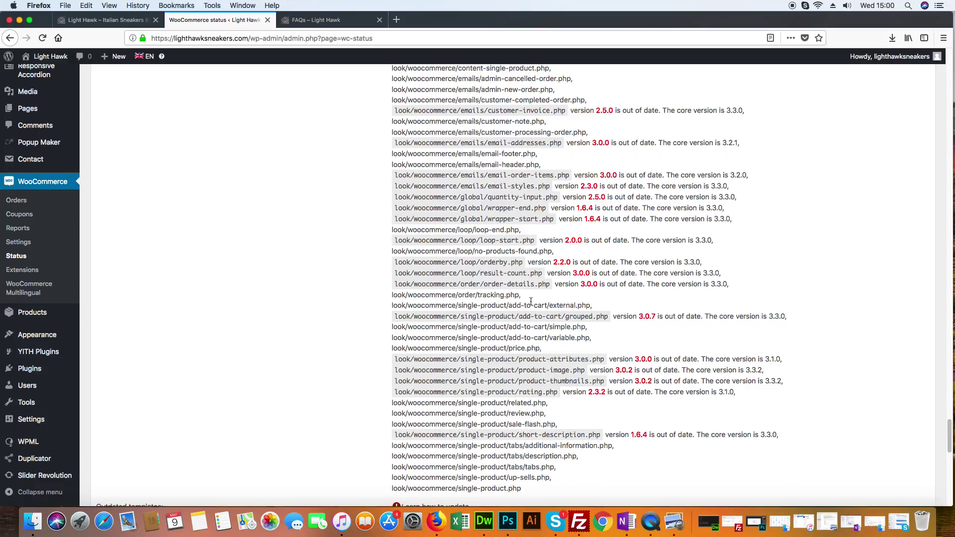
scroll(531, 301, "down", 2)
scroll(523, 293, "up", 12)
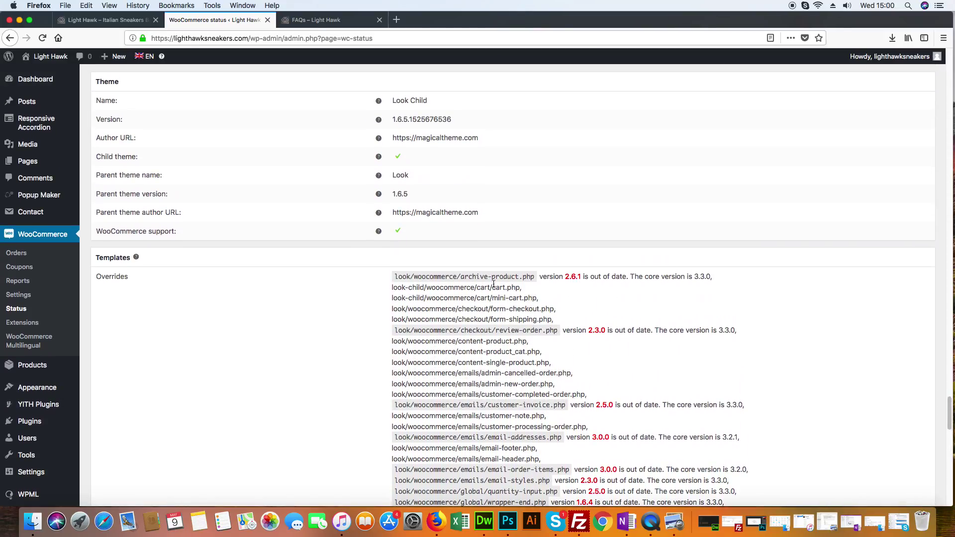
Leave the WooCommerce status report and open the list of all products
mouse_move(75, 419)
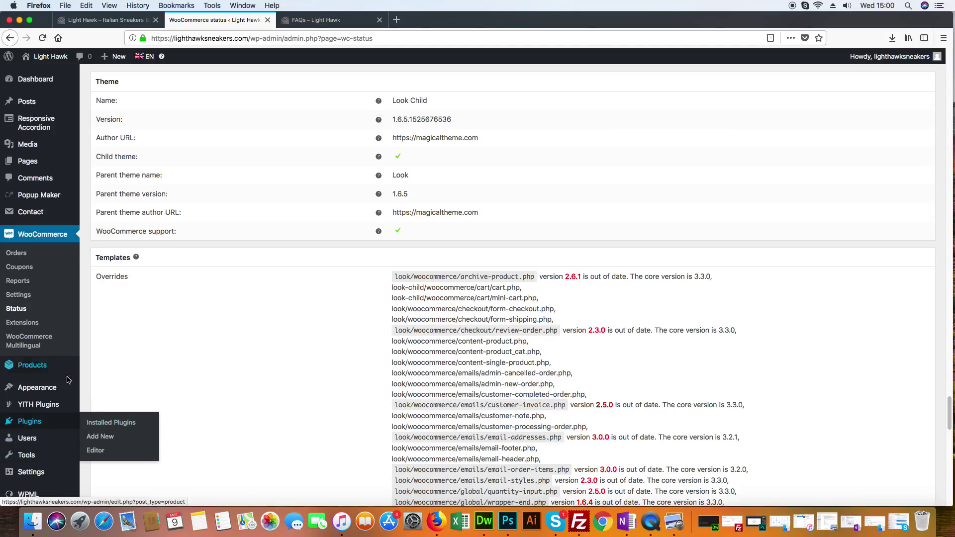
scroll(65, 393, "up", 5)
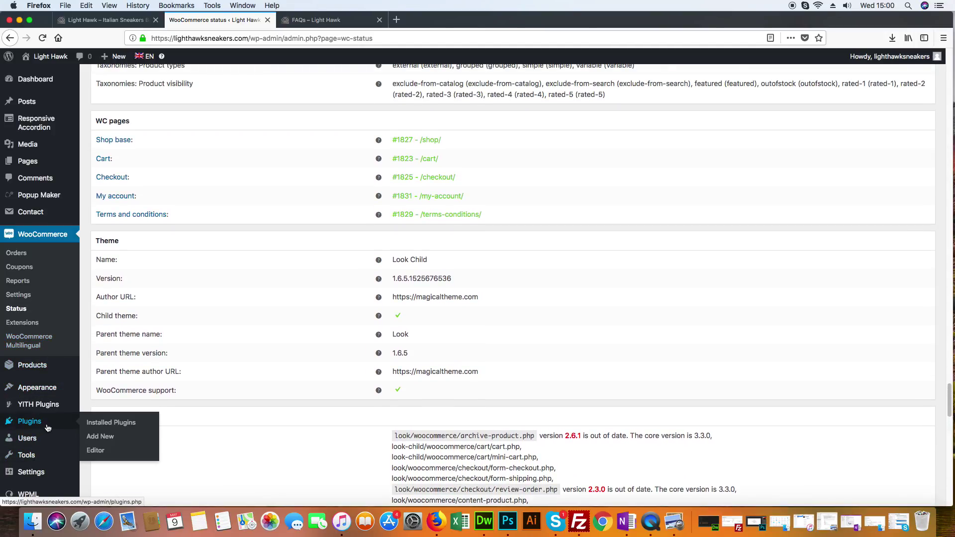
scroll(257, 444, "up", 4)
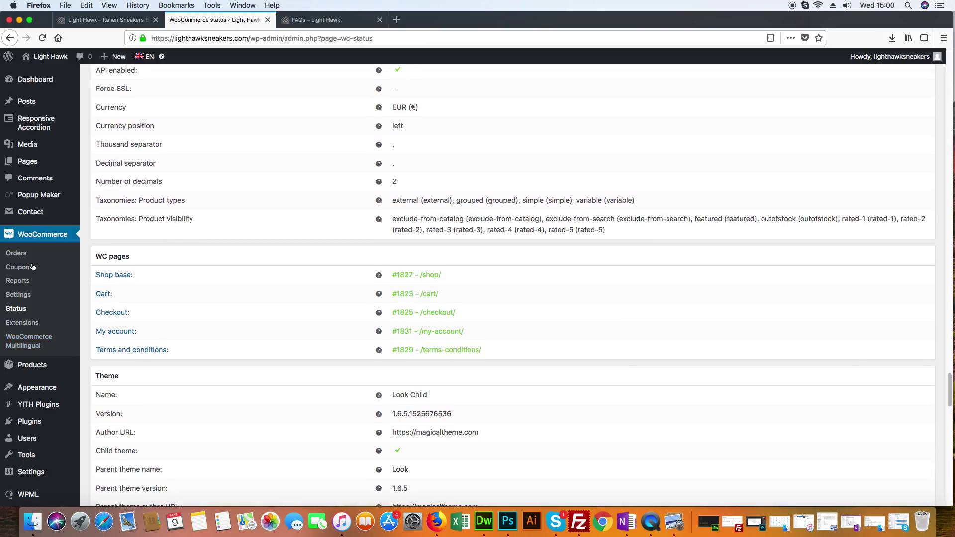
mouse_move(56, 160)
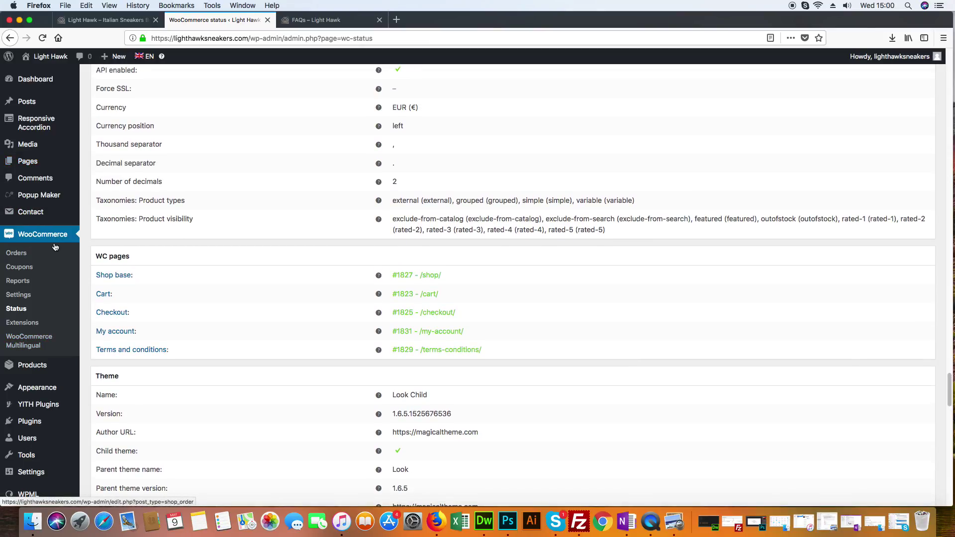
scroll(57, 249, "down", 3)
mouse_move(70, 315)
left_click(110, 319)
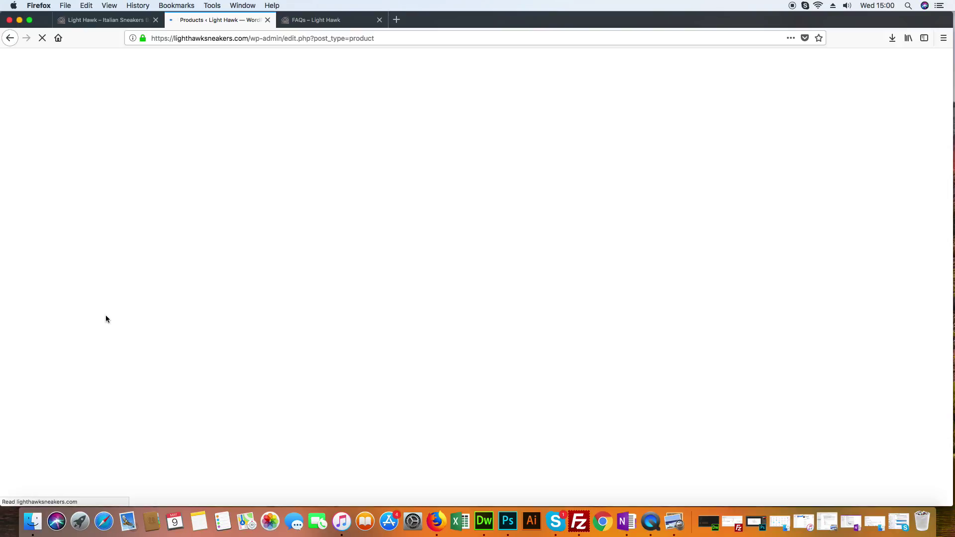
Look through the English product list and open the AKATSUKI sneaker for editing
scroll(212, 300, "down", 1)
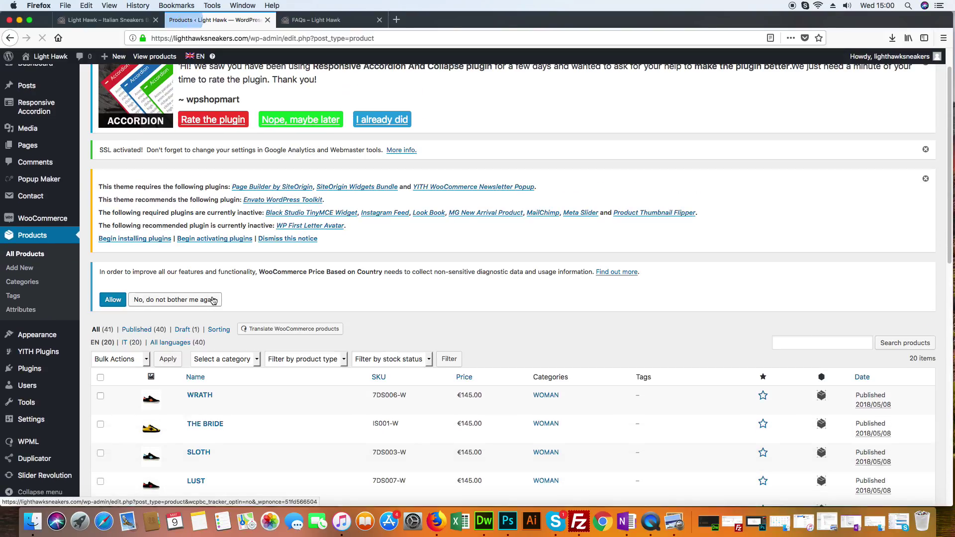
scroll(212, 300, "down", 5)
scroll(212, 300, "down", 2)
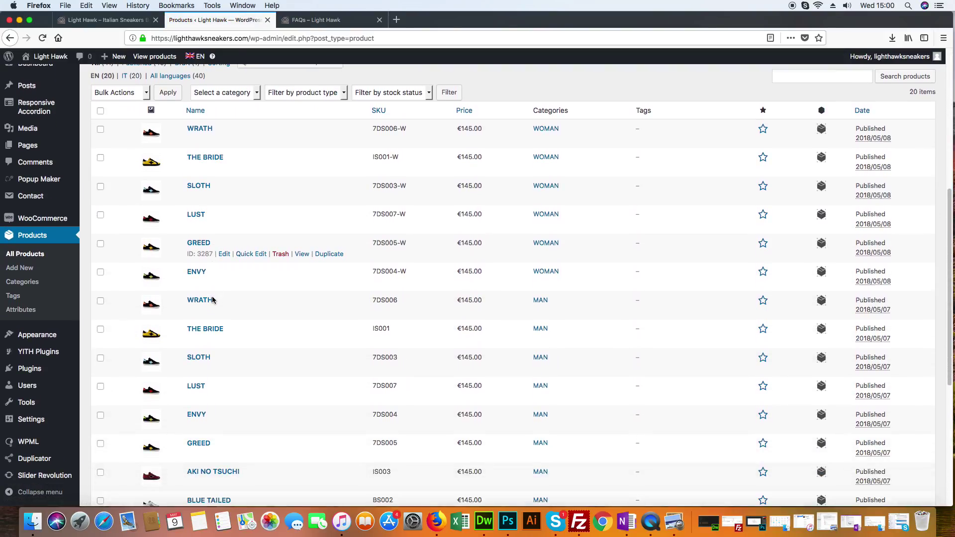
scroll(213, 297, "down", 6)
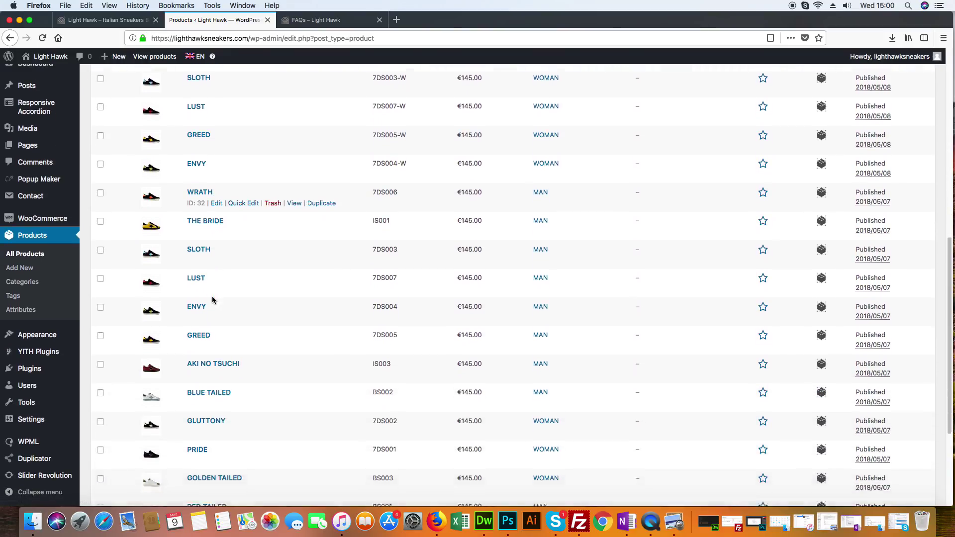
scroll(213, 299, "up", 4)
scroll(213, 299, "up", 6)
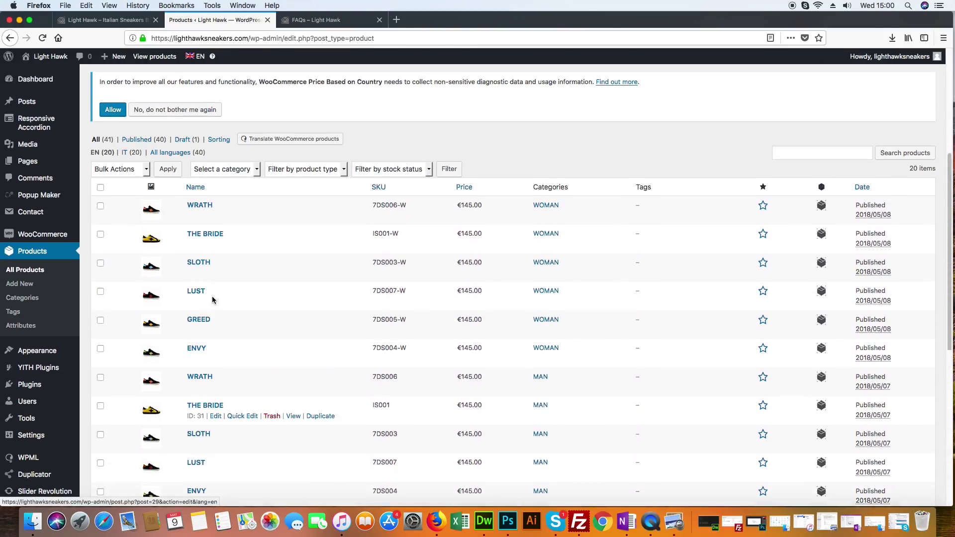
scroll(214, 301, "down", 9)
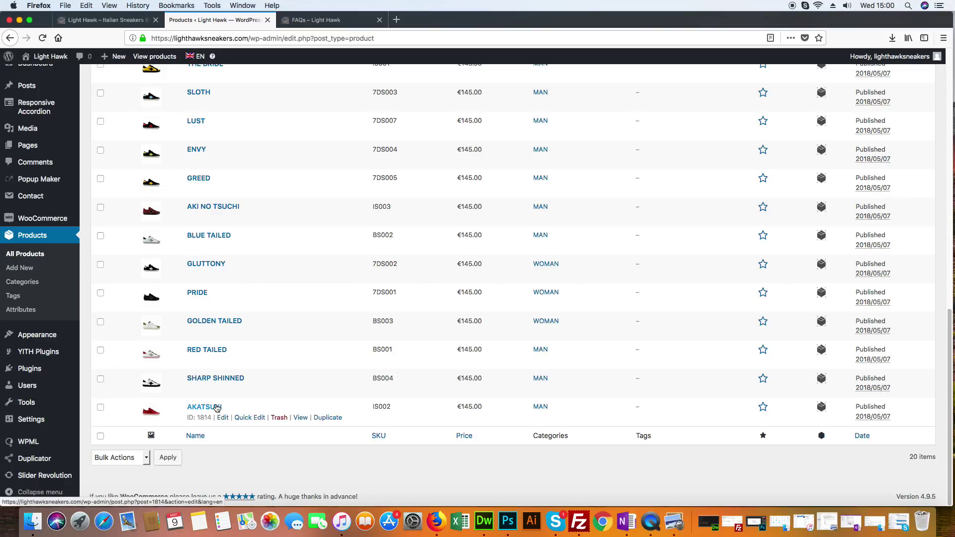
left_click(217, 409)
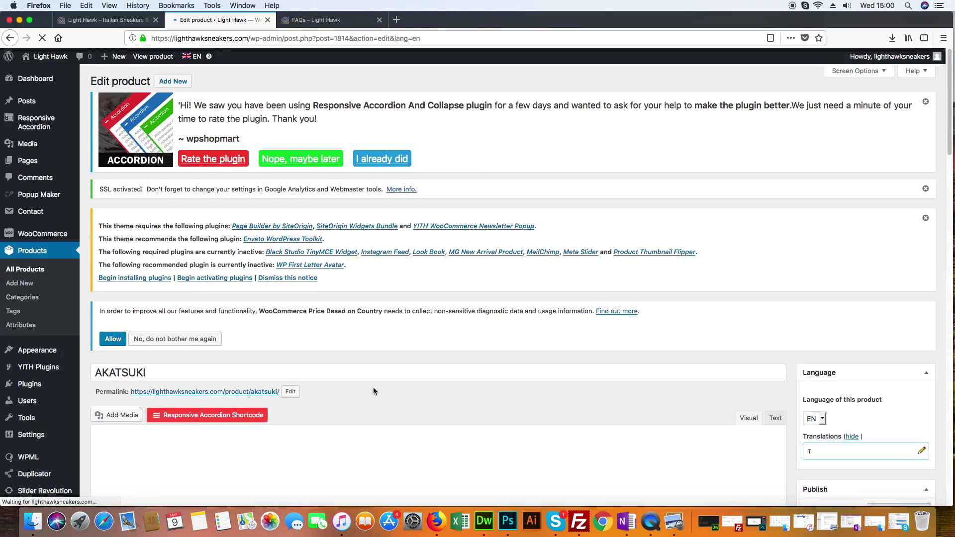
Review the AKATSUKI product's inventory data, short description, category and product image
scroll(374, 389, "down", 6)
scroll(371, 387, "down", 4)
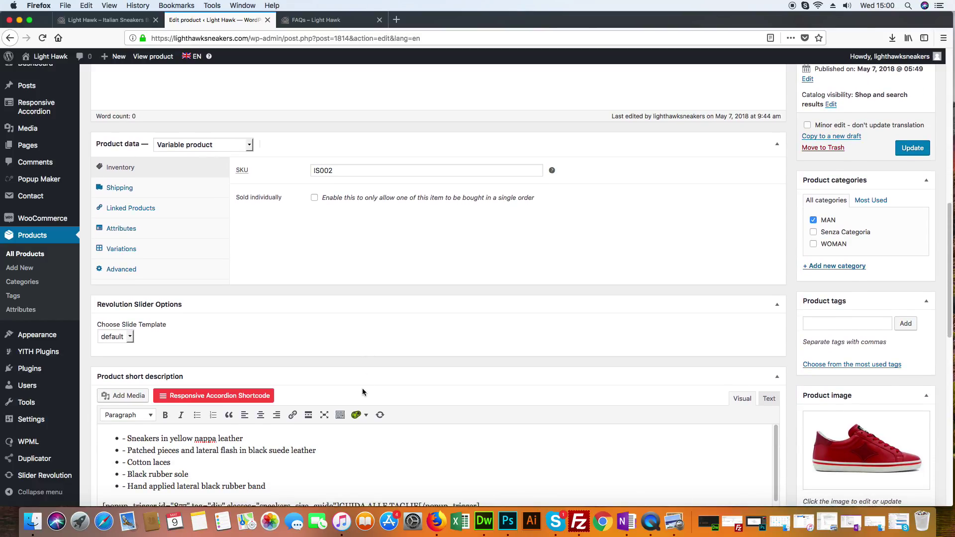
scroll(362, 392, "down", 1)
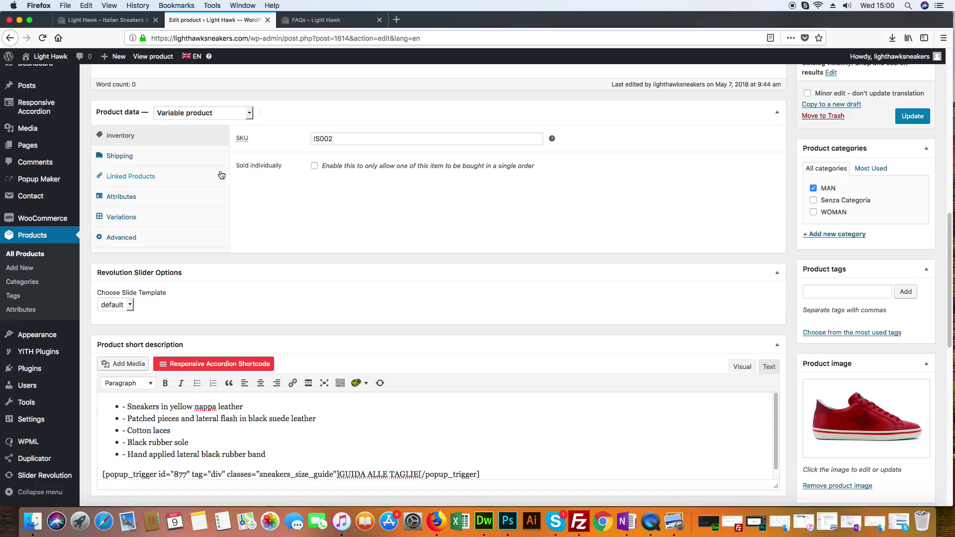
scroll(753, 376, "down", 1)
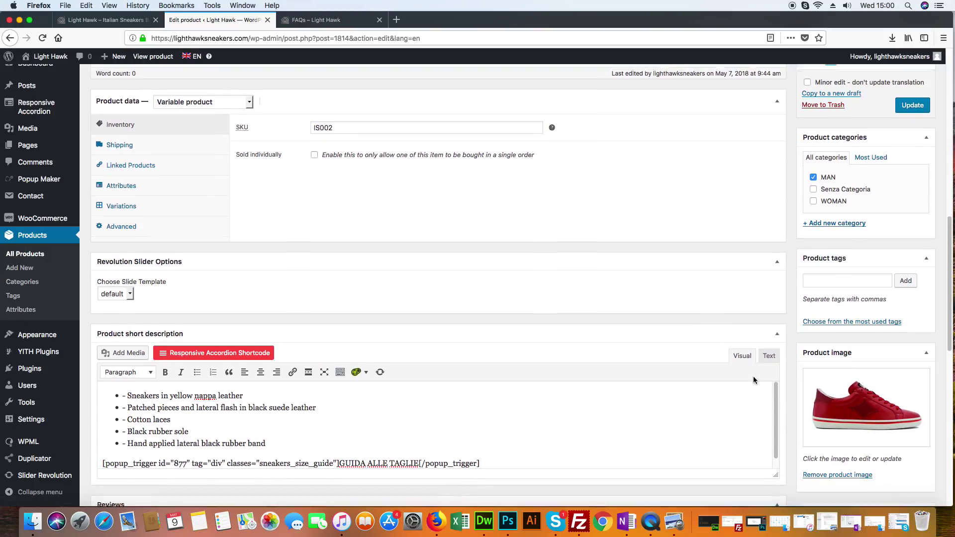
Open the form for adding a new product in a separate browser tab, keeping the AKATSUKI product open
scroll(753, 377, "up", 3)
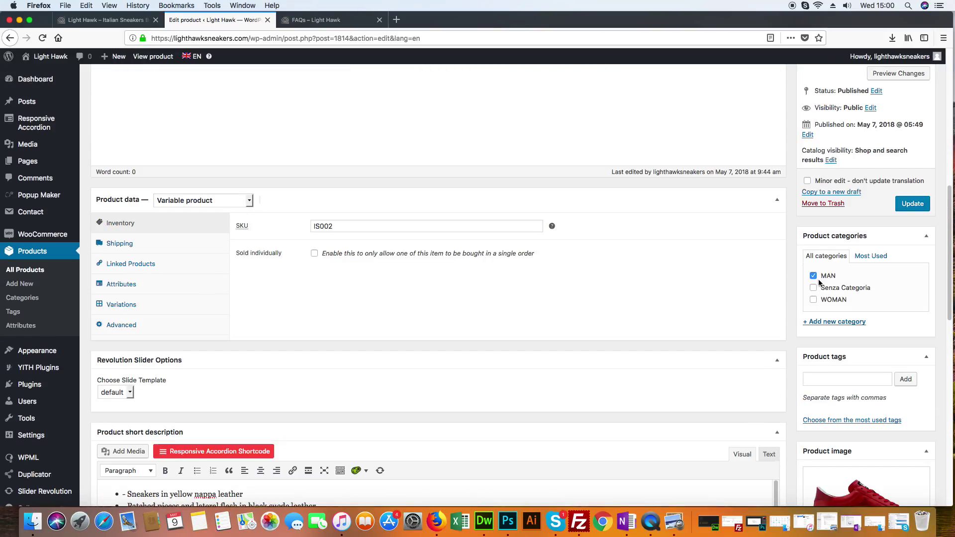
scroll(689, 333, "up", 10)
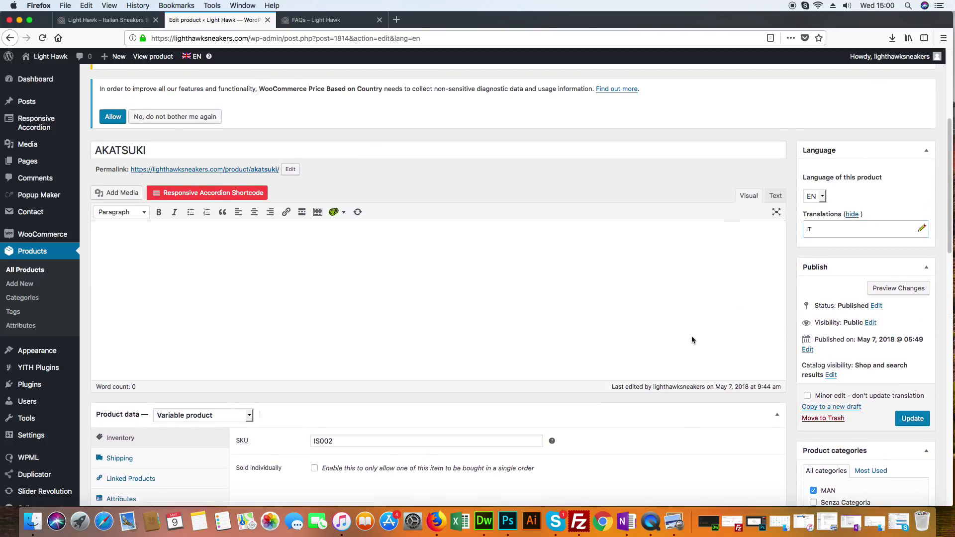
scroll(692, 336, "down", 1)
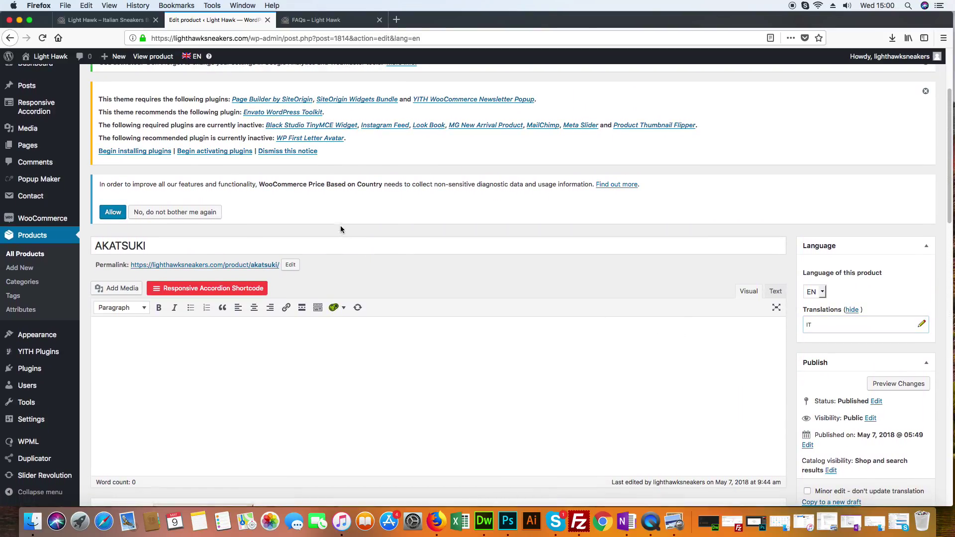
scroll(100, 241, "up", 2)
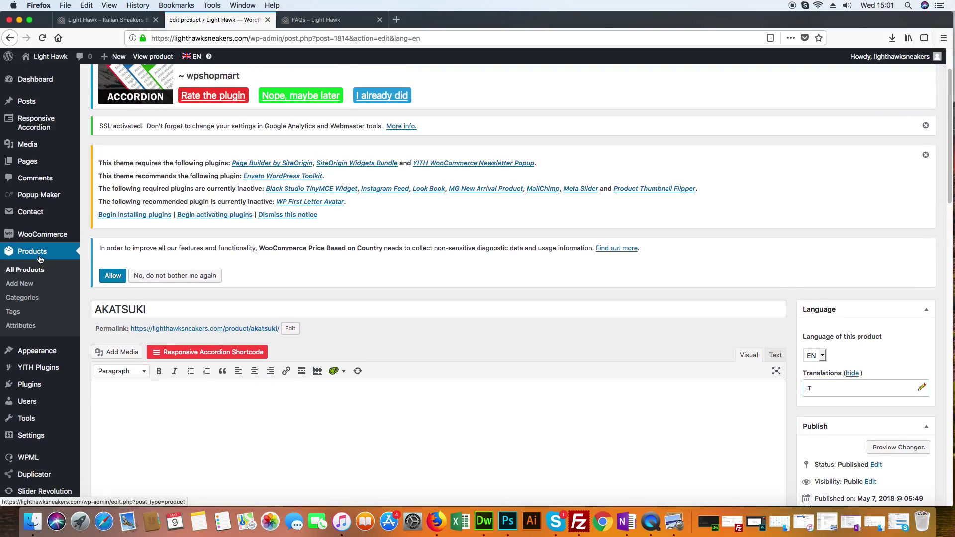
scroll(112, 242, "up", 2)
right_click(184, 81)
left_click(209, 83)
left_click(305, 20)
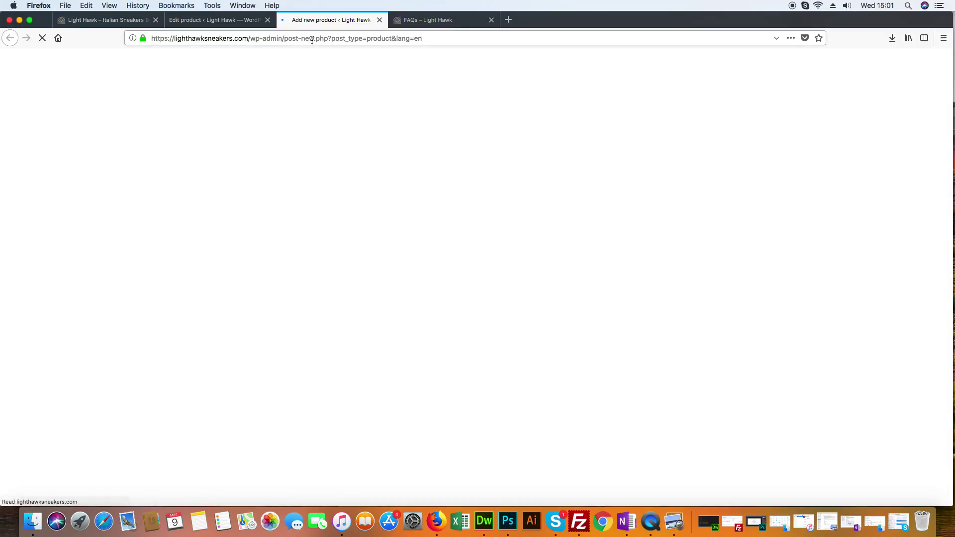
Assign the new product to the MAN category
scroll(261, 288, "down", 5)
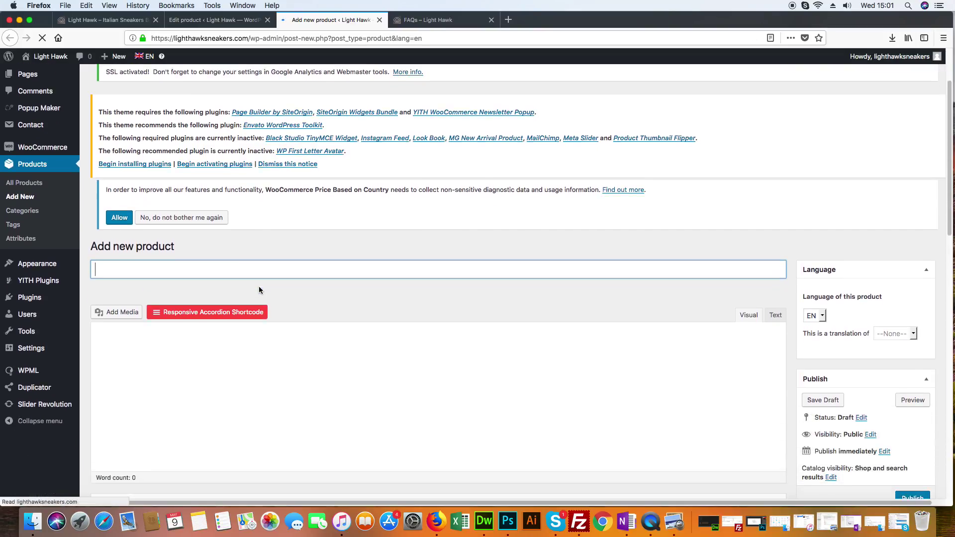
left_click(204, 20)
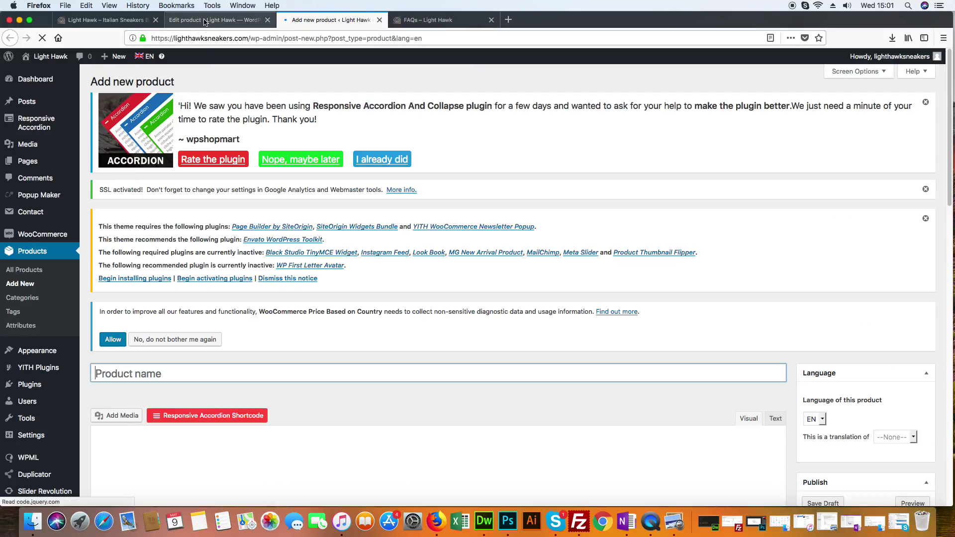
scroll(271, 169, "down", 2)
left_click(347, 19)
scroll(258, 237, "down", 3)
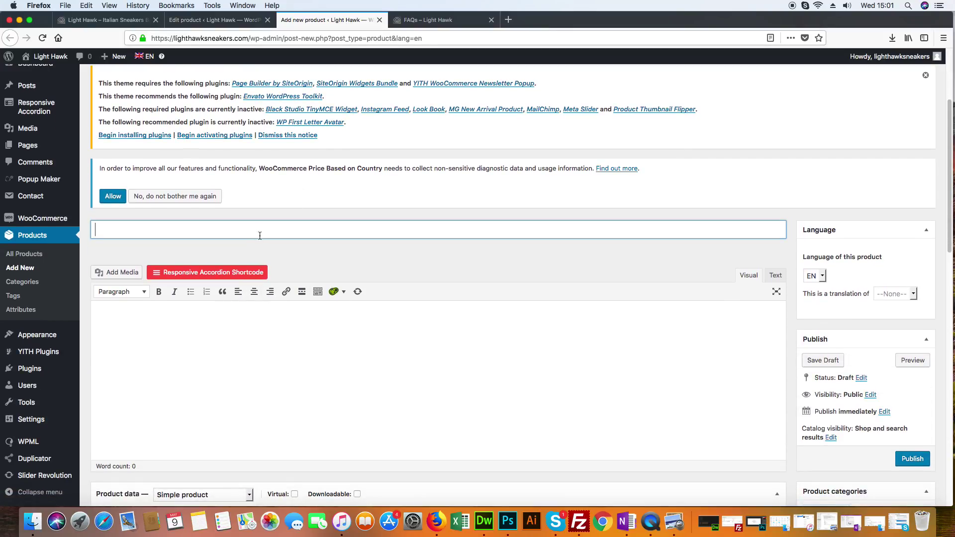
scroll(423, 327, "down", 5)
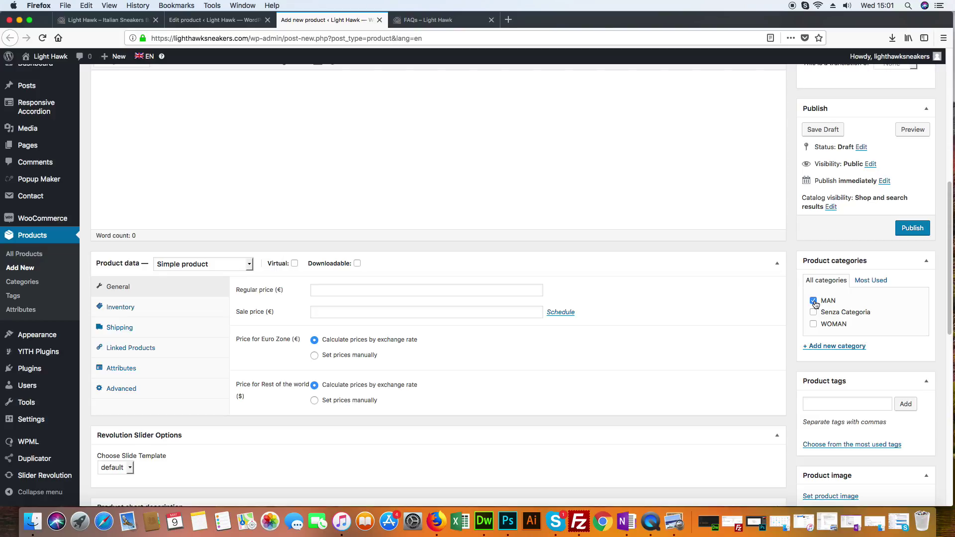
Open the media library to choose the new product's main image
scroll(697, 354, "down", 3)
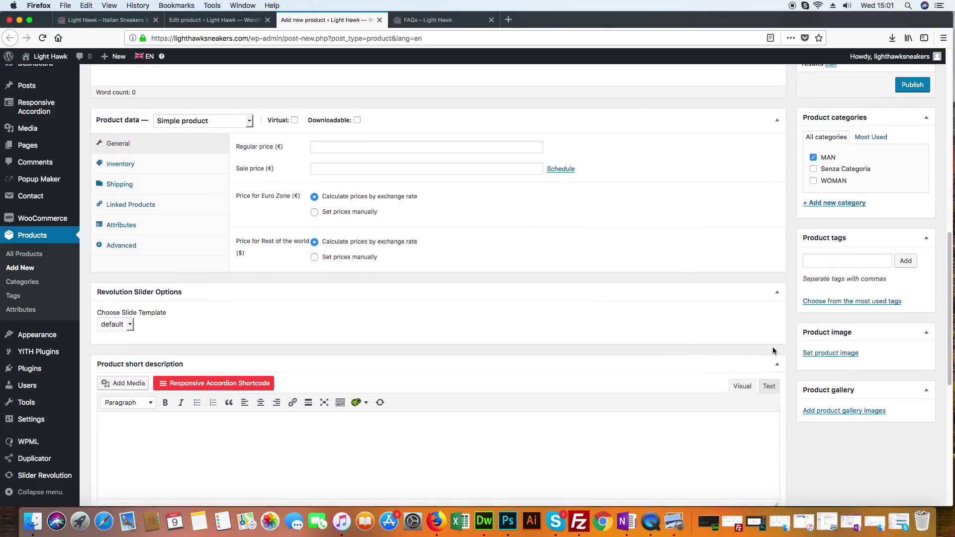
left_click(847, 353)
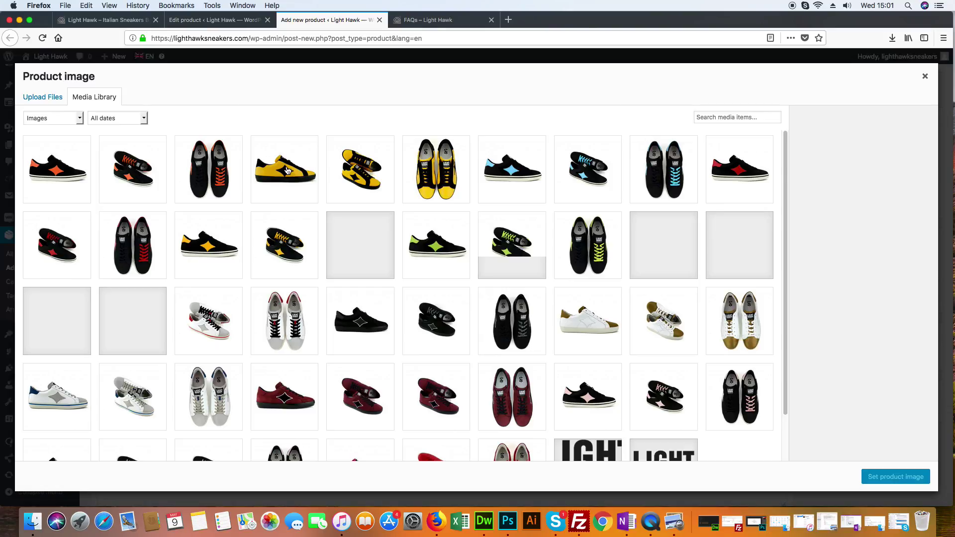
left_click(49, 100)
left_click(475, 267)
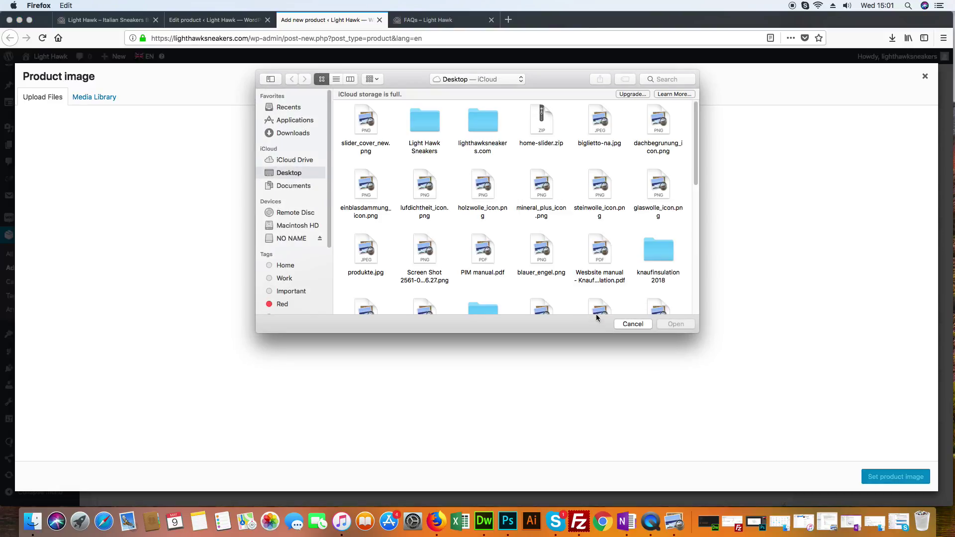
left_click(630, 324)
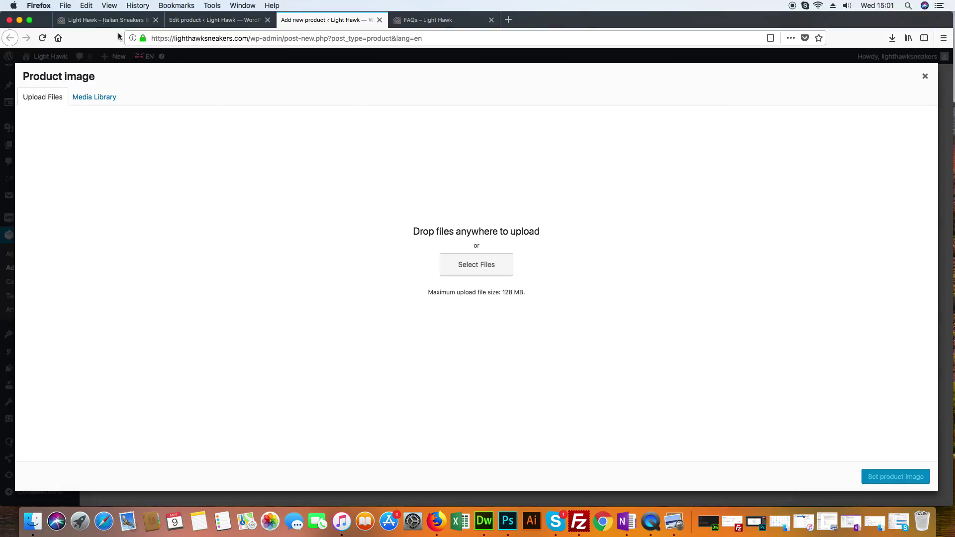
left_click(103, 99)
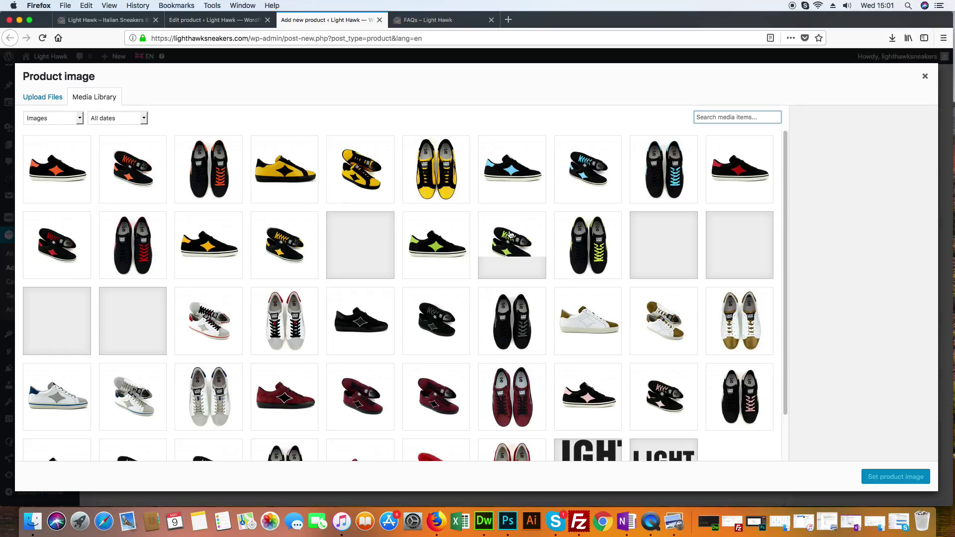
Set the yellow sneaker side-view photo bride_1.jpg as the product image
left_click(283, 181)
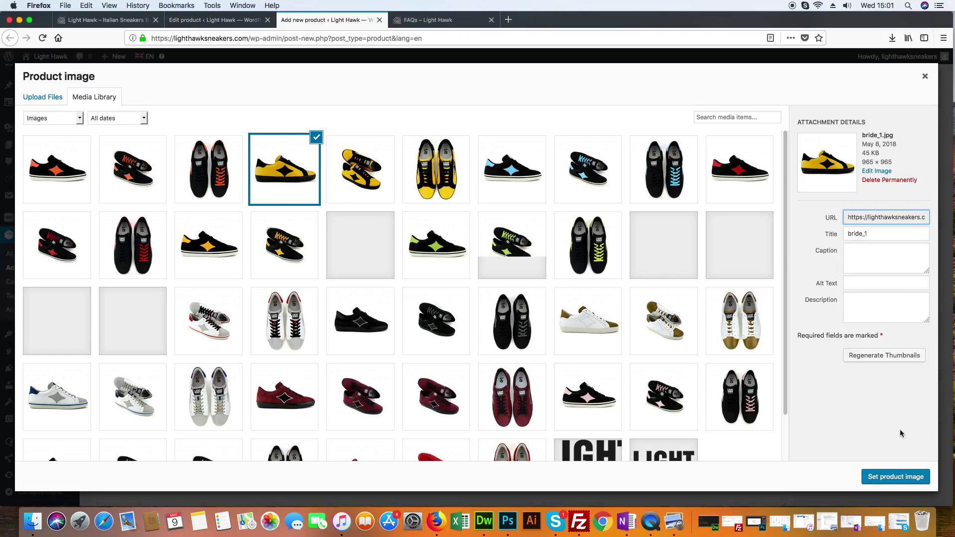
left_click(895, 477)
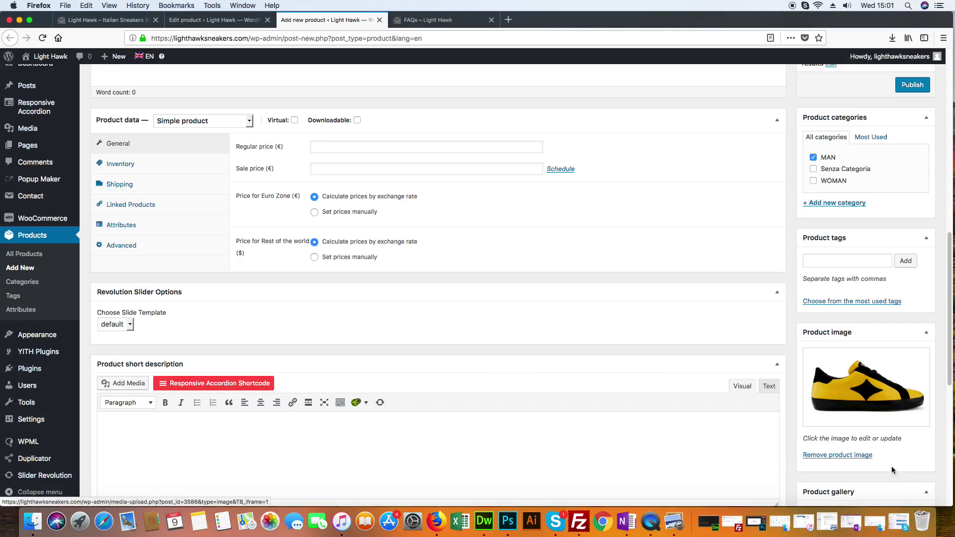
Add the two other yellow sneaker photos, the stacked pair and the top view bride_3.jpg, to the product gallery
scroll(878, 396, "down", 2)
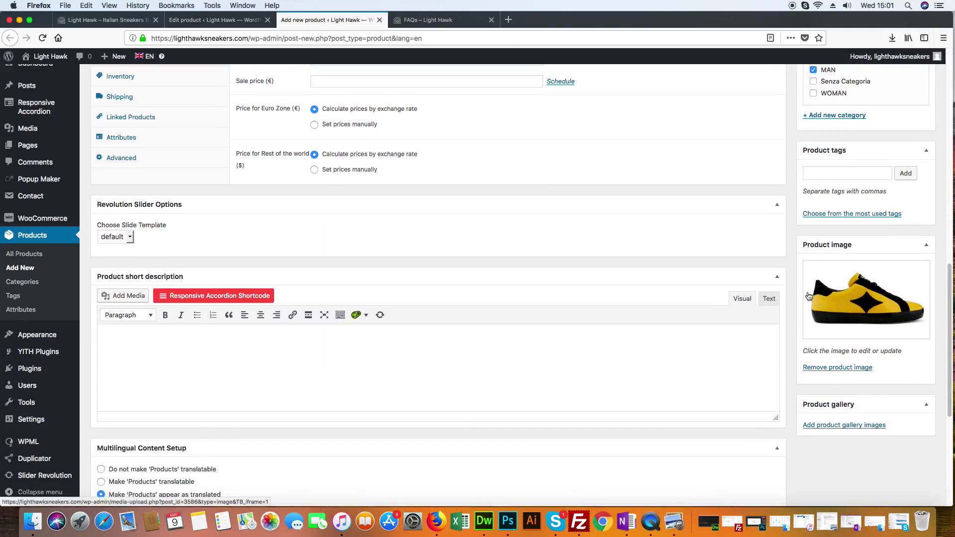
scroll(863, 425, "down", 1)
scroll(862, 425, "down", 1)
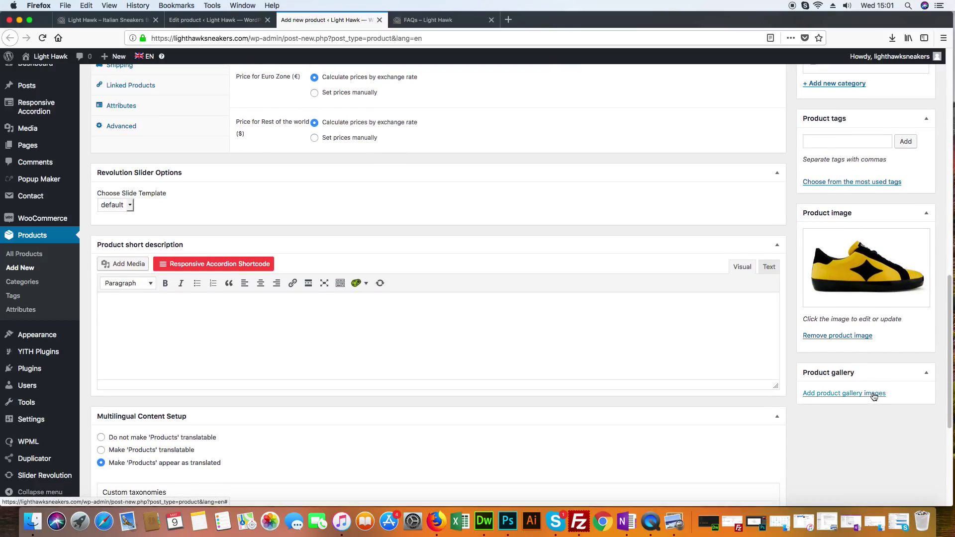
left_click(873, 393)
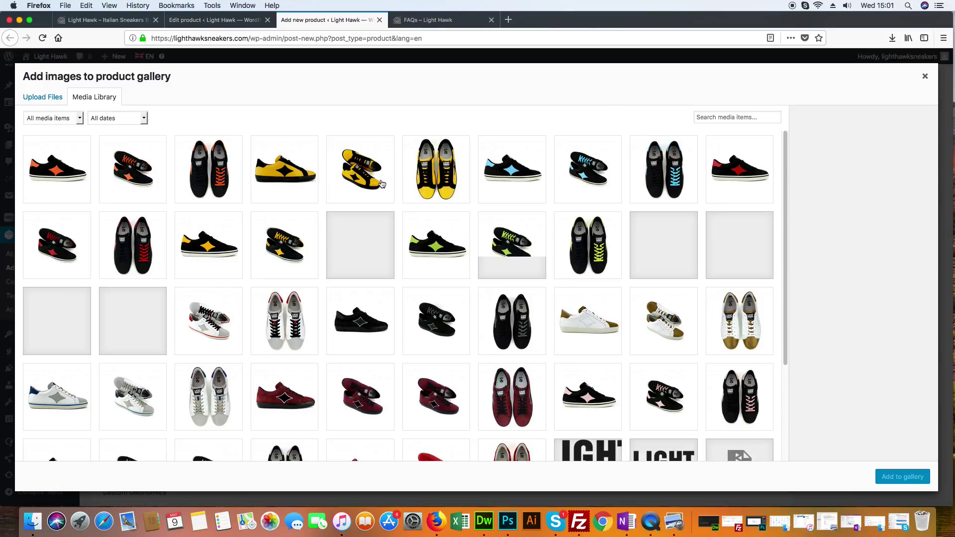
left_click(376, 185)
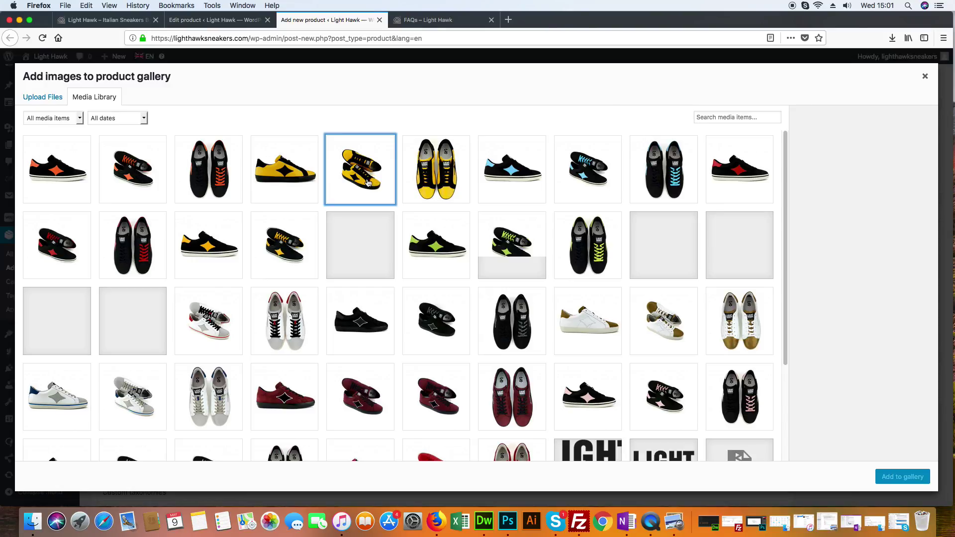
left_click(423, 184)
left_click(898, 477)
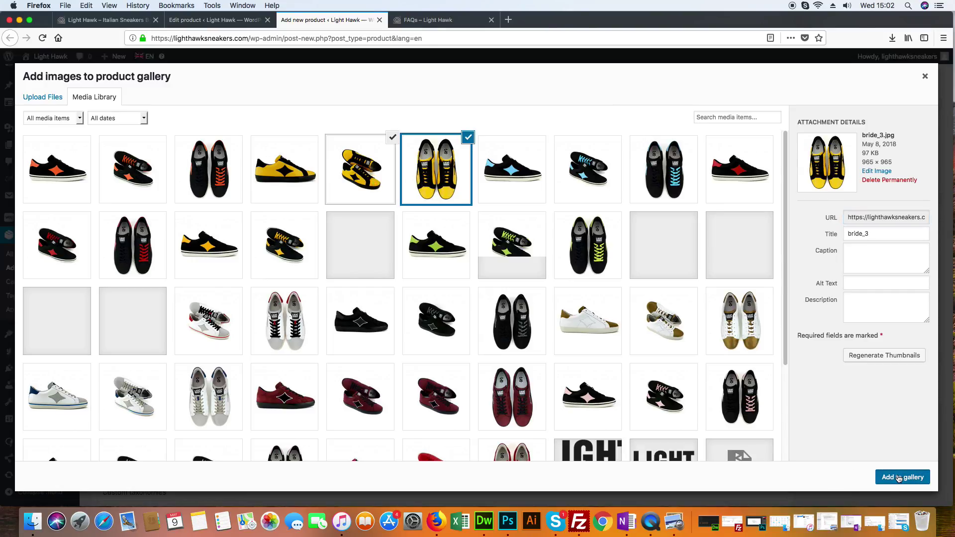
scroll(747, 418, "down", 5)
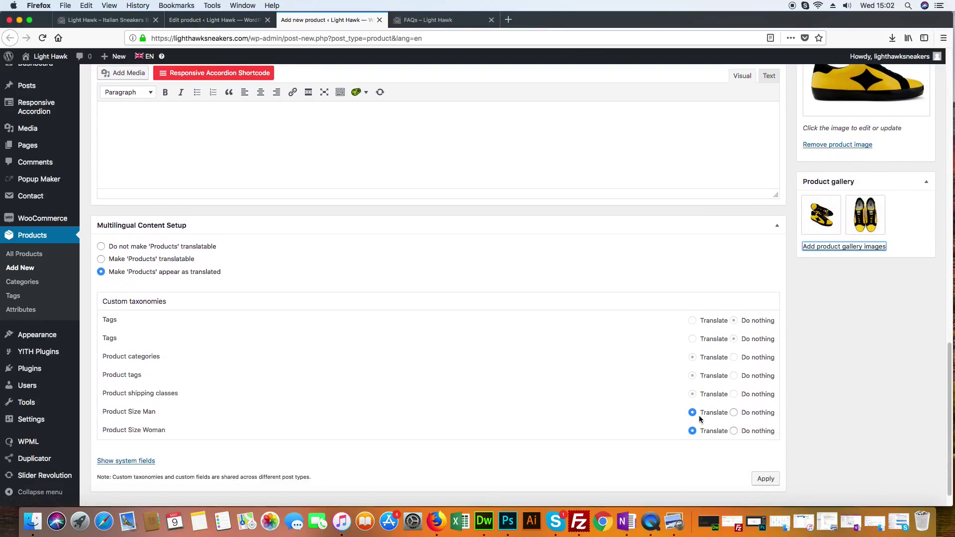
Name the new product "Sample"
scroll(700, 417, "up", 5)
scroll(697, 416, "up", 15)
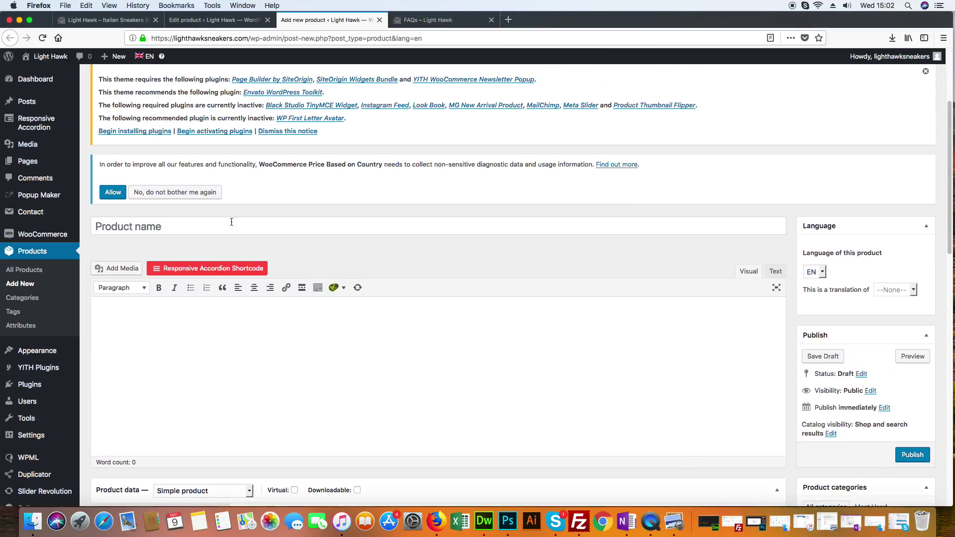
left_click(199, 226)
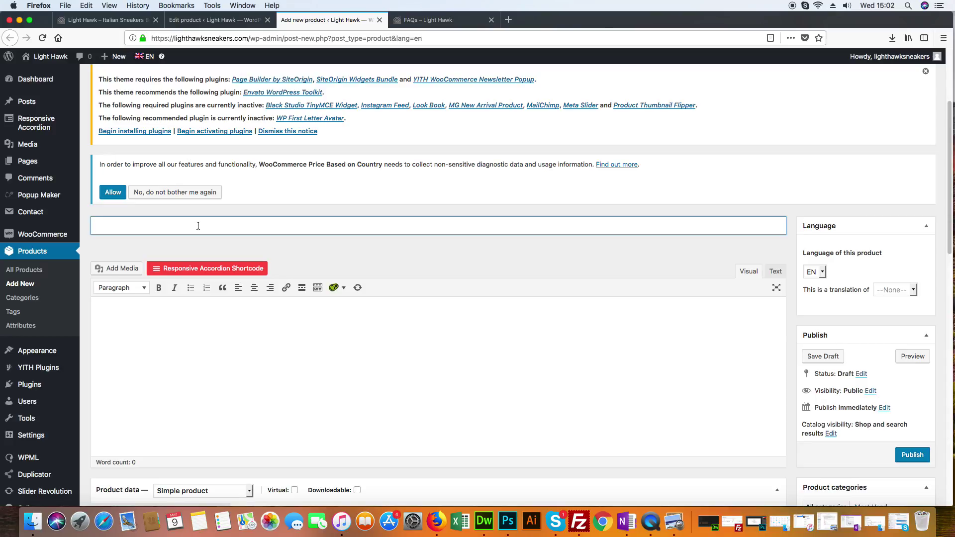
type("Sample")
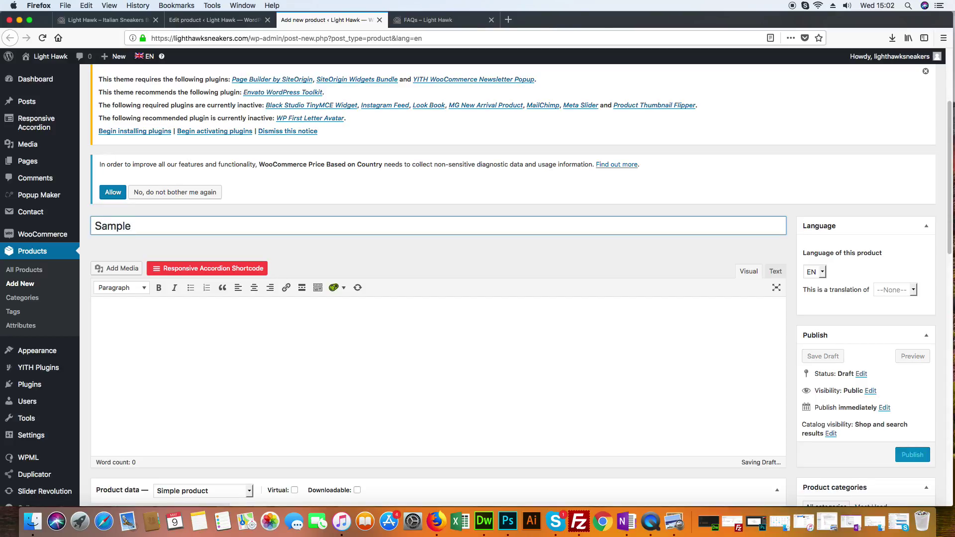
Examine the product data type, SKU and short description of the existing AKATSUKI product as a reference for the new one
scroll(324, 237, "down", 5)
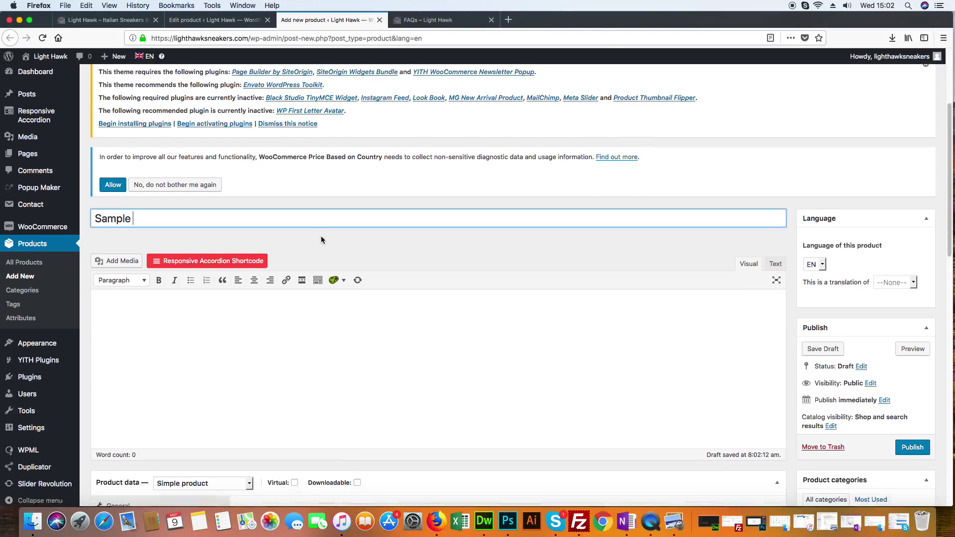
scroll(323, 239, "down", 2)
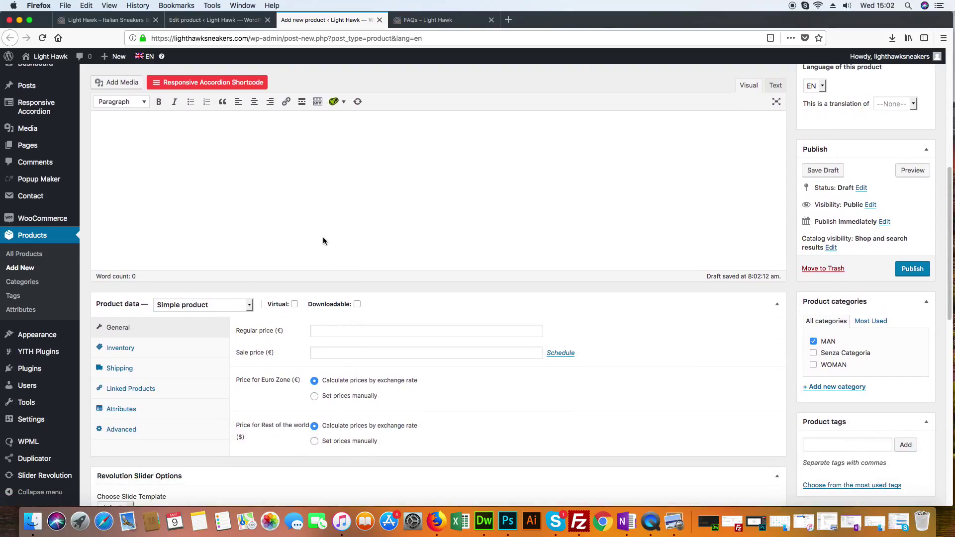
scroll(324, 239, "down", 3)
left_click(246, 21)
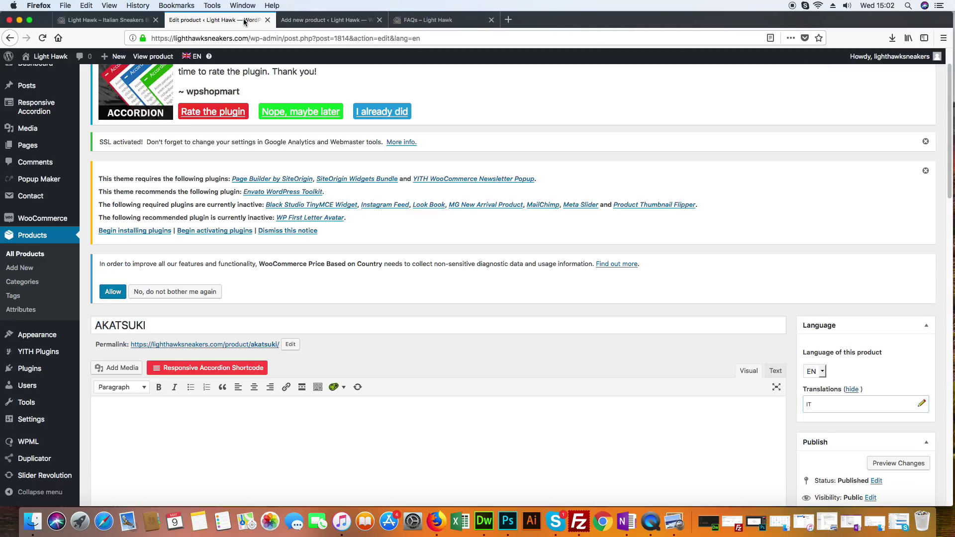
scroll(492, 273, "down", 10)
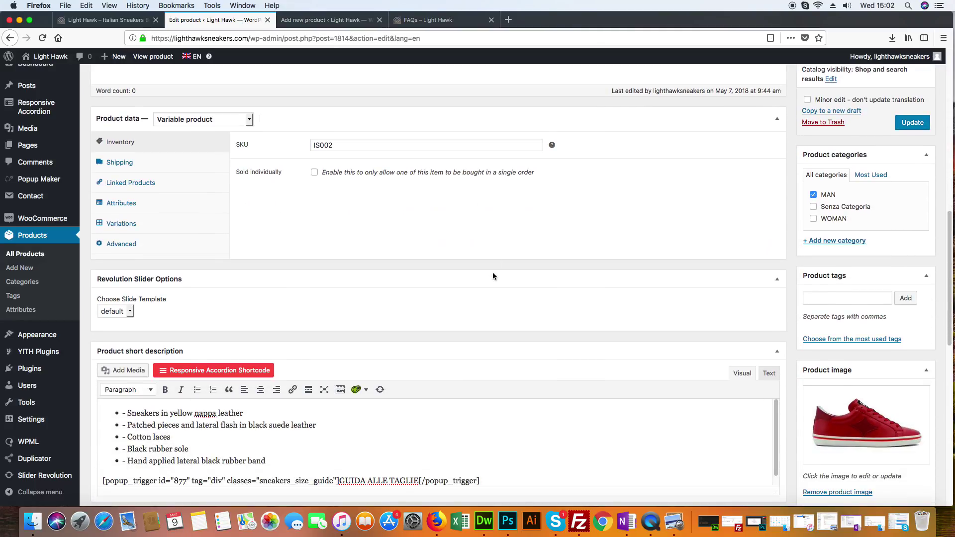
scroll(493, 272, "down", 3)
scroll(387, 205, "up", 2)
scroll(388, 209, "up", 1)
Make the new Sample product a Variable product and set its SKU to SAMPLE01
left_click(323, 20)
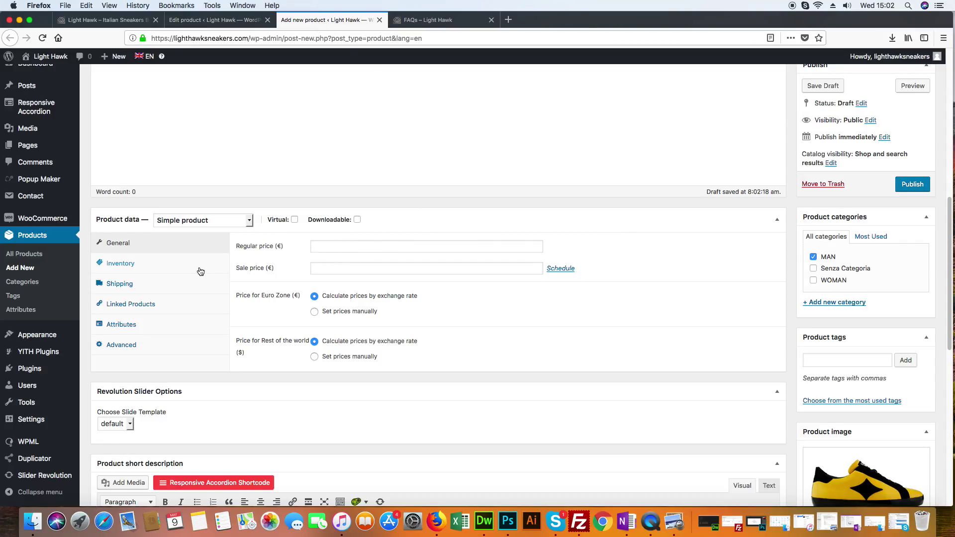
left_click(249, 225)
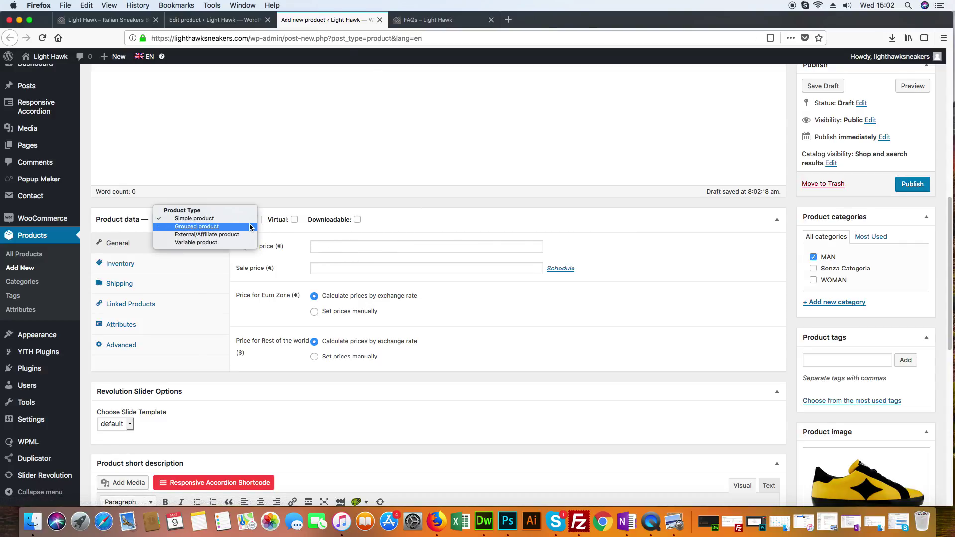
left_click(247, 243)
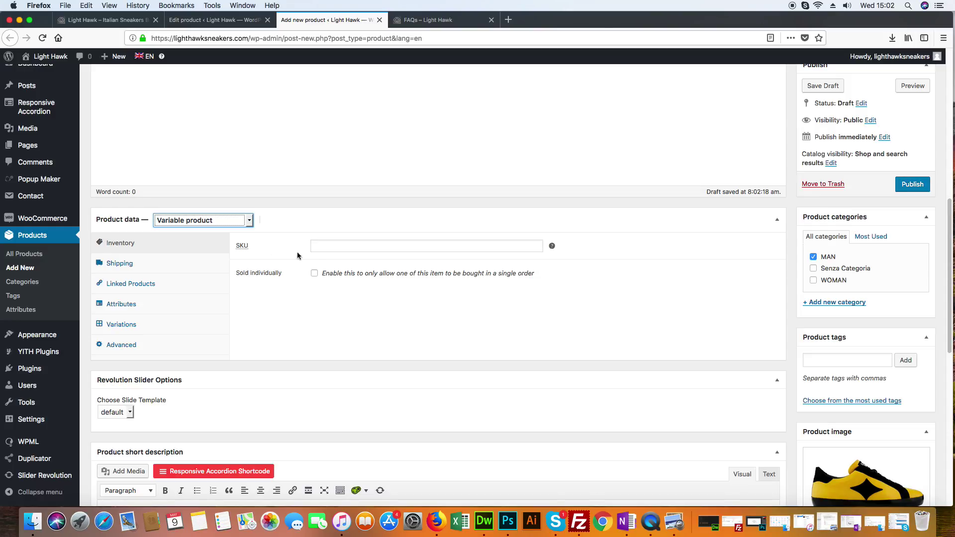
left_click(331, 247)
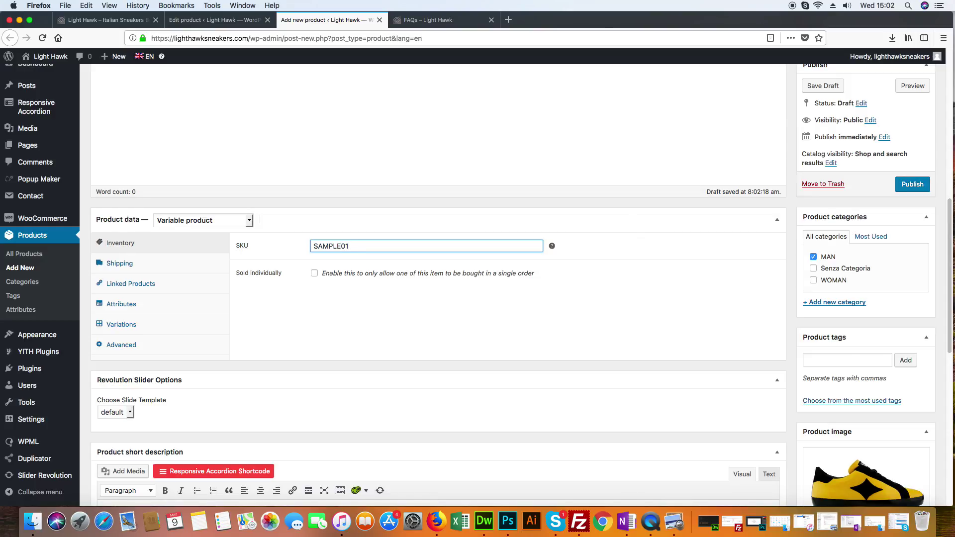
Copy the HTML source of the existing AKATSUKI product's short description, including the size guide popup shortcode
scroll(372, 308, "down", 5)
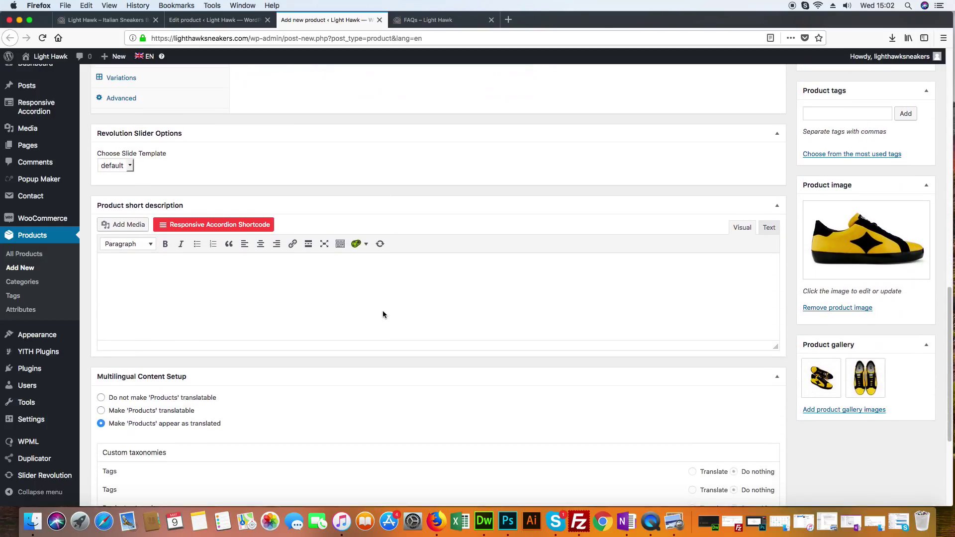
left_click(229, 20)
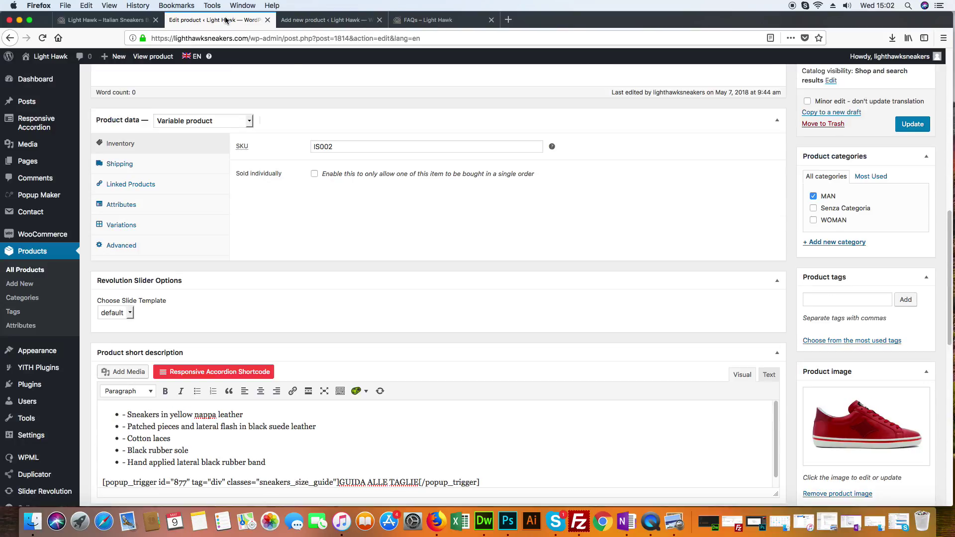
scroll(581, 277, "down", 3)
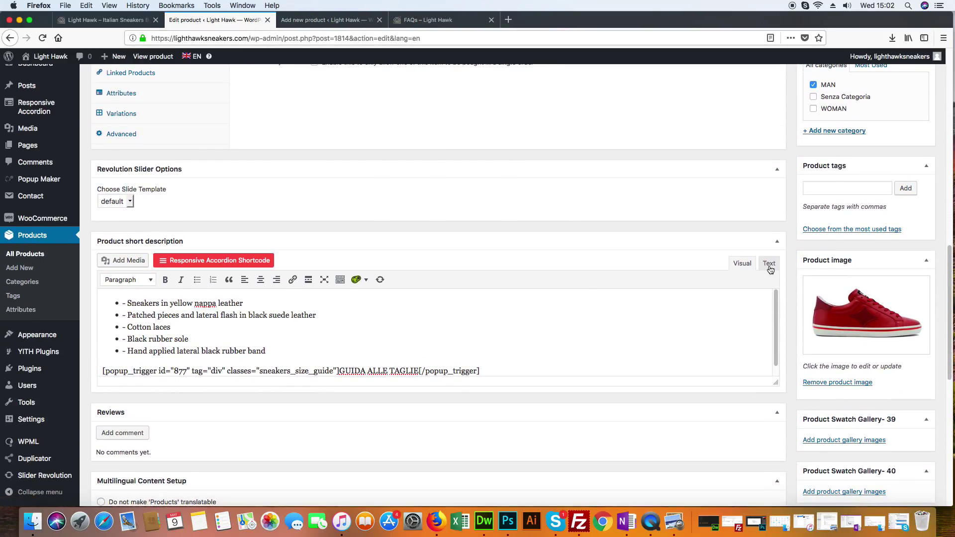
left_click(770, 264)
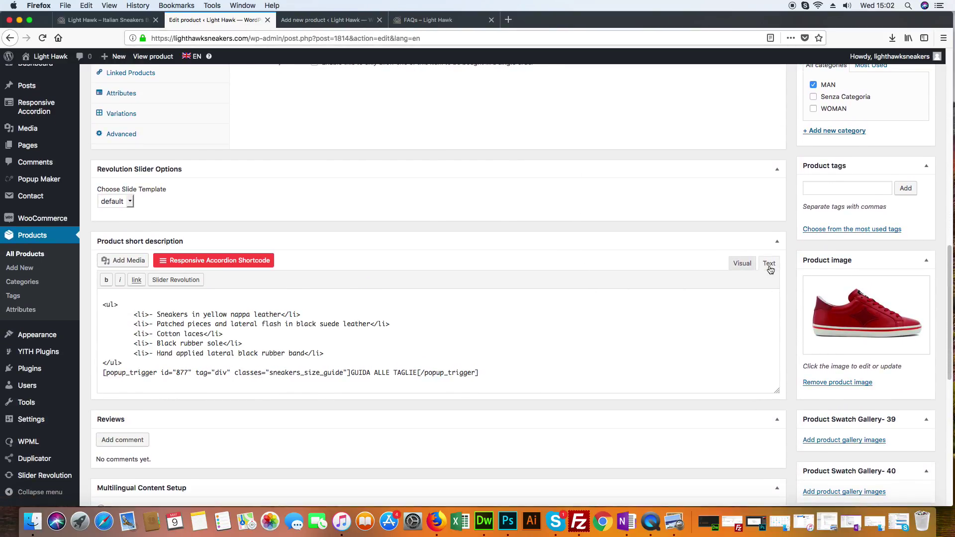
left_click(738, 267)
left_click(766, 267)
left_click_drag(506, 374, 60, 309)
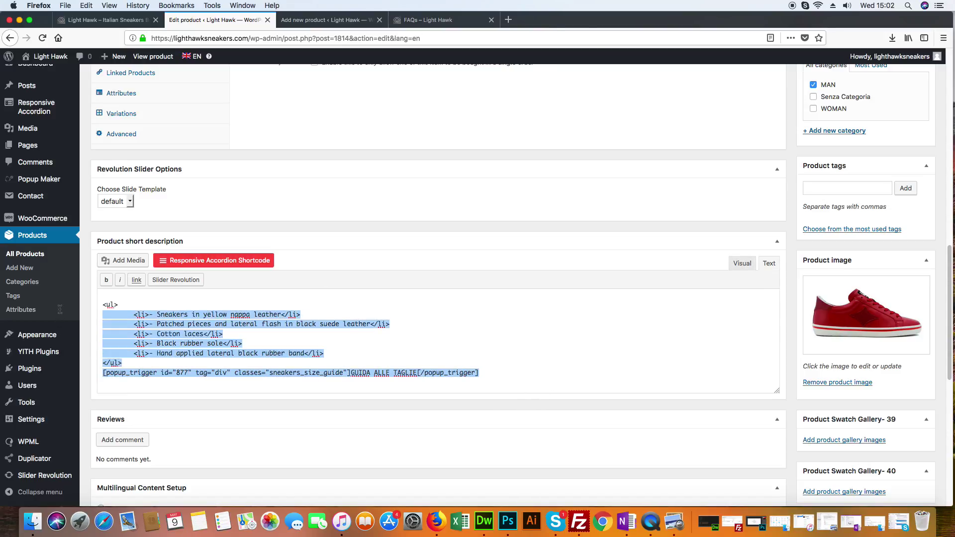
right_click(173, 339)
left_click(200, 368)
Paste the copied HTML into the Sample product's short description as source text and return the editor to visual mode
left_click(343, 16)
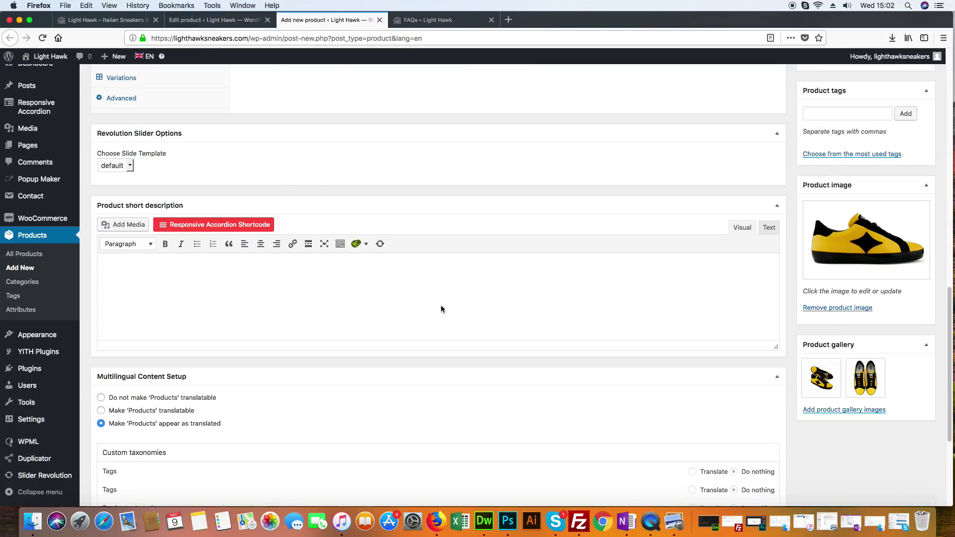
left_click(771, 231)
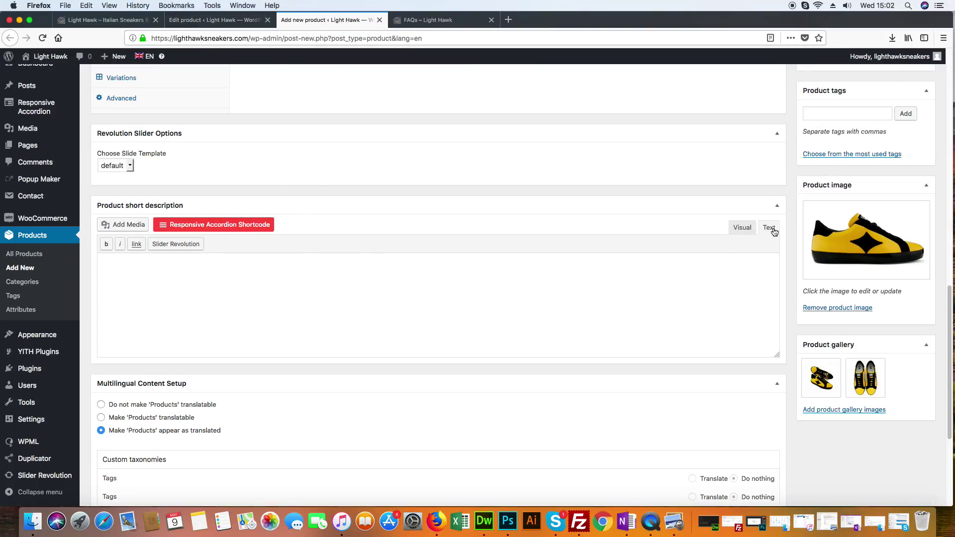
right_click(144, 274)
left_click(178, 315)
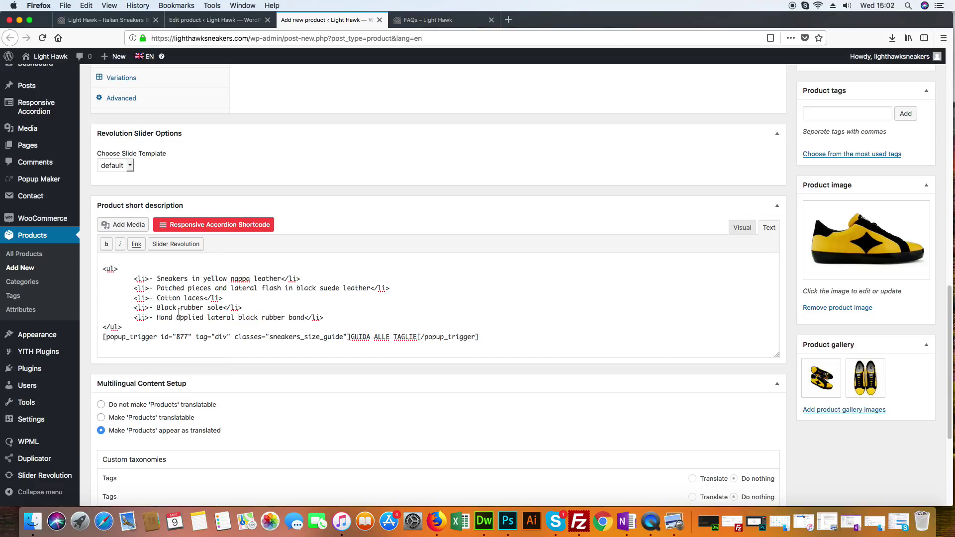
left_click(743, 228)
scroll(174, 318, "down", 1)
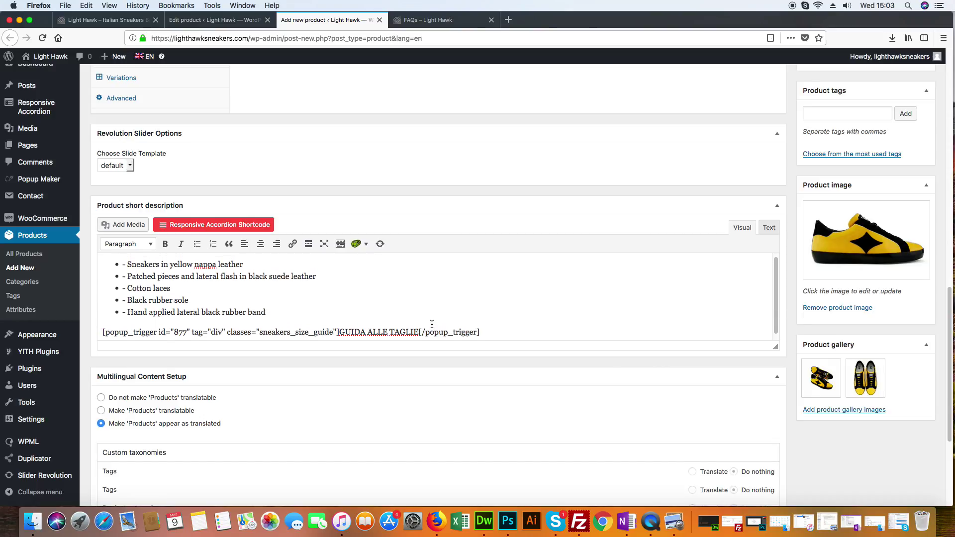
scroll(435, 326, "up", 5)
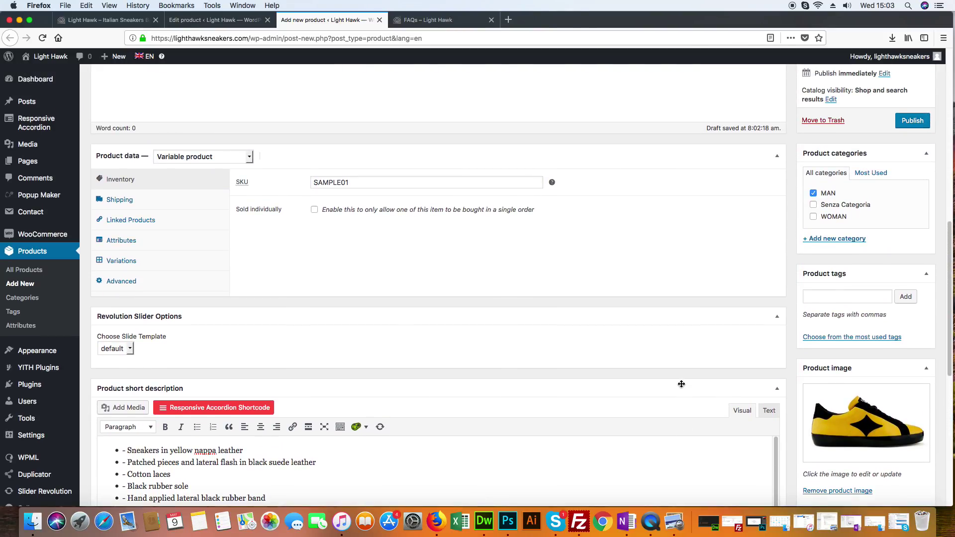
scroll(683, 385, "down", 3)
left_click(198, 20)
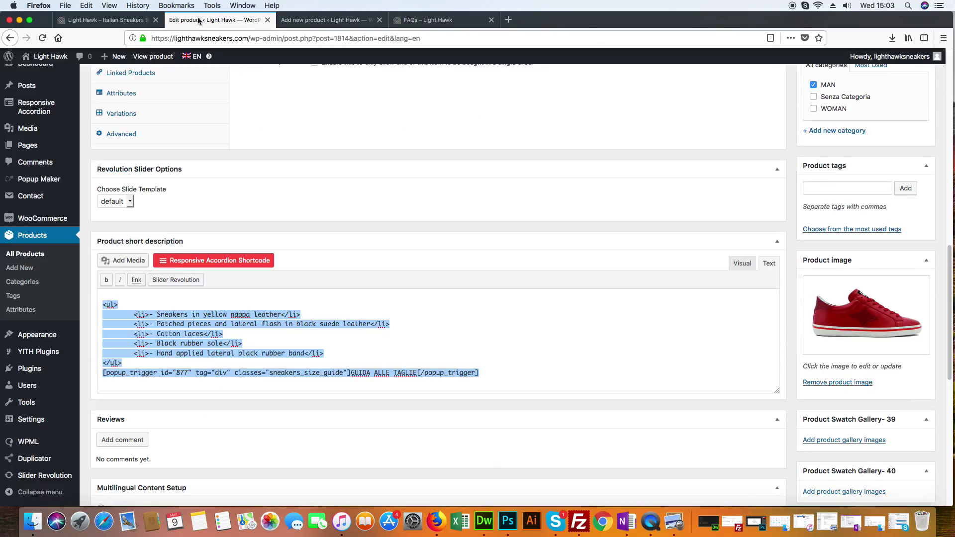
scroll(399, 229, "up", 7)
scroll(399, 231, "down", 4)
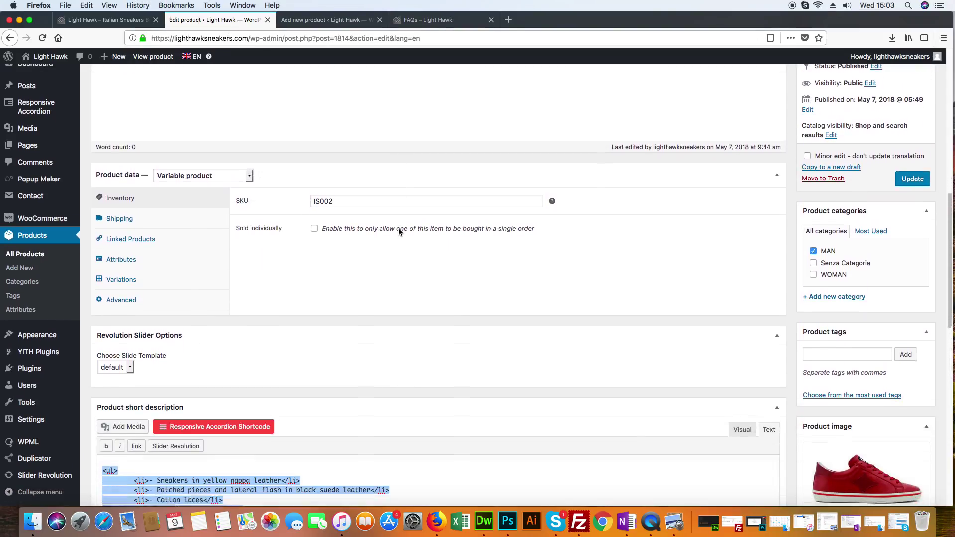
left_click(335, 20)
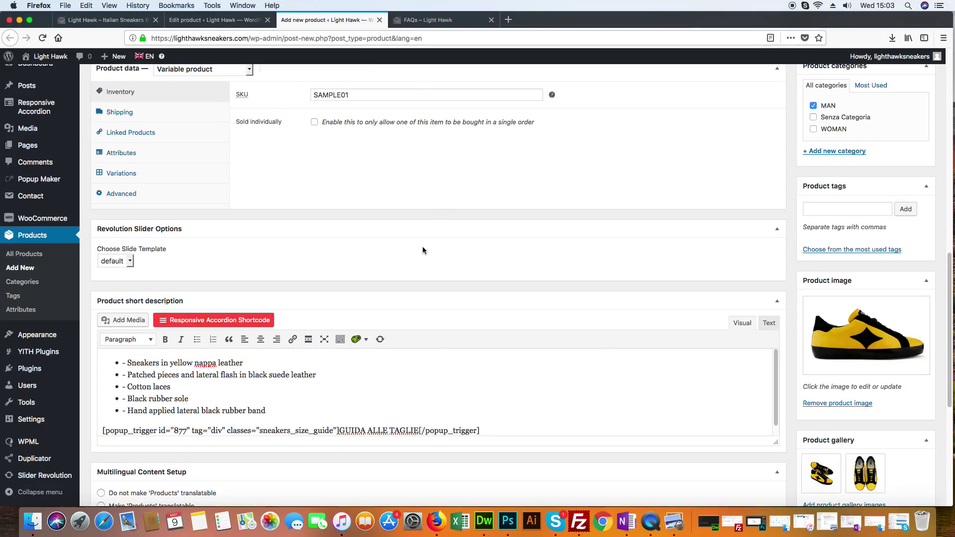
scroll(424, 252, "down", 3)
left_click(378, 335)
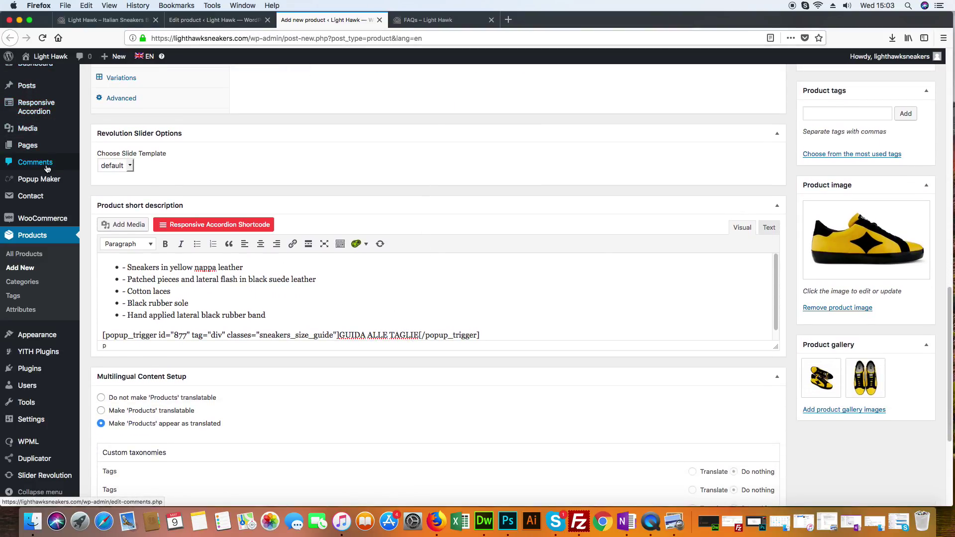
Open the list of all Popup Maker popups in a new tab and copy the Size Guide Man popup's CSS classes
scroll(45, 164, "up", 3)
mouse_move(57, 196)
right_click(102, 194)
left_click(119, 195)
left_click(435, 20)
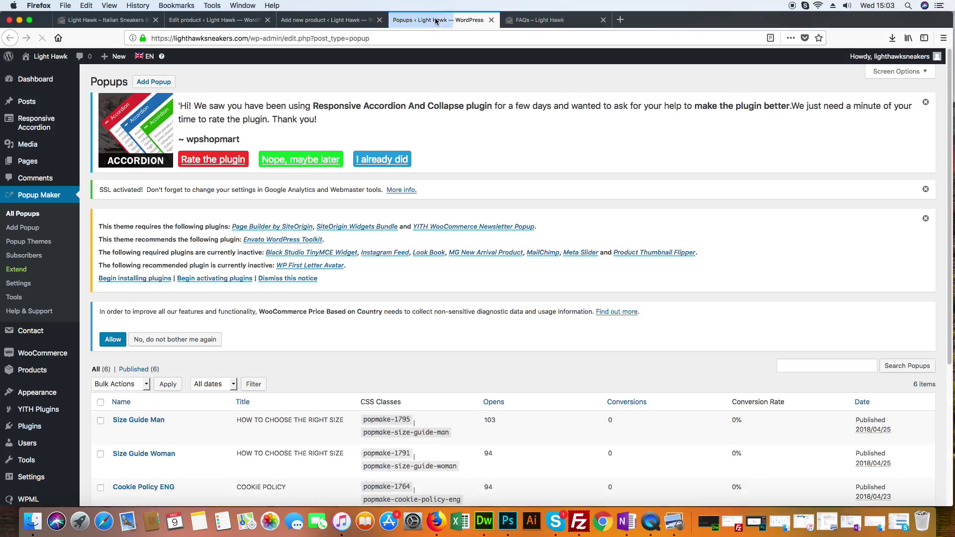
scroll(548, 195, "down", 5)
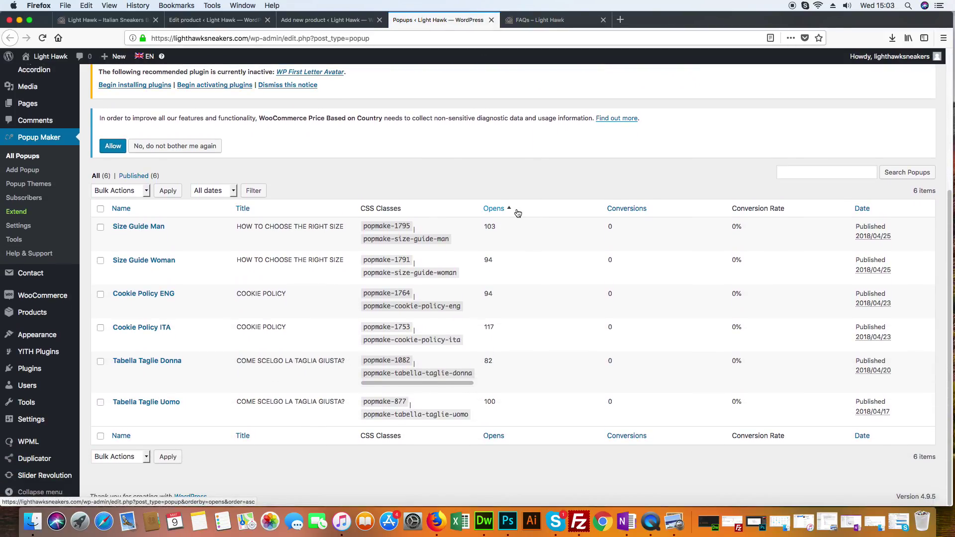
left_click_drag(449, 240, 363, 228)
right_click(399, 229)
left_click(416, 235)
Copy only the popmake-size-guide-man class of the Size Guide Man popup
left_click(313, 20)
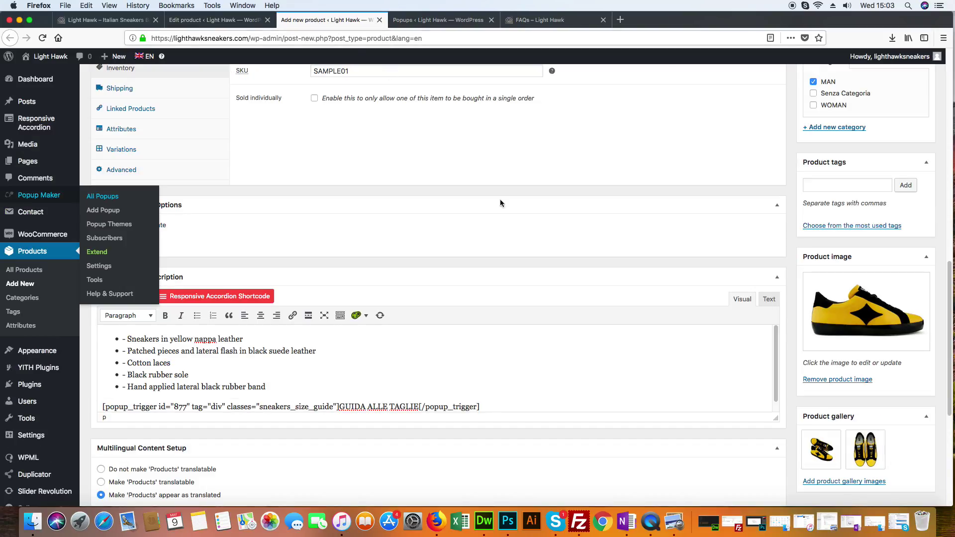
left_click(431, 26)
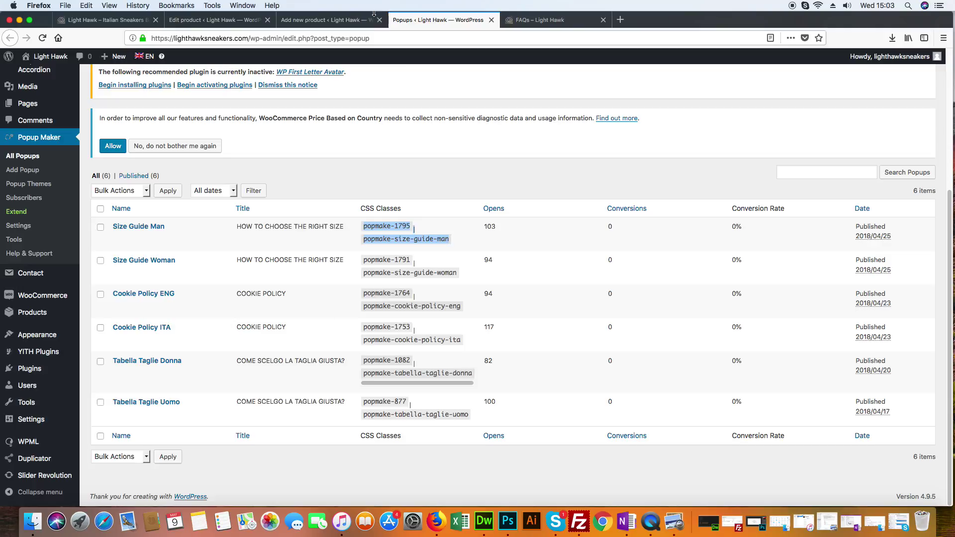
left_click(447, 240)
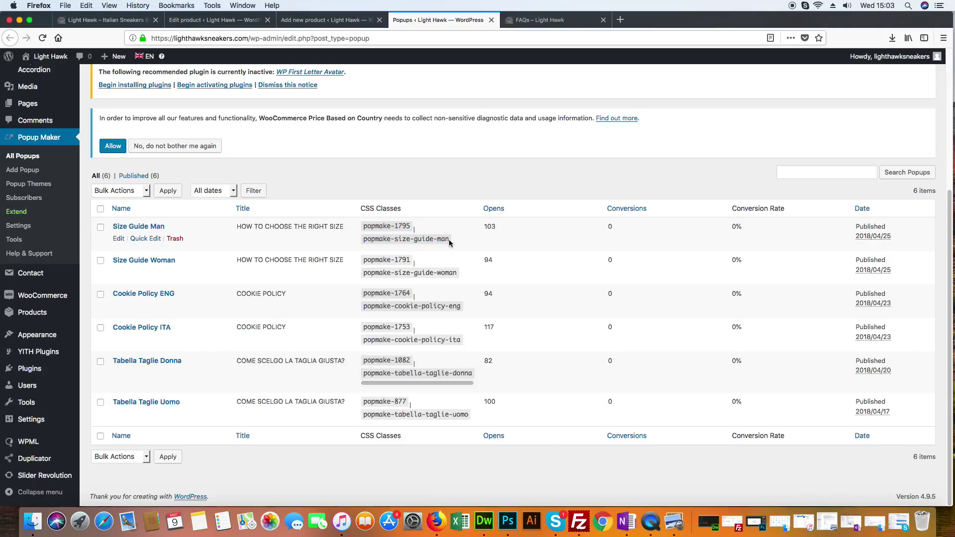
left_click_drag(449, 239, 363, 240)
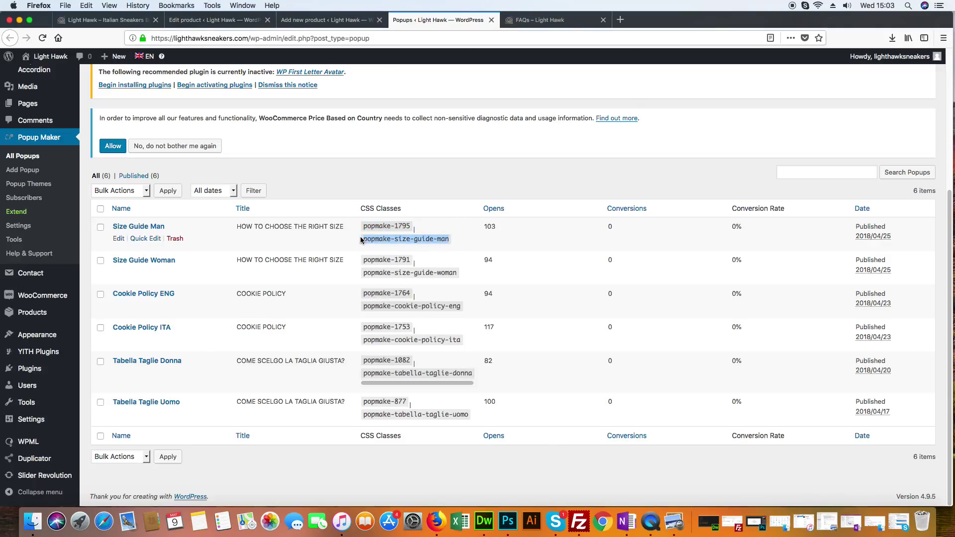
right_click(379, 240)
left_click(397, 244)
In the Sample product's short description, set the popup_trigger shortcode's id to 1795 and its label to SIZE GUIDE
left_click(329, 19)
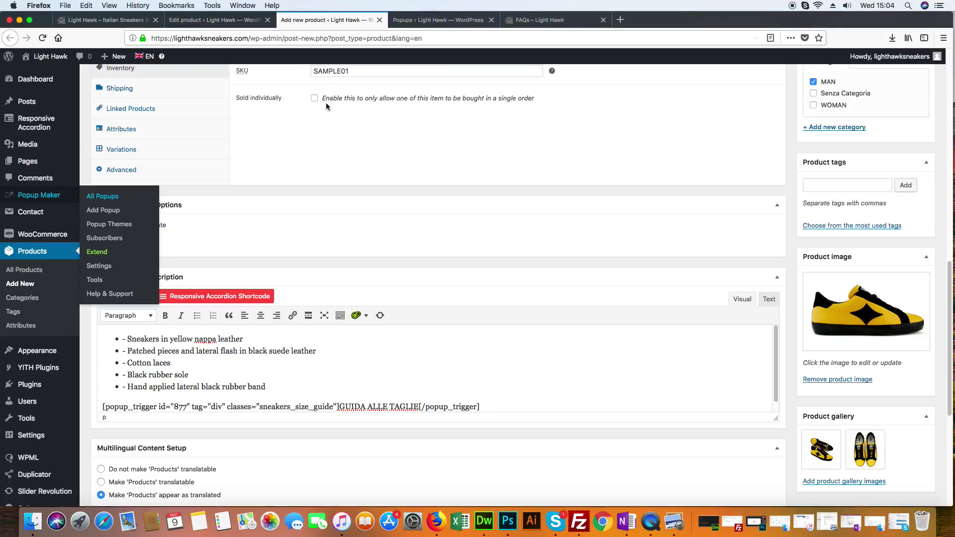
double_click(184, 407)
type("17")
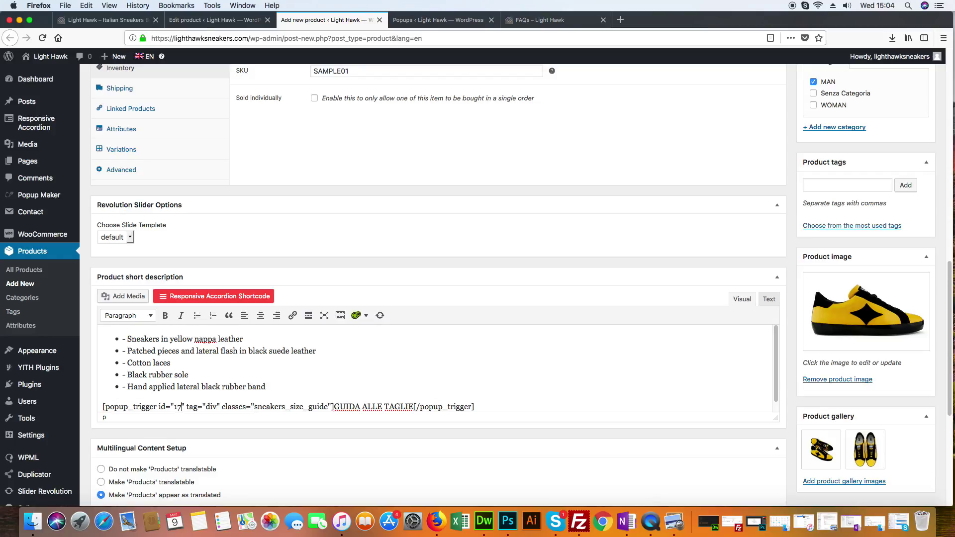
type("95")
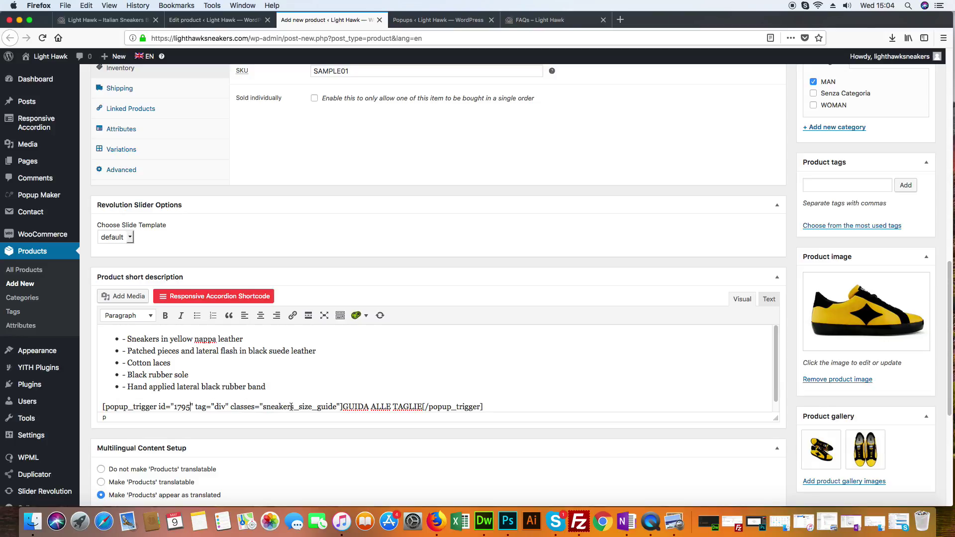
left_click_drag(422, 407, 343, 406)
type("SIZE GUIDE")
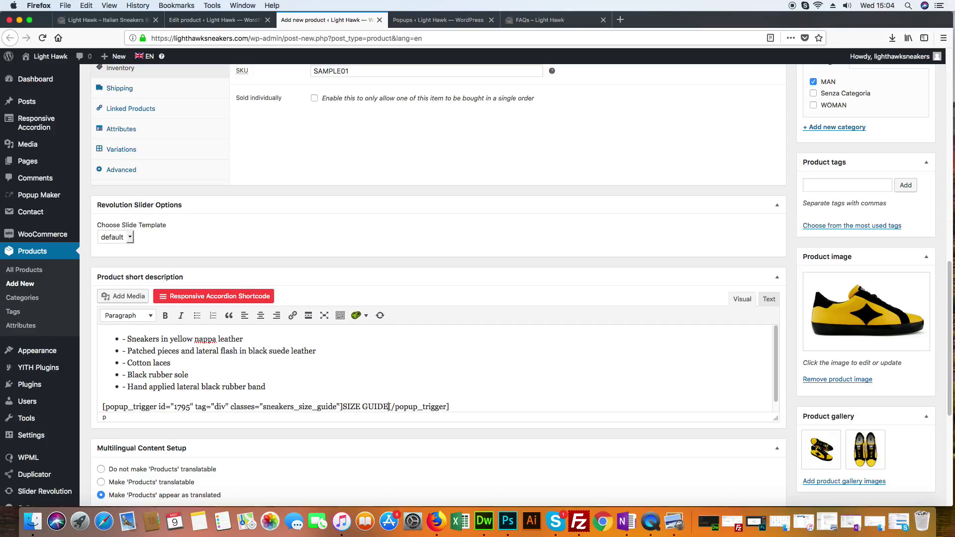
scroll(482, 377, "down", 2)
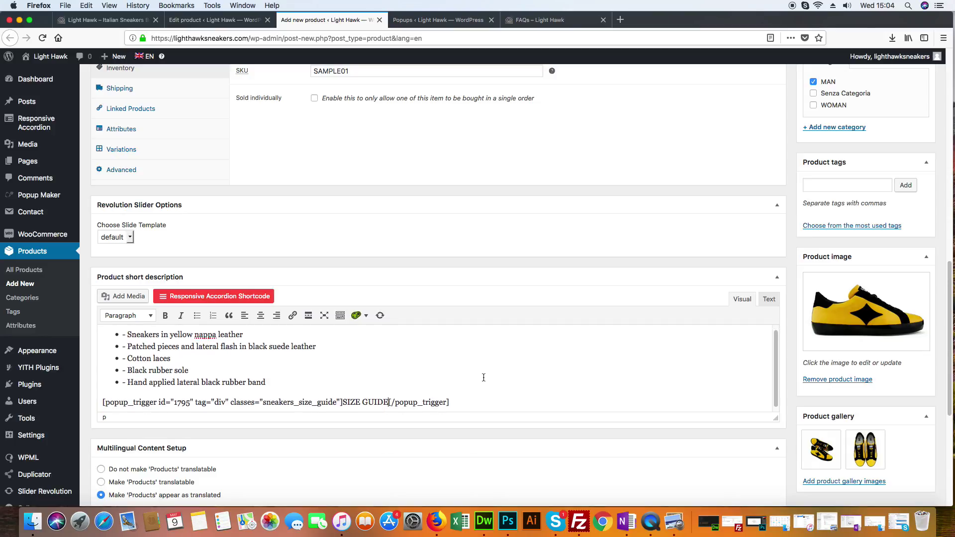
Add the bullet "- Soletta" after the rubber band item in the short description's list
left_click_drag(247, 371, 211, 365)
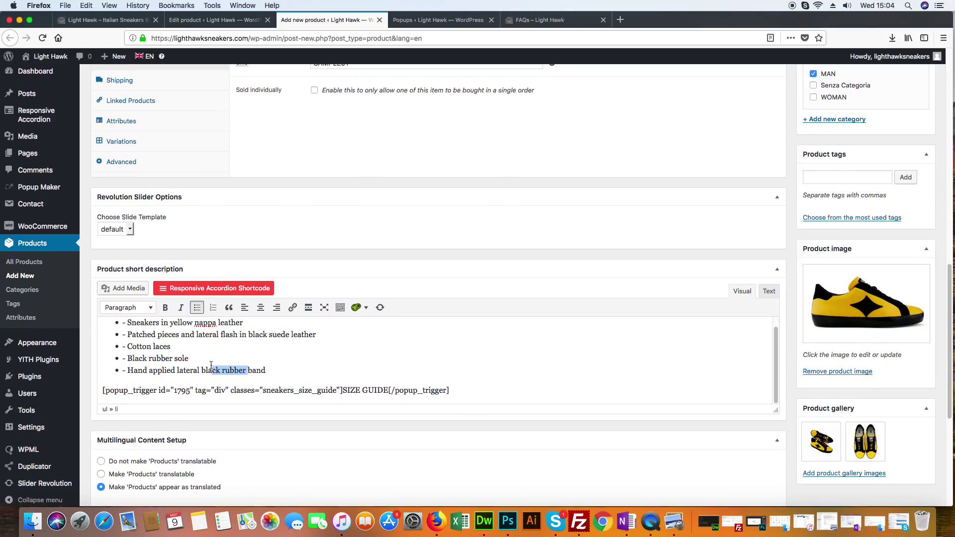
left_click(186, 335)
scroll(184, 341, "up", 1)
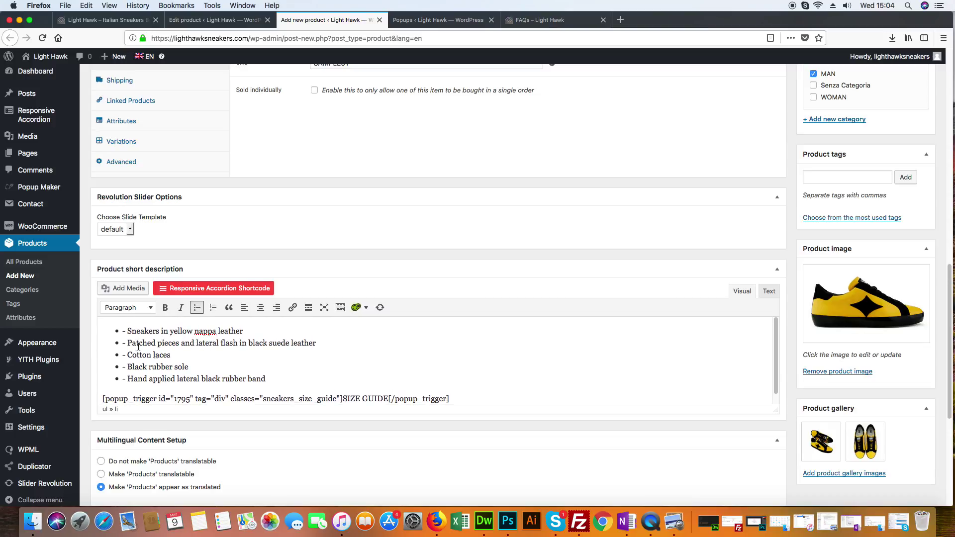
left_click(274, 382)
key("Return")
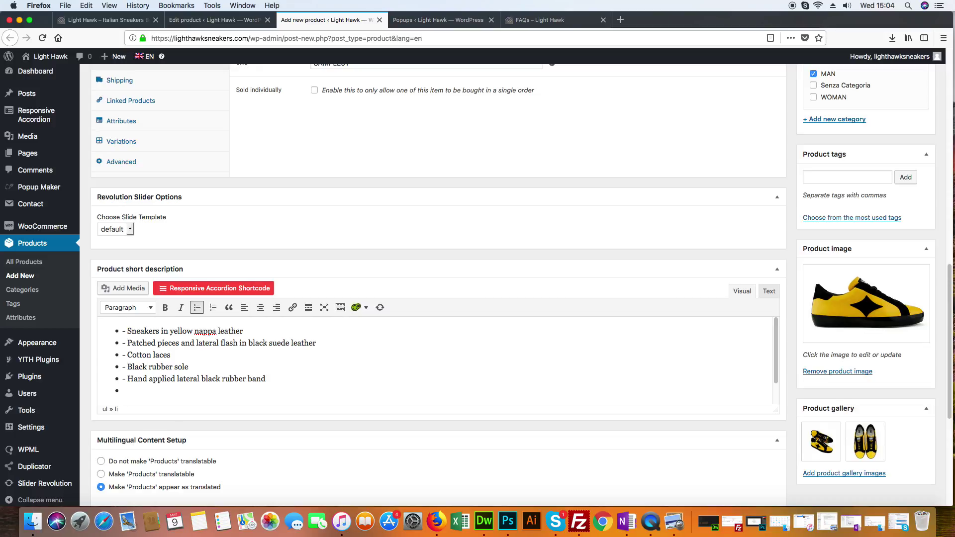
type("Soletta")
key("ctrl+v")
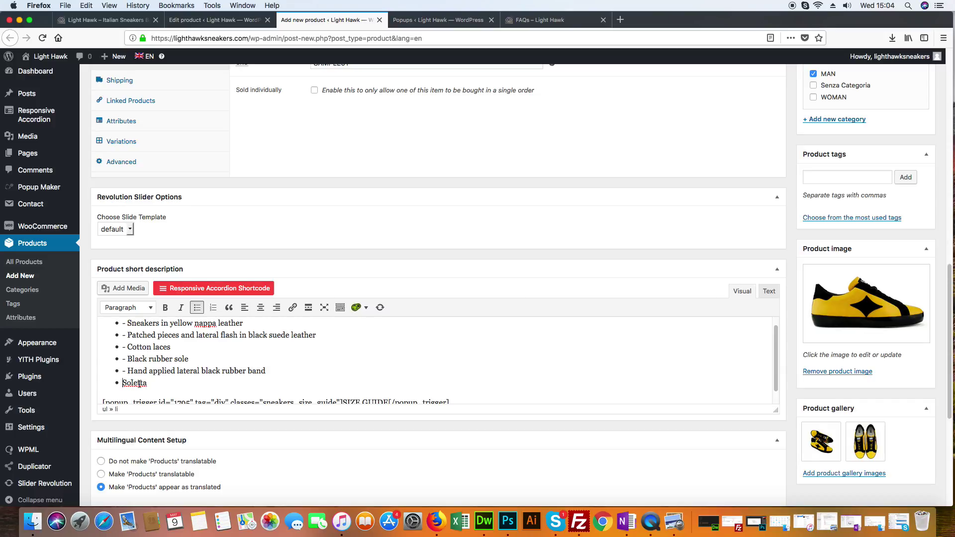
type("-")
scroll(254, 387, "down", 1)
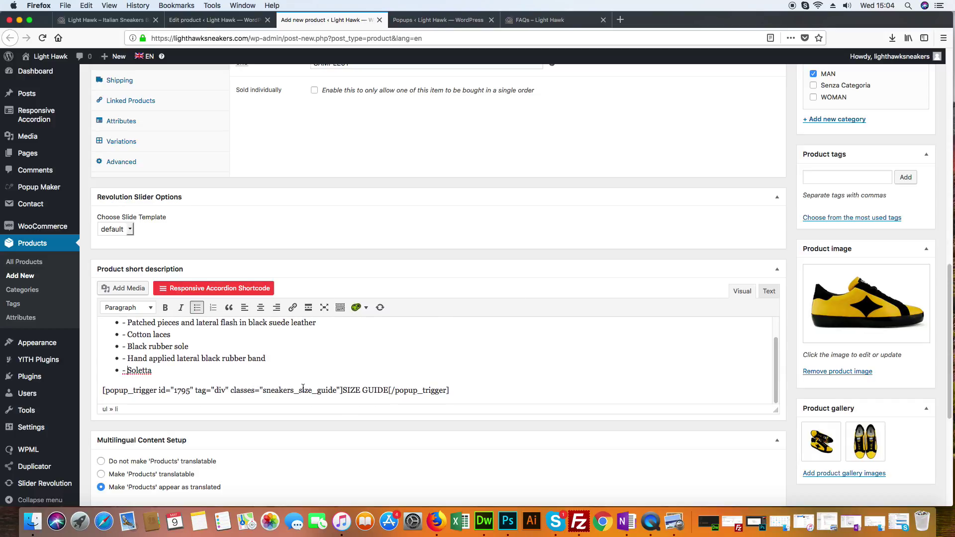
scroll(298, 386, "down", 2)
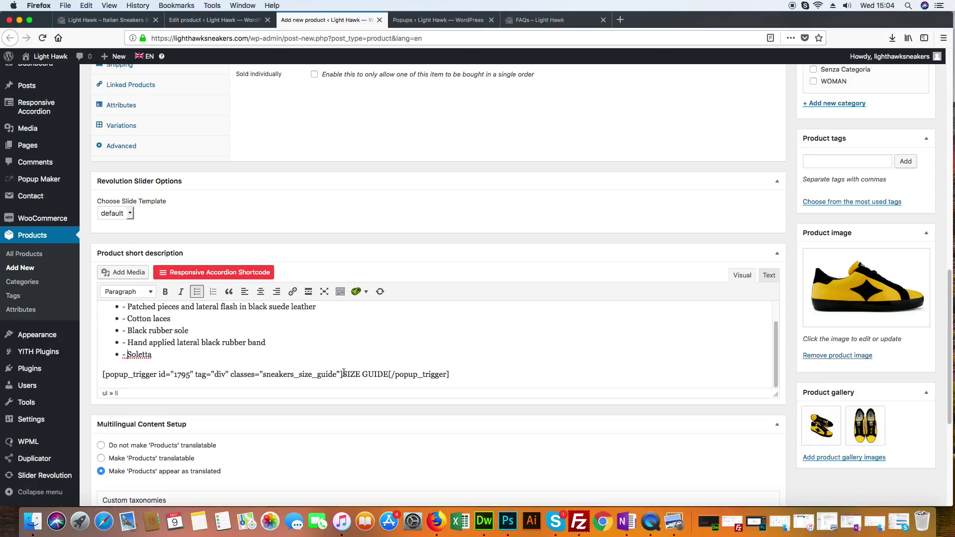
scroll(568, 371, "down", 2)
Add the Size Man attribute to the Sample product's attributes
scroll(562, 348, "up", 6)
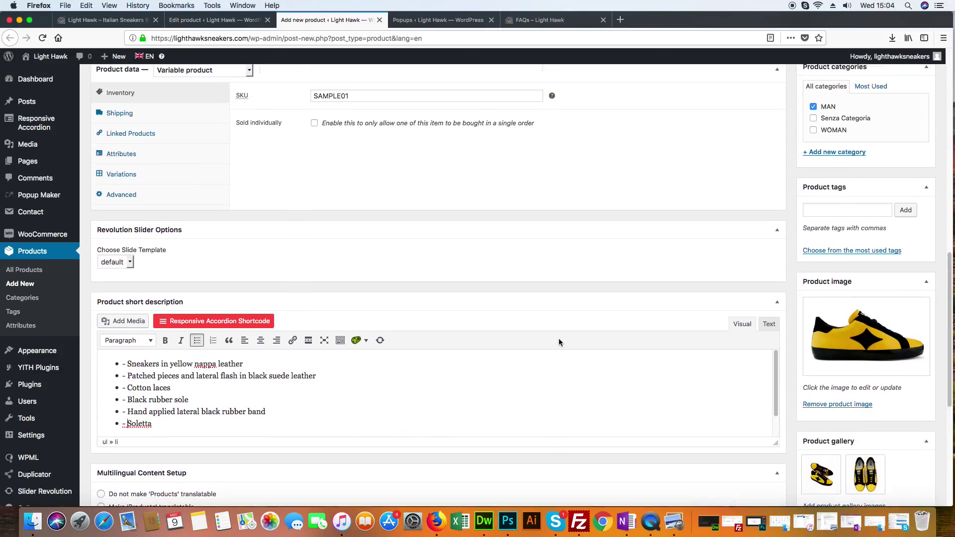
scroll(560, 343, "up", 2)
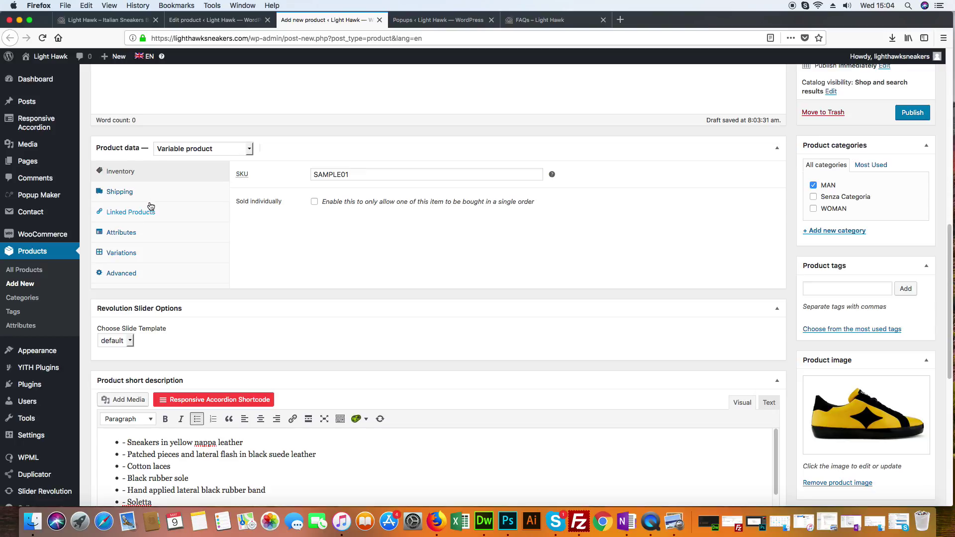
left_click(159, 236)
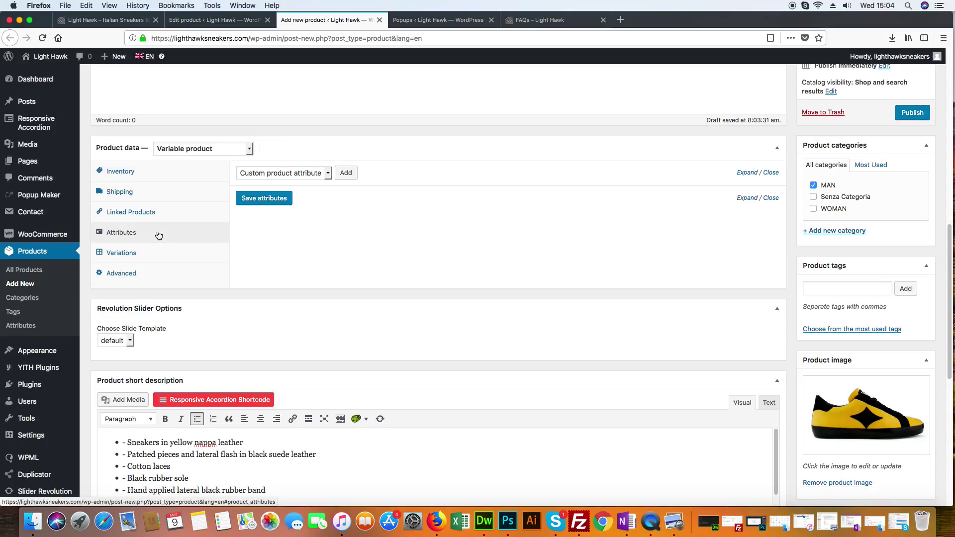
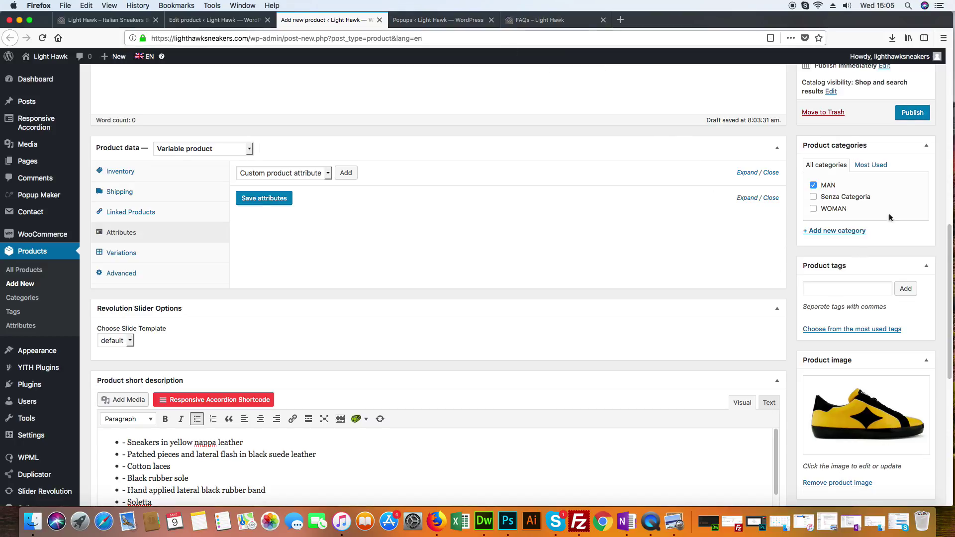
left_click(225, 23)
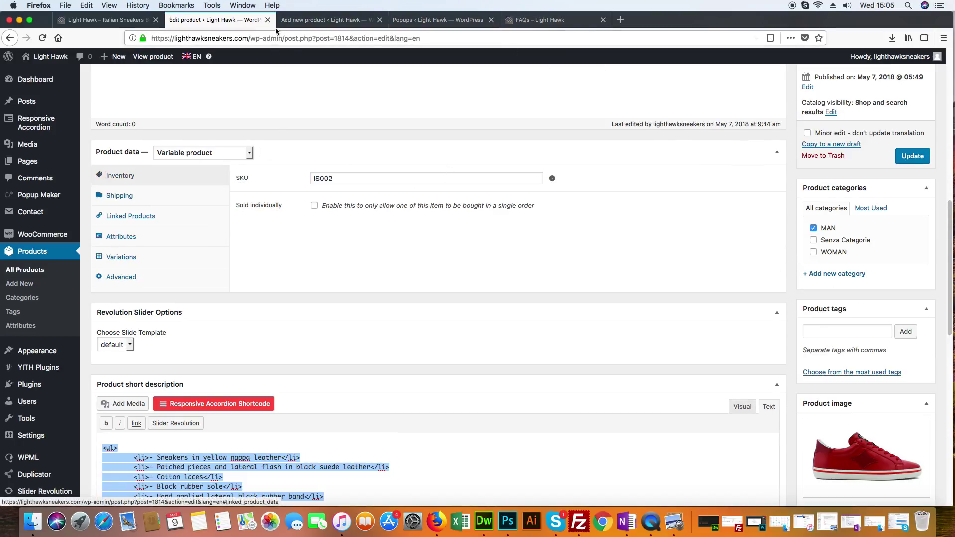
left_click(323, 20)
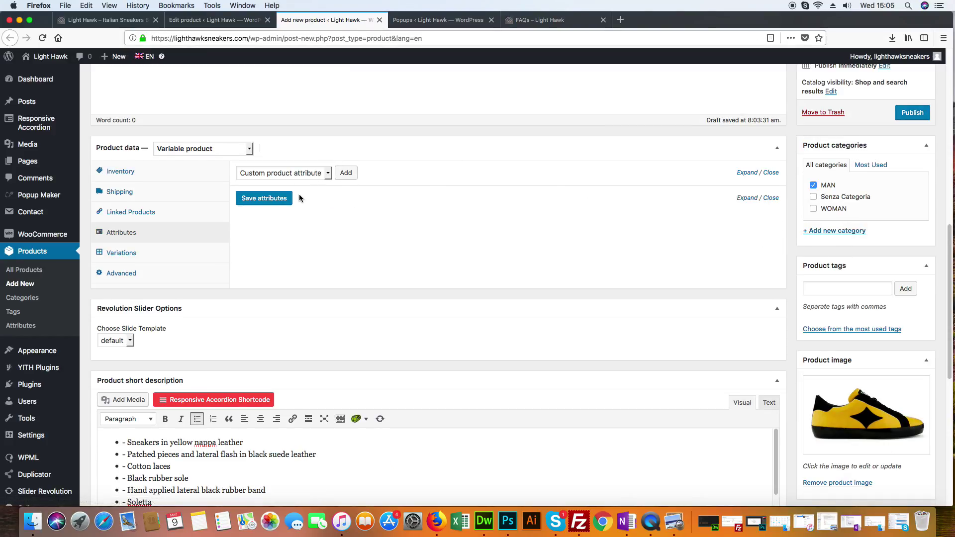
left_click(323, 174)
left_click(326, 179)
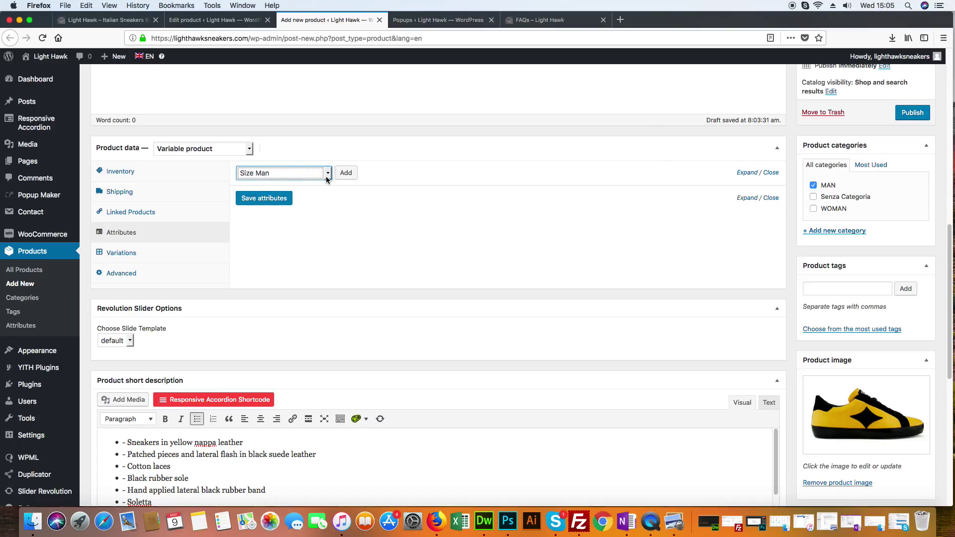
left_click(346, 173)
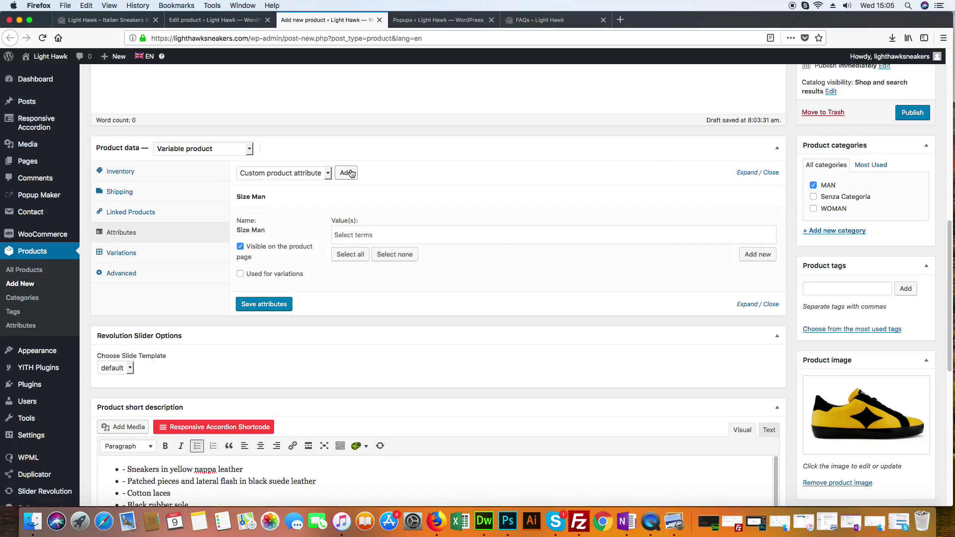
Assign all available terms to the Size Man attribute, enable it for variations, and save the attributes
left_click(350, 254)
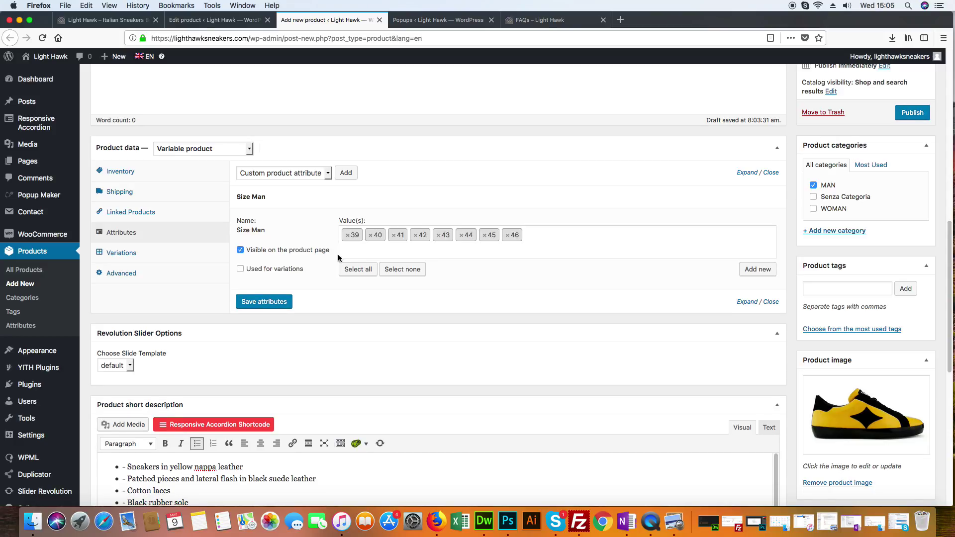
left_click(241, 269)
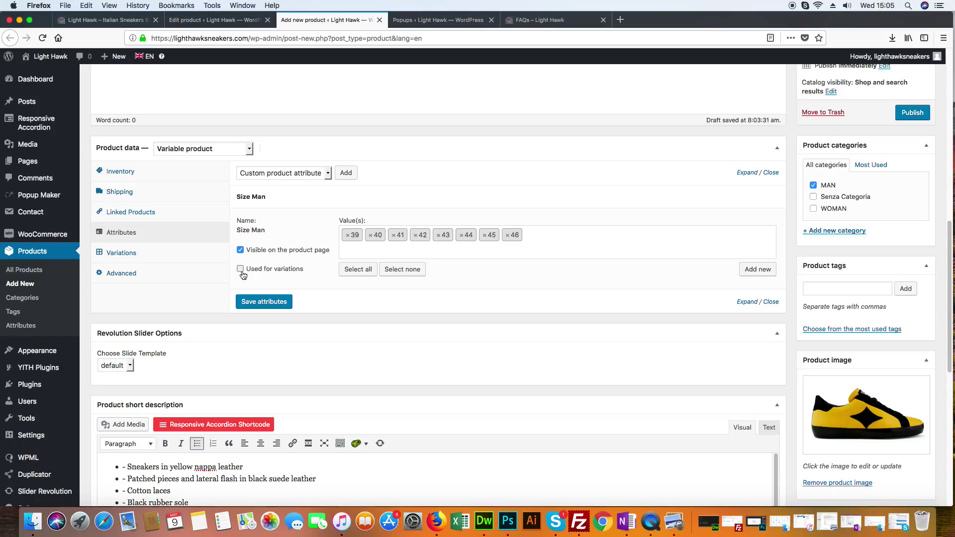
left_click(281, 306)
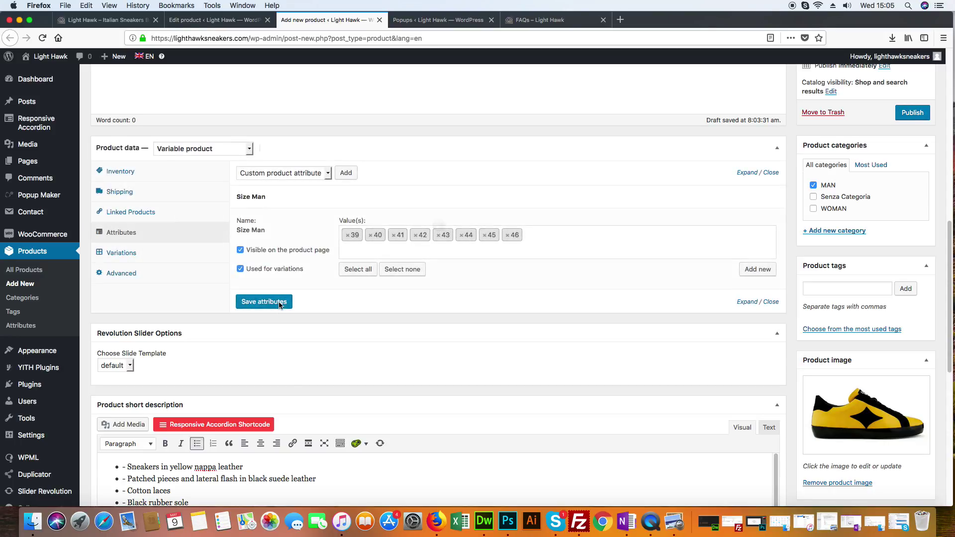
Generate product variations from all attributes and confirm linking every combination
left_click(172, 258)
left_click(348, 173)
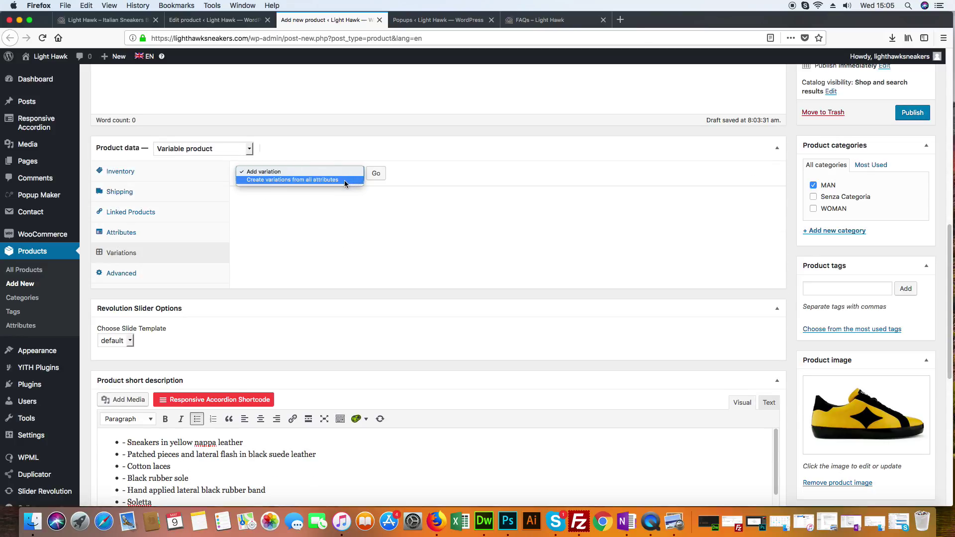
left_click(344, 180)
left_click(376, 174)
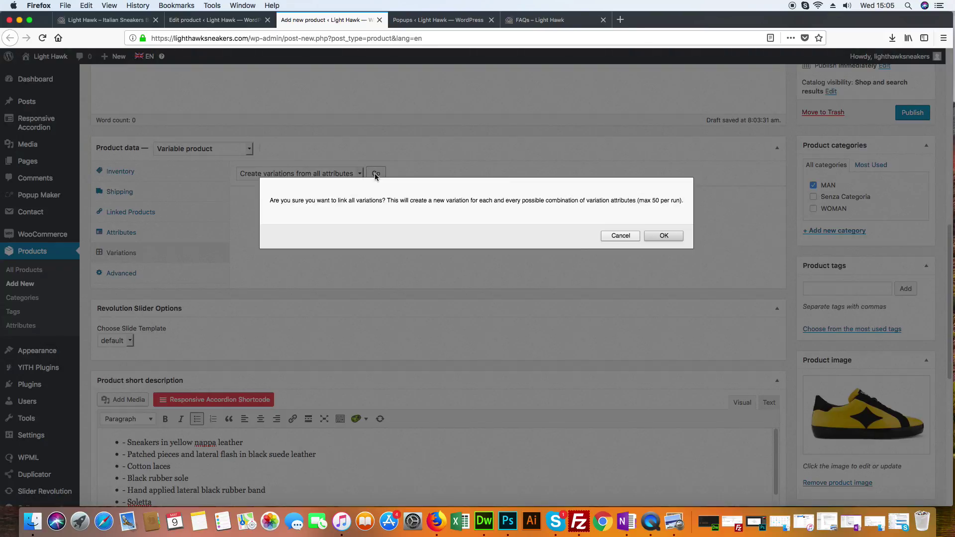
left_click(675, 237)
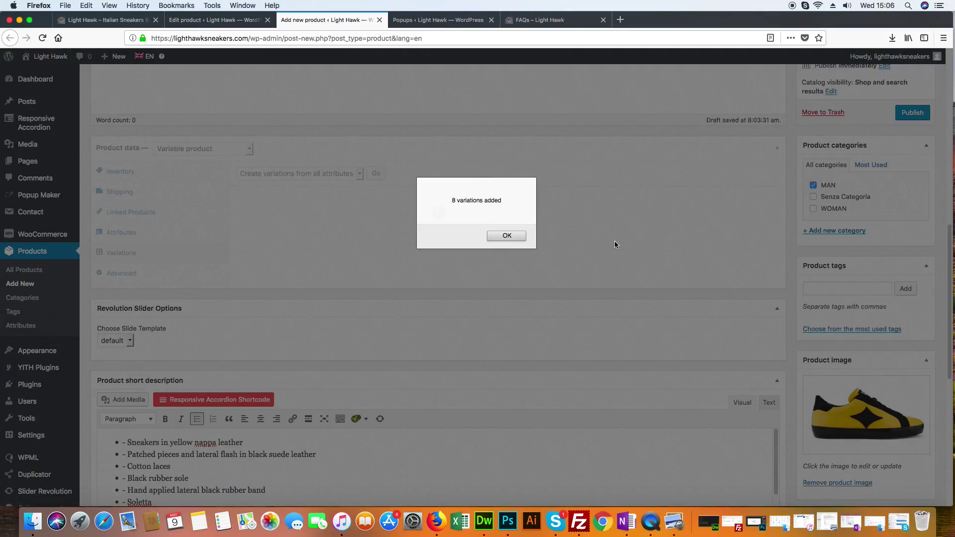
left_click(511, 235)
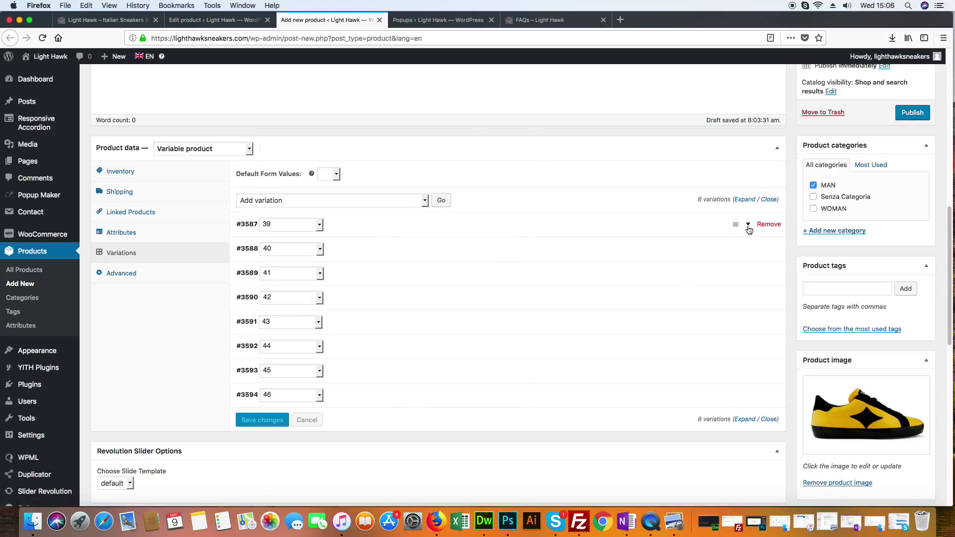
Set the regular price of the size 39 variation to 145 euros
left_click(752, 224)
scroll(568, 218, "down", 1)
scroll(570, 216, "down", 3)
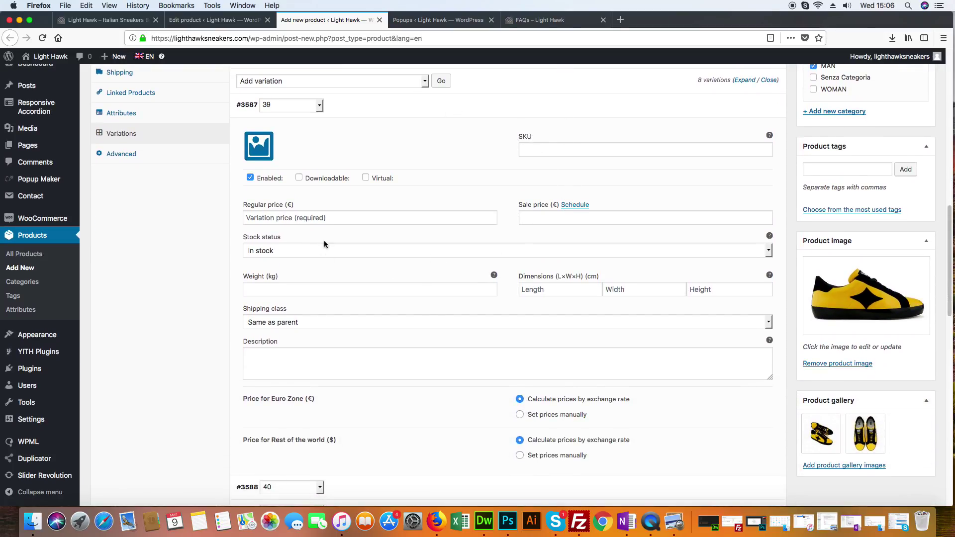
left_click(294, 218)
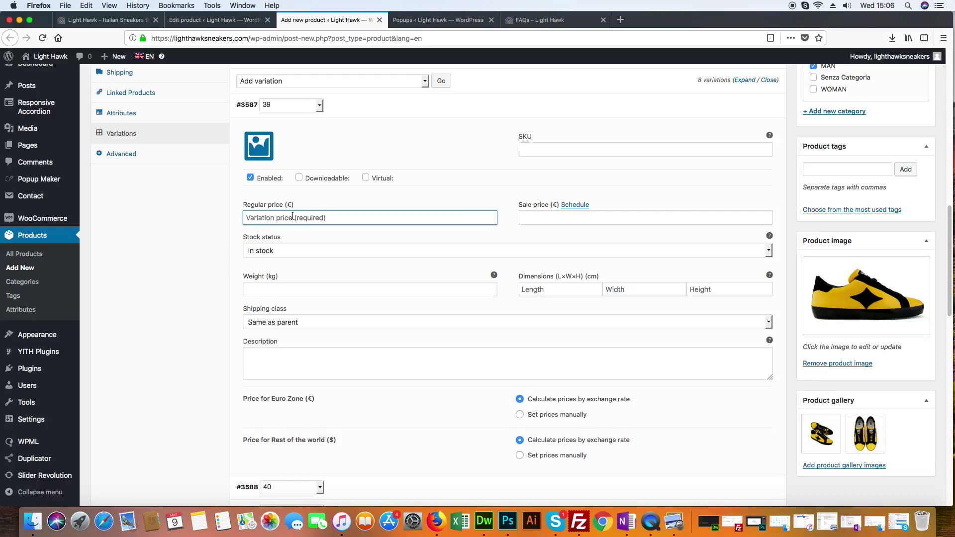
type("1")
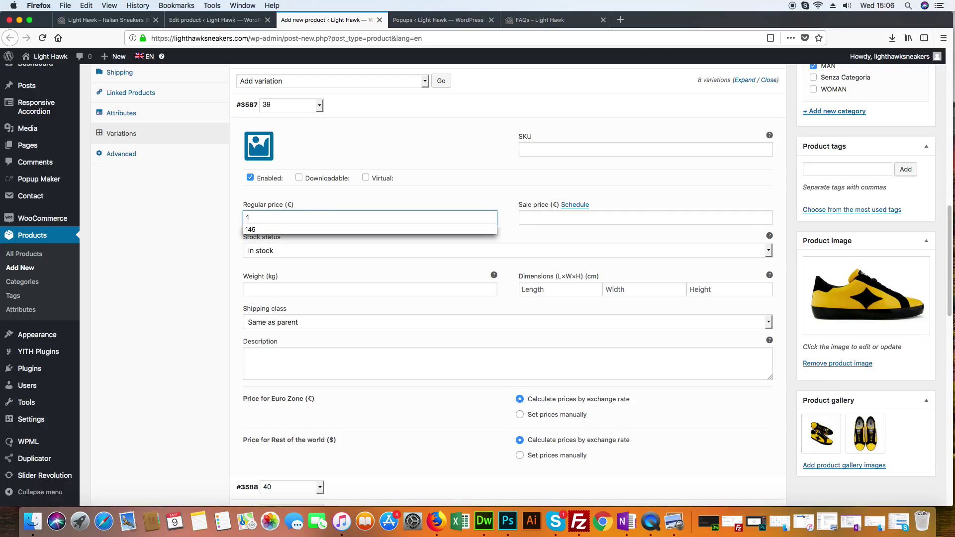
type("45")
left_click(172, 293)
Set the regular price of the size 40 variation to 145 euros
scroll(681, 257, "down", 8)
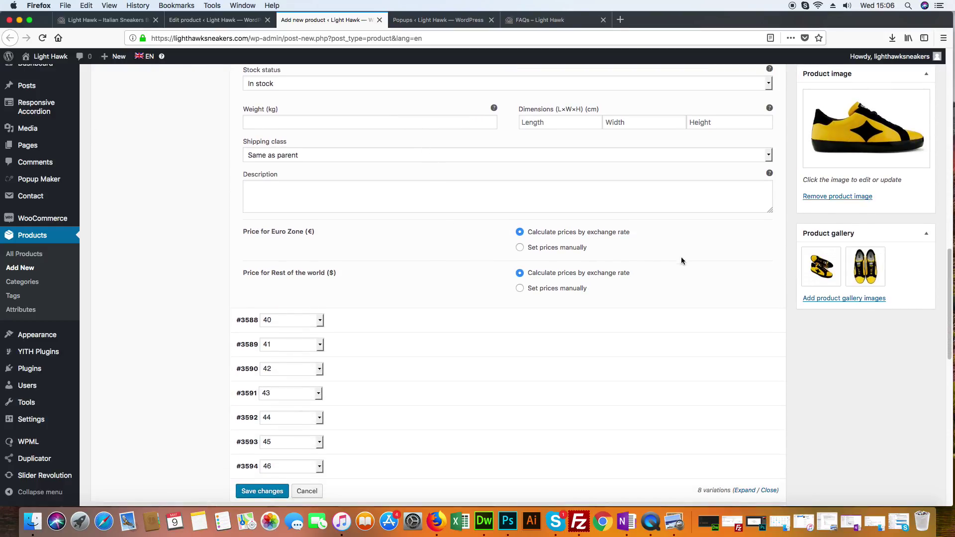
left_click(746, 264)
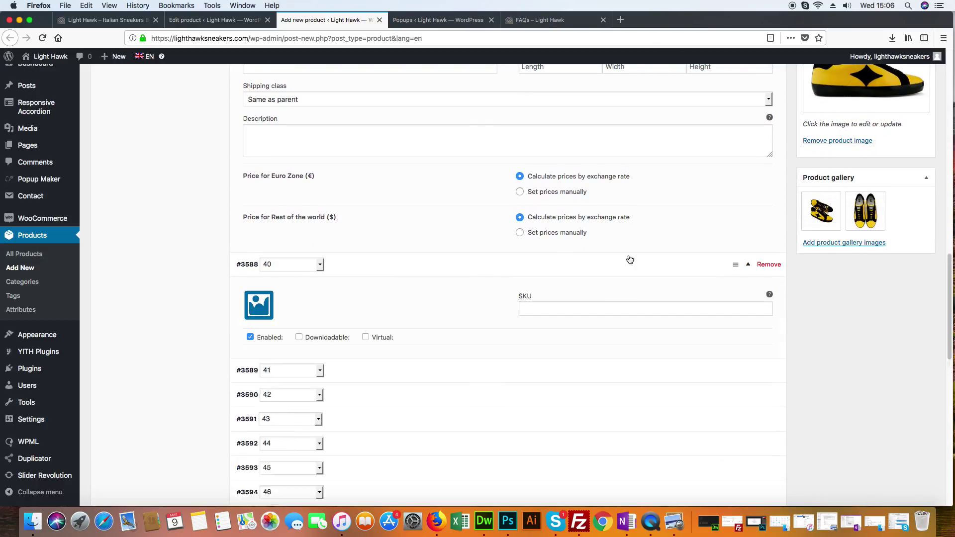
scroll(298, 302, "down", 5)
left_click(269, 228)
type("1")
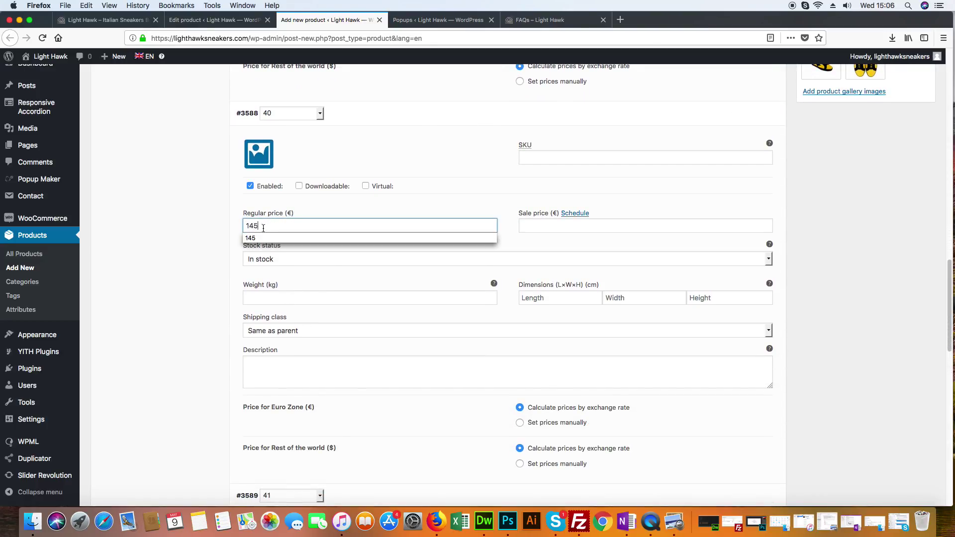
type("45")
Set the regular price of the size 41 variation to 145 euros
scroll(683, 246, "down", 7)
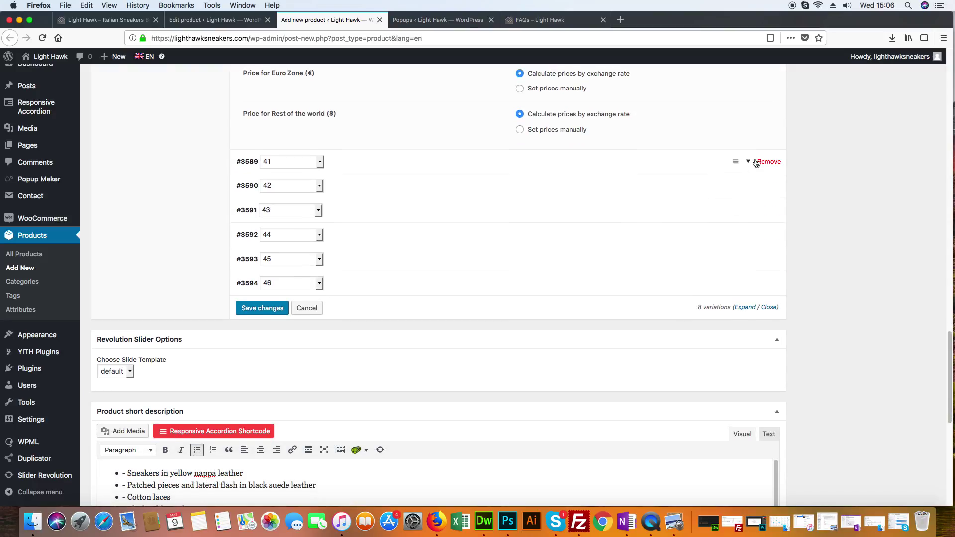
left_click(752, 167)
left_click(285, 276)
type("1")
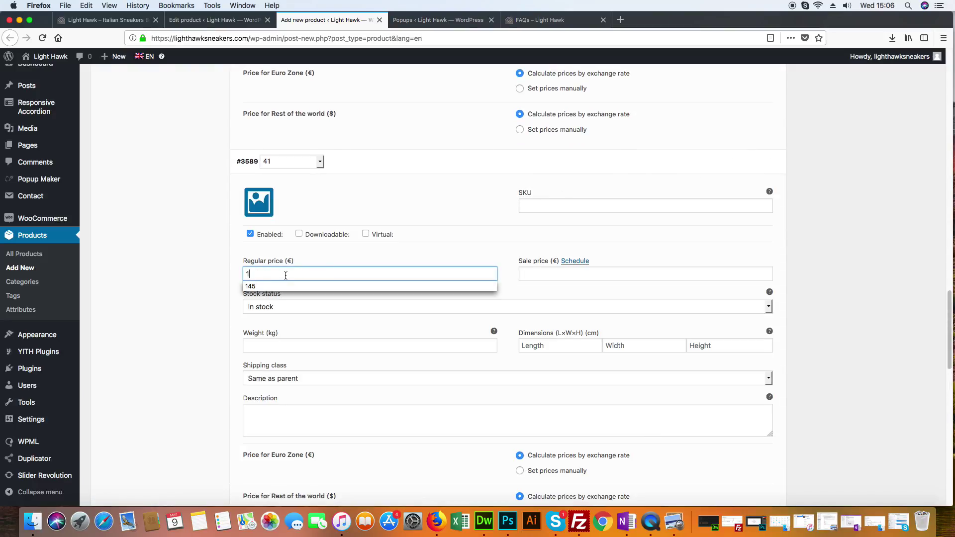
type("45")
Set the regular price of the size 42 variation to 145 euros
scroll(467, 255, "down", 6)
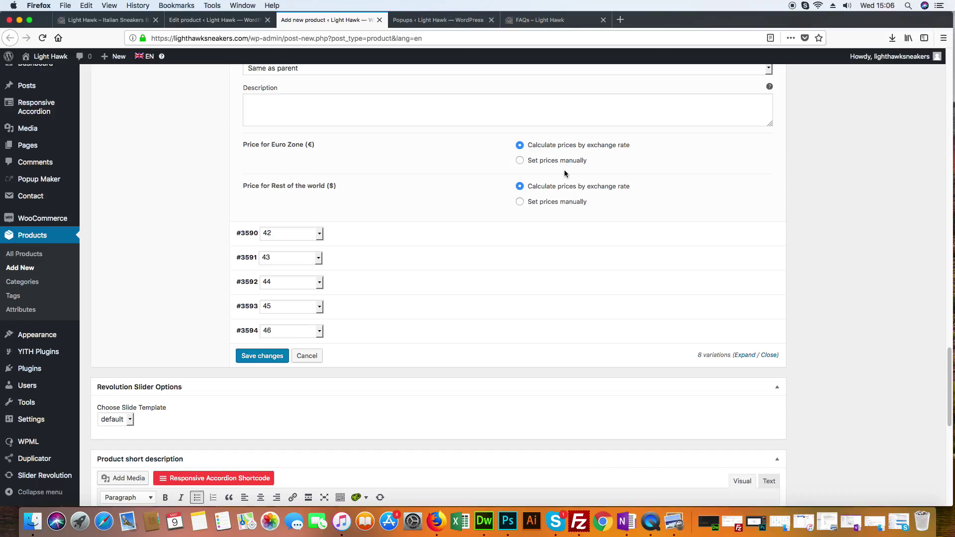
left_click(747, 234)
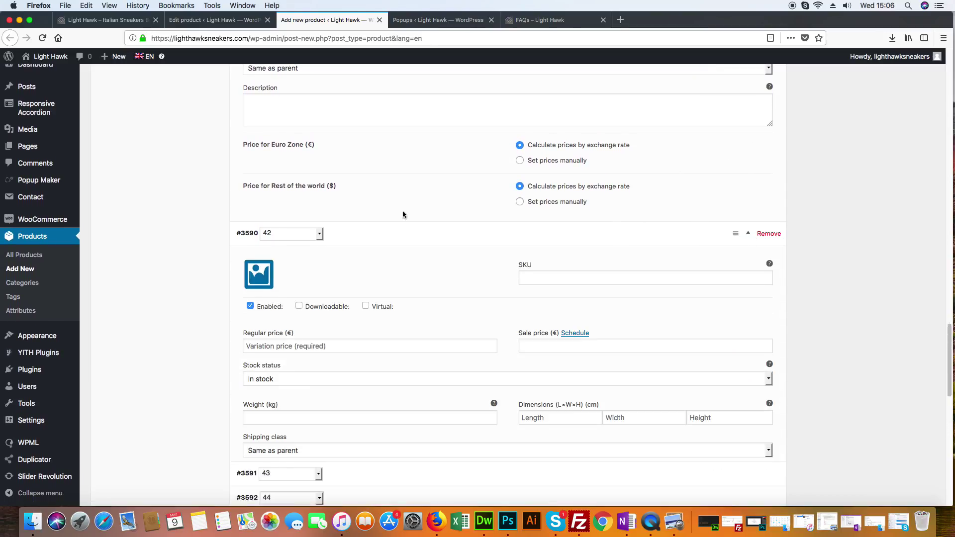
scroll(269, 255, "down", 4)
left_click(279, 123)
type("145")
Set the regular price of the size 43 variation to 145 euros
scroll(601, 246, "down", 5)
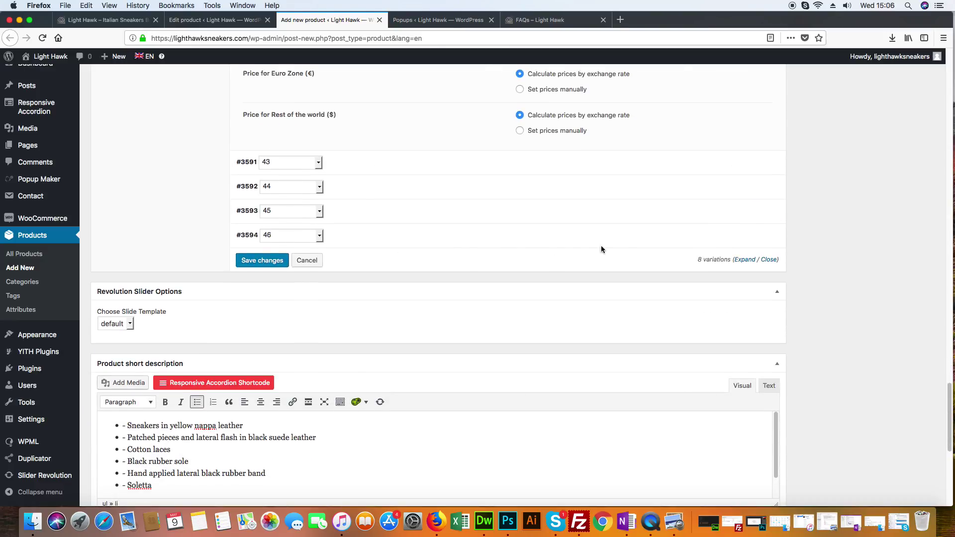
left_click(748, 162)
scroll(440, 202, "down", 2)
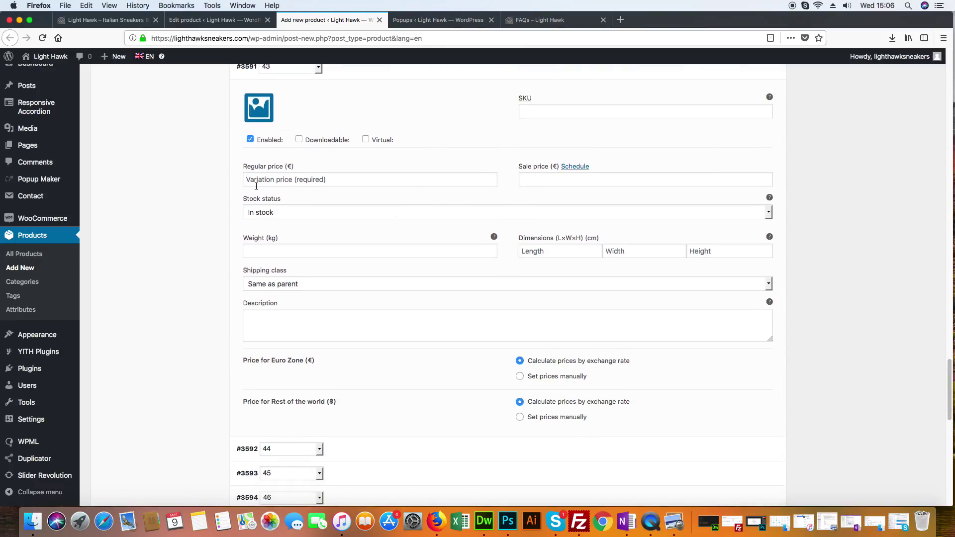
left_click(256, 180)
type("145")
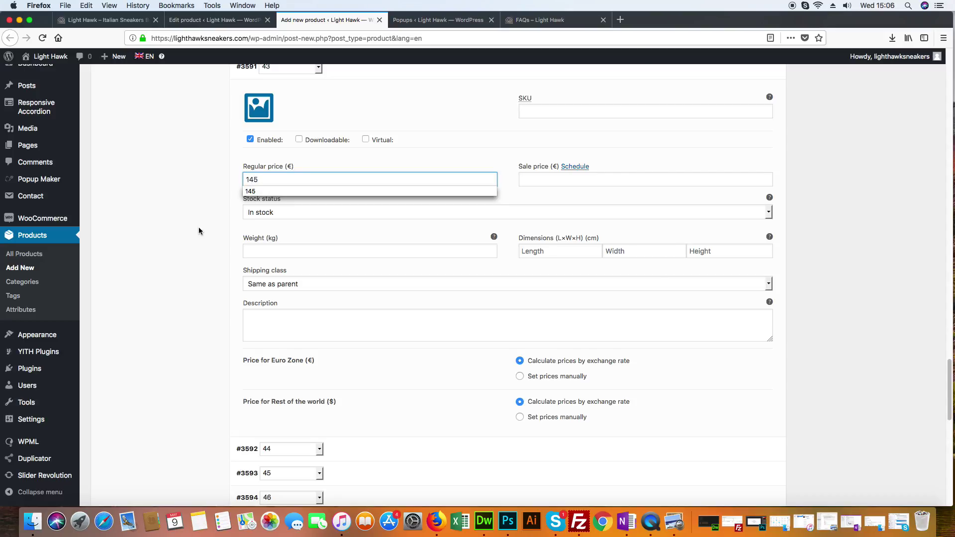
Set the regular price of the size 44 variation to 145 euros
scroll(707, 275, "down", 5)
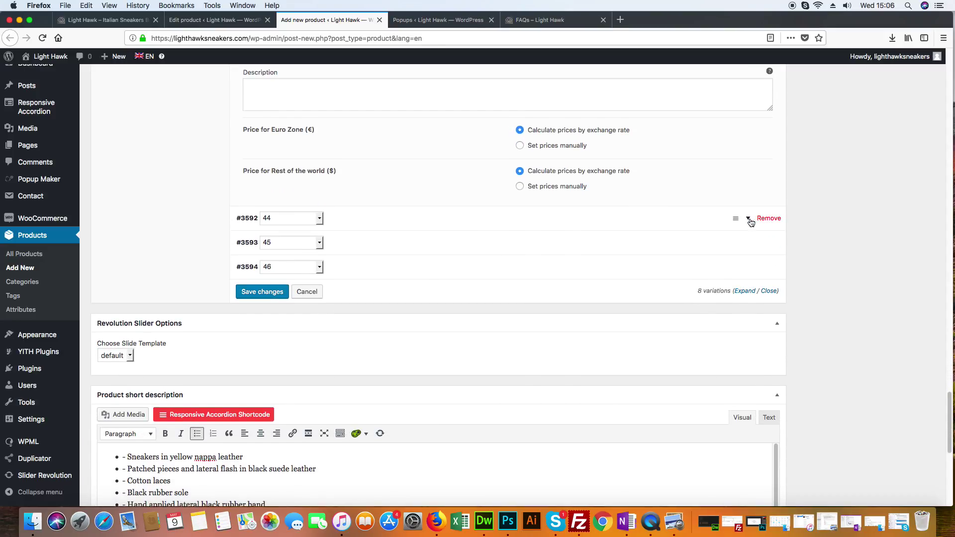
left_click(748, 219)
scroll(448, 224, "down", 3)
left_click(277, 198)
type("1")
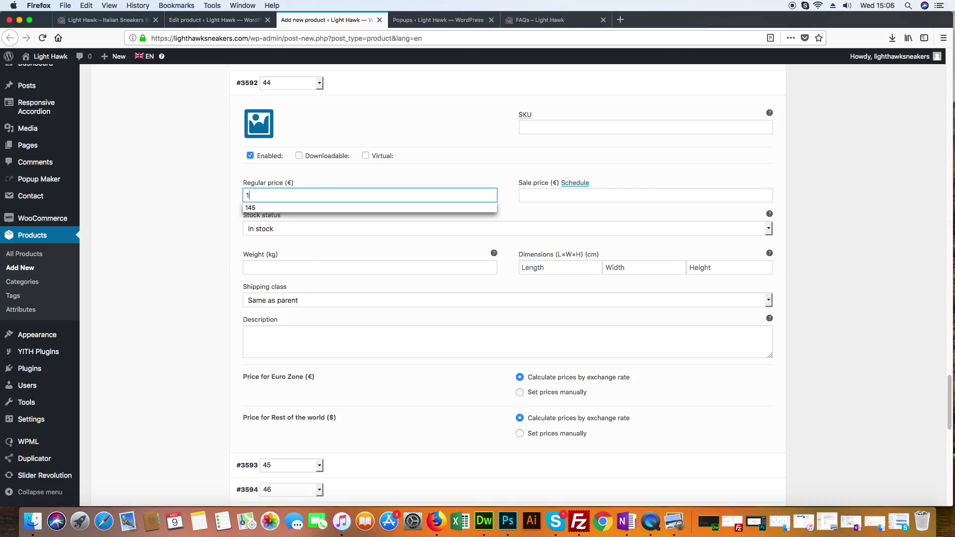
type("45")
left_click(211, 238)
Set the regular price of the size 45 variation to 145 euros
scroll(733, 247, "down", 5)
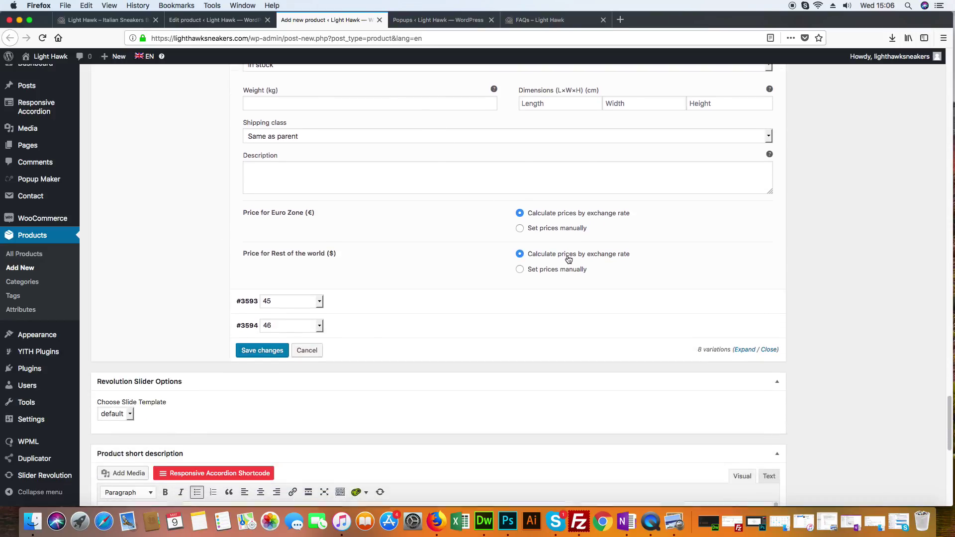
left_click(507, 244)
scroll(295, 283, "down", 4)
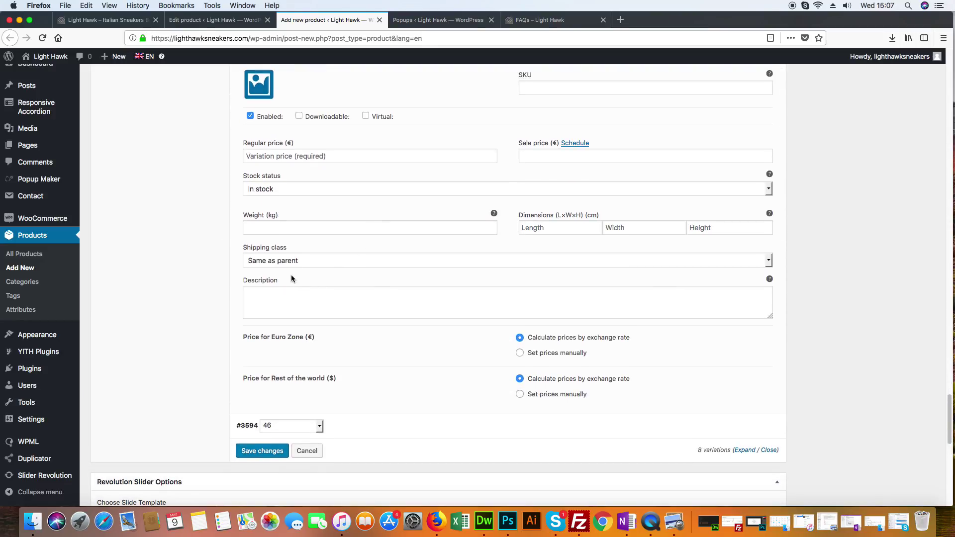
left_click(281, 156)
type("145")
left_click(194, 207)
Set the regular price of the size 46 variation to 145 euros and save the variation changes
scroll(395, 246, "down", 2)
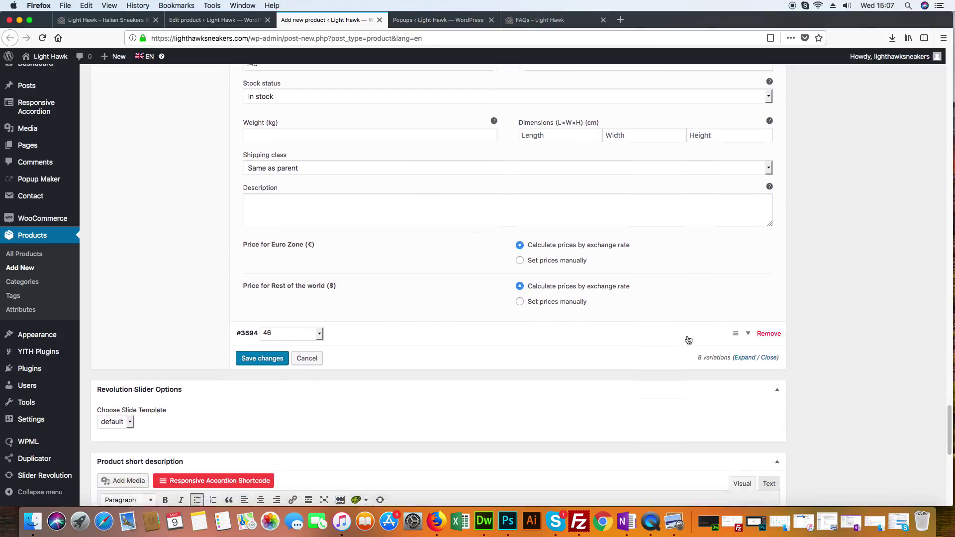
left_click(749, 316)
scroll(313, 336, "down", 2)
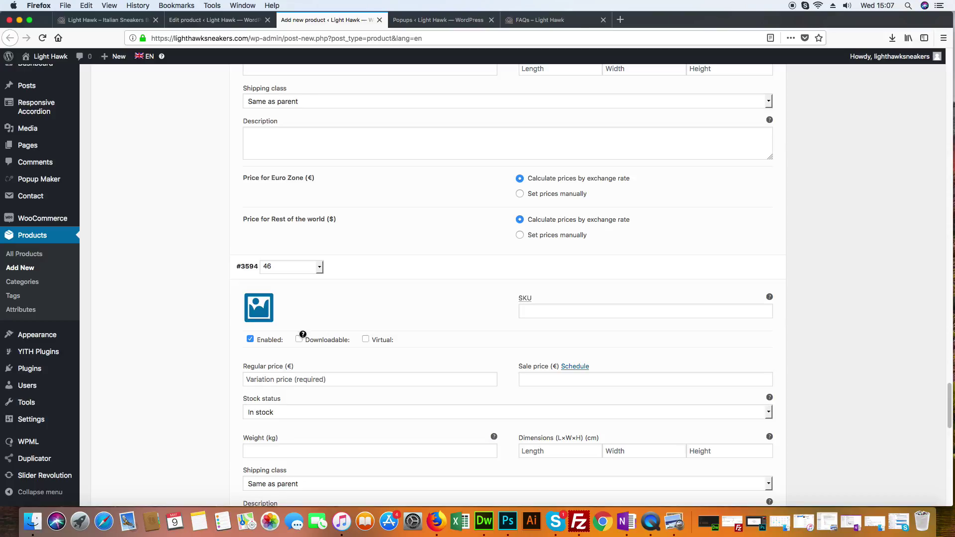
left_click(265, 379)
type("145")
left_click(198, 350)
scroll(788, 182, "down", 4)
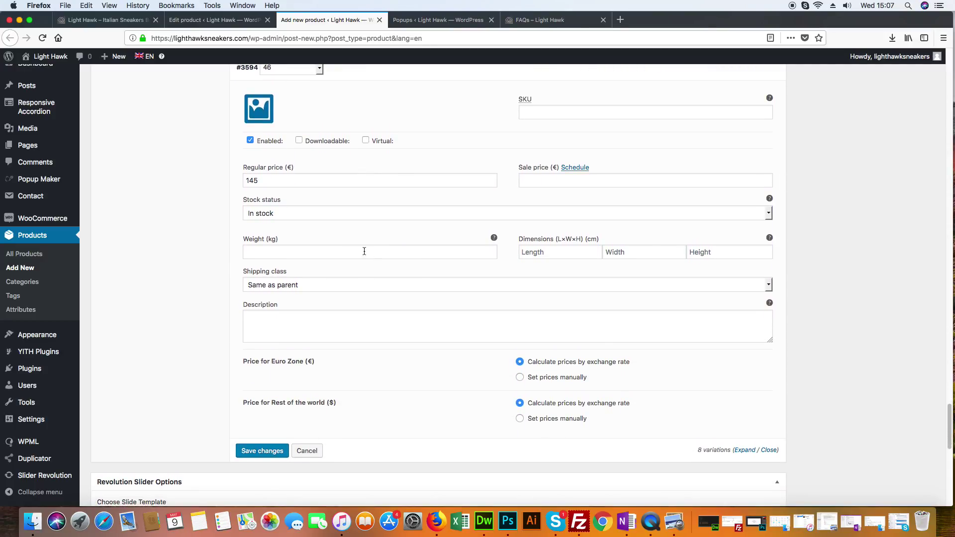
left_click(265, 451)
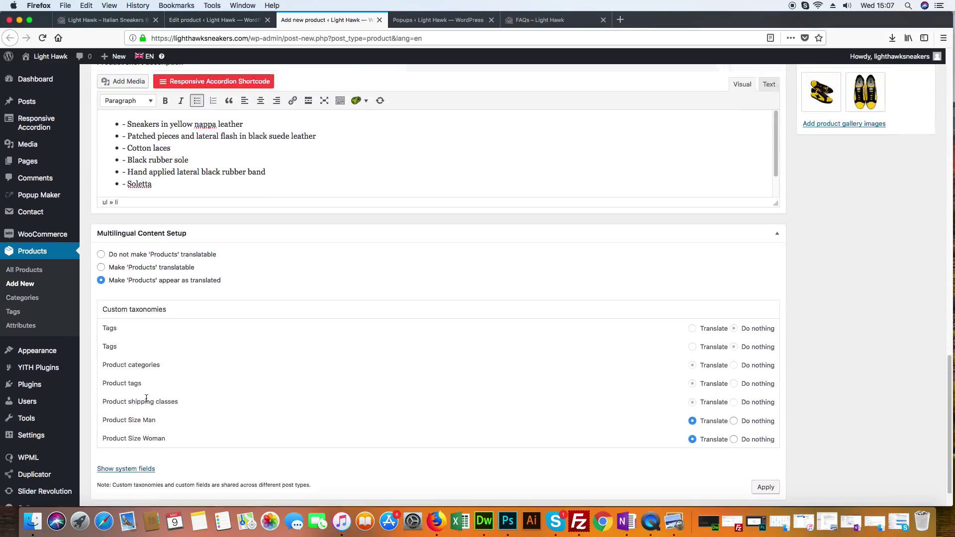
Publish the Sample product with its priced size variations
scroll(145, 401, "up", 5)
scroll(148, 401, "up", 6)
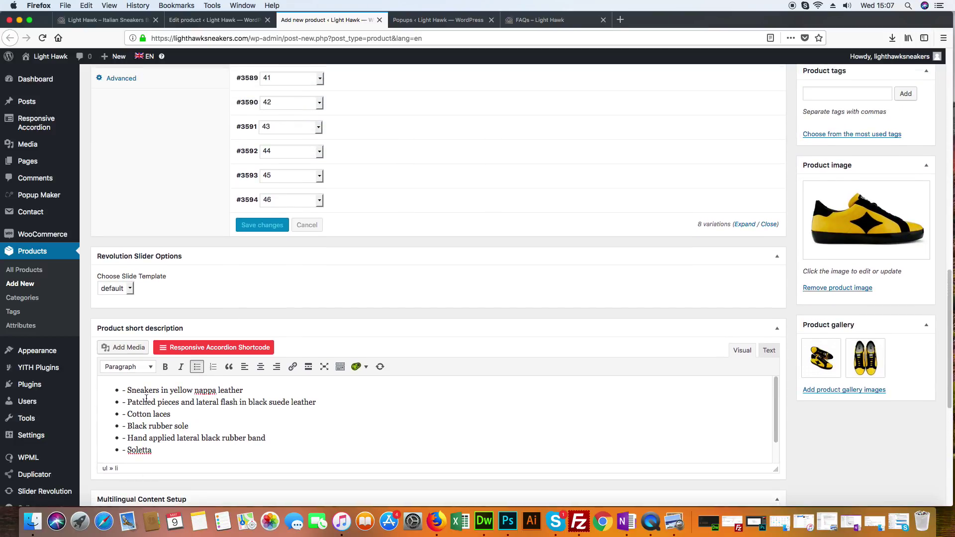
scroll(146, 401, "up", 2)
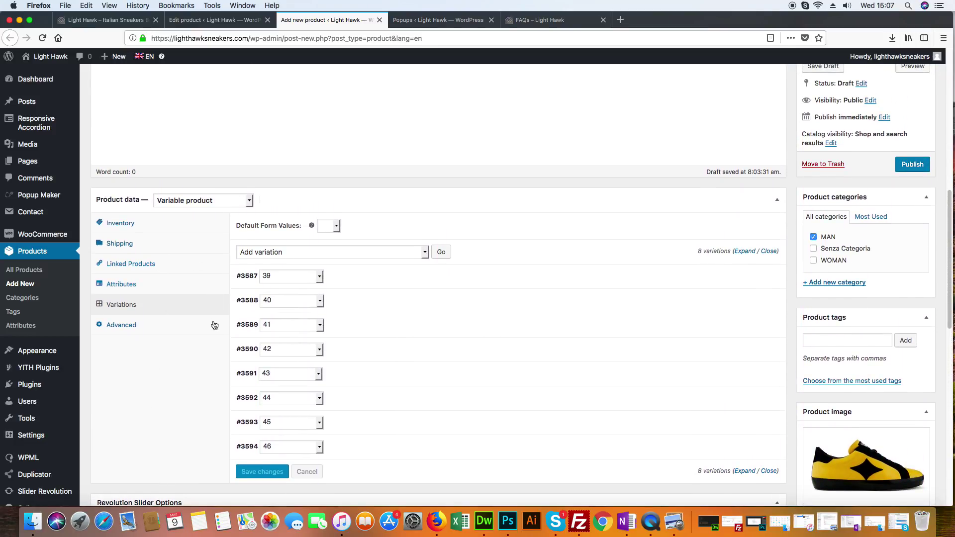
scroll(213, 331, "up", 4)
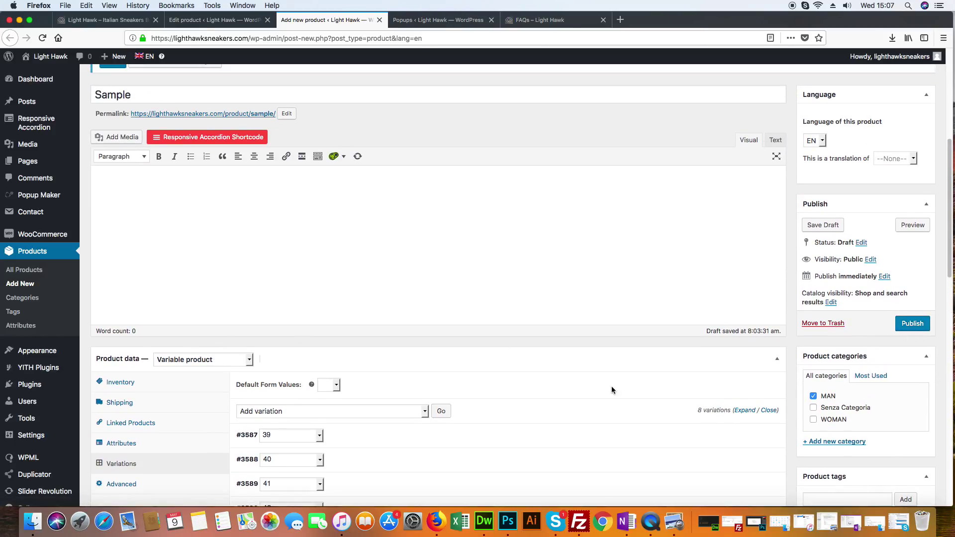
scroll(612, 386, "up", 1)
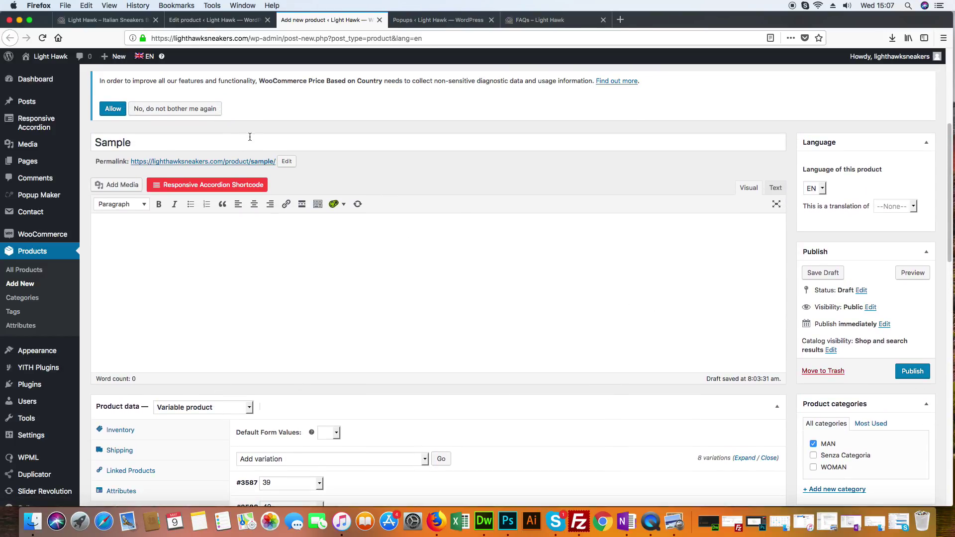
left_click(913, 372)
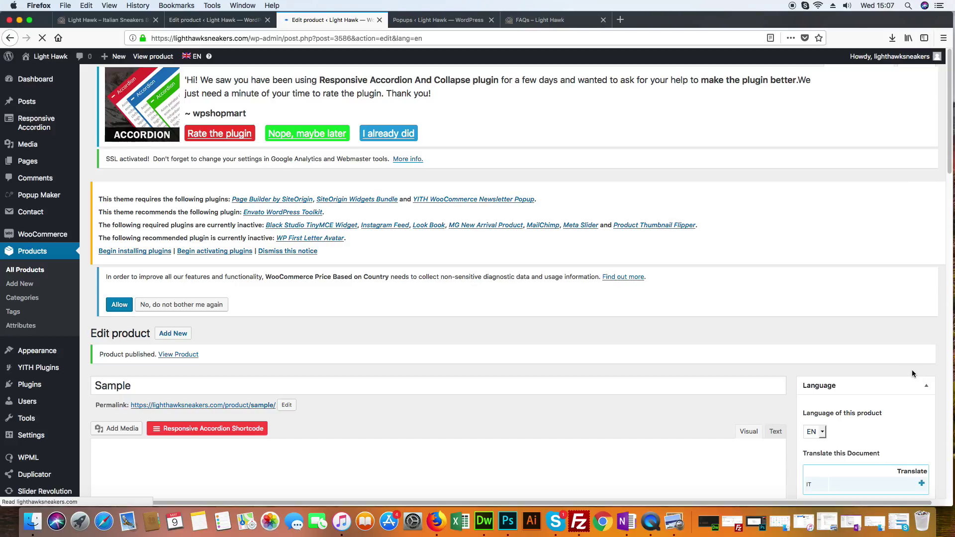
Open the published Sample product's page from its permalink in a new browser tab
scroll(591, 394, "down", 1)
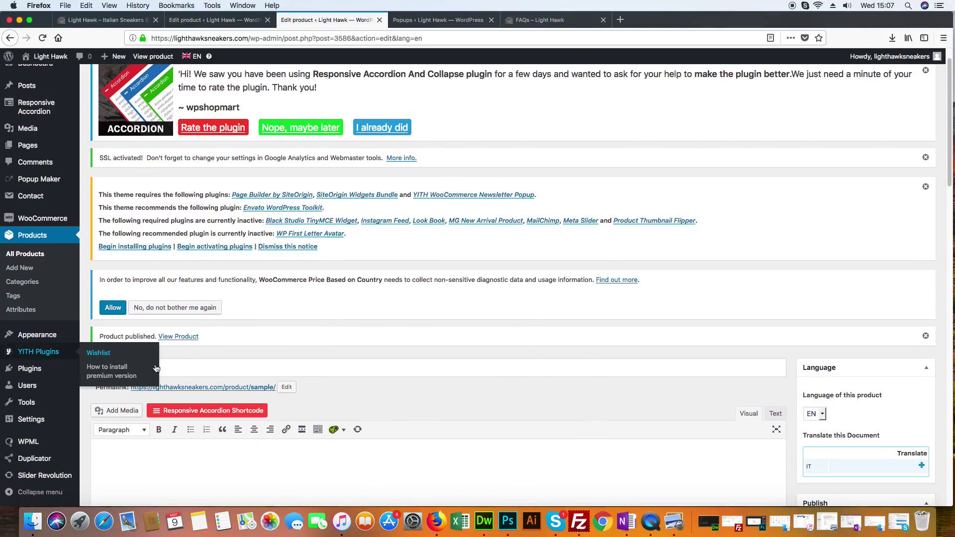
right_click(272, 387)
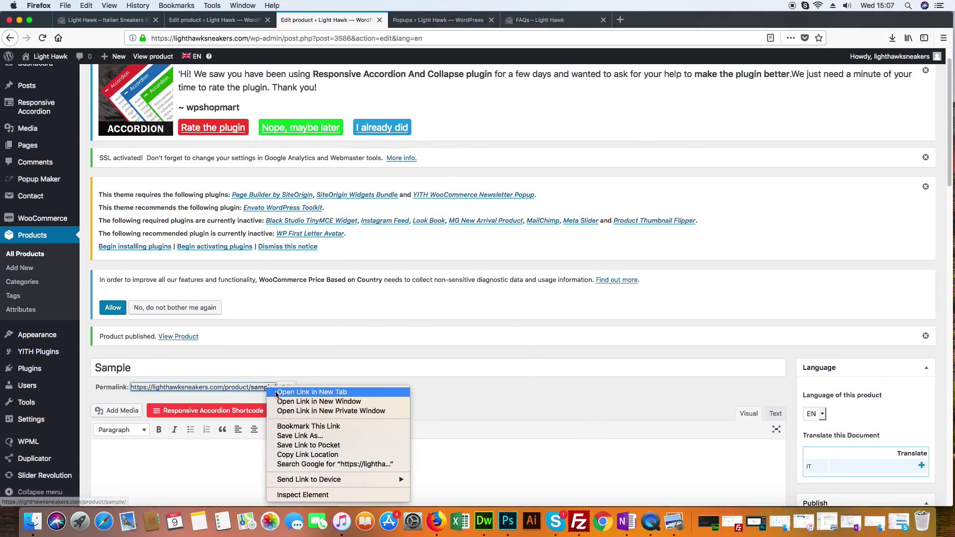
left_click(315, 390)
left_click(437, 19)
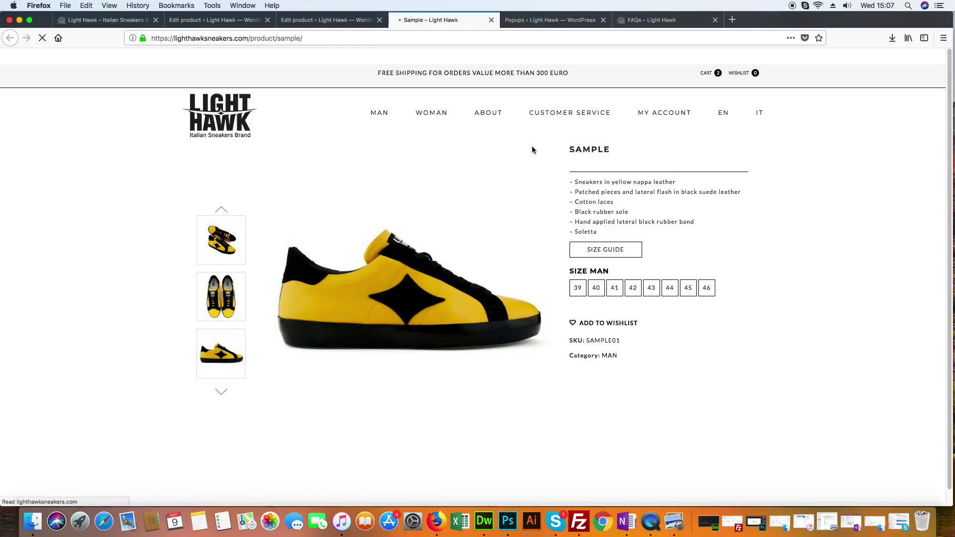
Check the size guide popup on the Sample product page, close it, and raise the quantity to 2
left_click(608, 251)
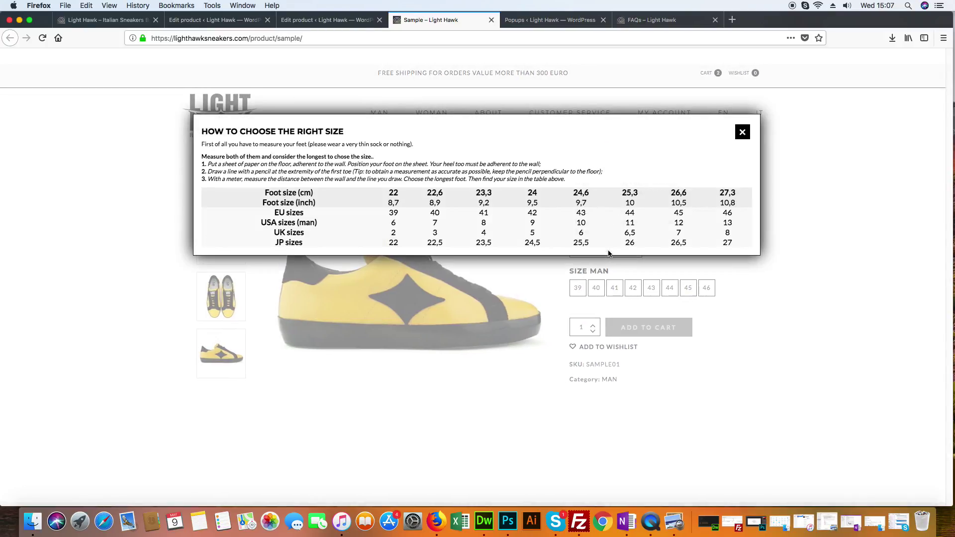
left_click(741, 132)
left_click(593, 326)
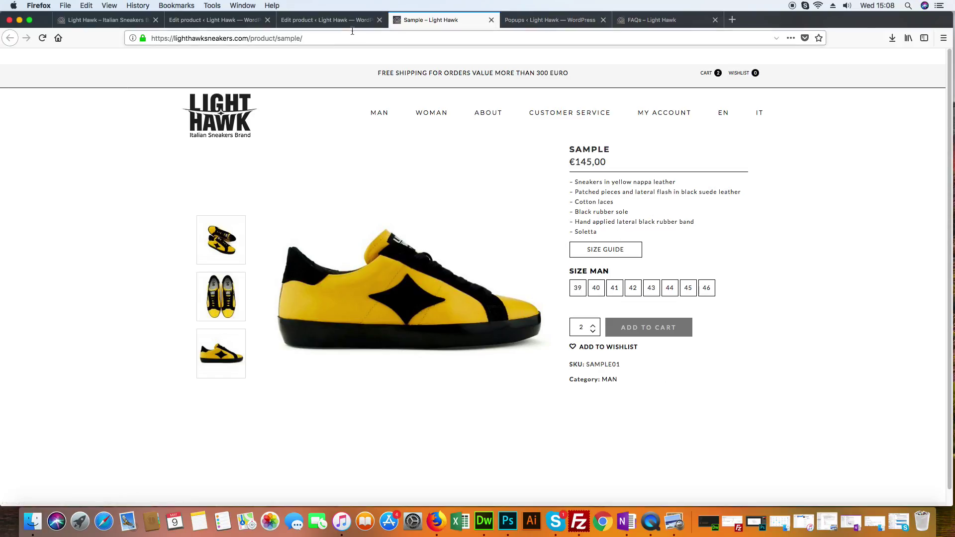
Start an Italian translation of the Sample product and copy its content from the English version
left_click(330, 20)
scroll(756, 332, "down", 2)
scroll(756, 333, "down", 3)
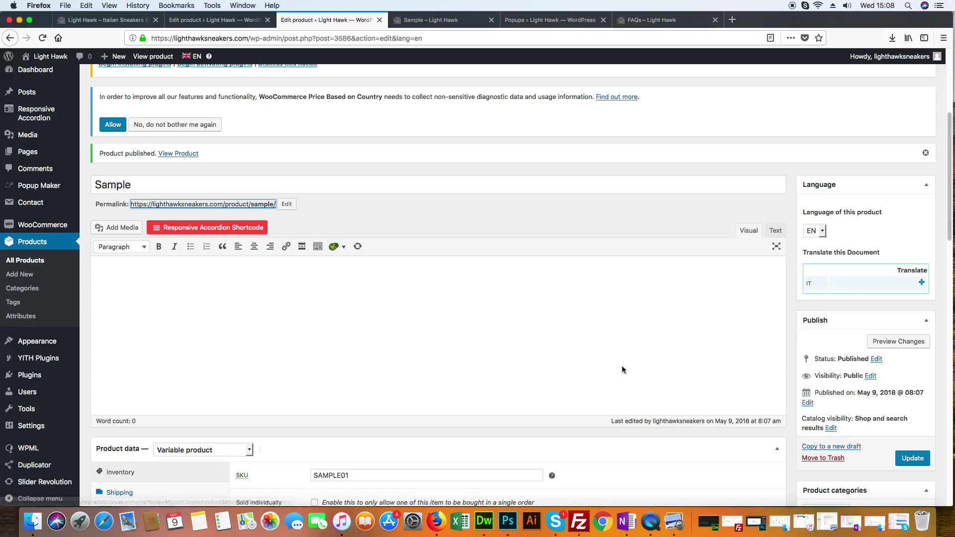
scroll(188, 197, "up", 2)
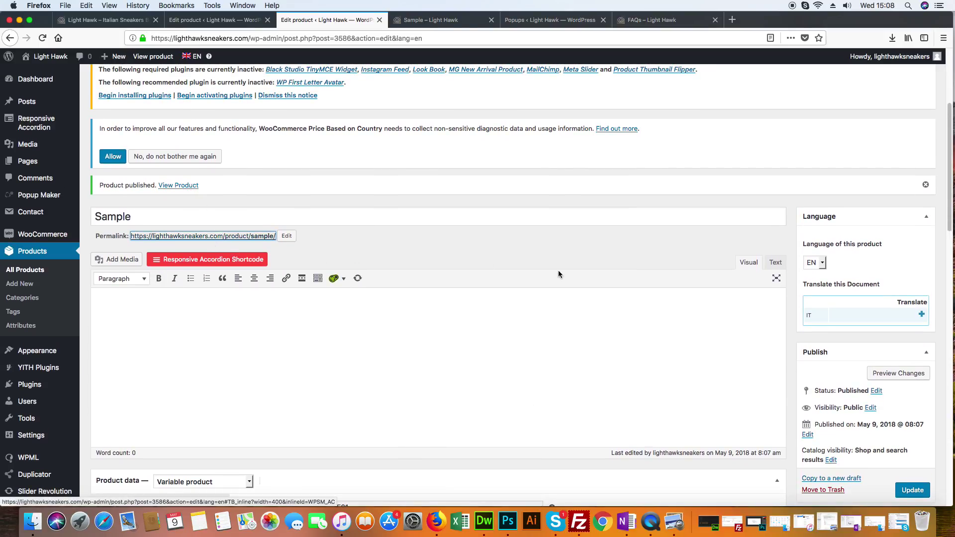
scroll(779, 264, "down", 2)
left_click(922, 275)
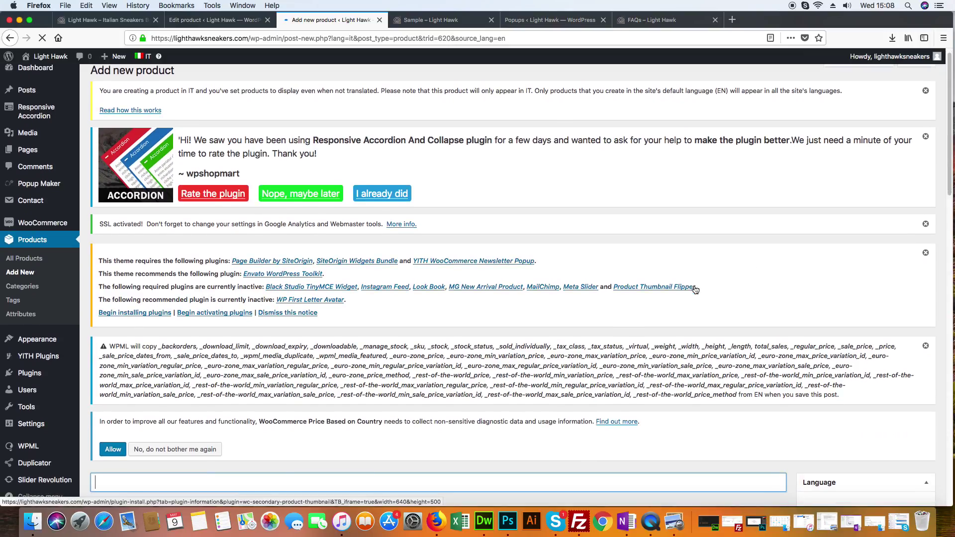
scroll(695, 290, "down", 6)
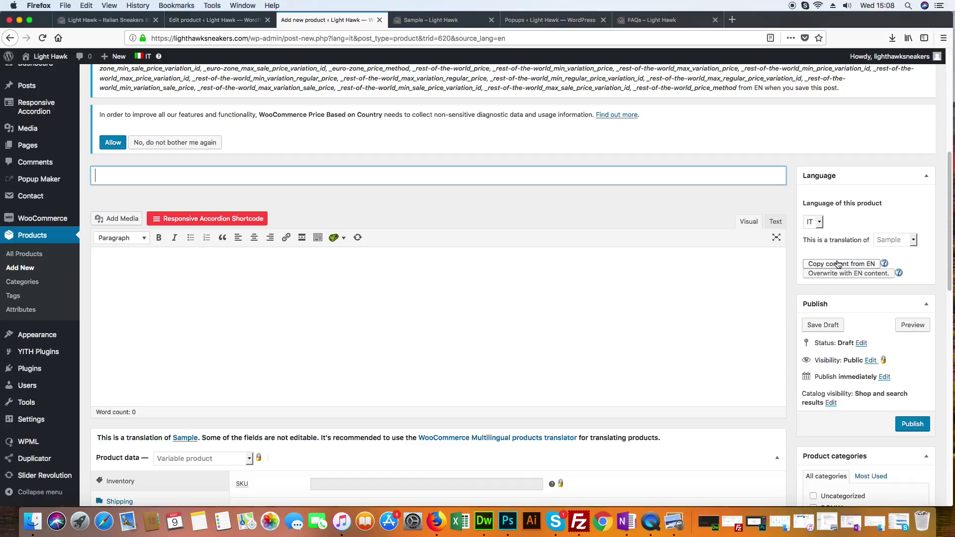
left_click(844, 265)
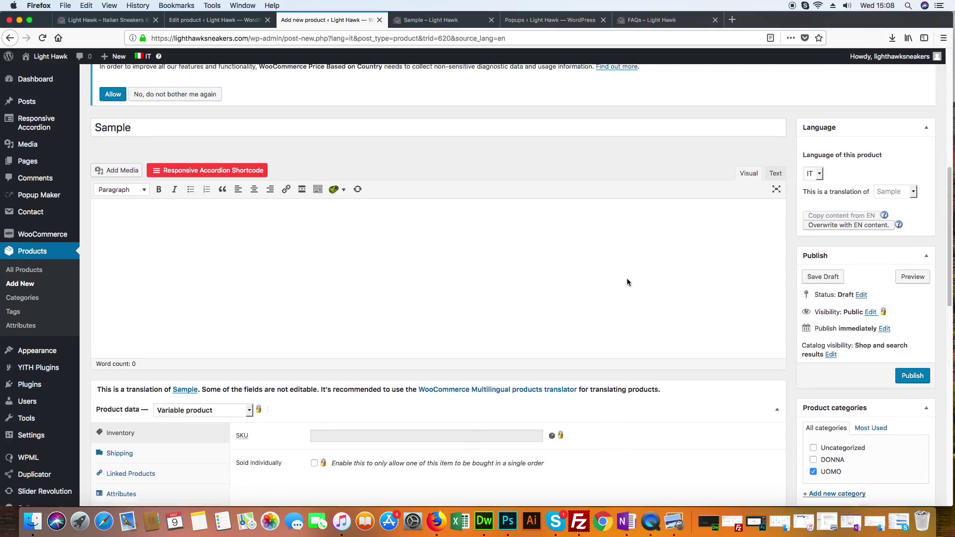
Copy the CSS class popmake-tabella-taglie-uomo of the Tabella Taglie Uomo popup from the popup list
scroll(627, 282, "down", 5)
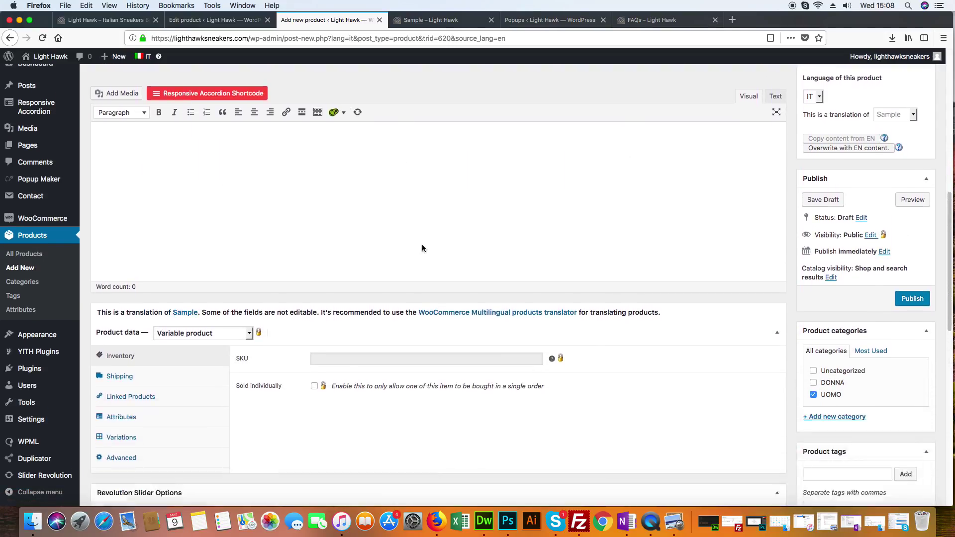
scroll(428, 247, "down", 3)
scroll(437, 247, "down", 4)
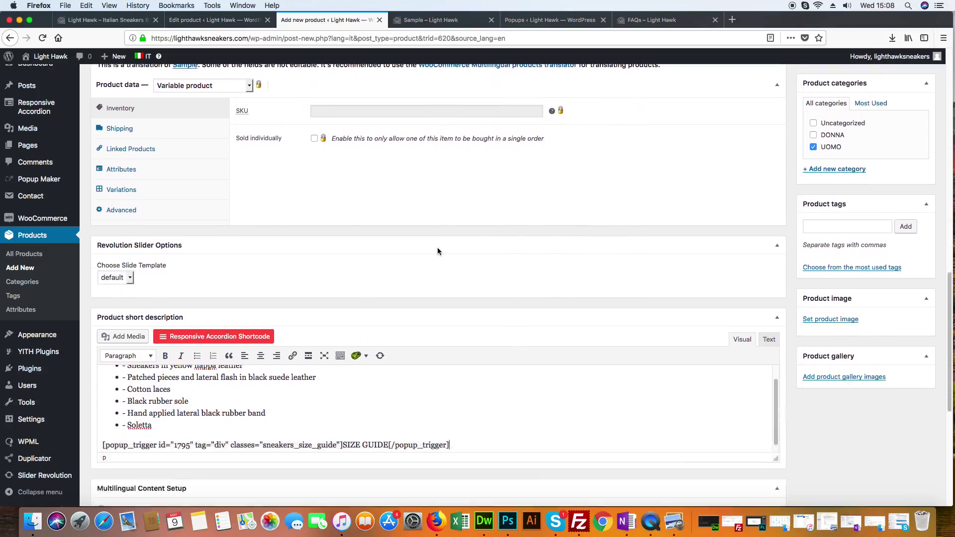
scroll(443, 250, "down", 3)
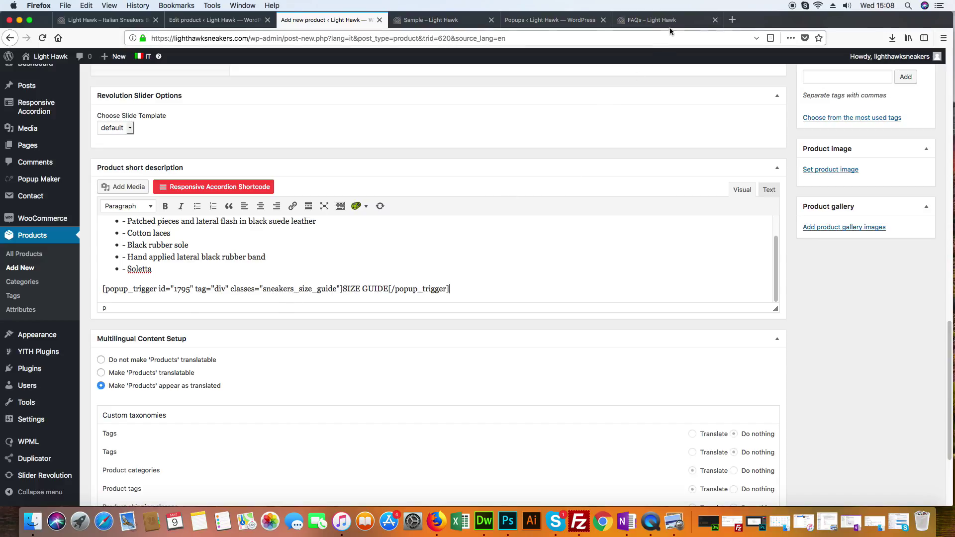
left_click(565, 22)
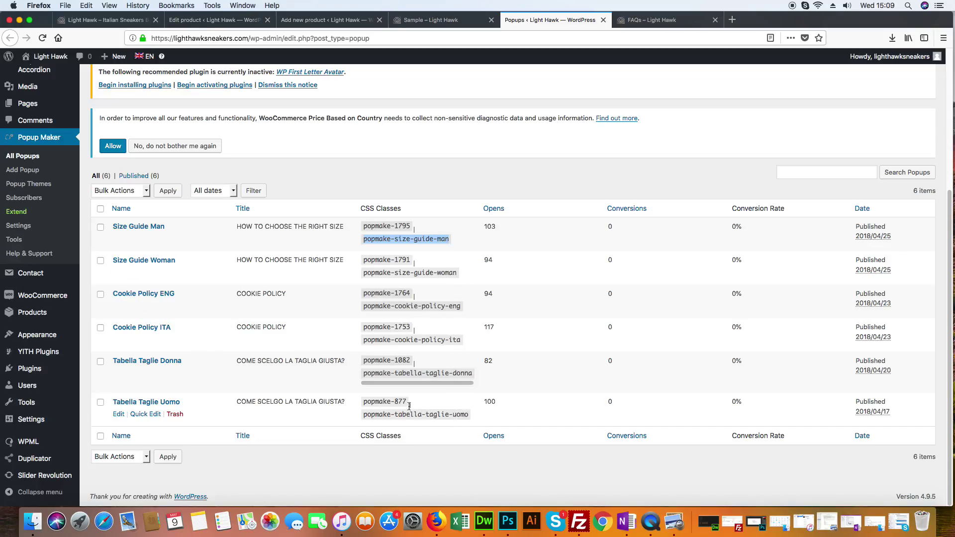
left_click_drag(467, 418, 362, 419)
right_click(399, 418)
left_click(413, 424)
Set the popup trigger id to 877 in the Italian product's short description shortcode
left_click(450, 20)
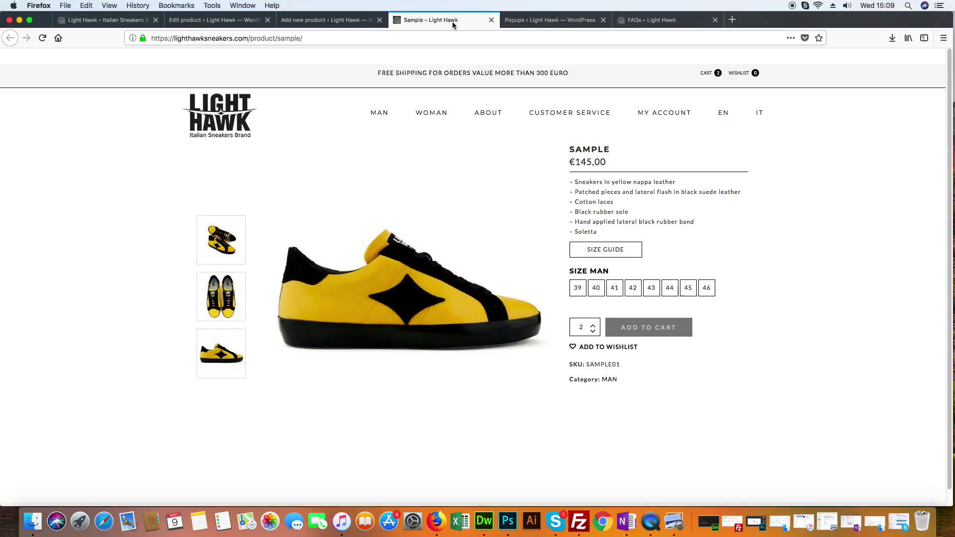
left_click(334, 19)
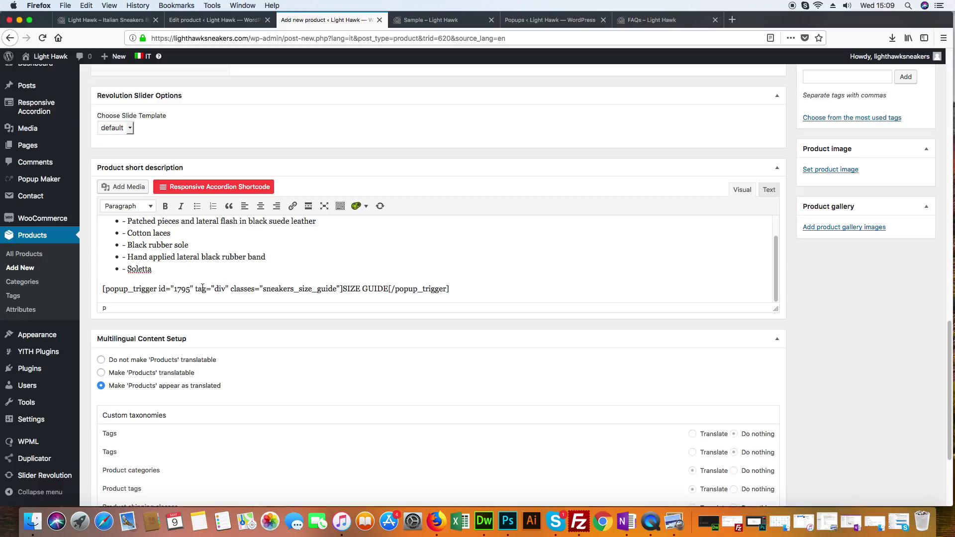
left_click_drag(189, 292, 177, 290)
type("8")
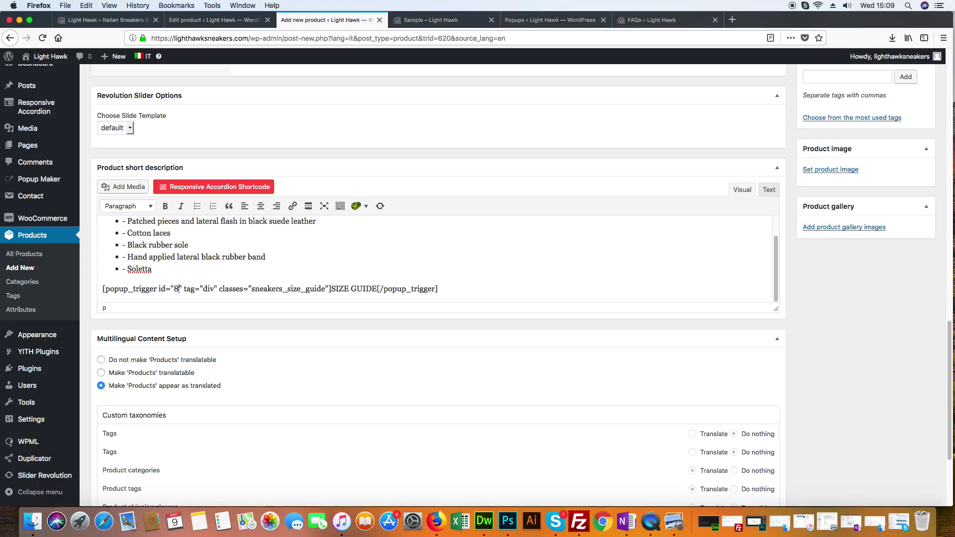
type("77")
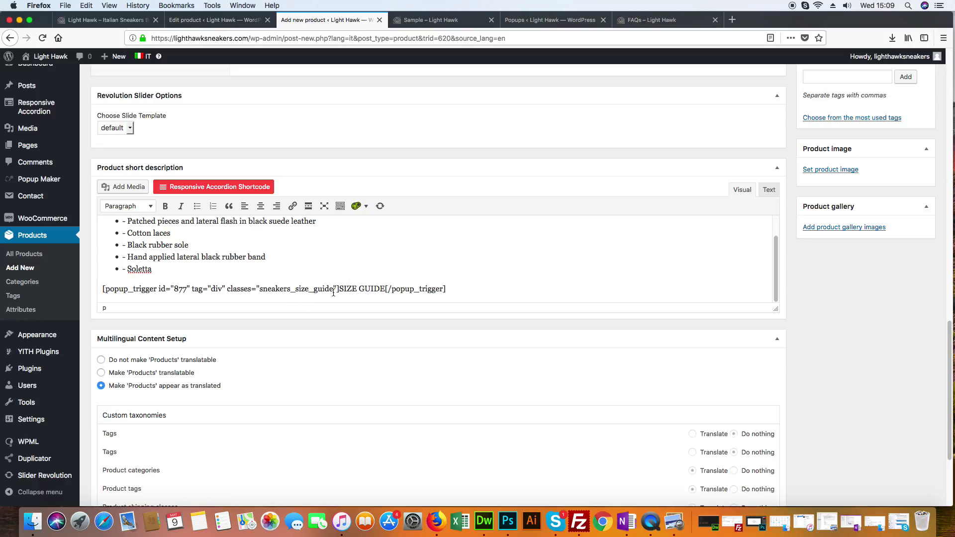
Try to paste the copied popup class over sneakers_size_guide in the visual editor, and undo the paste
left_click_drag(332, 293, 260, 291)
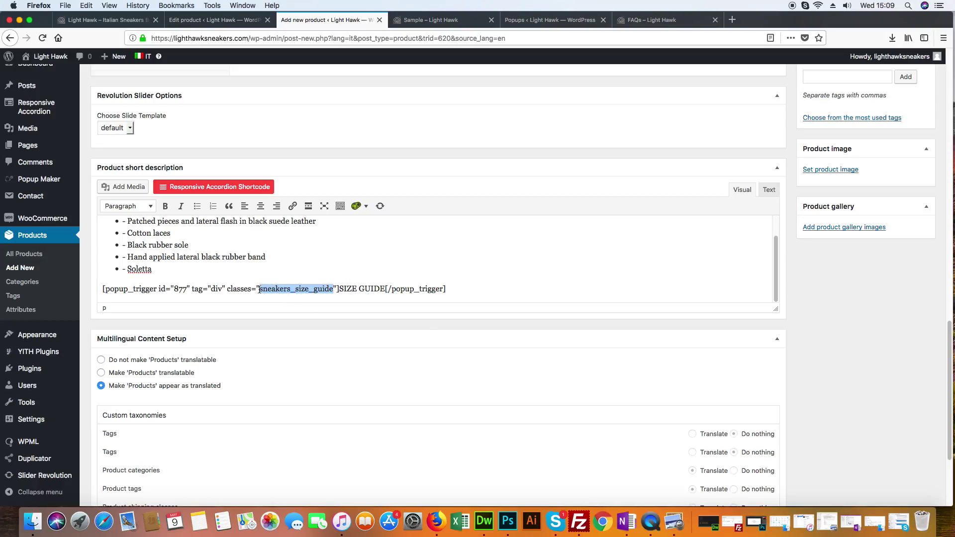
right_click(269, 288)
left_click(297, 328)
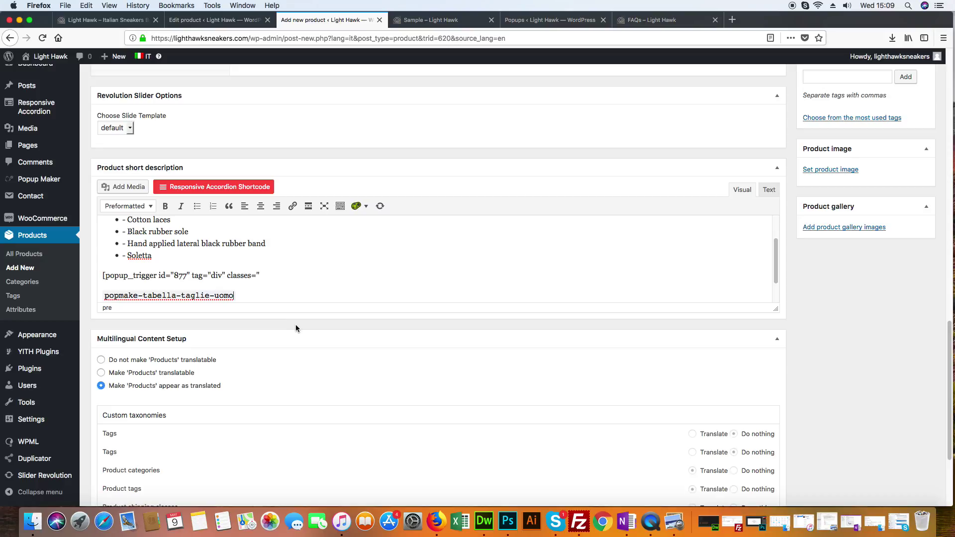
key("super+z")
left_click(317, 292)
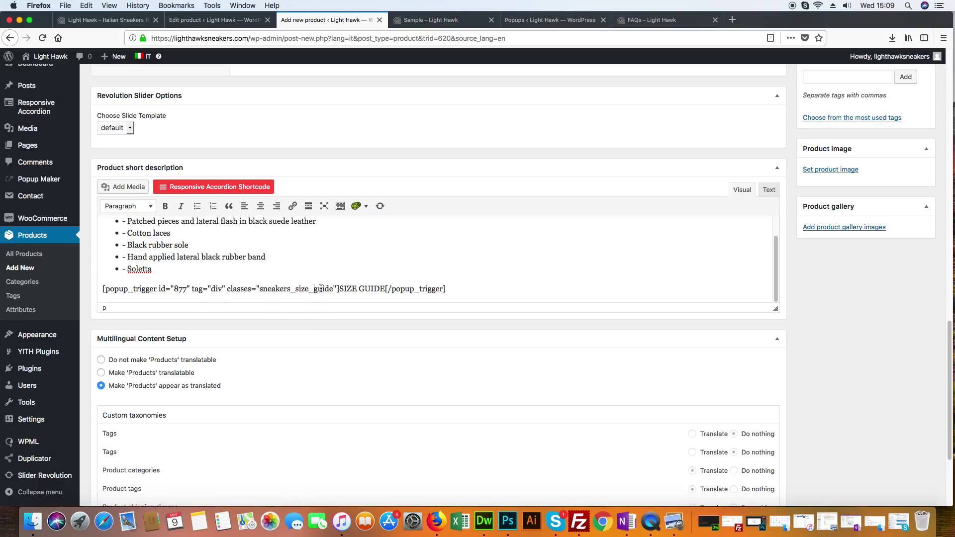
Replace the shortcode's sneakers_size_guide class with popmake-tabella-taglie-uomo in the short description's text view
left_click(770, 190)
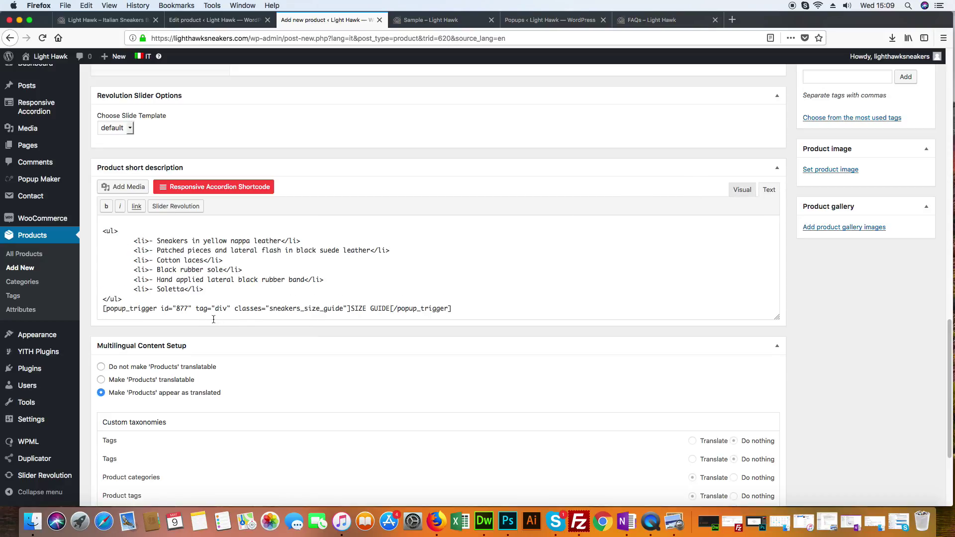
left_click_drag(344, 309, 272, 309)
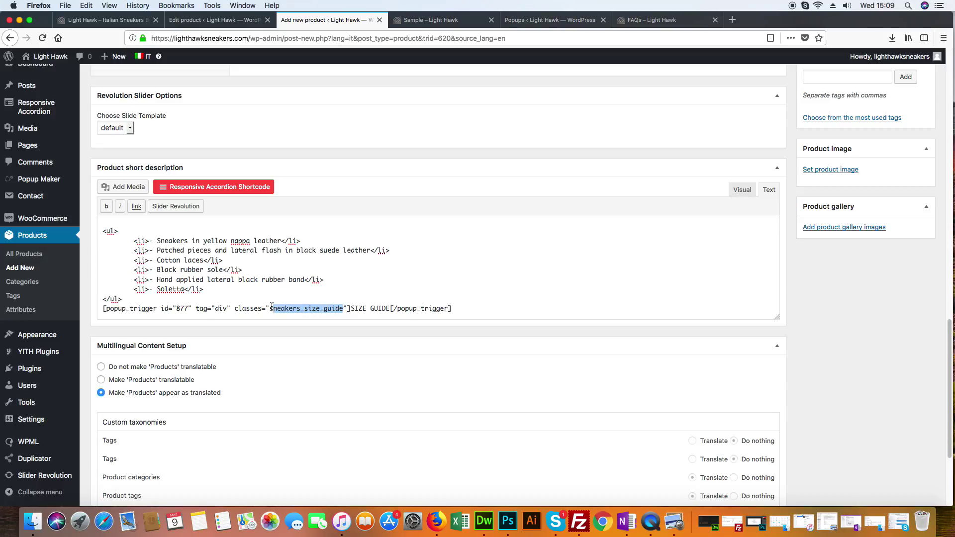
right_click(273, 308)
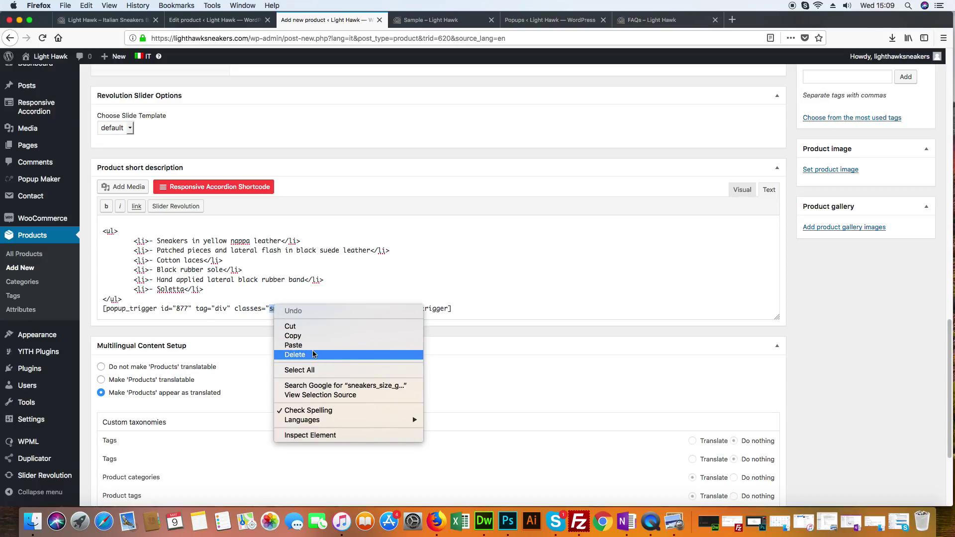
left_click(314, 348)
Change the popup trigger's label in the short description shortcode to "GIUDA TAGLIE"
left_click_drag(421, 308, 383, 305)
type("G")
type("IUDA TAG")
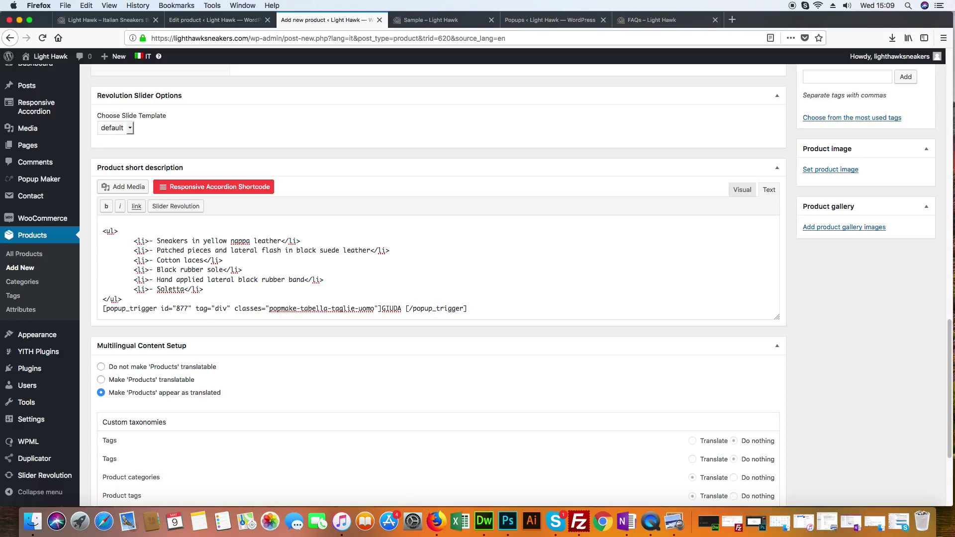
type("LIE")
Publish the Italian translation of the Sample product
scroll(678, 345, "up", 2)
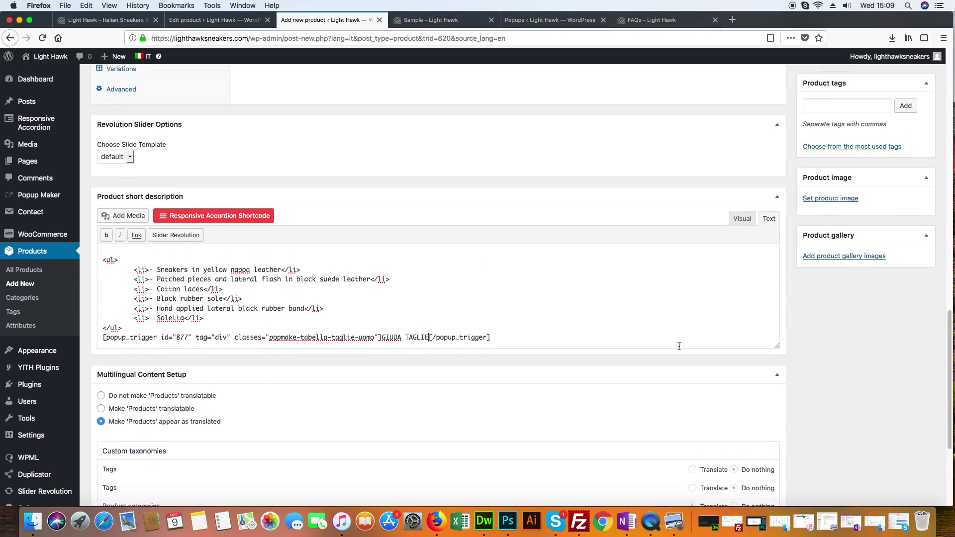
scroll(679, 346, "up", 5)
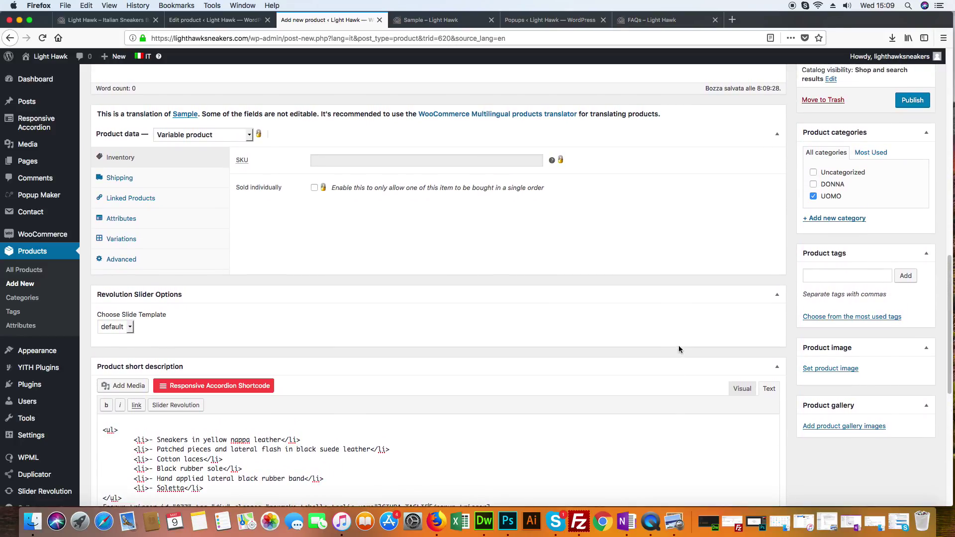
scroll(679, 349, "up", 1)
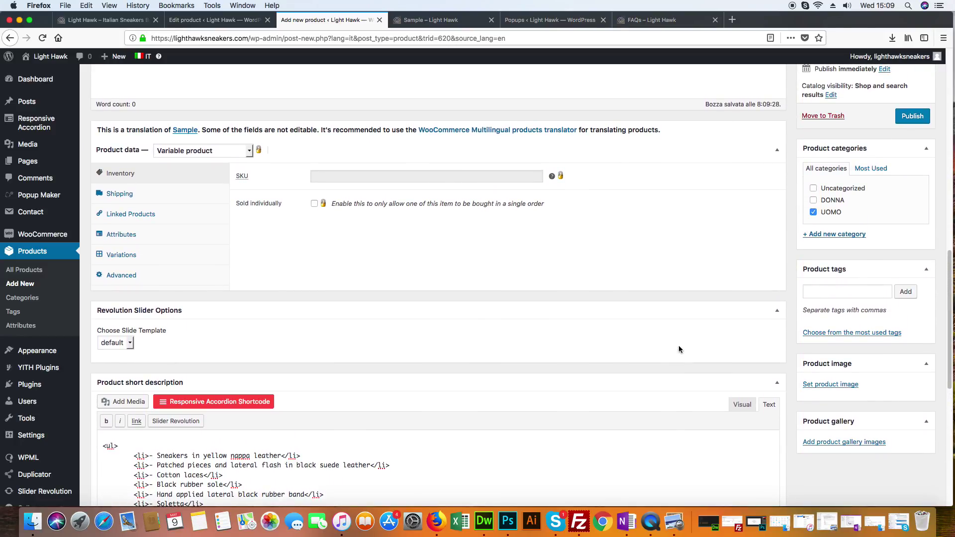
scroll(677, 349, "up", 6)
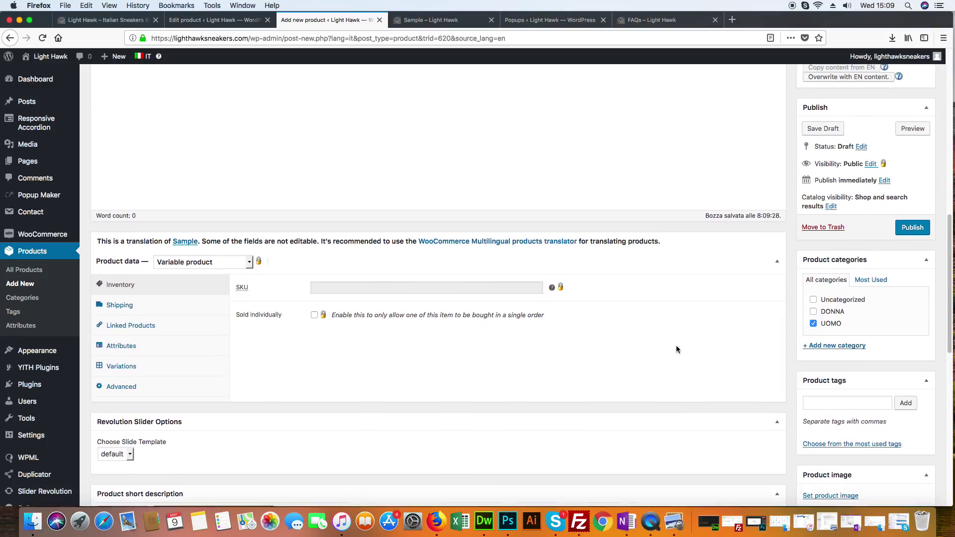
scroll(676, 349, "up", 1)
scroll(676, 349, "down", 4)
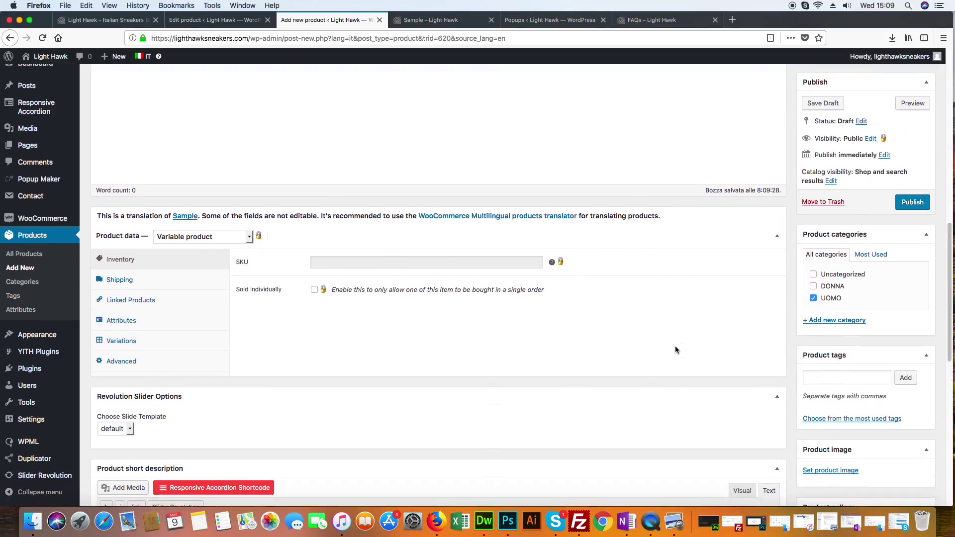
scroll(676, 350, "up", 6)
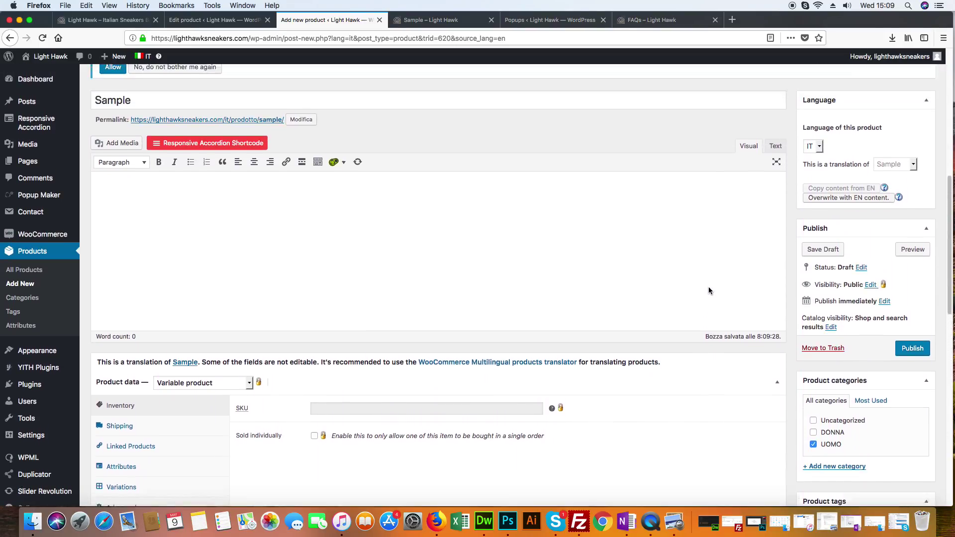
scroll(700, 290, "down", 1)
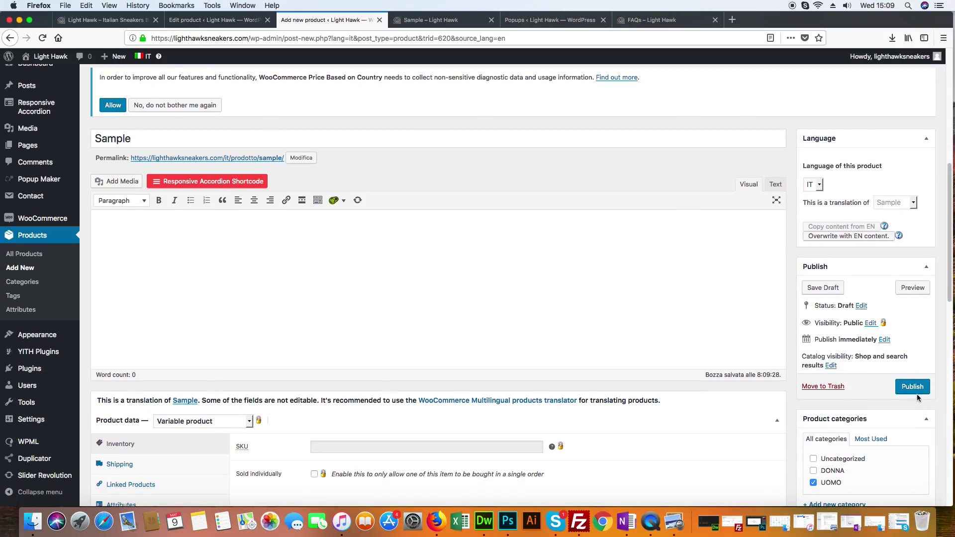
left_click(918, 392)
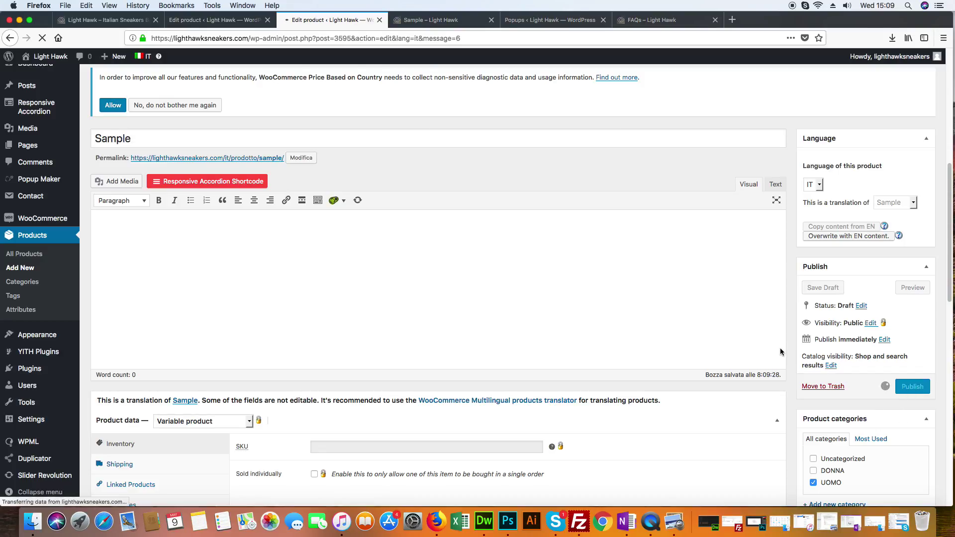
scroll(649, 349, "down", 15)
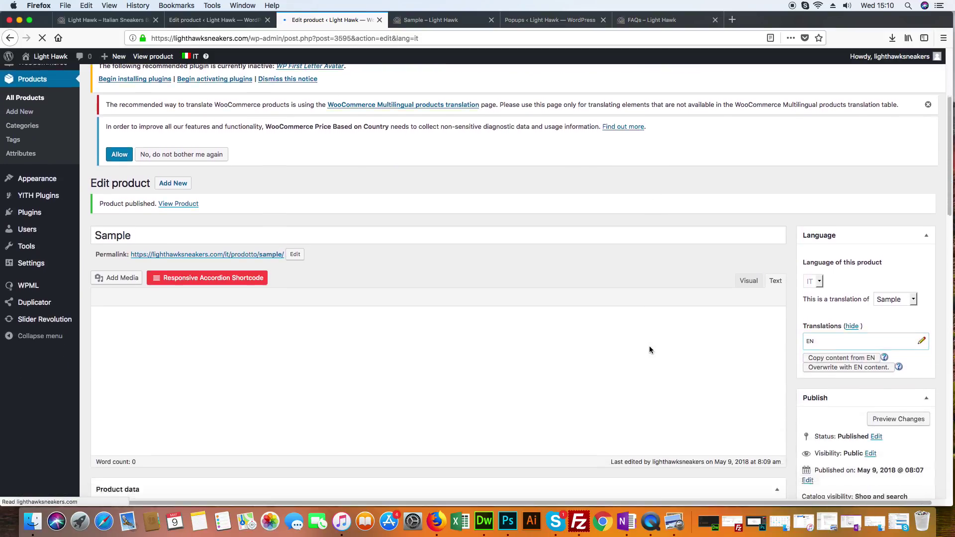
scroll(649, 349, "down", 10)
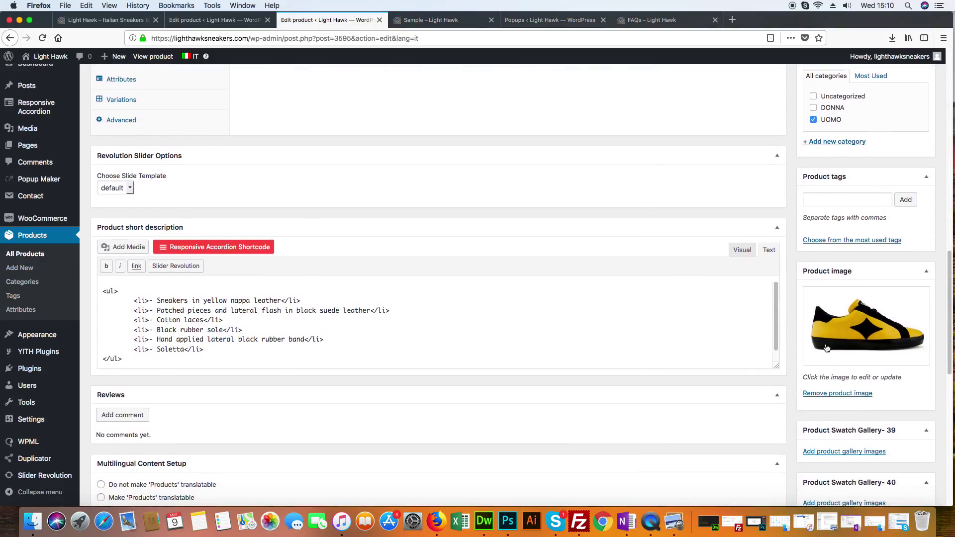
Open the published Italian Sample product page in a new browser tab, check its gallery, and switch it to the English version
scroll(811, 369, "down", 5)
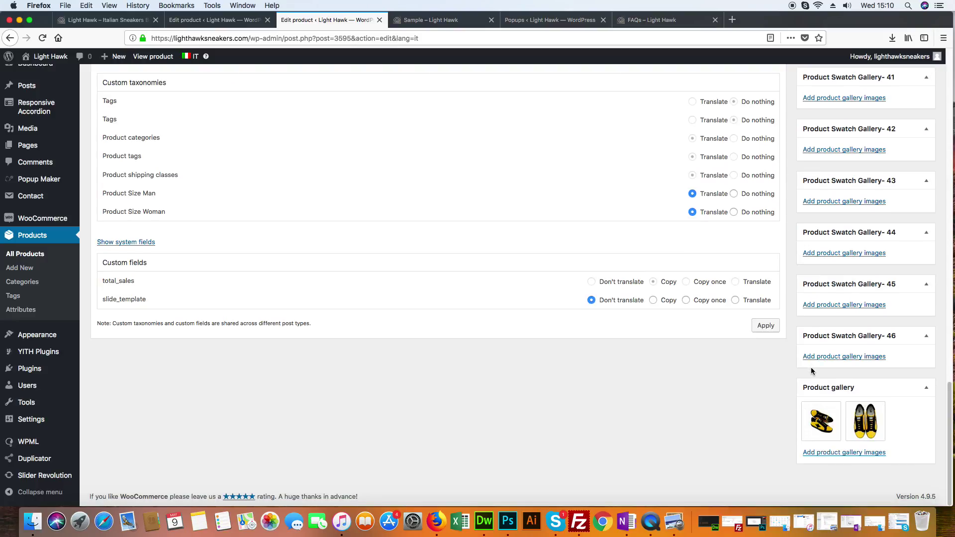
scroll(675, 368, "up", 4)
scroll(674, 364, "up", 15)
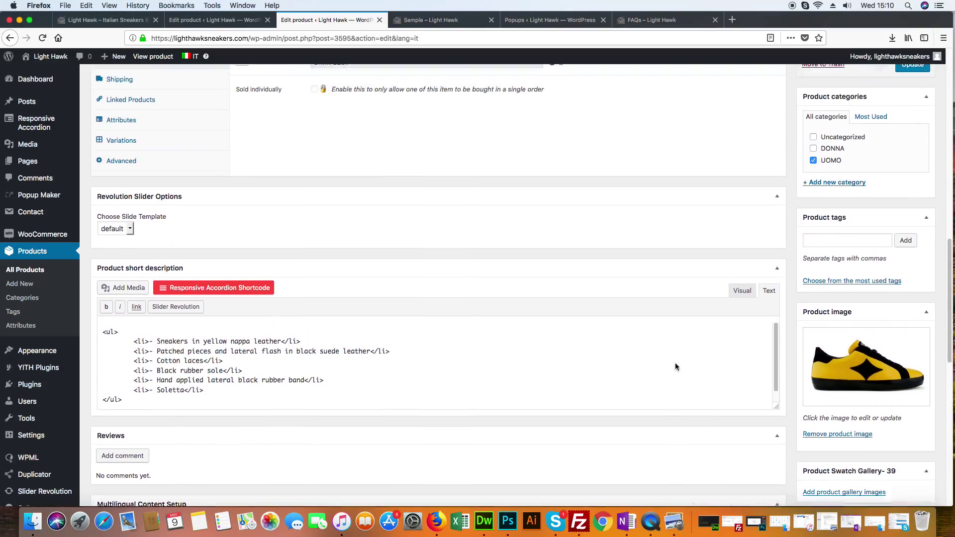
scroll(583, 296, "up", 9)
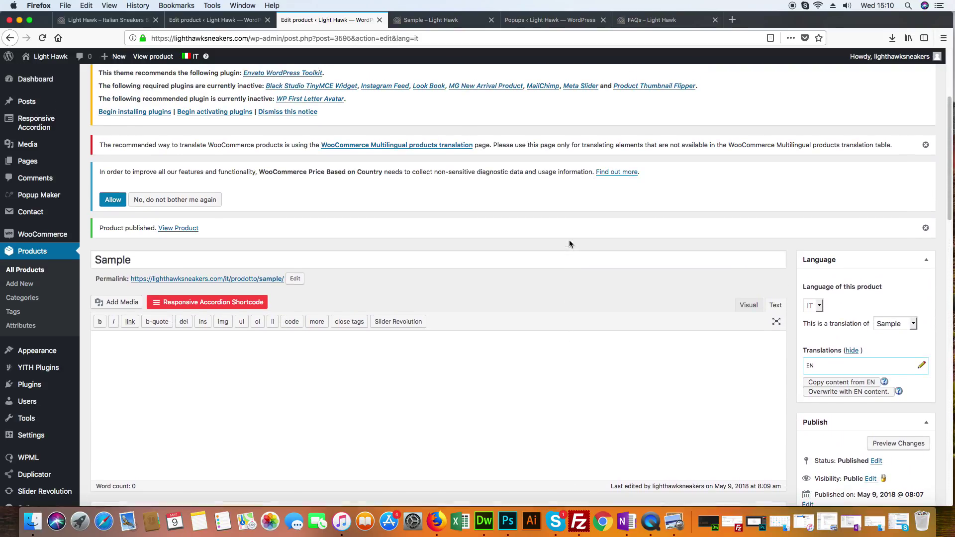
right_click(273, 283)
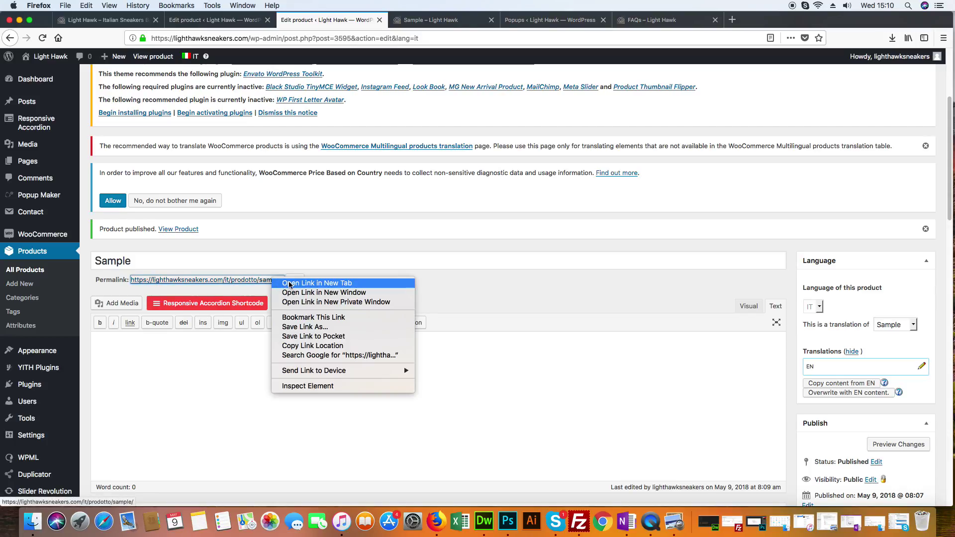
left_click(299, 284)
left_click(427, 20)
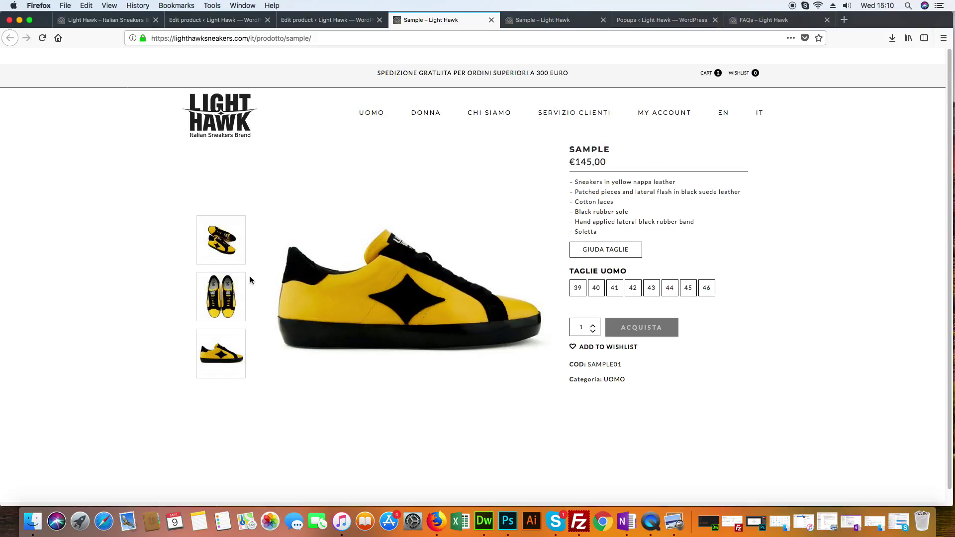
left_click(229, 293)
left_click(725, 117)
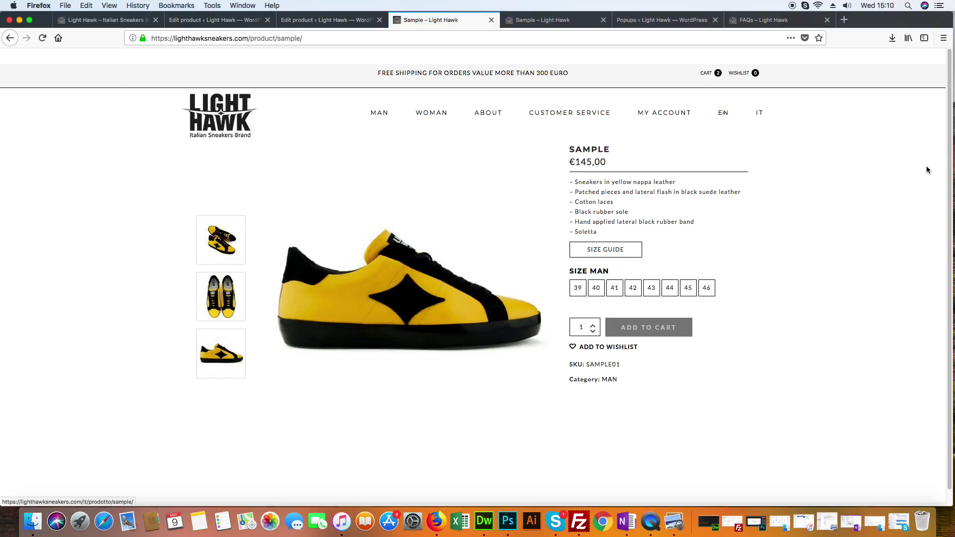
Go back to the WordPress admin, show the product list in English, and open the Sample product for editing
left_click(332, 24)
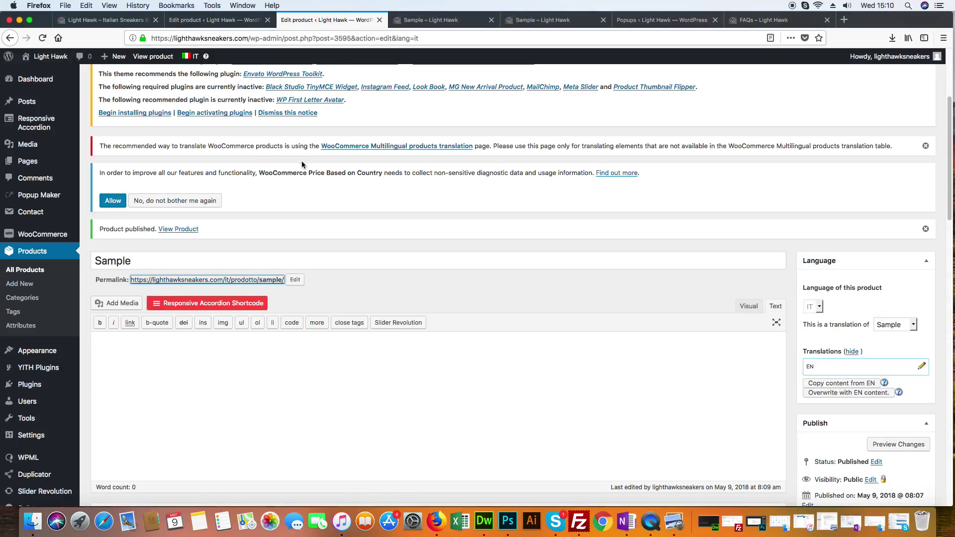
left_click(36, 271)
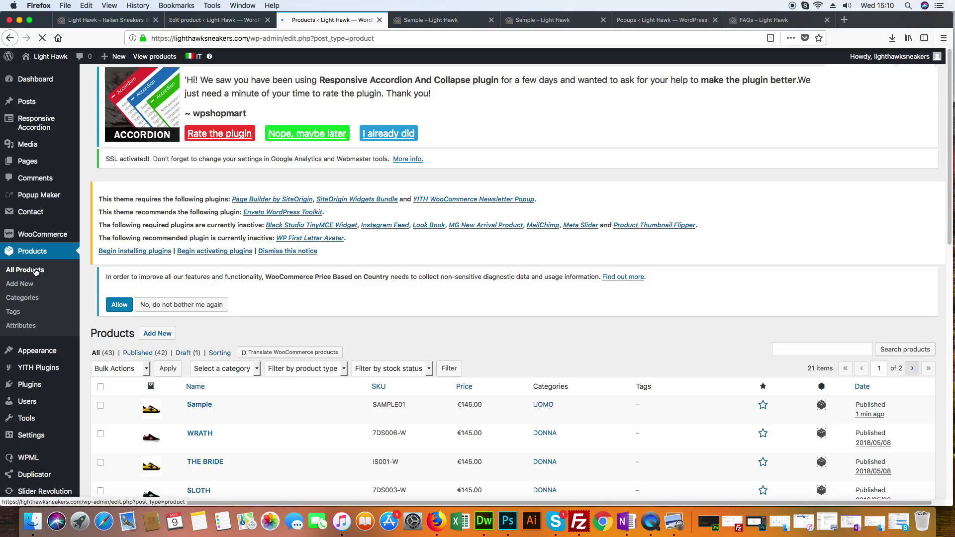
mouse_move(190, 60)
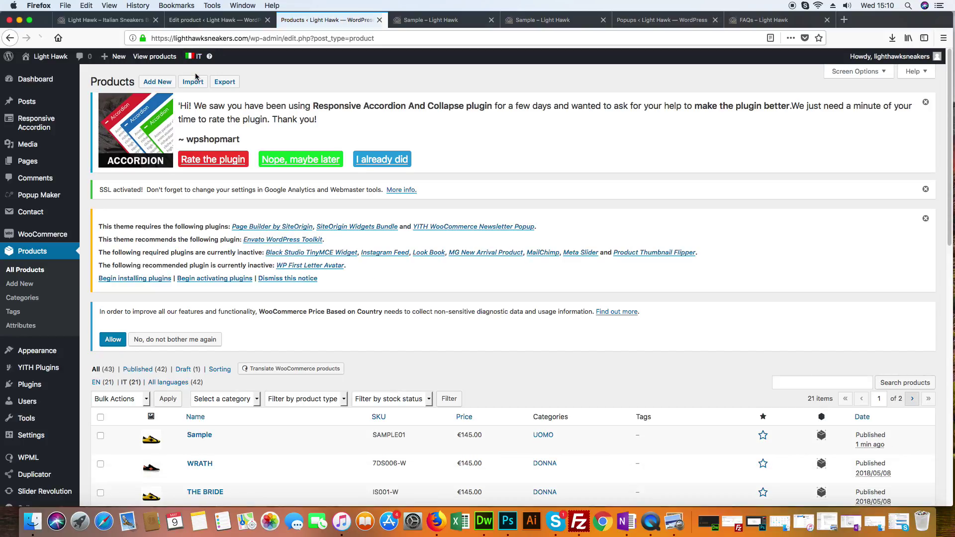
left_click(199, 74)
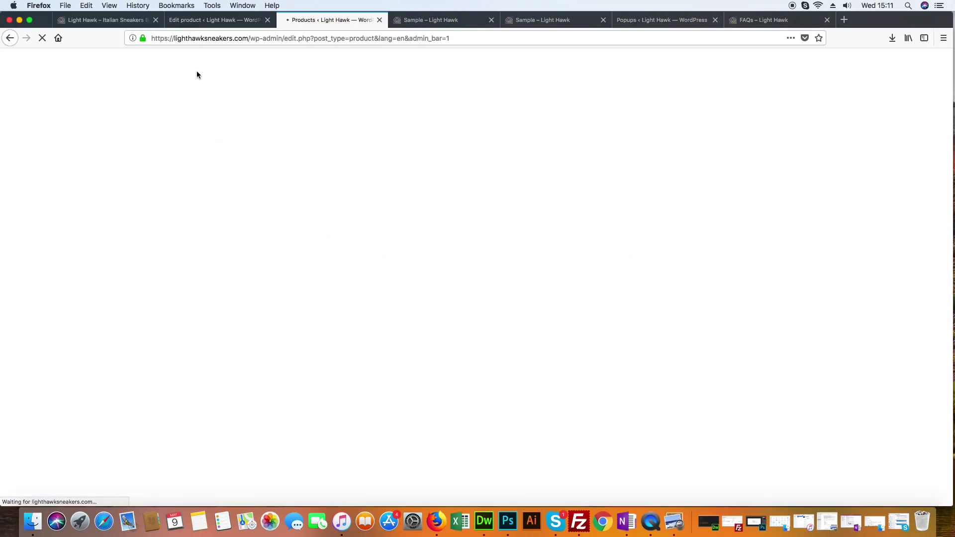
scroll(317, 250, "down", 5)
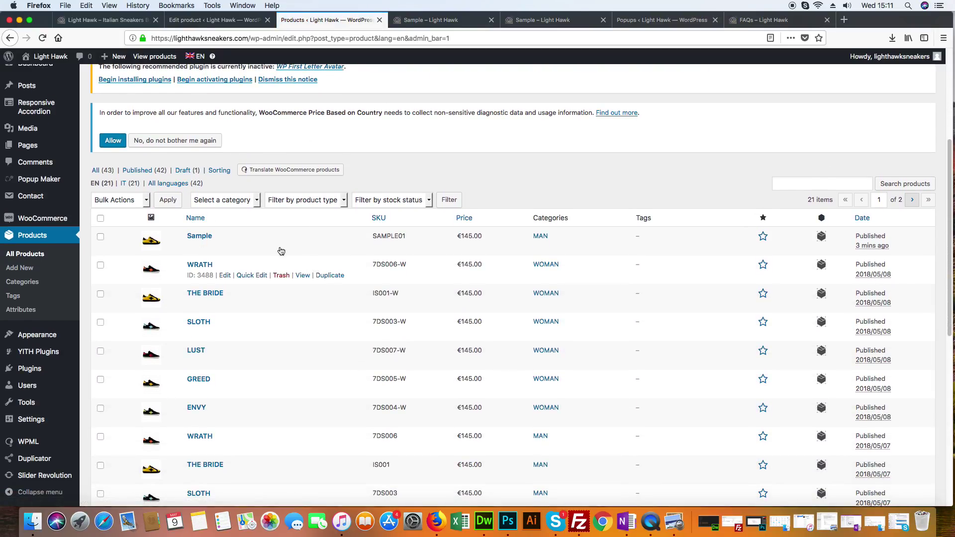
left_click(205, 236)
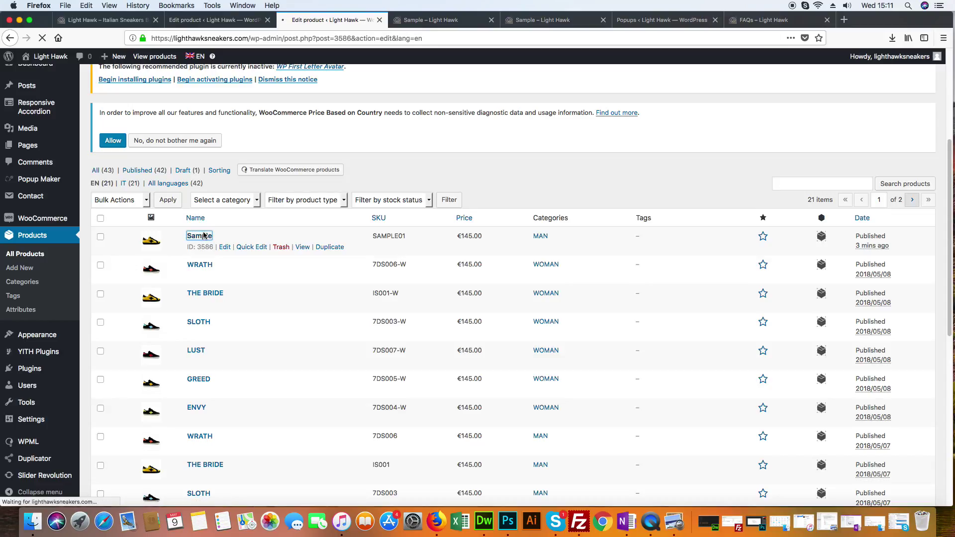
Examine the English Sample product's SKU and size variations in its product data
scroll(288, 275, "down", 10)
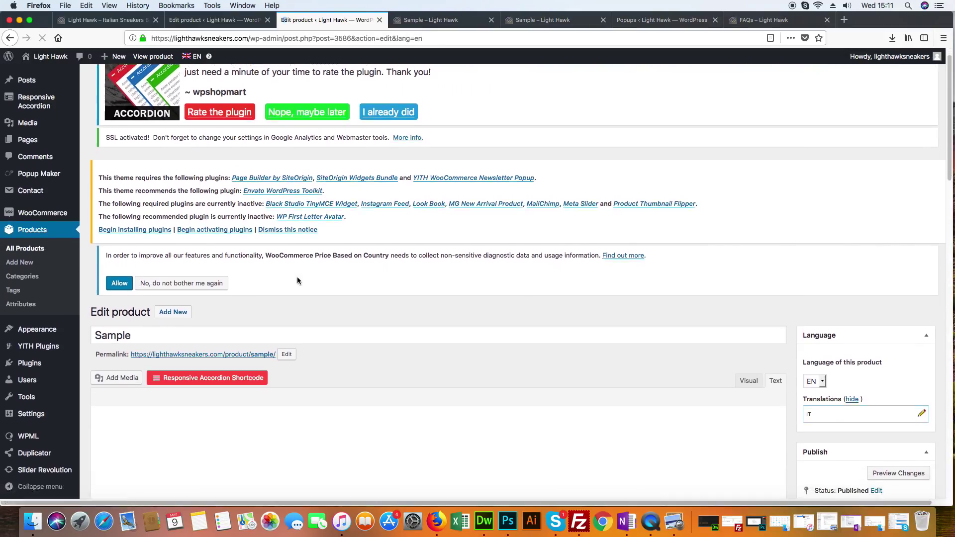
scroll(298, 282, "down", 4)
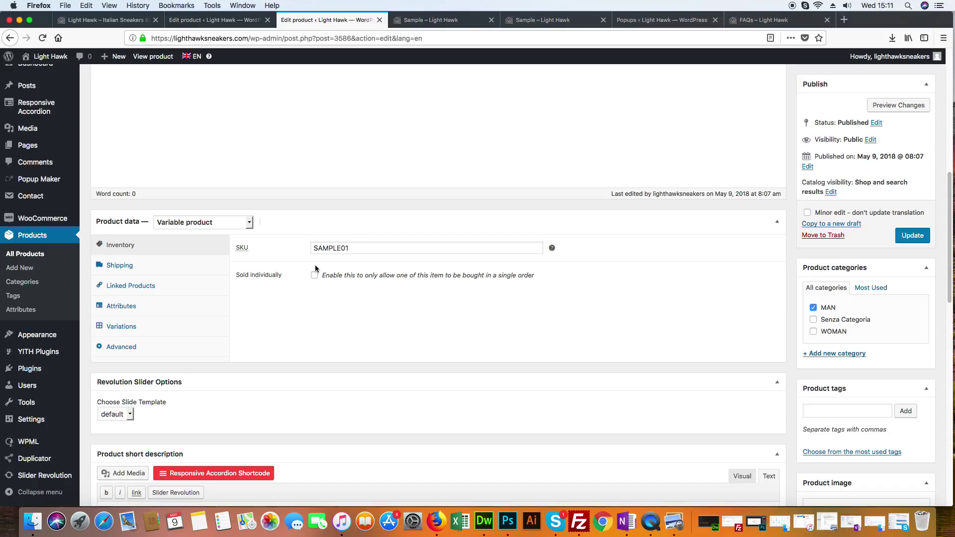
left_click(361, 247)
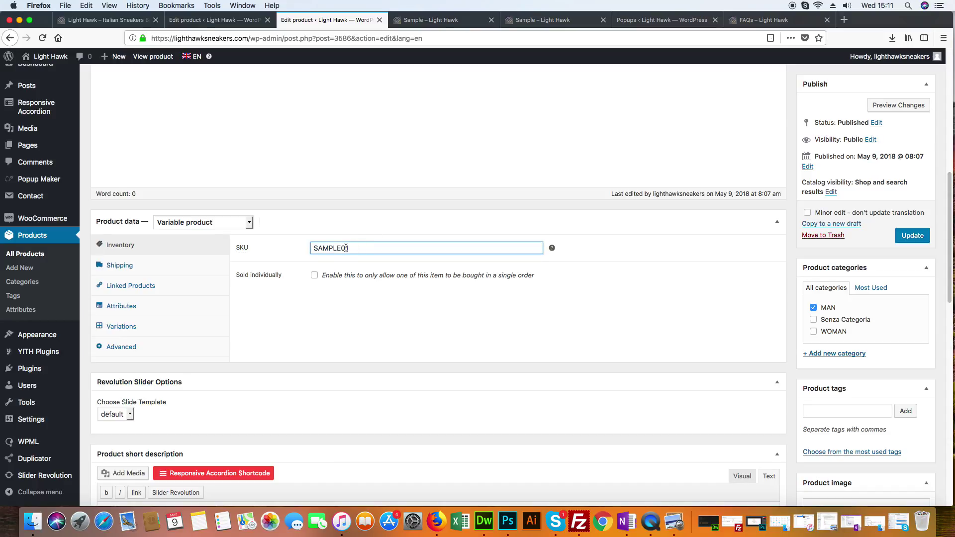
scroll(346, 248, "down", 3)
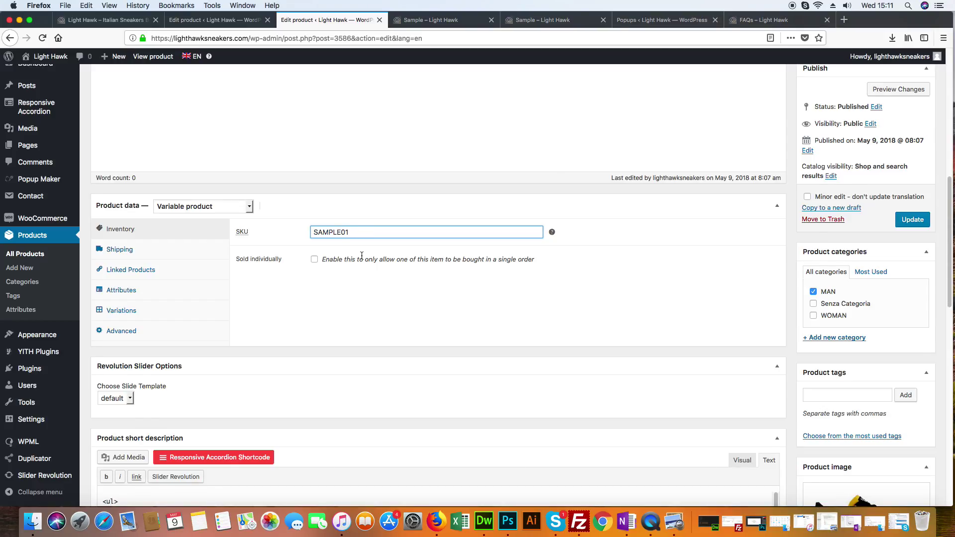
left_click(131, 263)
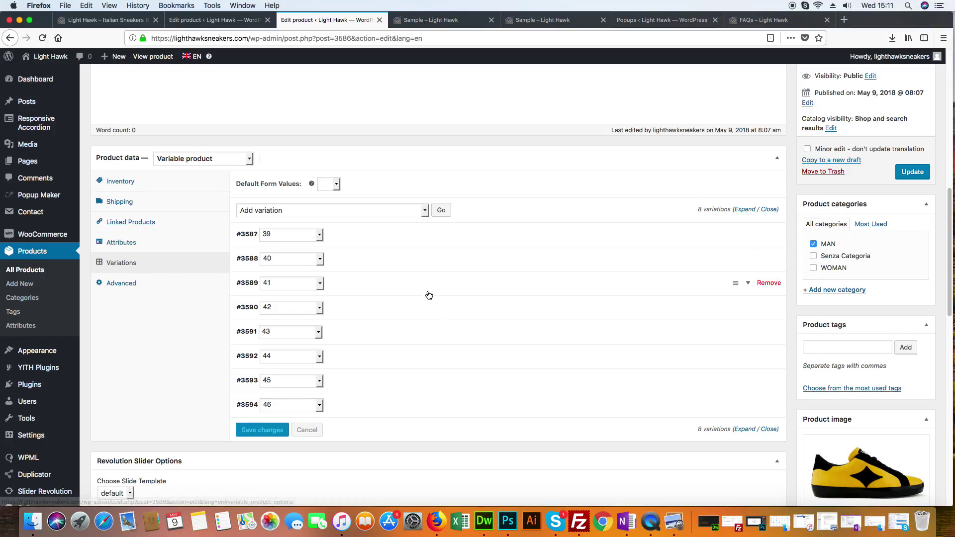
scroll(438, 316, "up", 3)
scroll(437, 316, "up", 12)
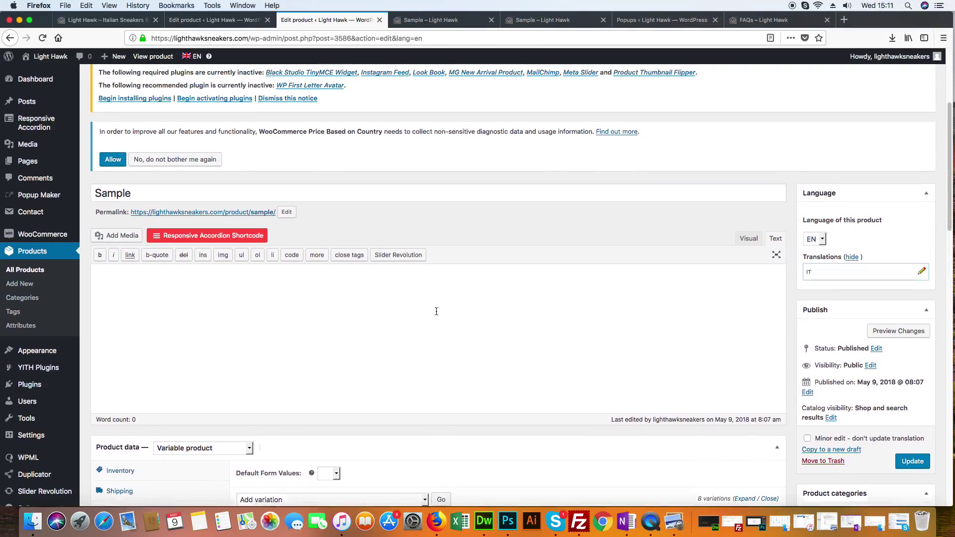
scroll(598, 311, "up", 3)
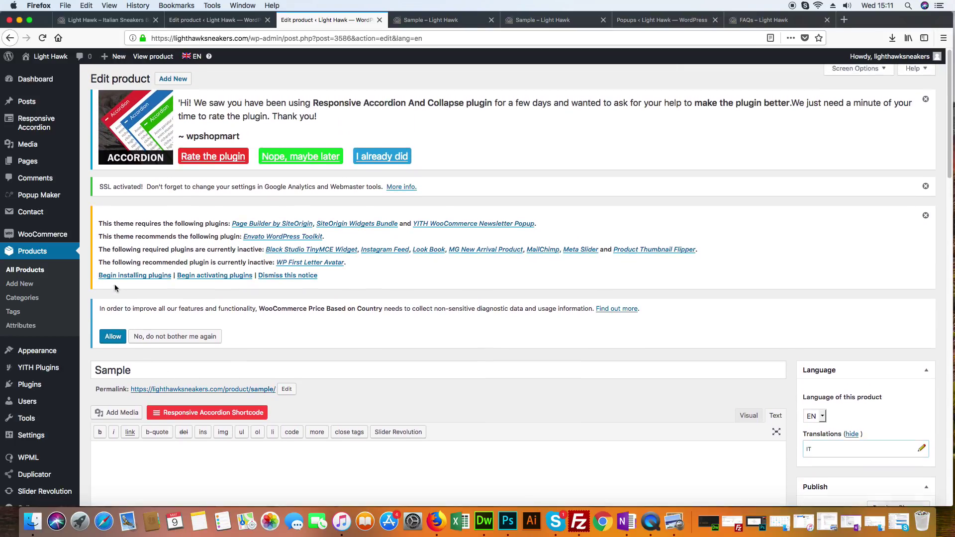
Open the WooCommerce settings and review the general options for store address, selling and shipping locations, taxes and currency
mouse_move(72, 235)
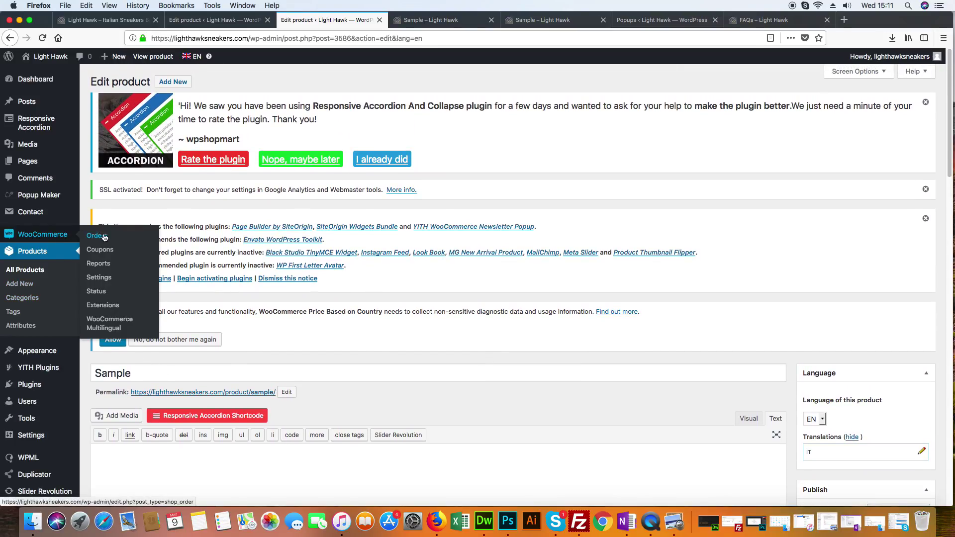
left_click(107, 280)
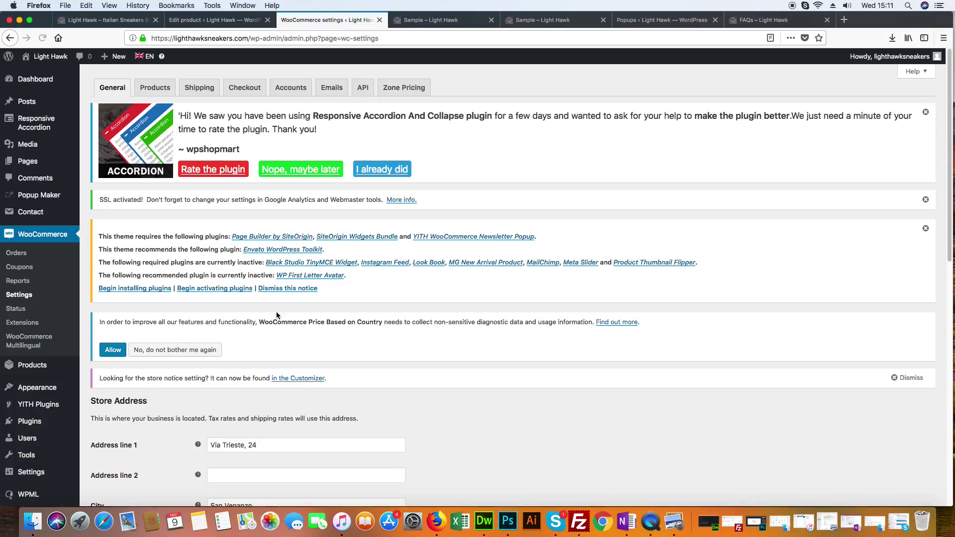
scroll(317, 368, "down", 1)
scroll(318, 368, "down", 5)
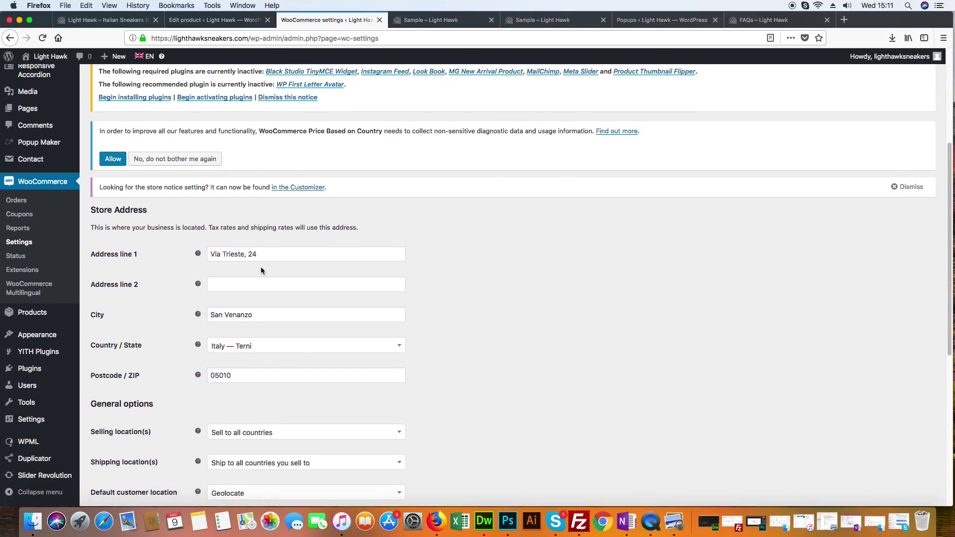
scroll(216, 210, "down", 1)
scroll(276, 354, "down", 1)
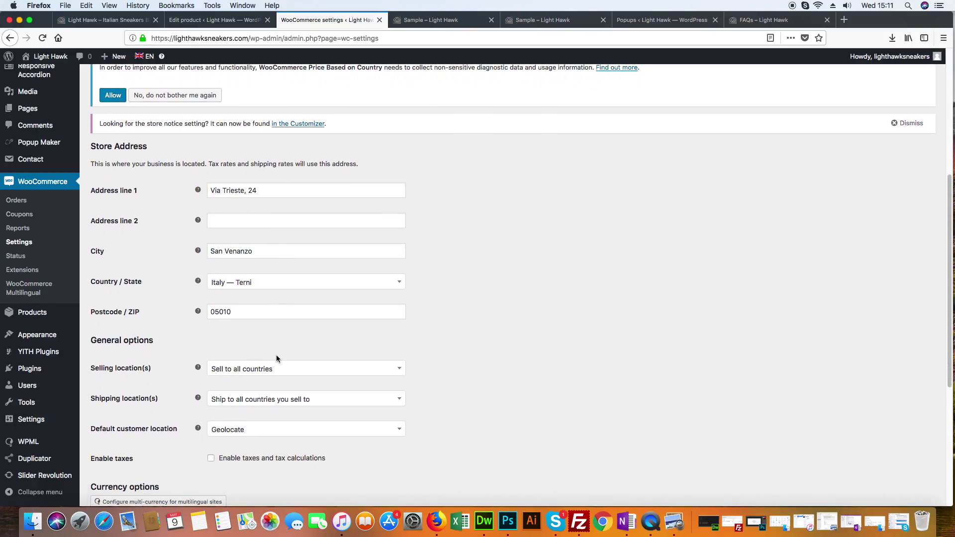
scroll(277, 354, "down", 1)
scroll(365, 417, "down", 4)
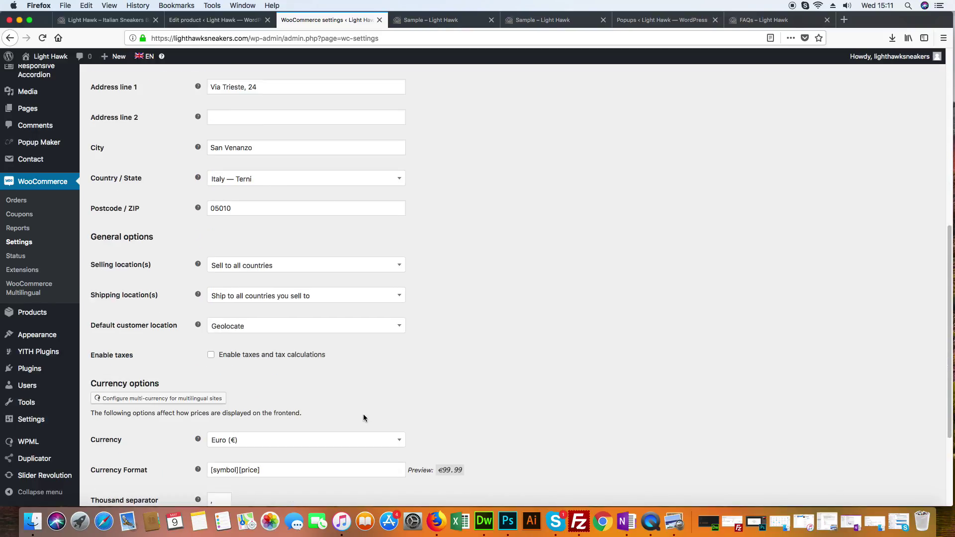
scroll(356, 414, "down", 1)
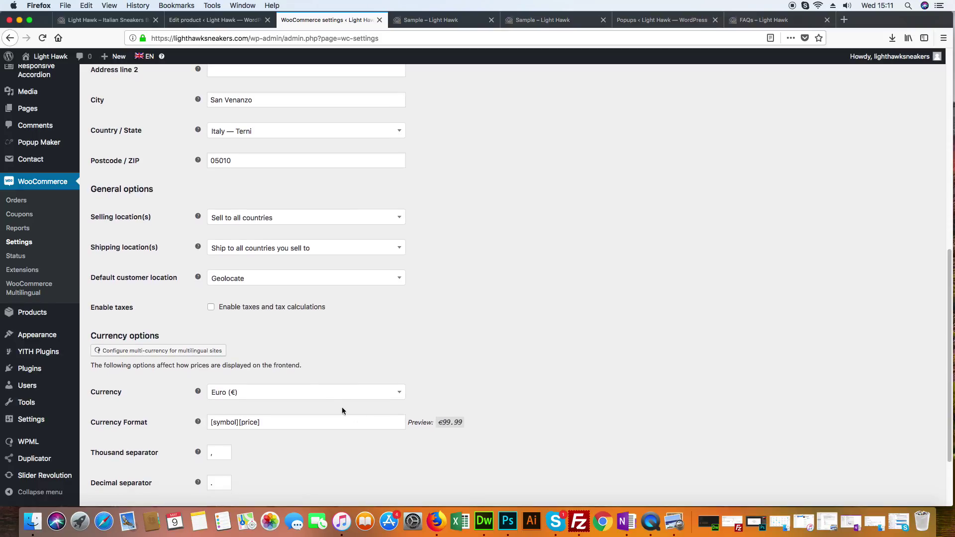
scroll(303, 394, "up", 5)
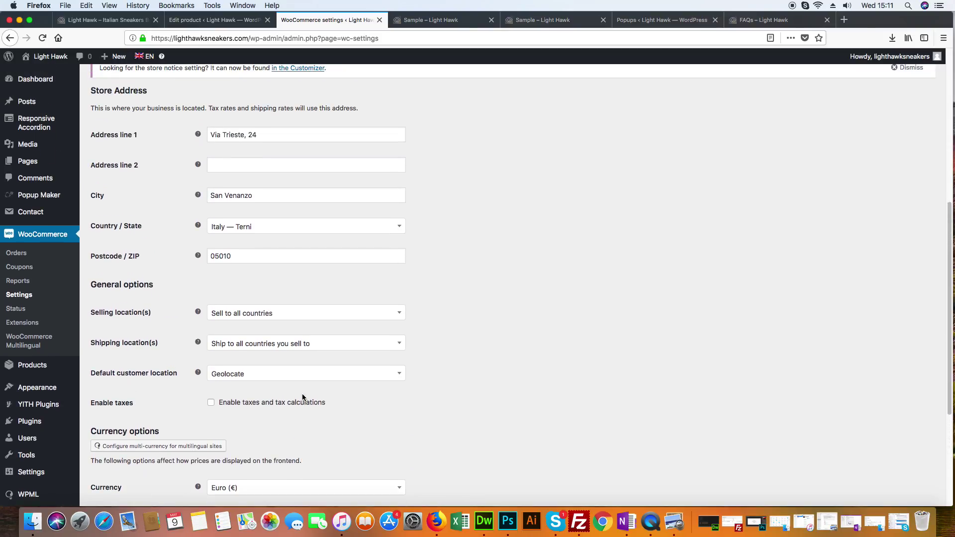
scroll(300, 393, "up", 4)
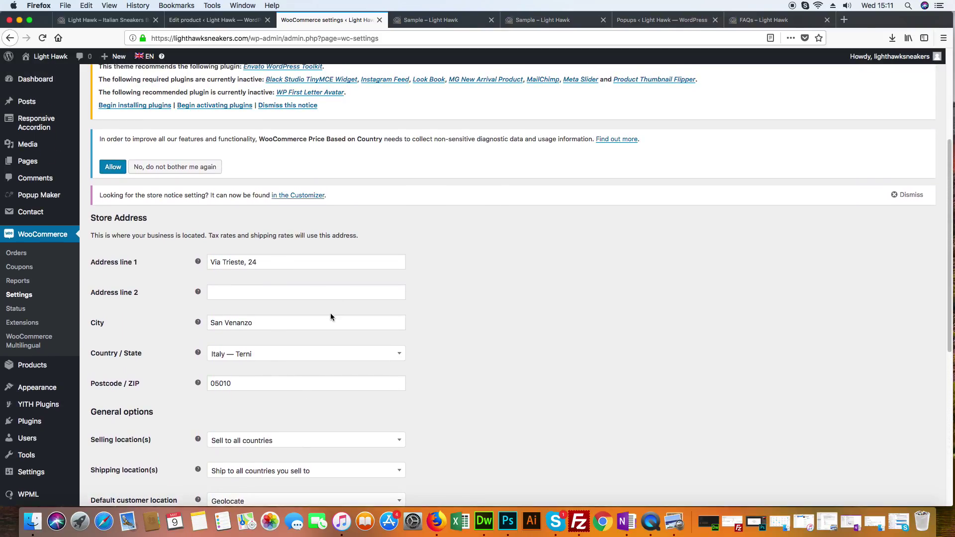
scroll(326, 312, "up", 5)
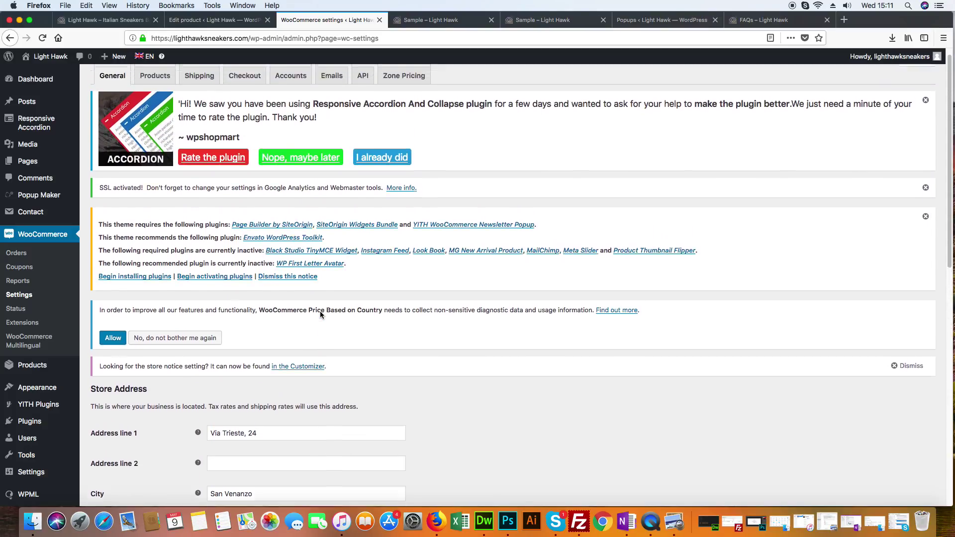
Review the WooCommerce product settings for shop page, add to cart behaviour, measurement units and reviews
left_click(164, 87)
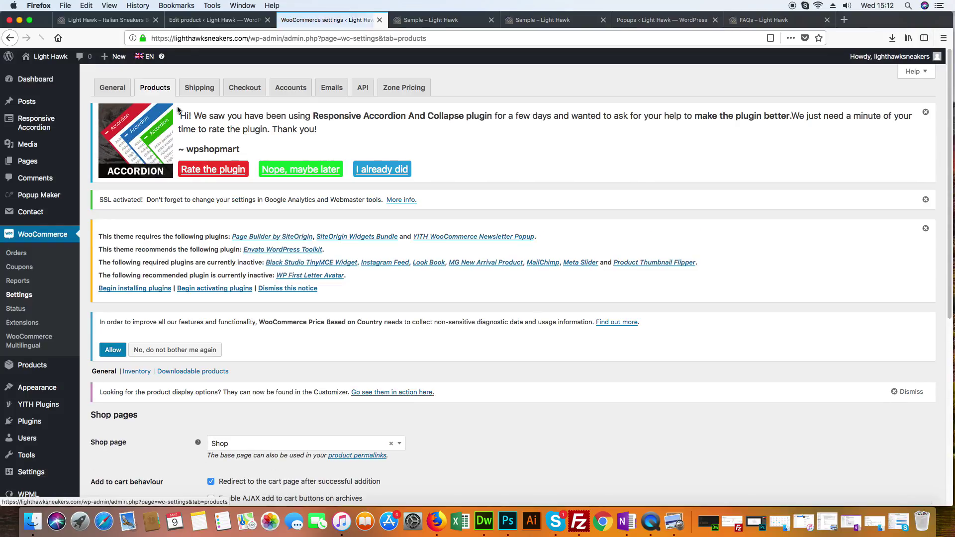
scroll(333, 259, "down", 5)
scroll(334, 259, "down", 6)
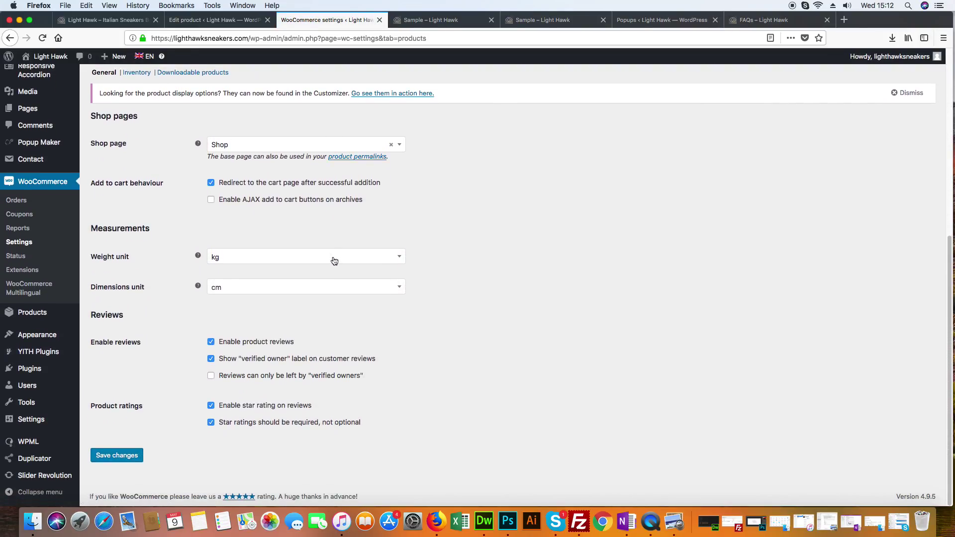
scroll(334, 259, "up", 11)
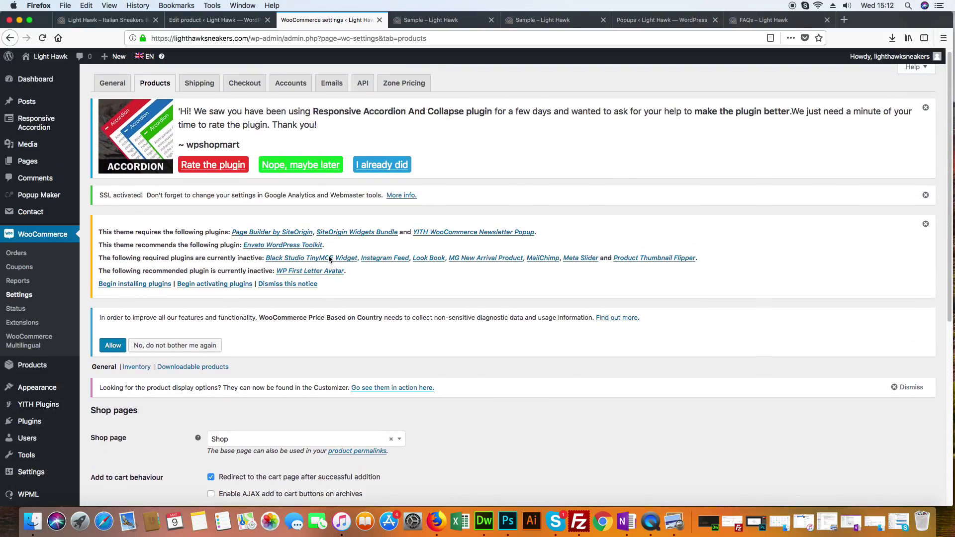
Open the inventory section of the WooCommerce product settings and examine its stock management options
scroll(164, 348, "down", 4)
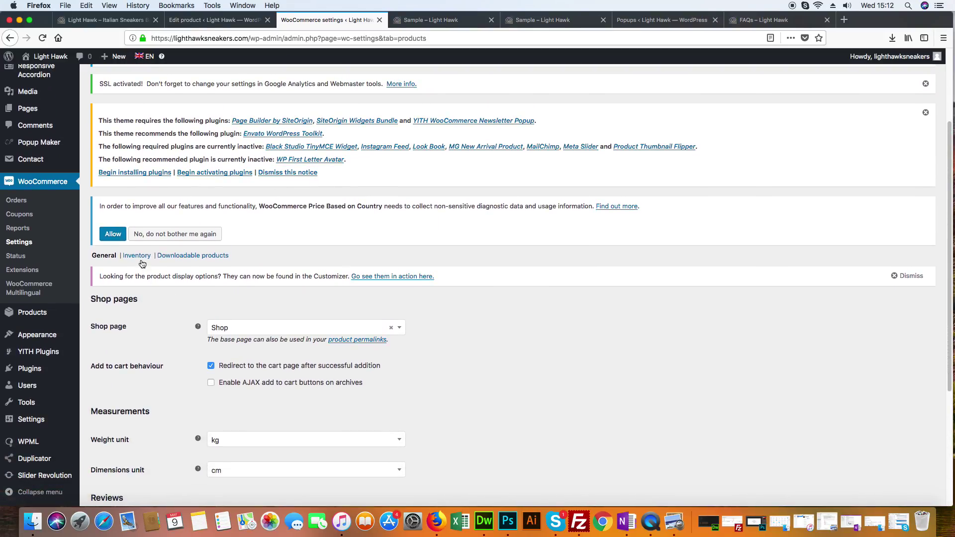
left_click(141, 257)
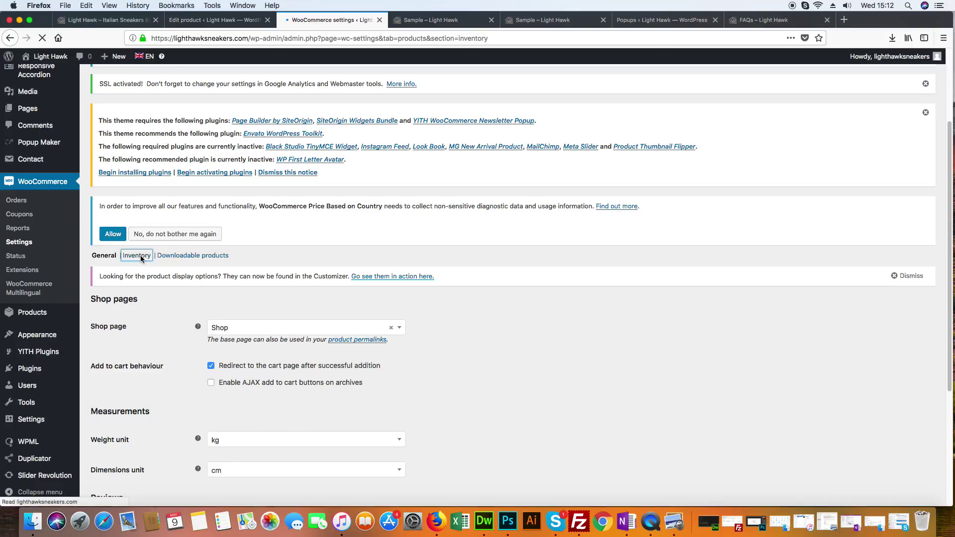
scroll(288, 333, "down", 4)
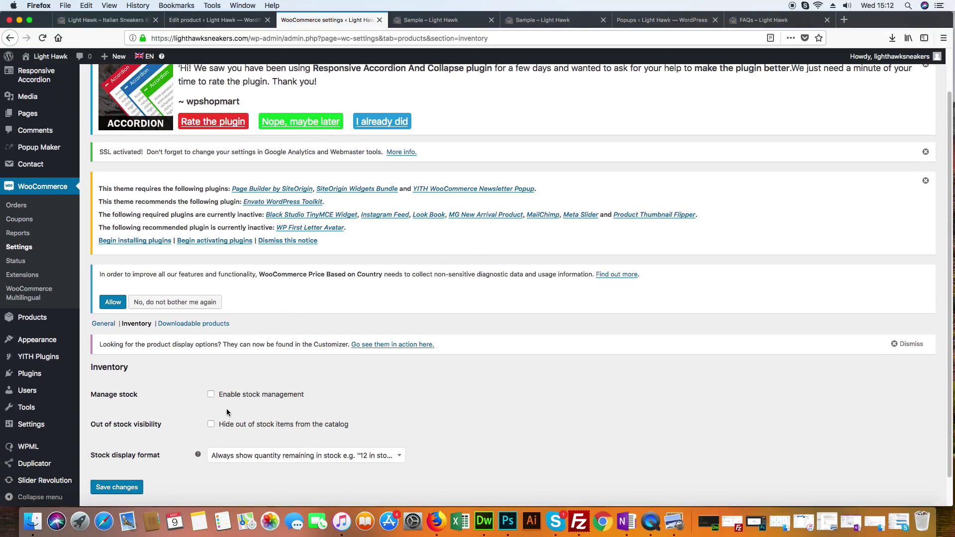
scroll(238, 401, "up", 1)
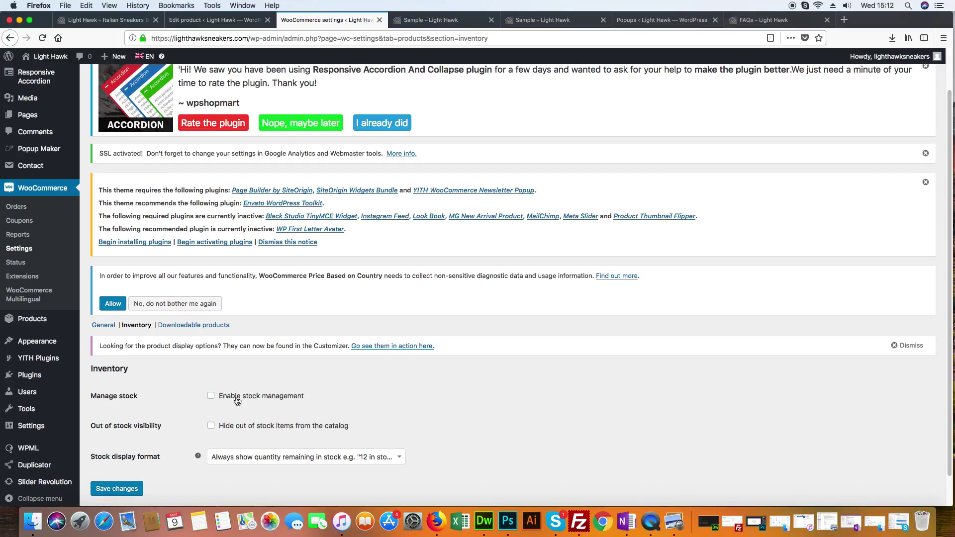
Open the WooCommerce shipping settings and review the list of shipping zones with their regions and methods
scroll(237, 401, "up", 2)
left_click(204, 89)
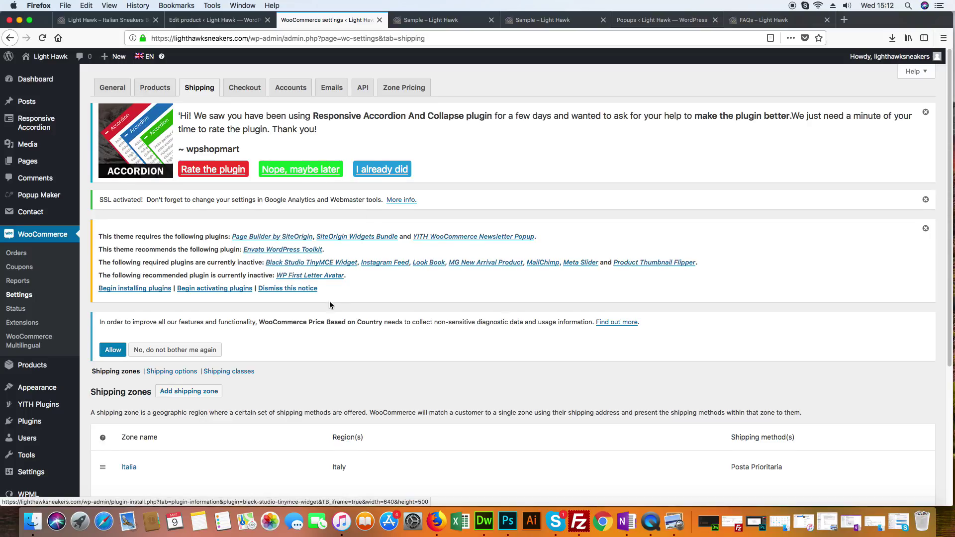
scroll(328, 303, "down", 5)
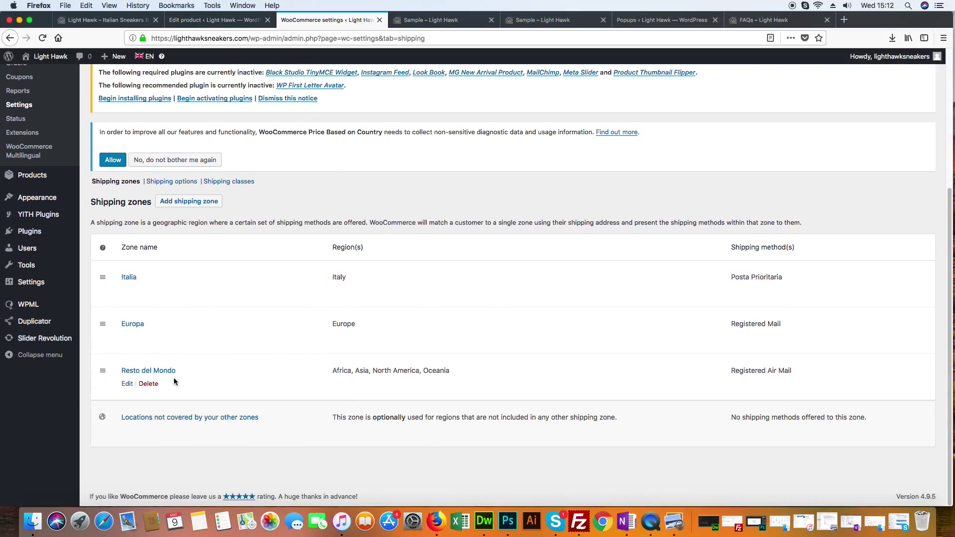
In the Italia shipping zone, set the Posta Prioritaria flat rate cost to 8 + ( 3 * [qty] ) and save it
left_click(133, 281)
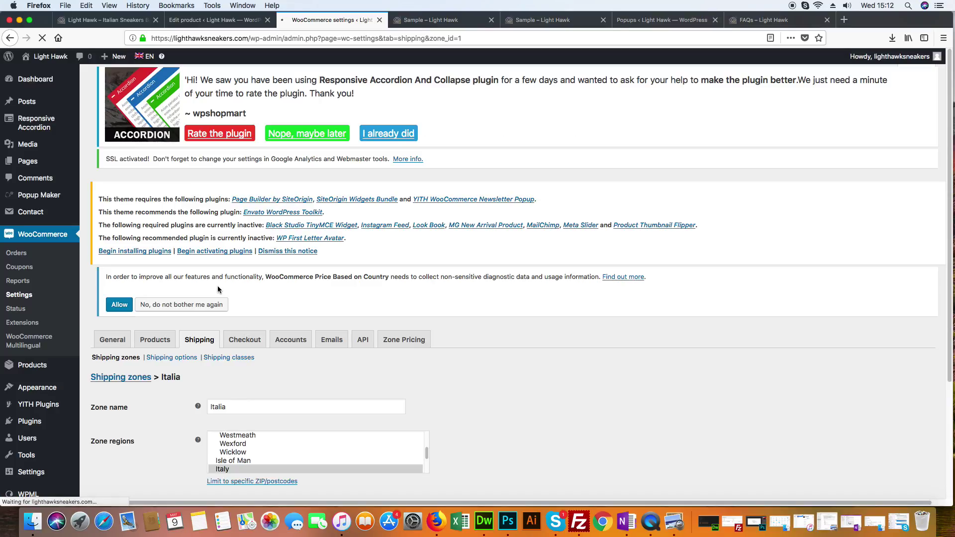
scroll(328, 302, "down", 5)
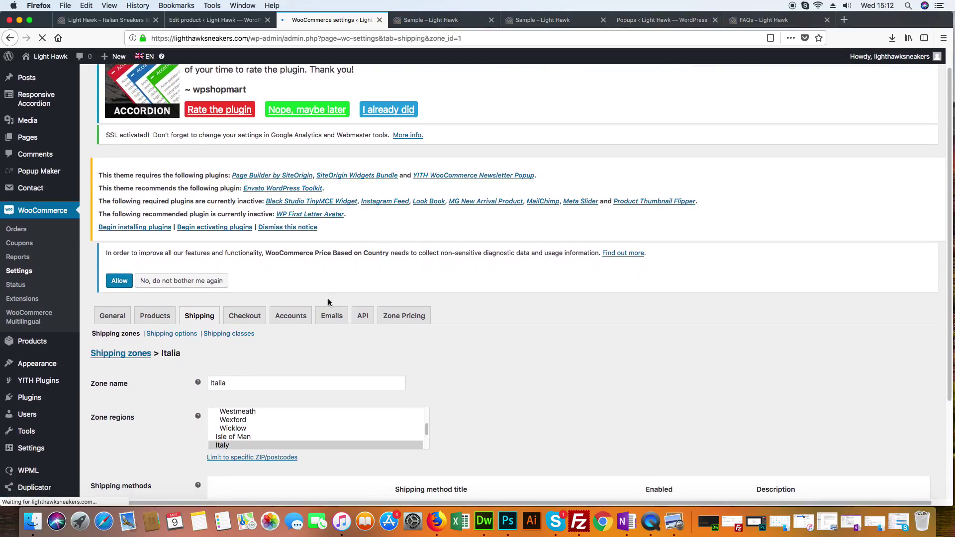
scroll(583, 267, "down", 2)
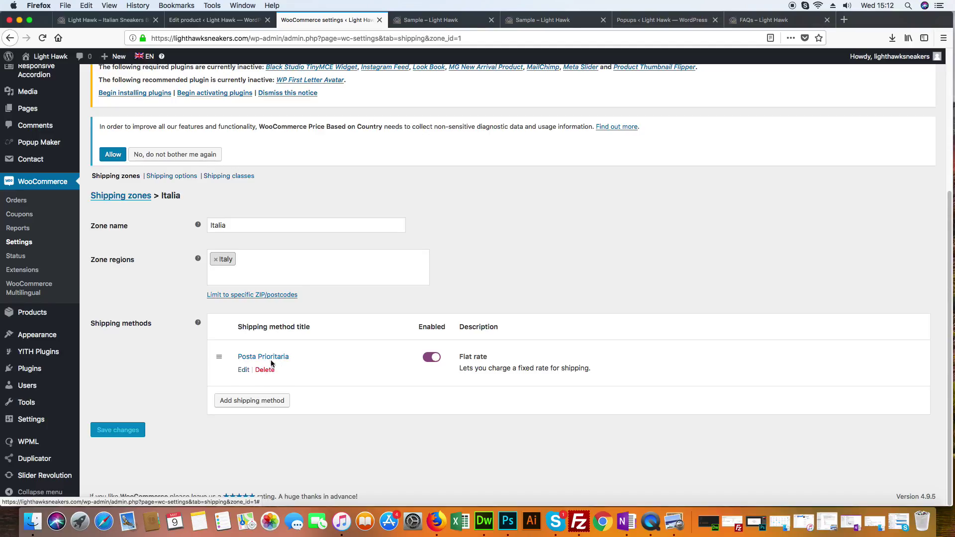
mouse_move(243, 372)
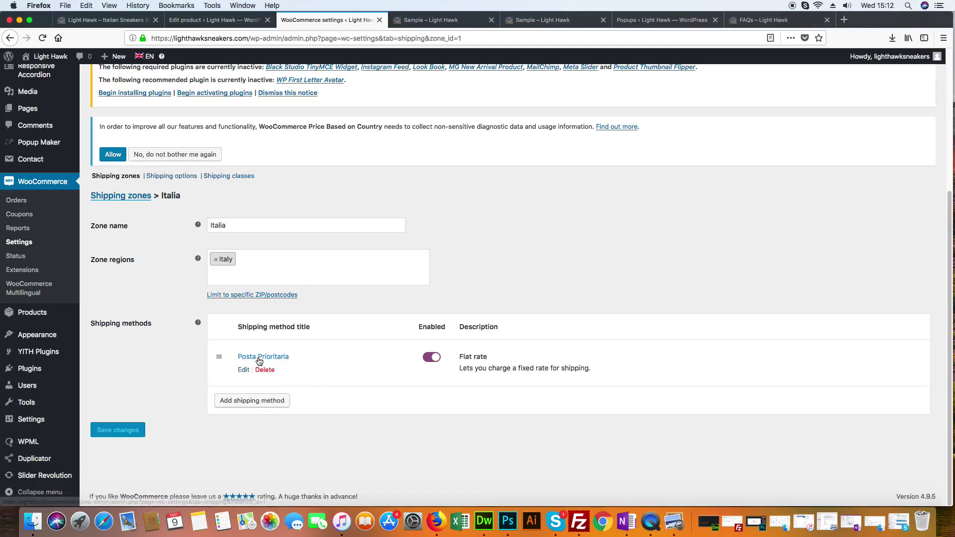
left_click(258, 360)
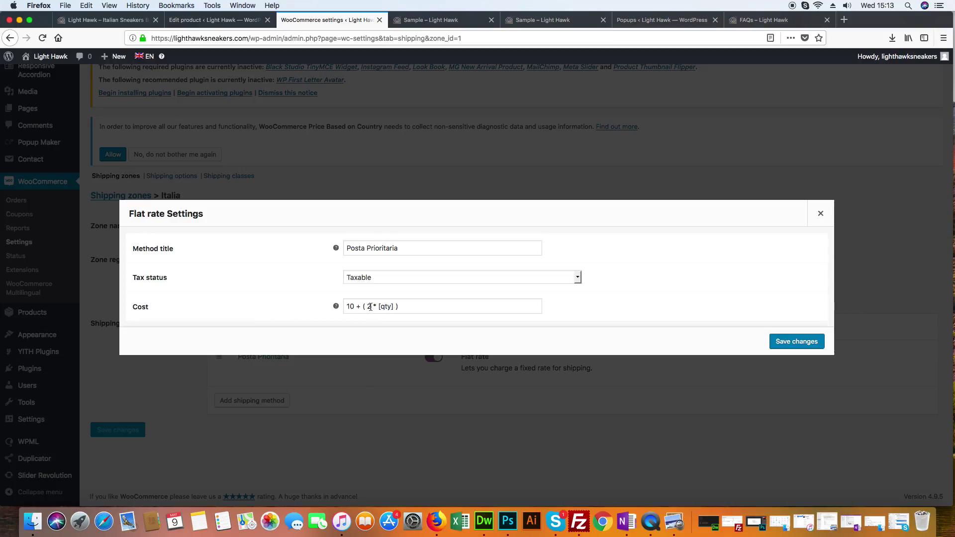
left_click_drag(356, 306, 343, 305)
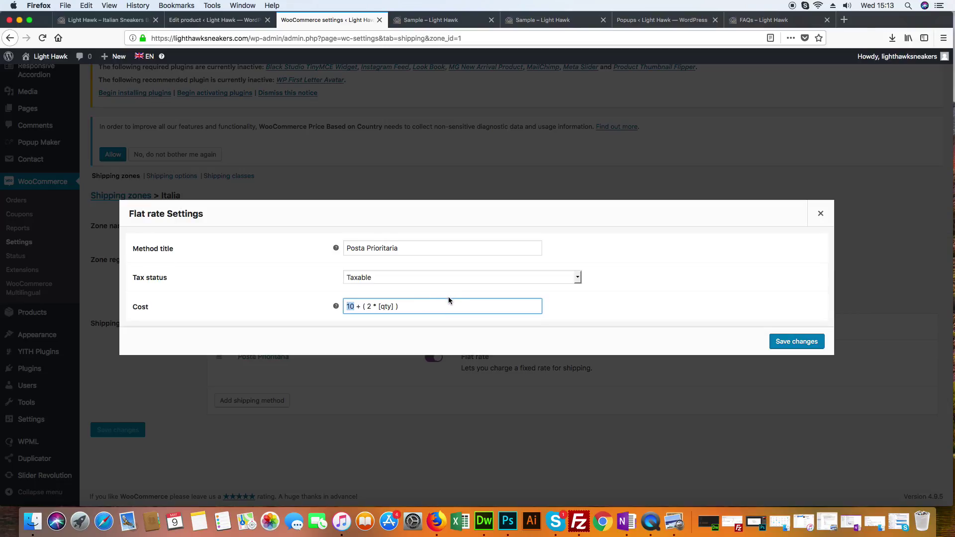
type("8")
double_click(366, 307)
type("3")
left_click(421, 245)
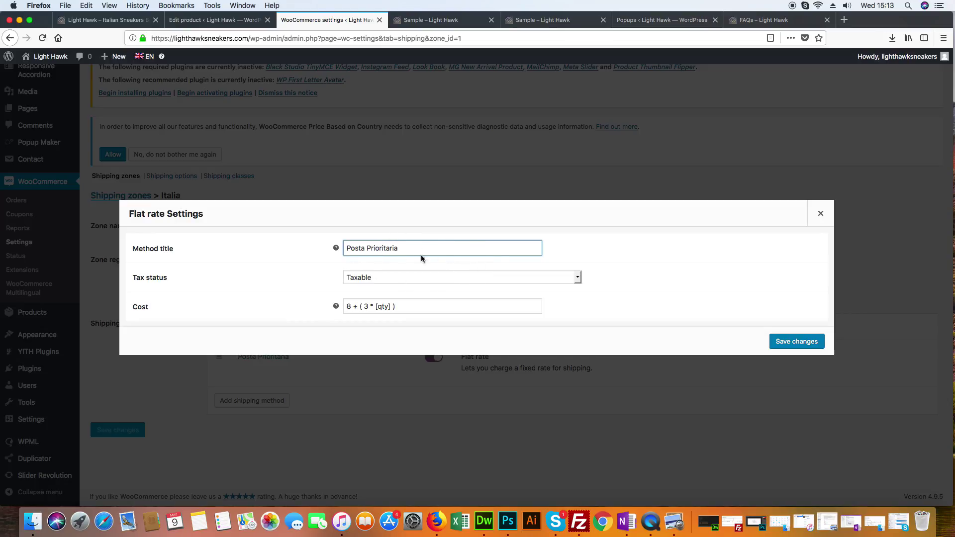
left_click(807, 346)
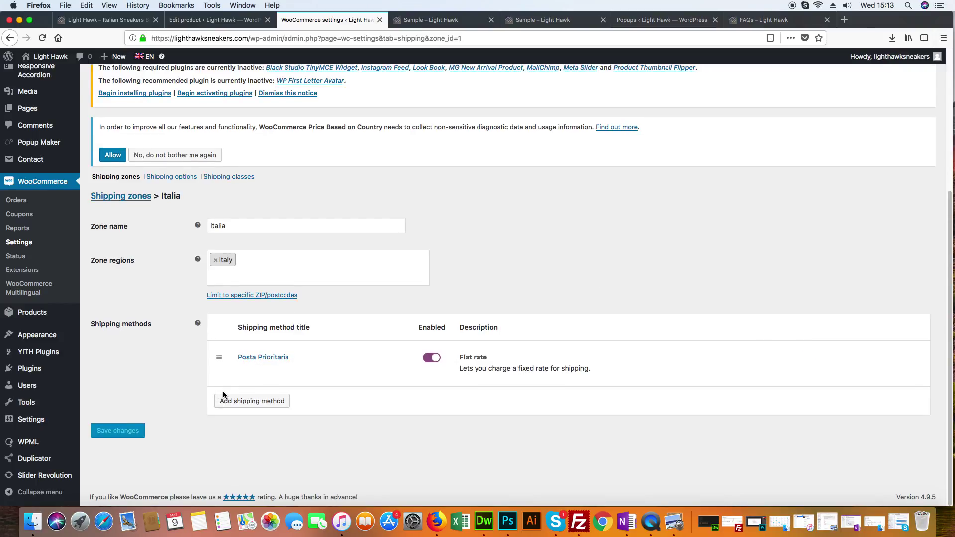
Open the Europa shipping zone and check the flat rate settings of its Registered Mail method, leaving them unsaved
scroll(219, 400, "up", 1)
left_click(130, 213)
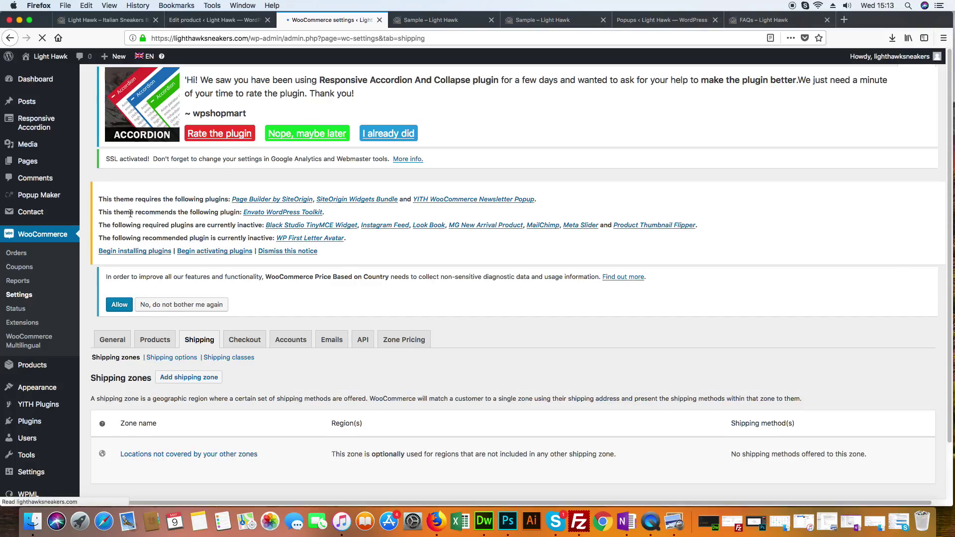
scroll(339, 373, "down", 5)
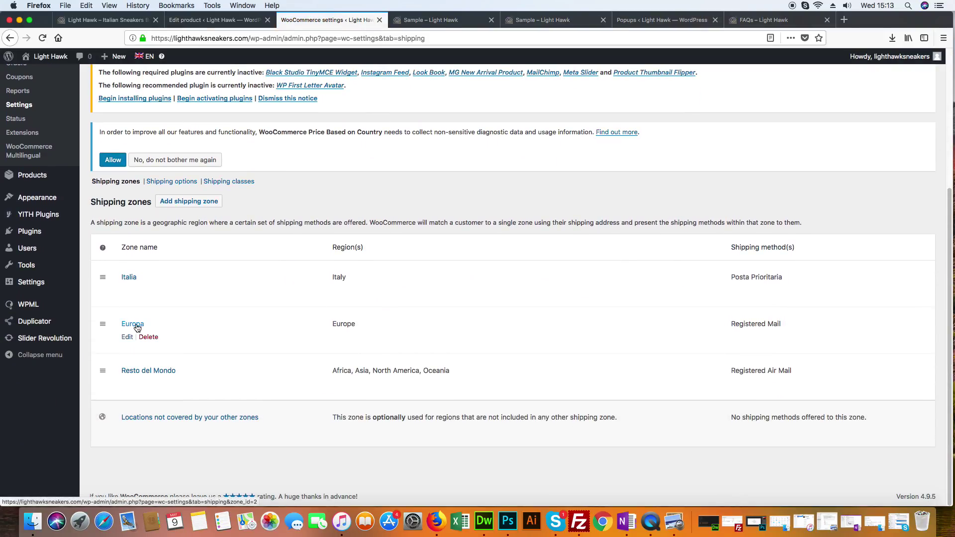
left_click(138, 328)
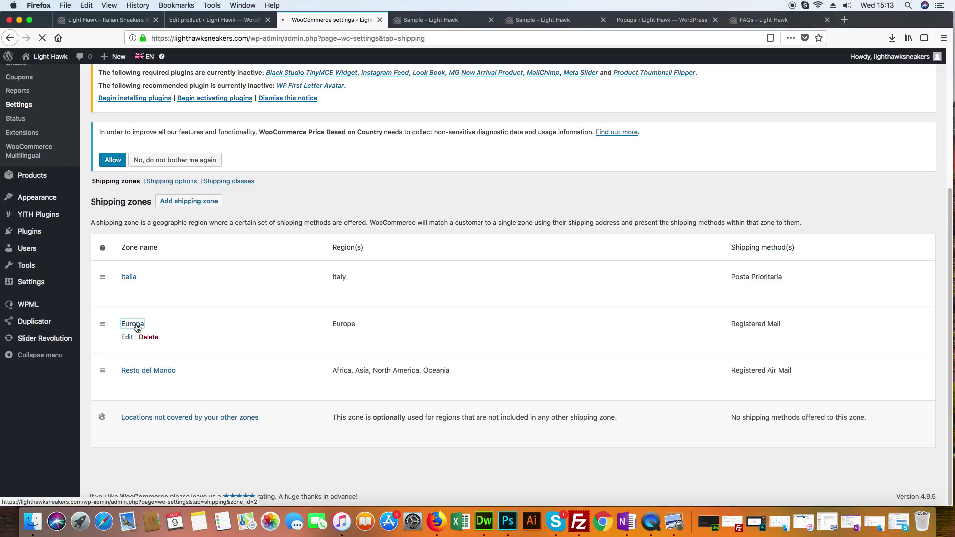
scroll(435, 366, "down", 1)
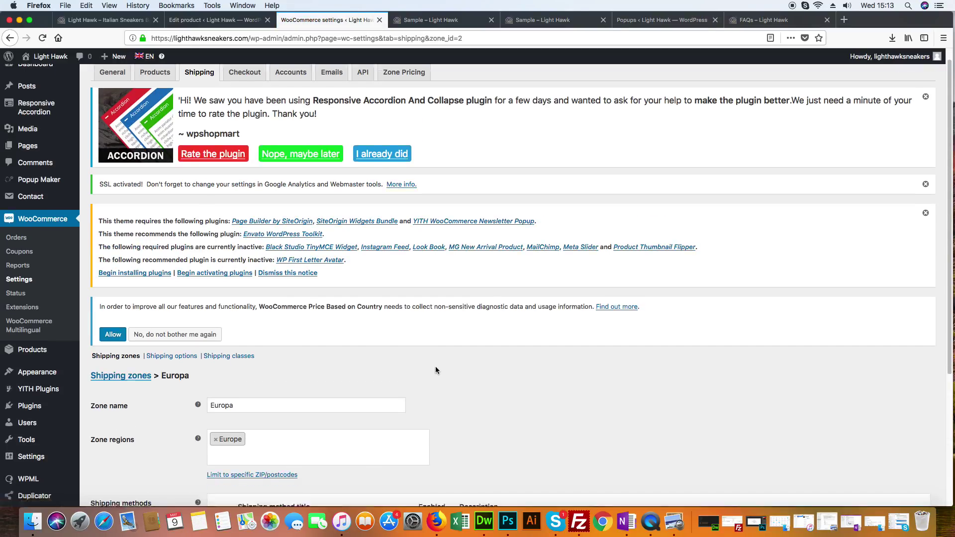
scroll(435, 366, "down", 4)
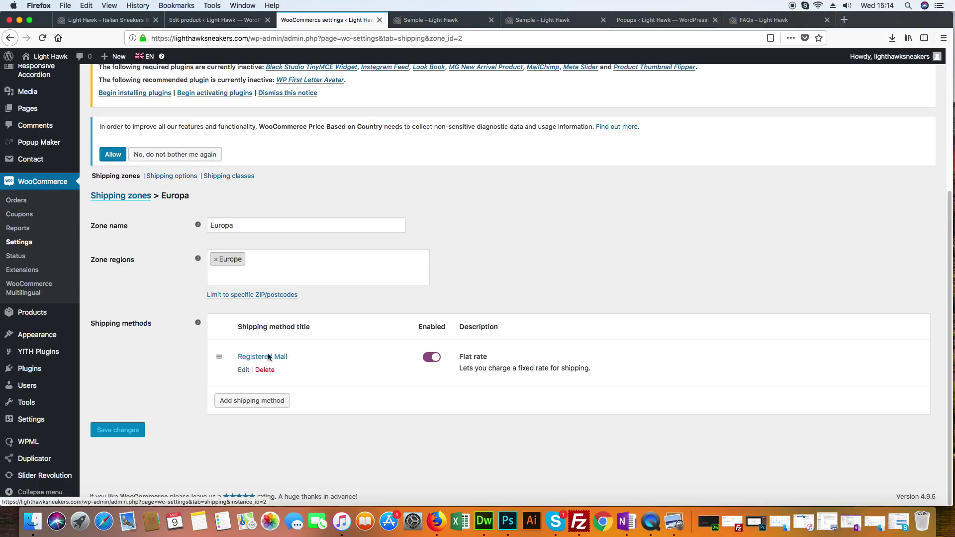
left_click(286, 360)
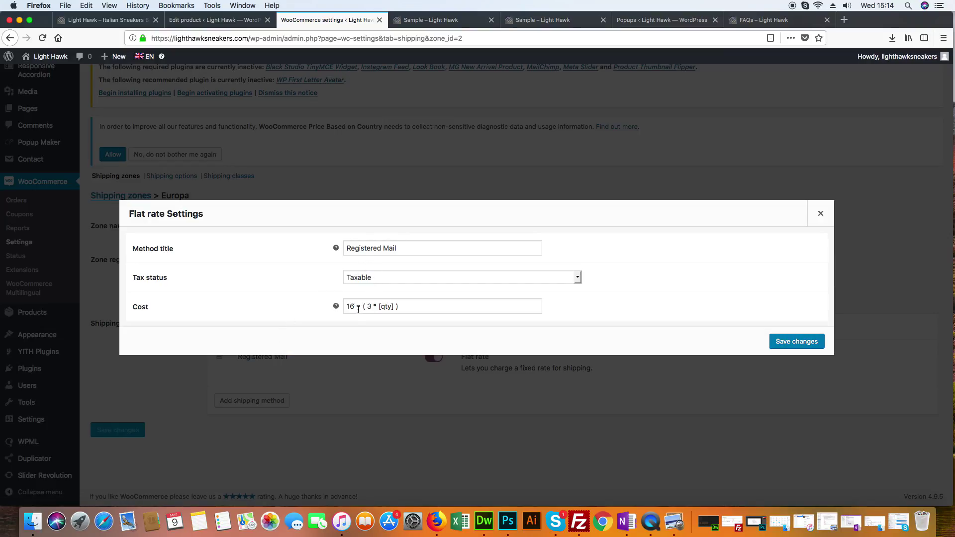
left_click(821, 214)
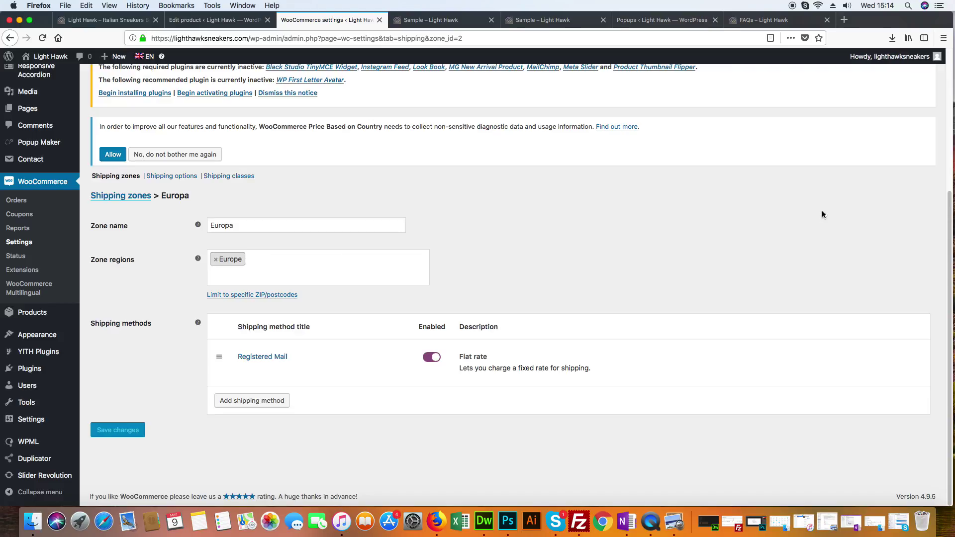
Return to the shipping zones overview and look over the remaining zones
left_click(133, 197)
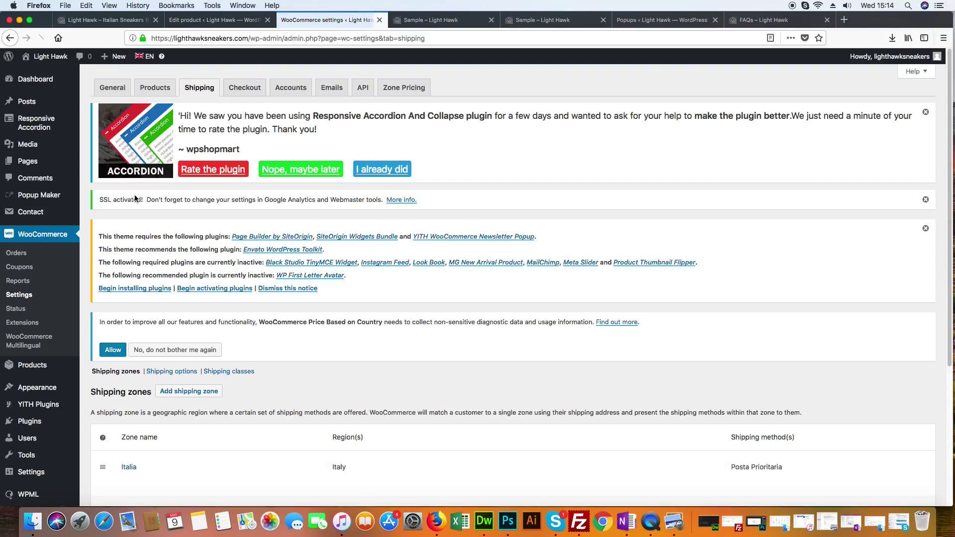
scroll(225, 305, "down", 5)
scroll(183, 354, "up", 2)
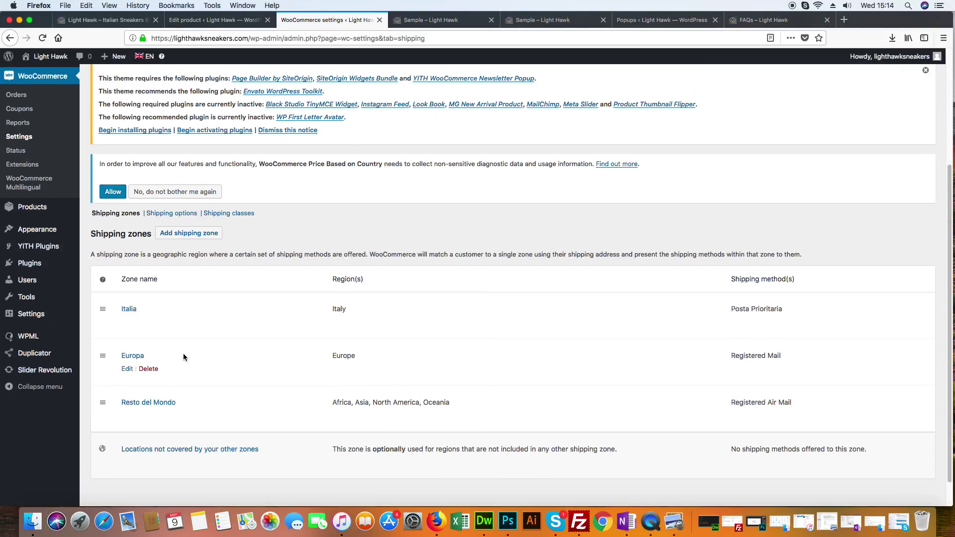
scroll(185, 362, "up", 5)
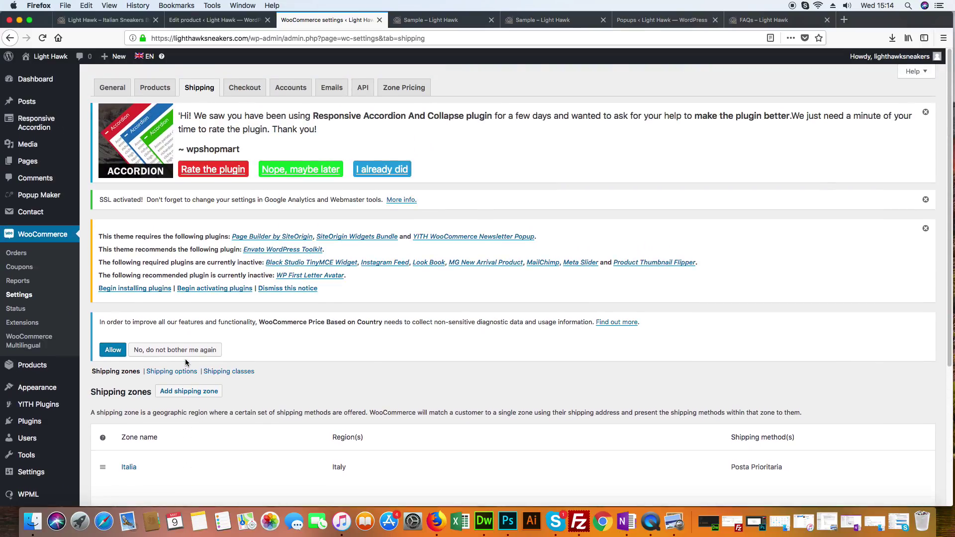
Open the WooCommerce checkout settings and review the checkout process, checkout pages, endpoints and payment gateways
left_click(245, 89)
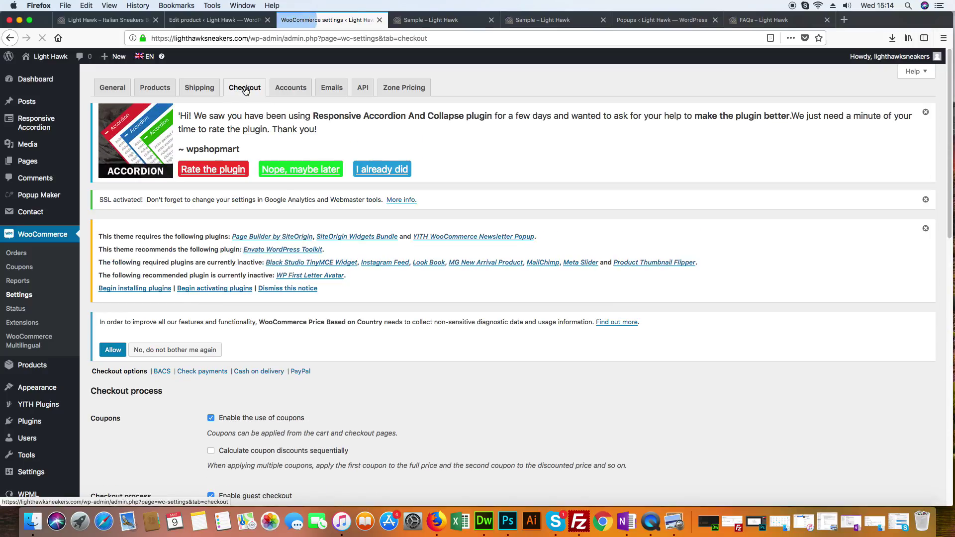
scroll(263, 296, "down", 1)
scroll(263, 296, "down", 20)
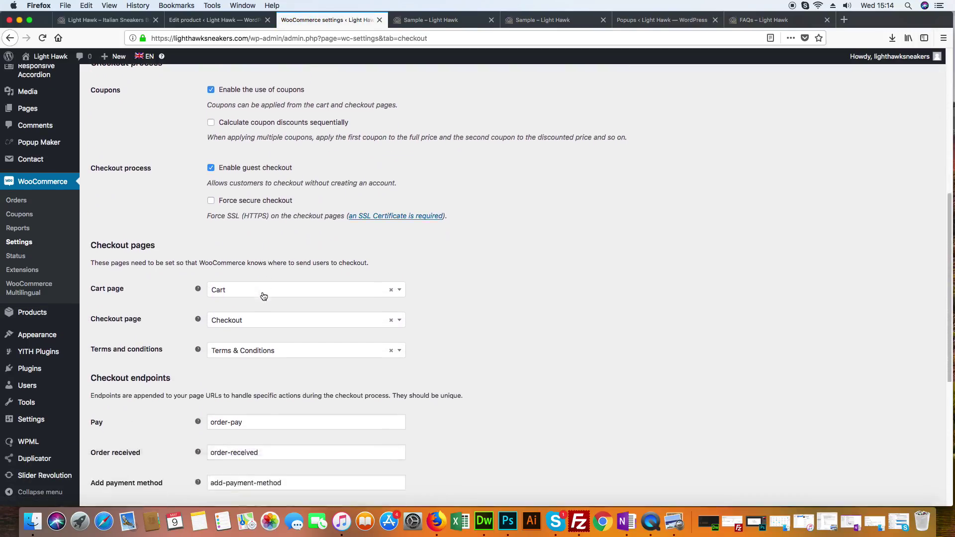
scroll(263, 292, "down", 3)
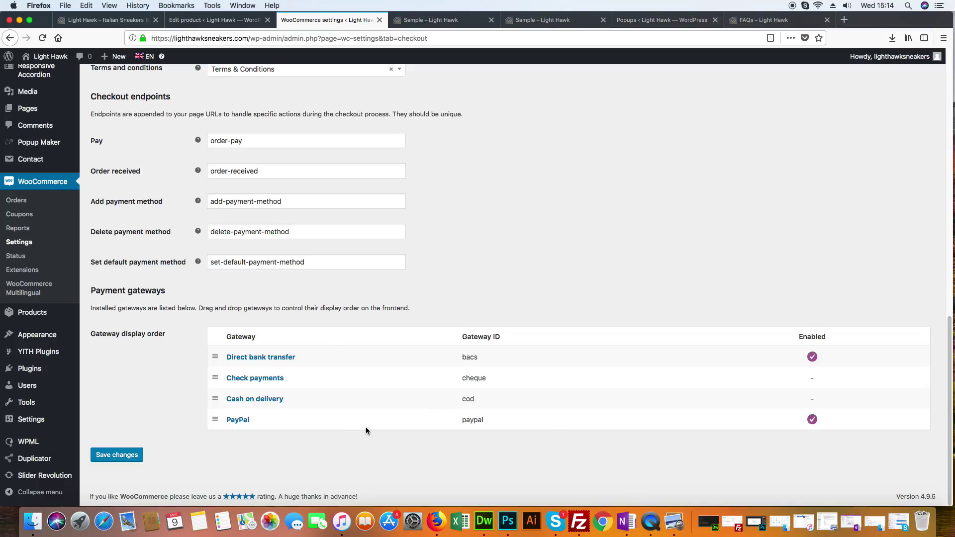
scroll(306, 404, "up", 5)
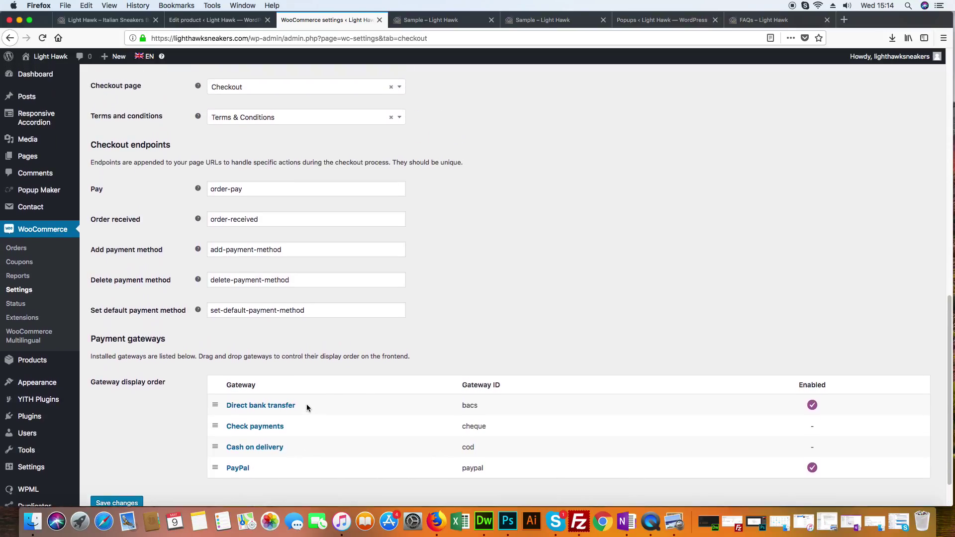
scroll(308, 409, "down", 5)
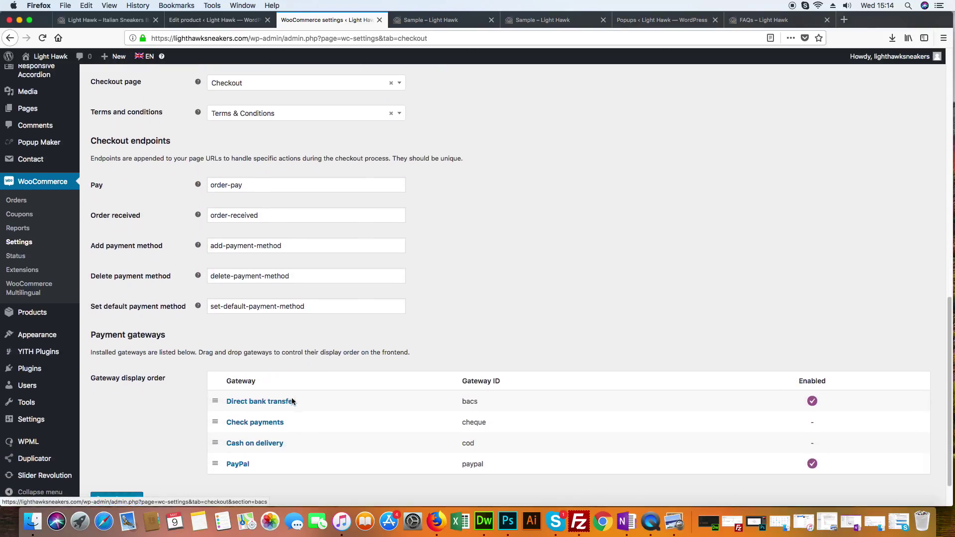
Open the direct bank transfer gateway and examine its title, description, instructions and bank account details fields
left_click(287, 357)
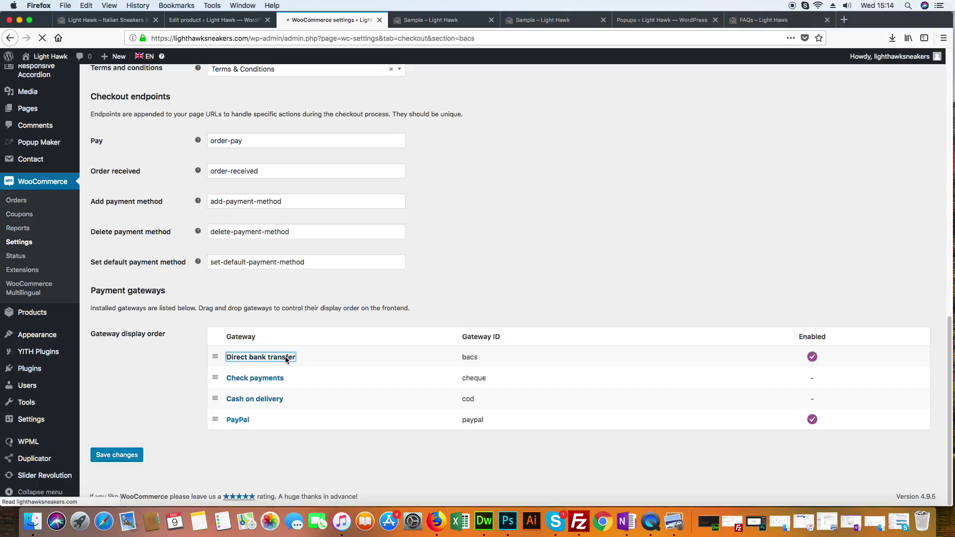
scroll(440, 381, "down", 8)
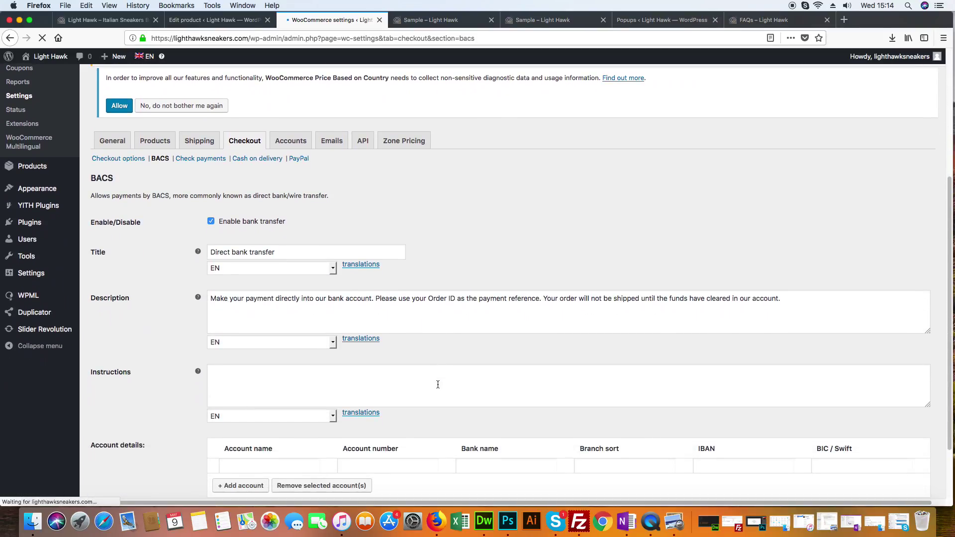
scroll(438, 385, "down", 1)
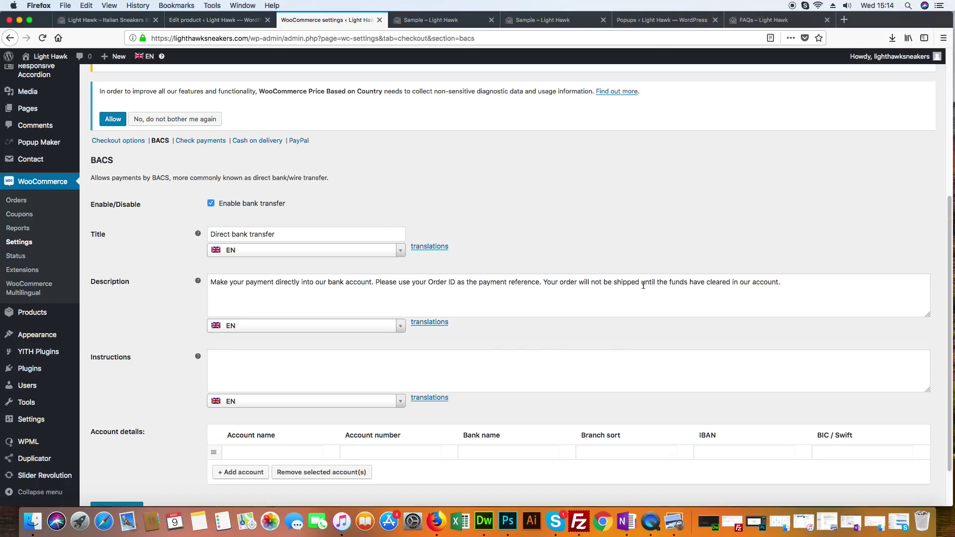
scroll(641, 348, "down", 2)
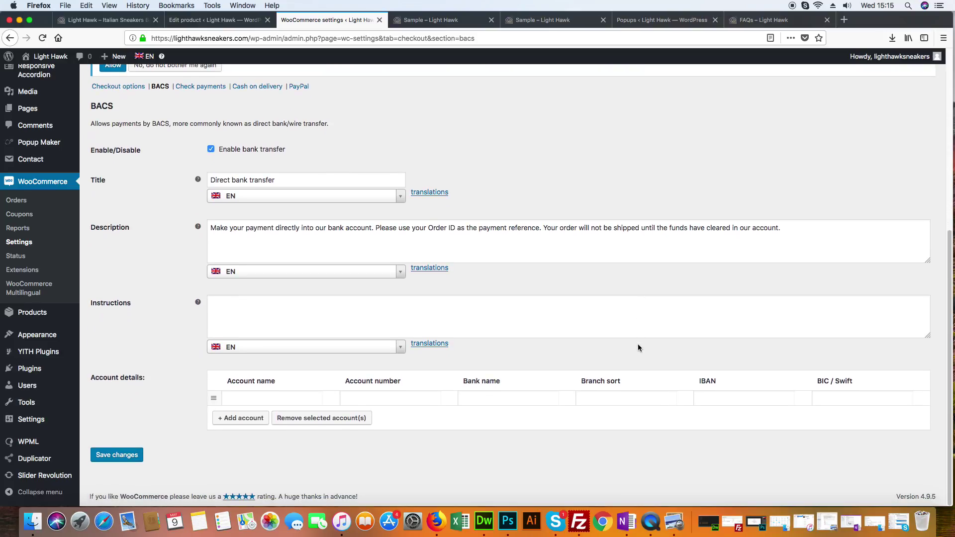
left_click(264, 400)
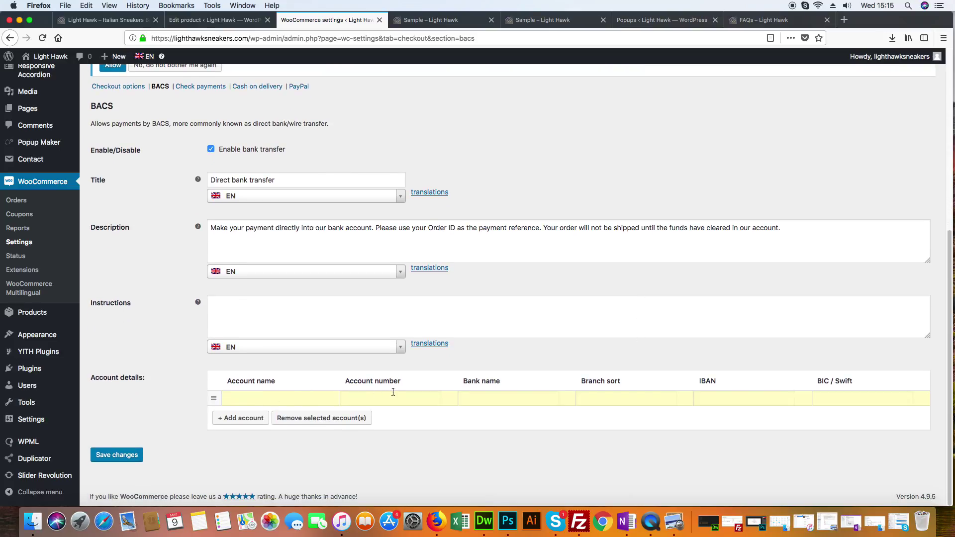
left_click(512, 393)
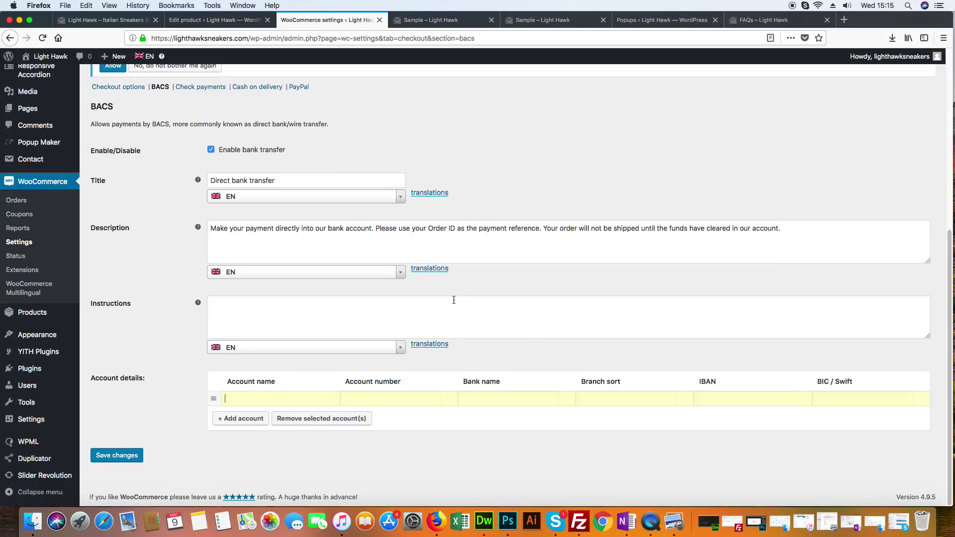
Open the string translations of the bank transfer gateway's title and show the Italian entry for bacs_gateway_title
scroll(454, 298, "up", 1)
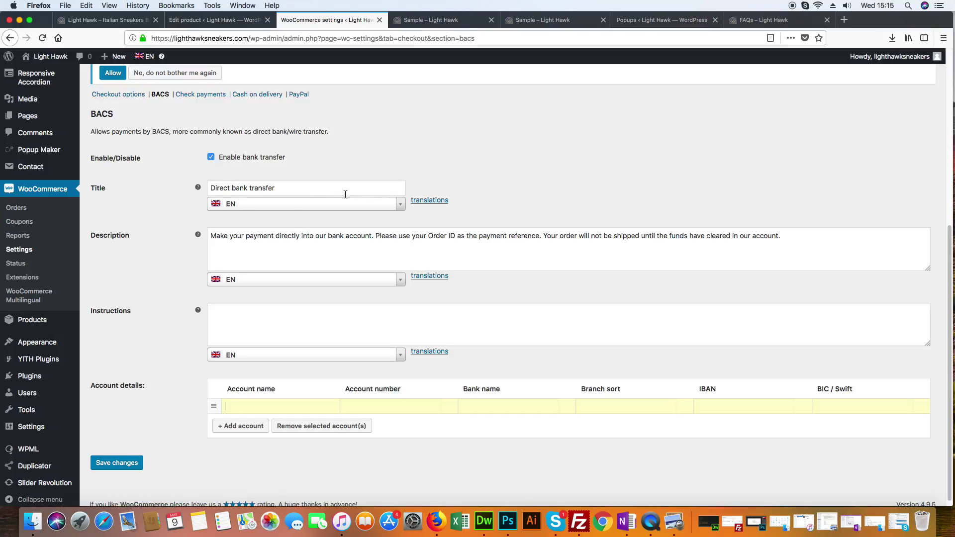
left_click(430, 201)
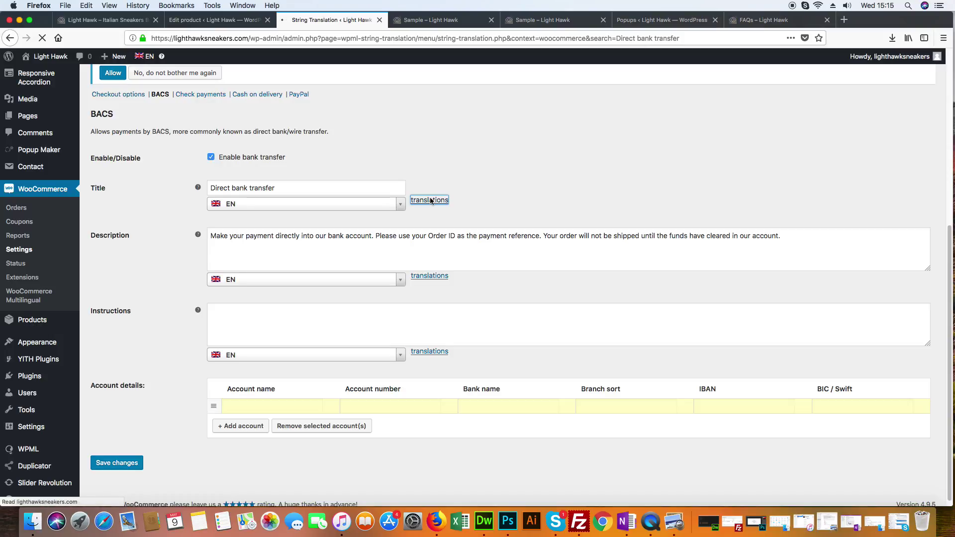
scroll(494, 336, "down", 4)
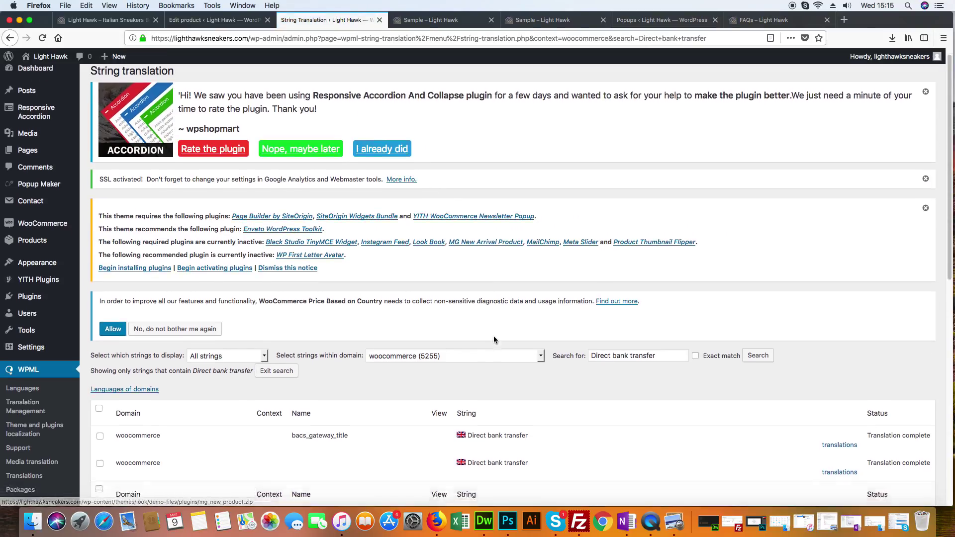
left_click(840, 354)
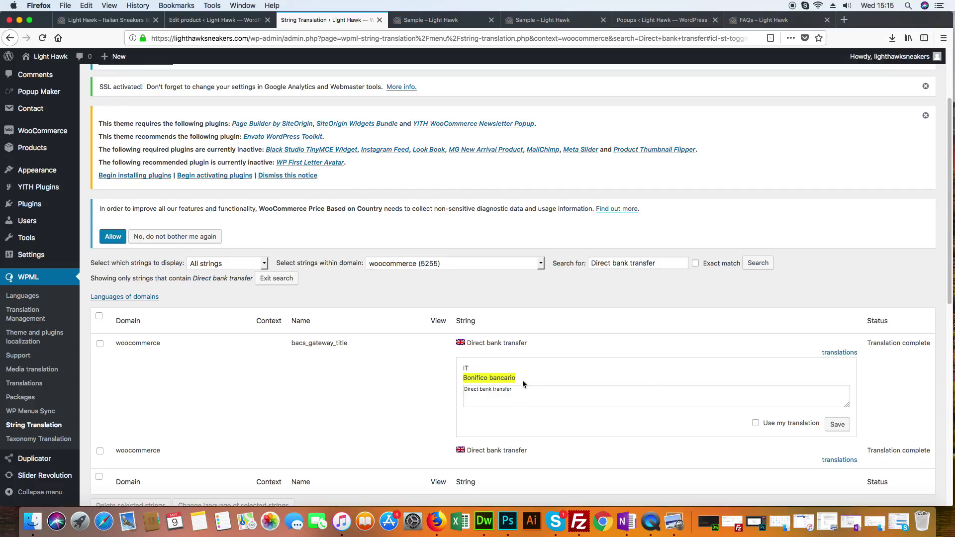
Set the Italian translation of bacs_gateway_title to the suggested "Bonifico bancario", enable Use my translation and save it
left_click_drag(521, 377, 456, 381)
right_click(502, 379)
left_click(512, 382)
left_click(512, 393)
left_click_drag(512, 391, 457, 392)
right_click(480, 392)
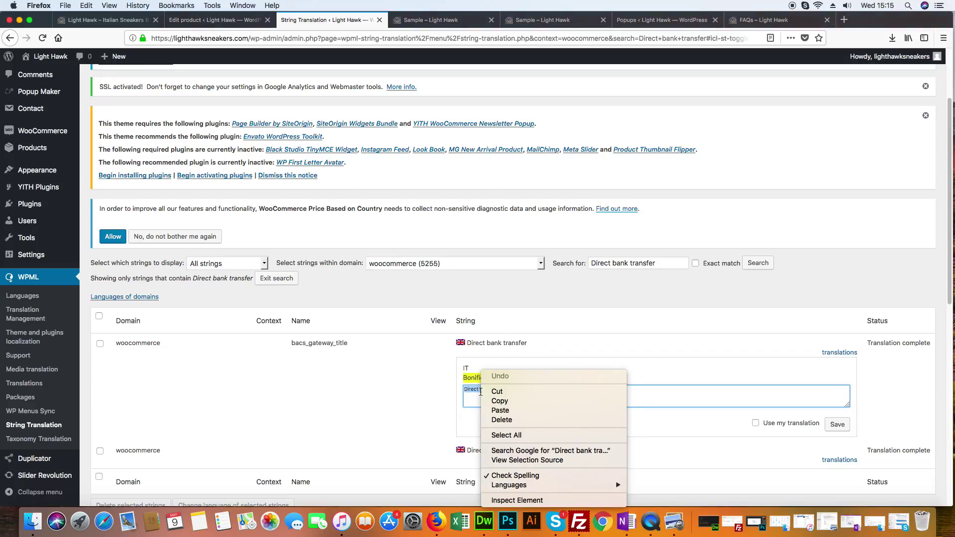
left_click(499, 411)
scroll(479, 407, "down", 2)
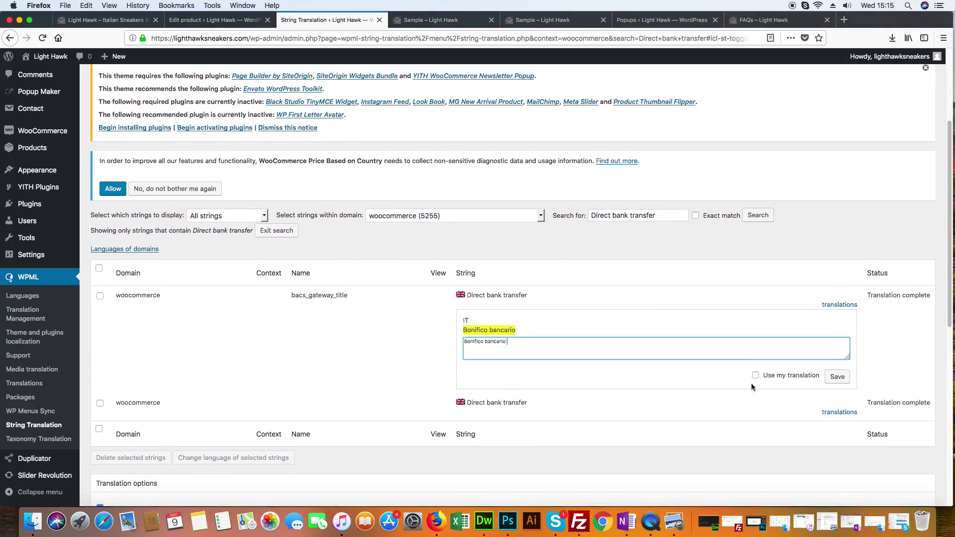
left_click(755, 376)
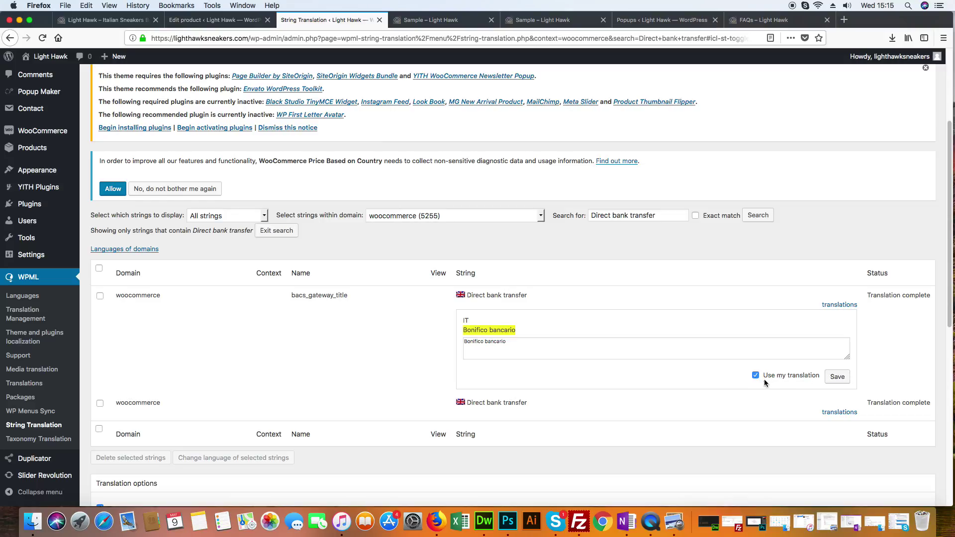
left_click(838, 377)
Give the second, unnamed Direct bank transfer string the Italian translation "Bonifico bancario", mark it as Use my translation and save
scroll(651, 422, "down", 4)
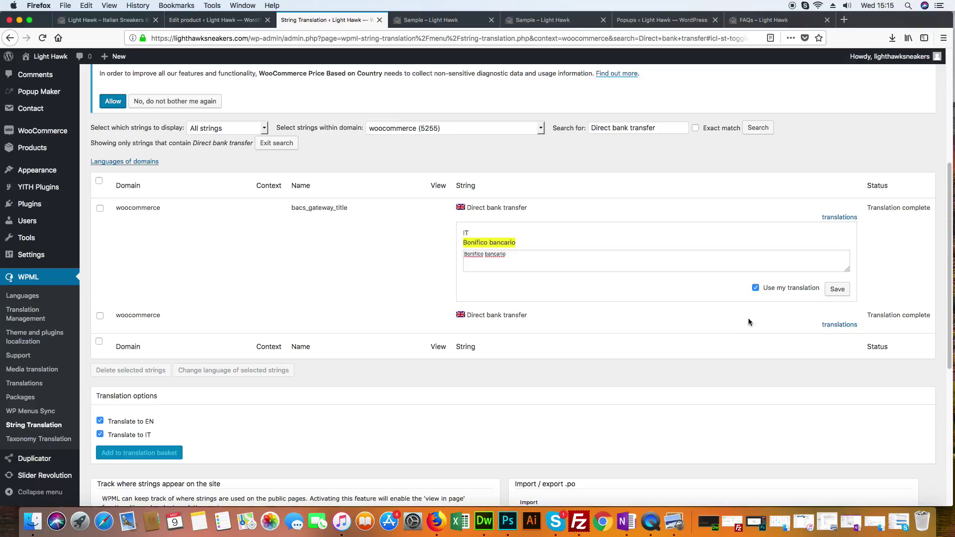
left_click(848, 326)
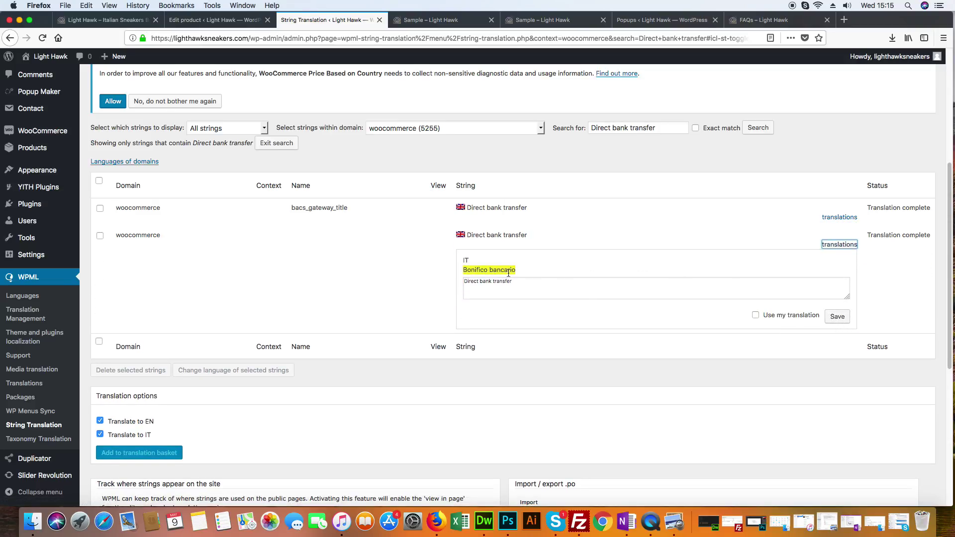
left_click_drag(521, 271, 457, 273)
right_click(466, 270)
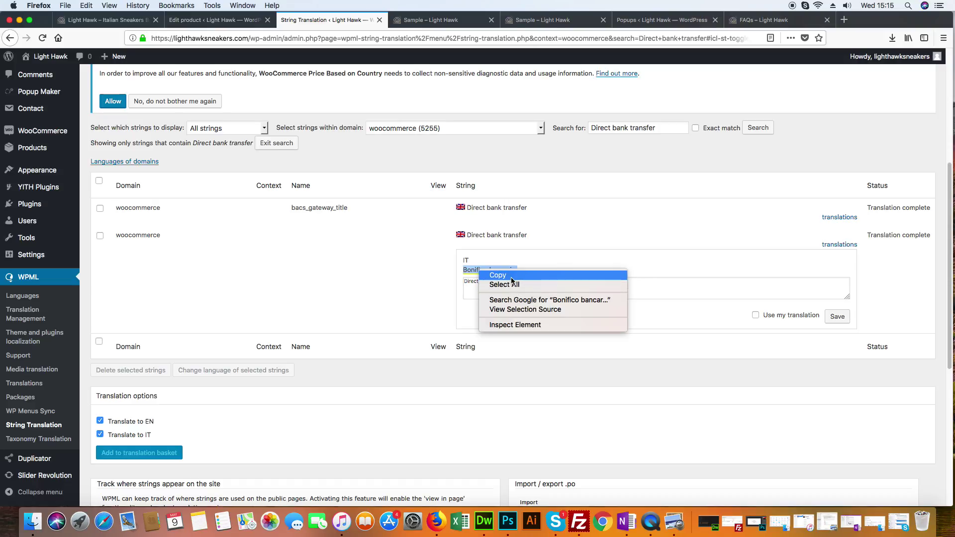
left_click(513, 274)
left_click_drag(526, 284, 466, 283)
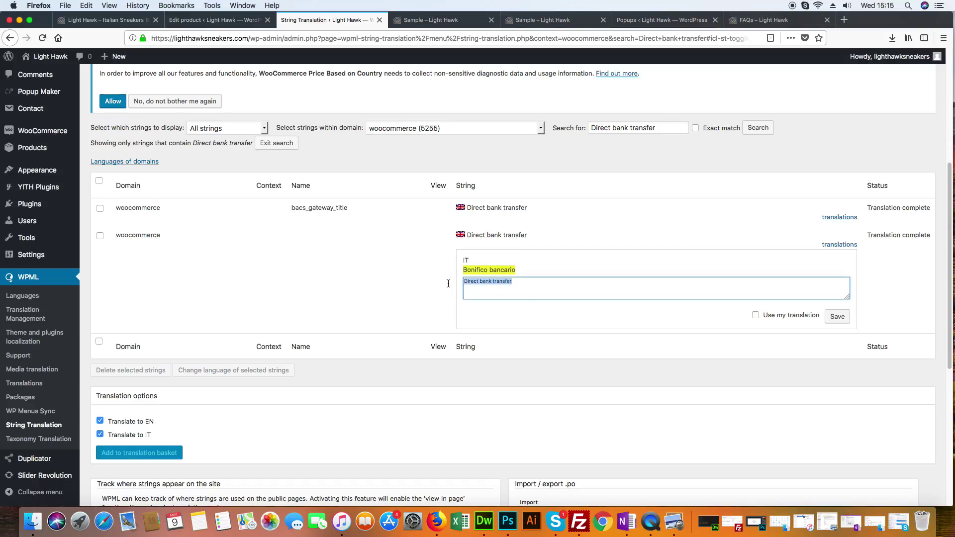
right_click(474, 281)
left_click(495, 320)
left_click(756, 316)
left_click(835, 316)
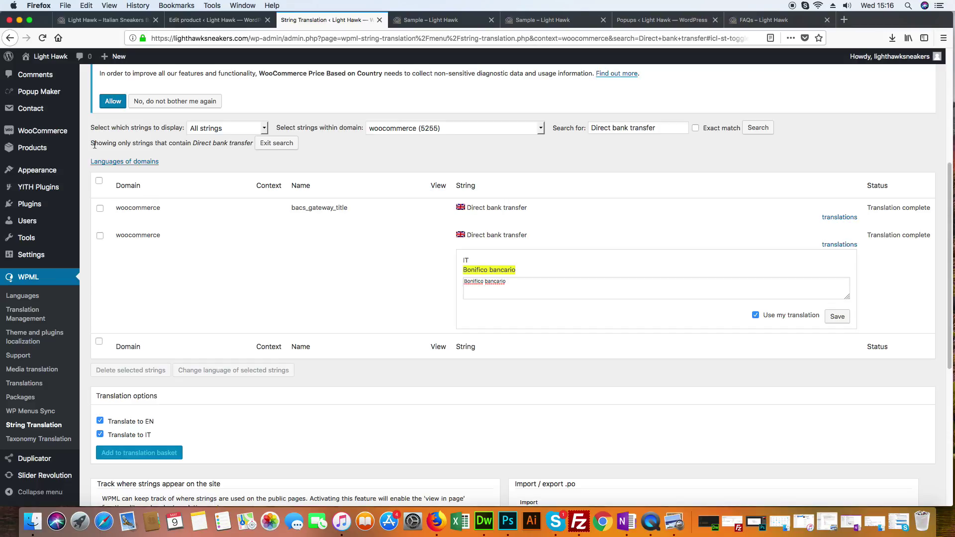
Go back to the WooCommerce settings and look over the checkout options, checkout pages and endpoints
mouse_move(59, 137)
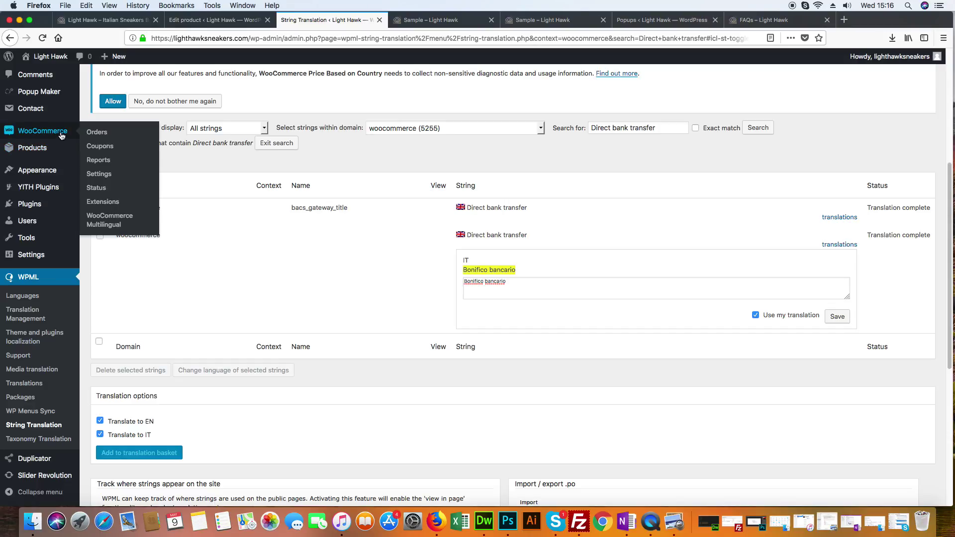
left_click(108, 175)
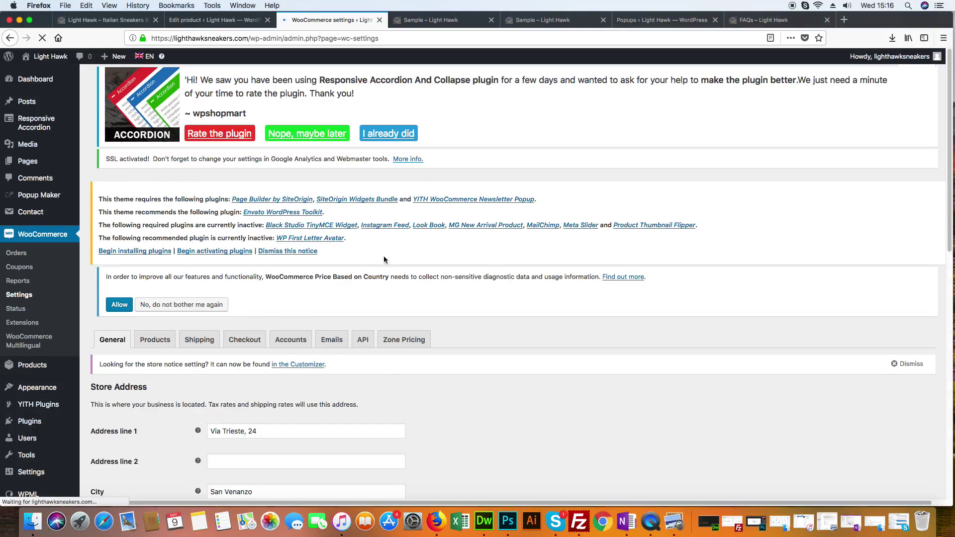
scroll(373, 329, "down", 2)
scroll(346, 323, "down", 2)
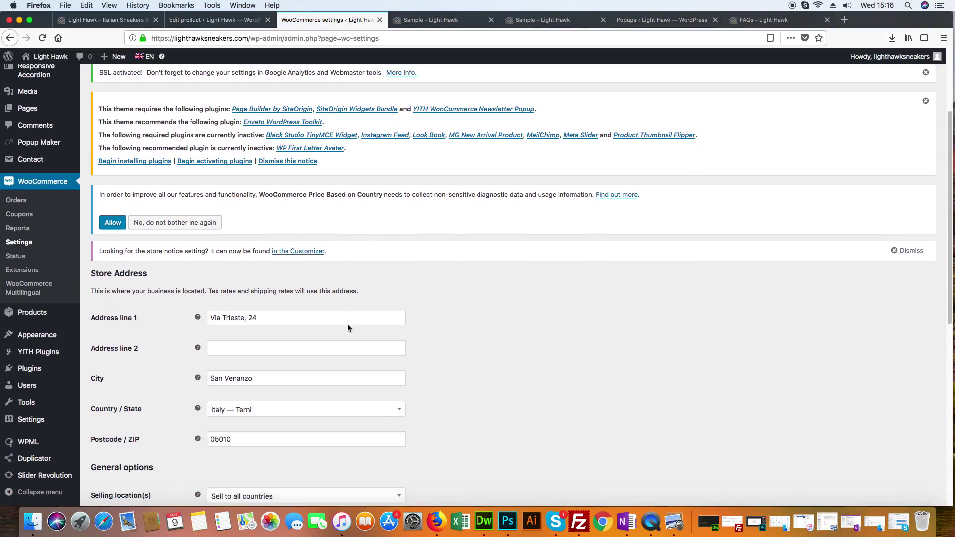
scroll(348, 324, "up", 5)
left_click(252, 92)
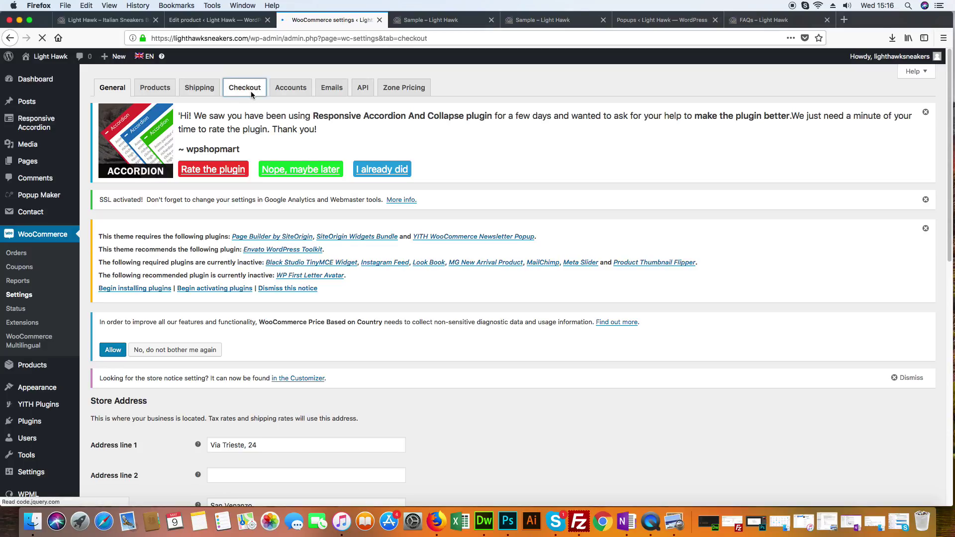
scroll(535, 337, "down", 10)
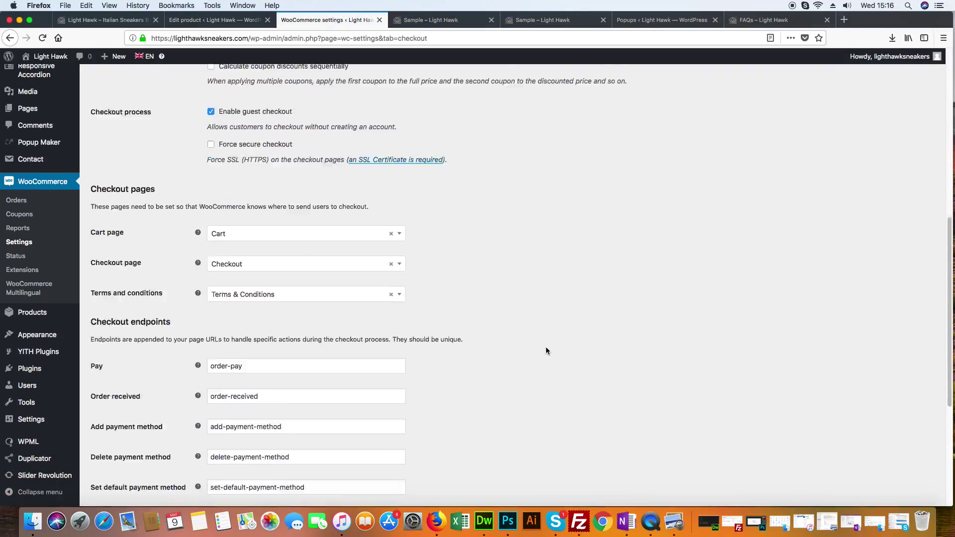
scroll(547, 346, "up", 5)
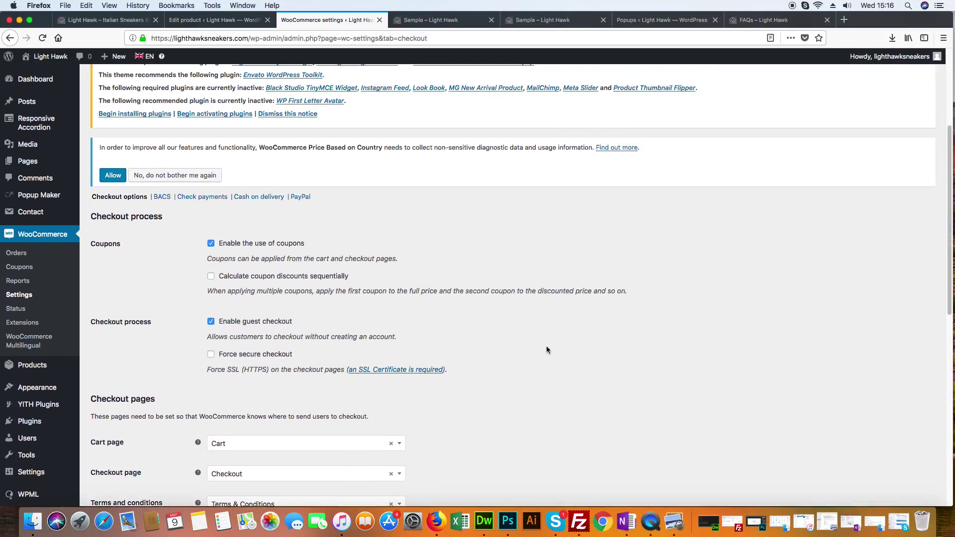
Open the BACS gateway settings and examine the title, description, instructions and account details fields with their translation links
left_click(162, 205)
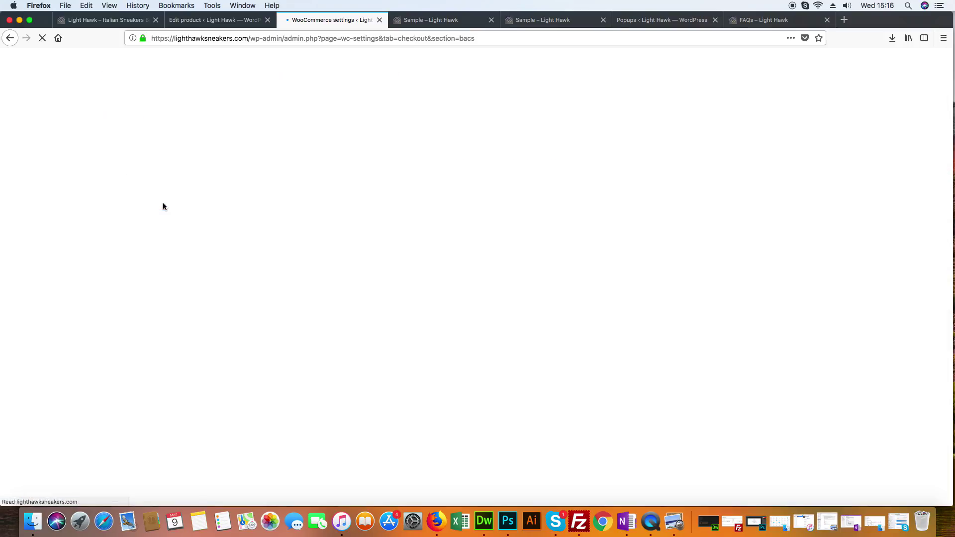
scroll(539, 344, "down", 5)
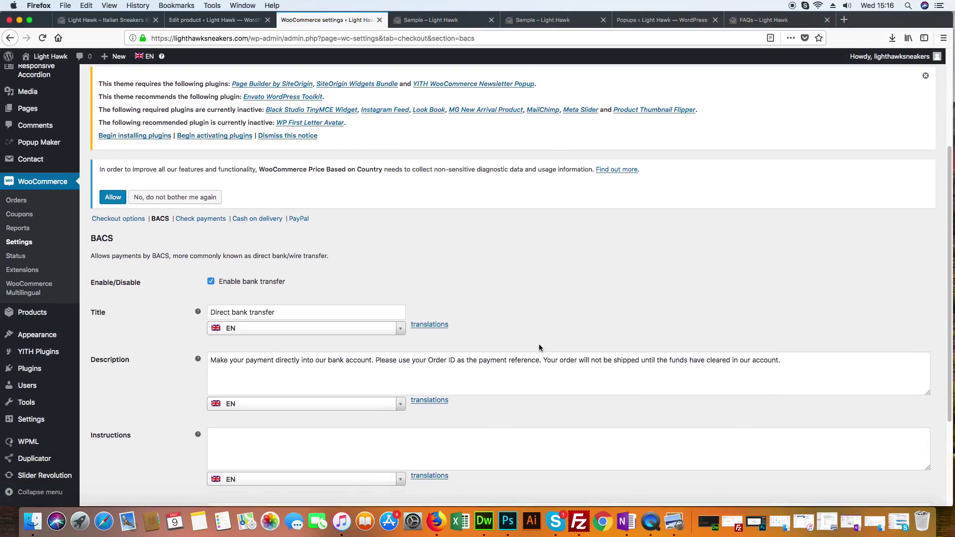
scroll(528, 349, "down", 3)
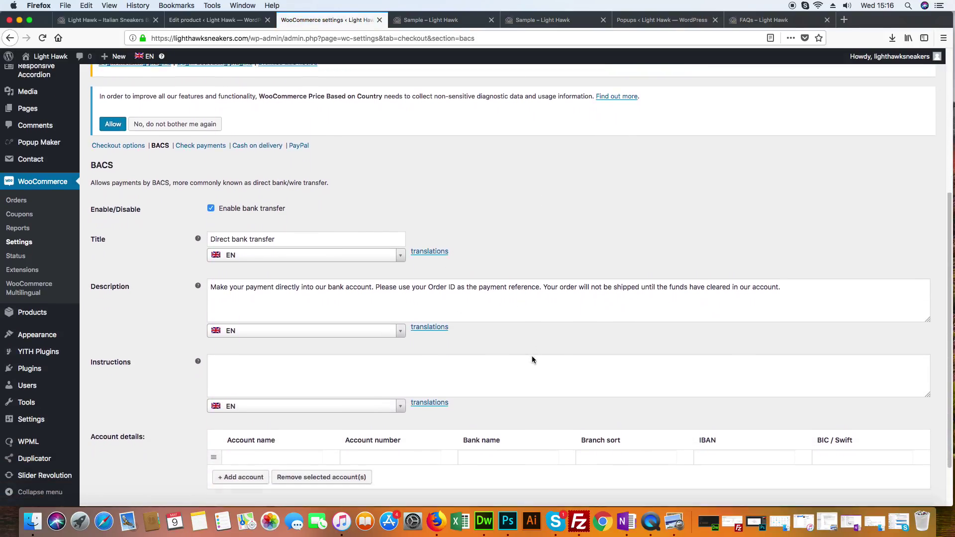
scroll(548, 370, "up", 5)
scroll(522, 390, "down", 3)
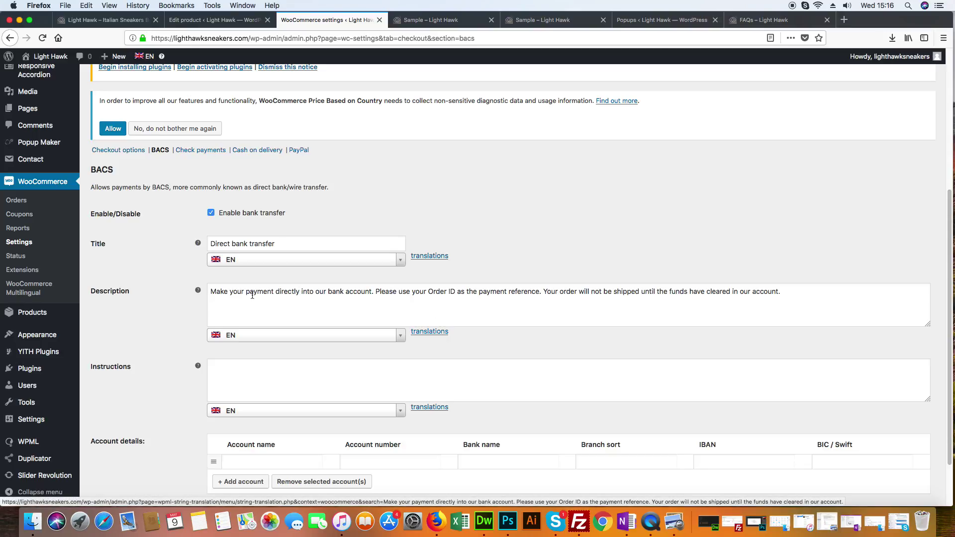
scroll(449, 368, "up", 3)
scroll(449, 368, "up", 2)
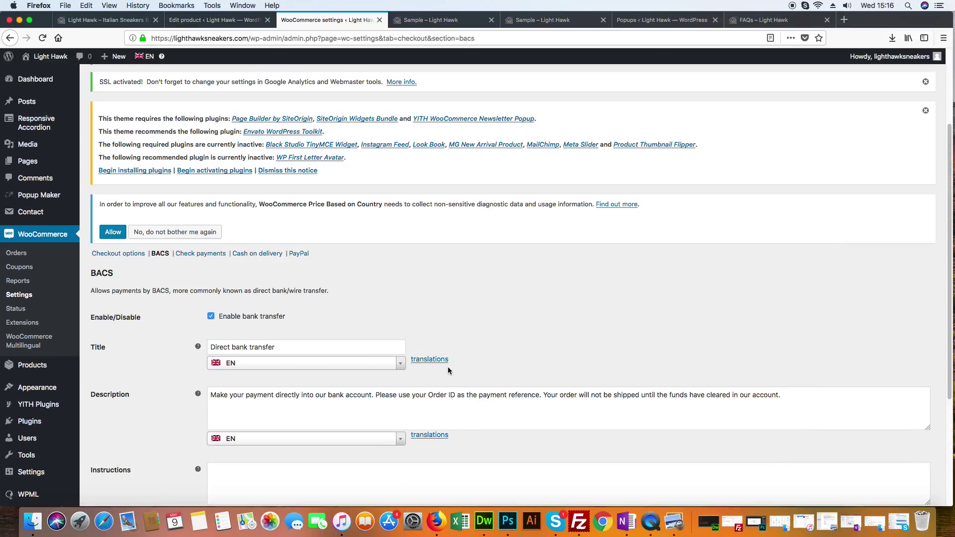
Open the PayPal gateway settings and review its title, PayPal email, advanced options and API credentials fields
left_click(304, 255)
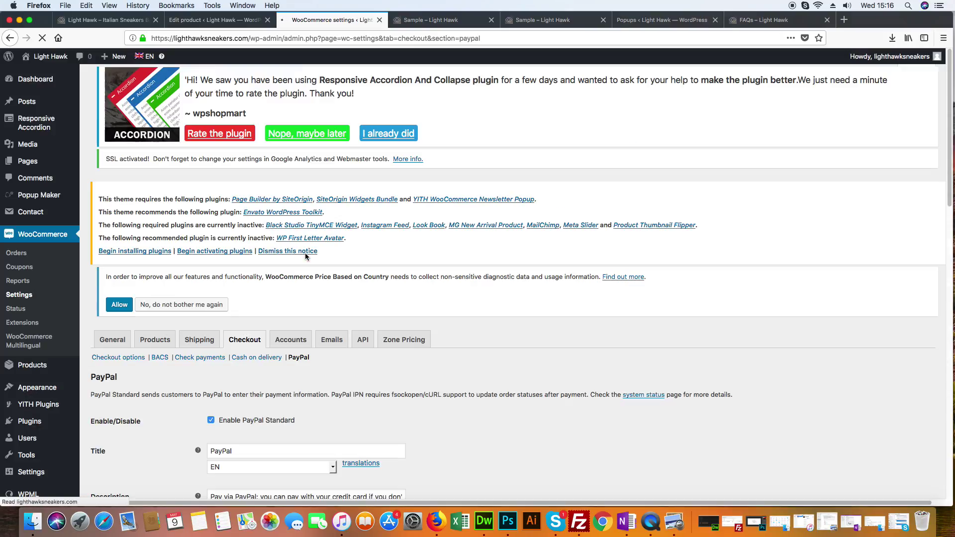
scroll(349, 321, "down", 2)
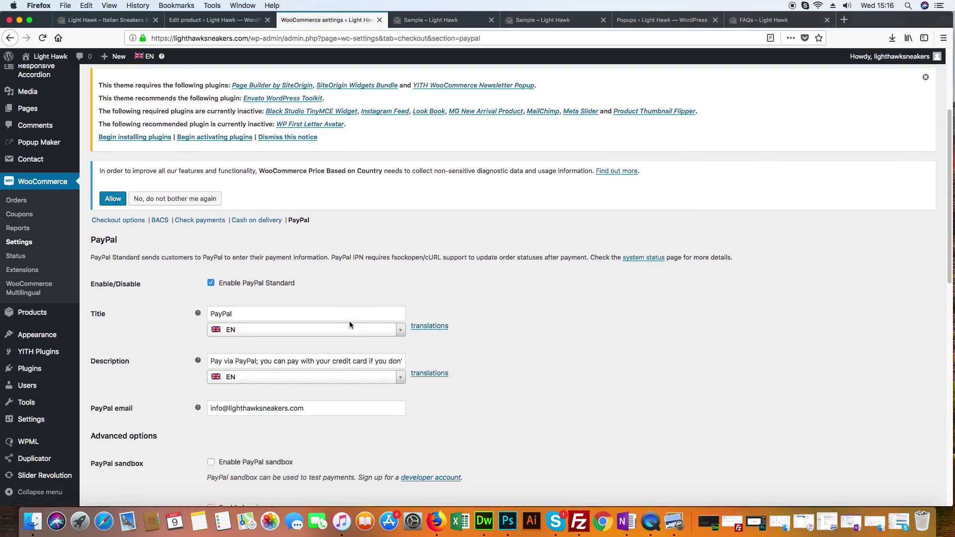
scroll(349, 321, "down", 5)
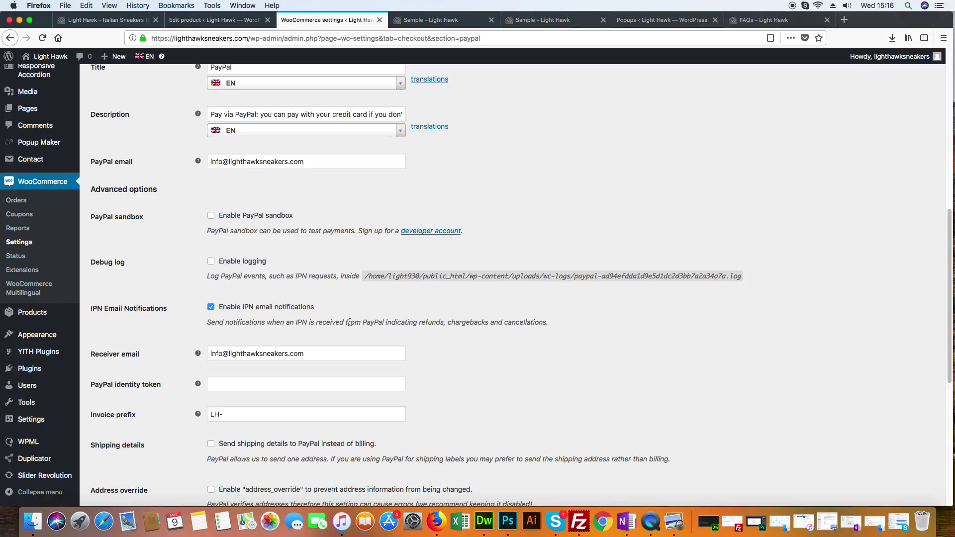
scroll(350, 322, "down", 5)
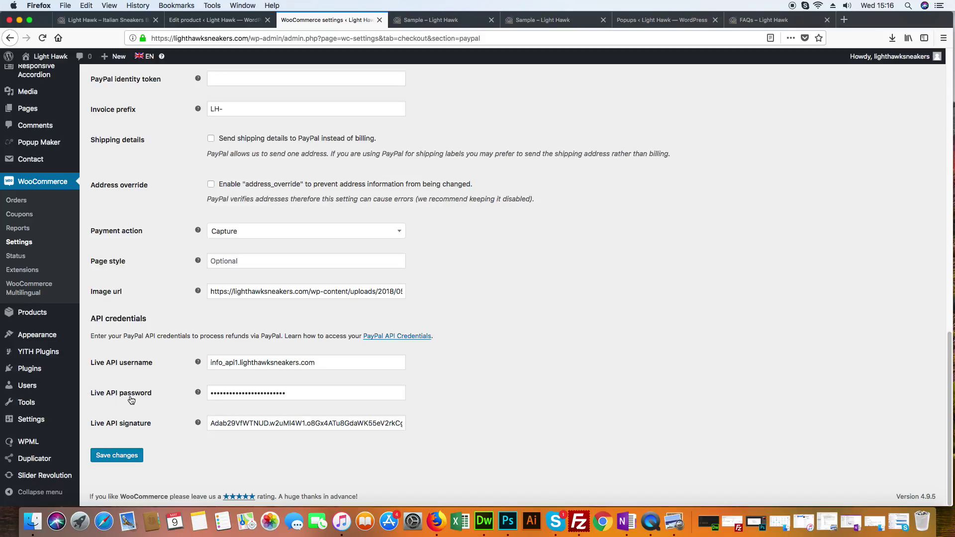
scroll(204, 393, "up", 10)
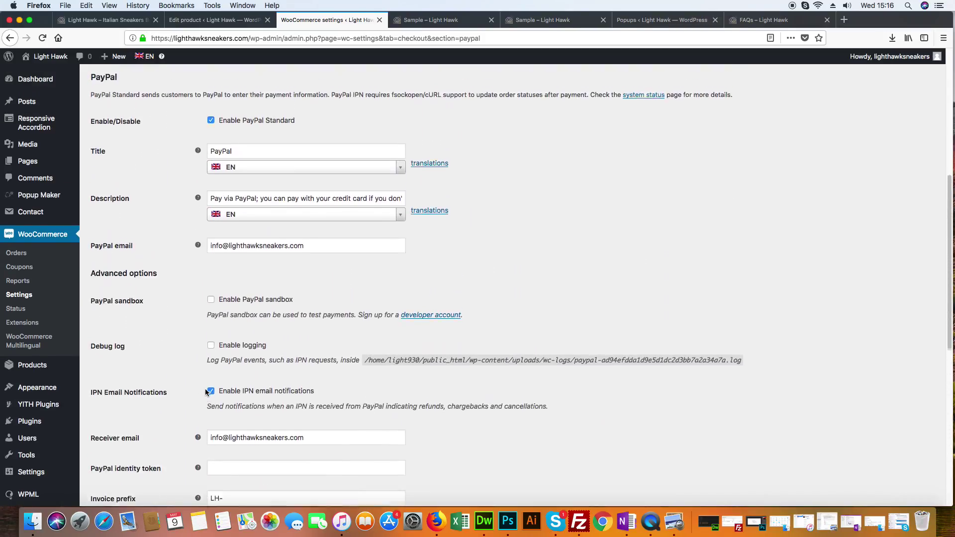
scroll(206, 391, "up", 5)
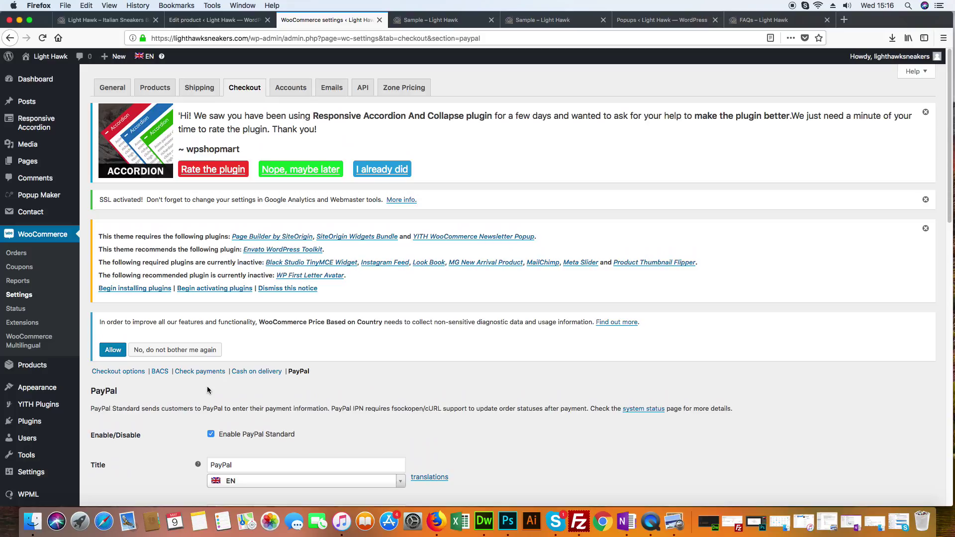
Open the WooCommerce accounts settings and review the account page, customer registration, login and account creation options
left_click(292, 92)
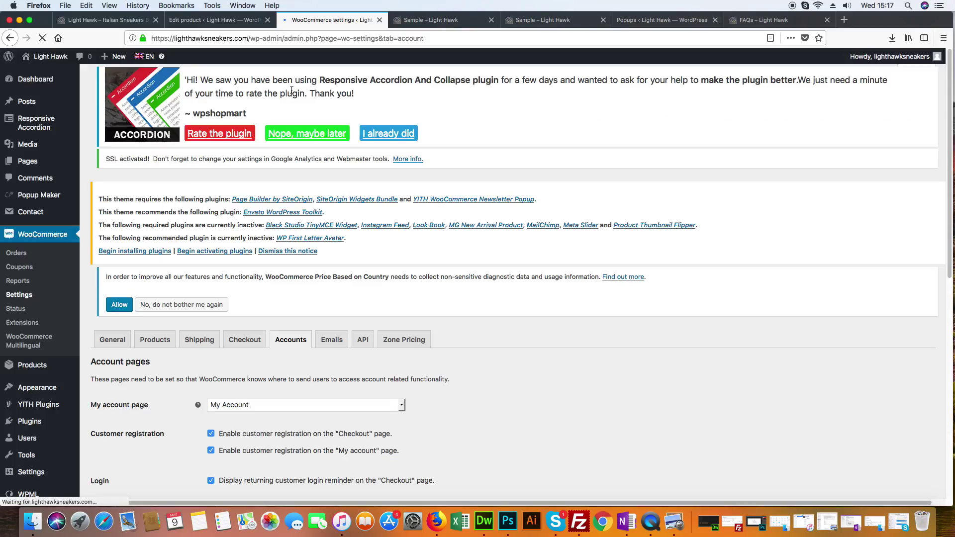
scroll(353, 280, "down", 1)
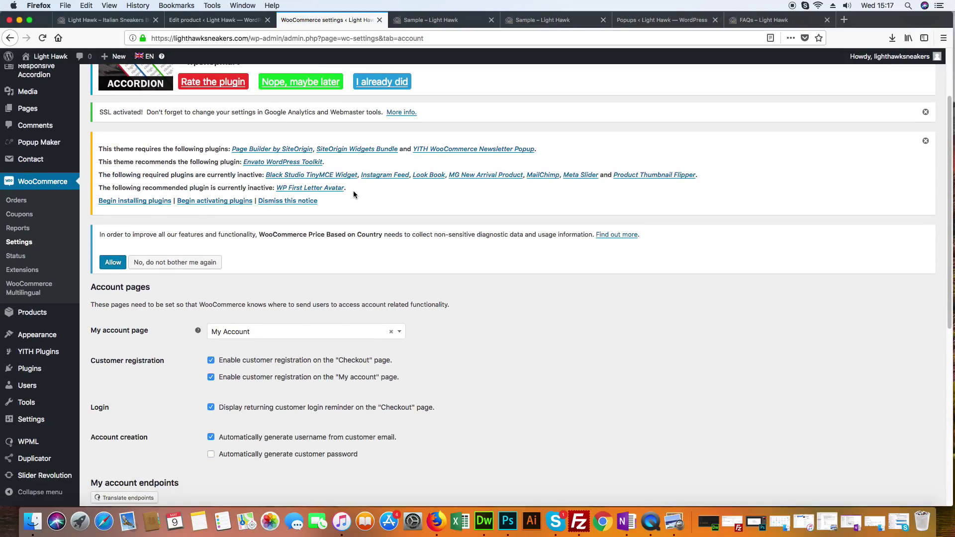
scroll(356, 196, "up", 1)
Open the WooCommerce email settings and examine the list of email notifications and their recipients
left_click(333, 89)
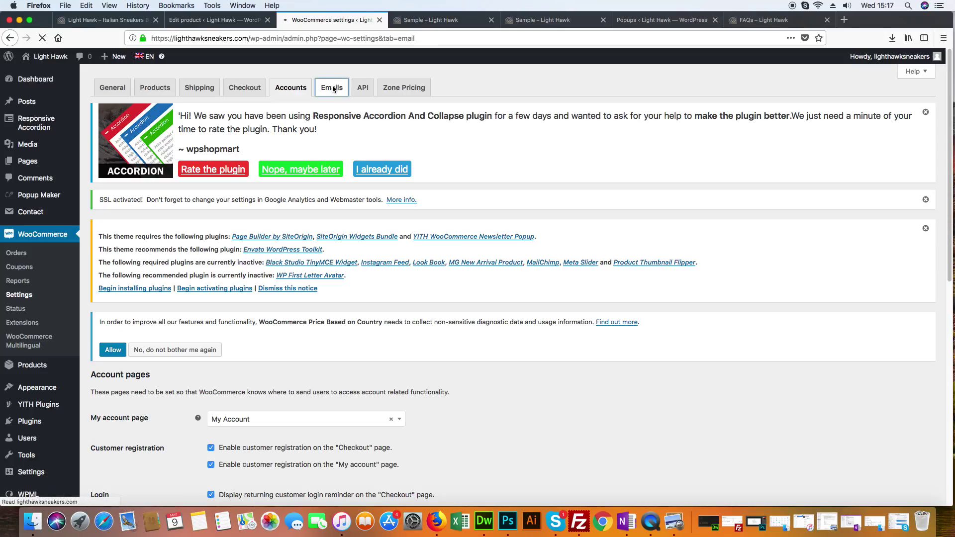
scroll(441, 207, "down", 5)
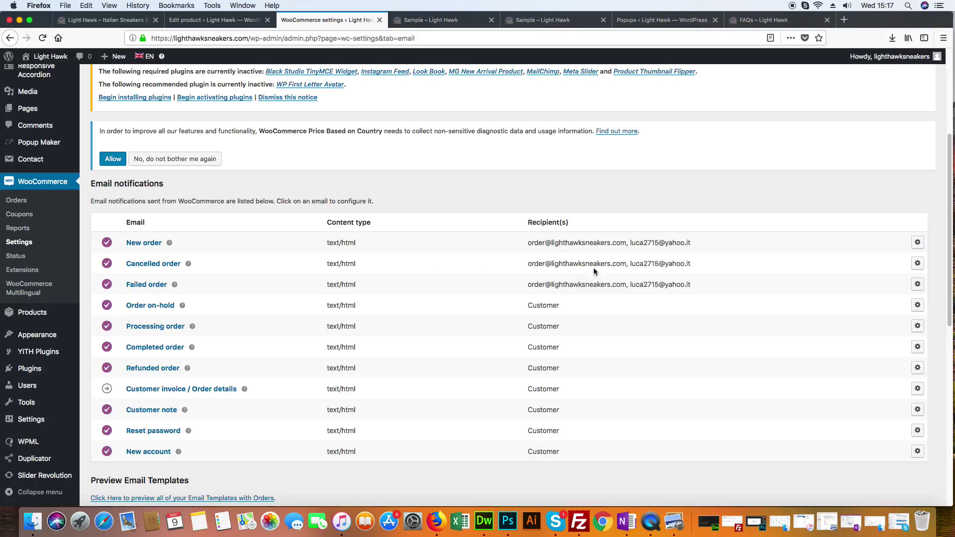
scroll(649, 291, "down", 1)
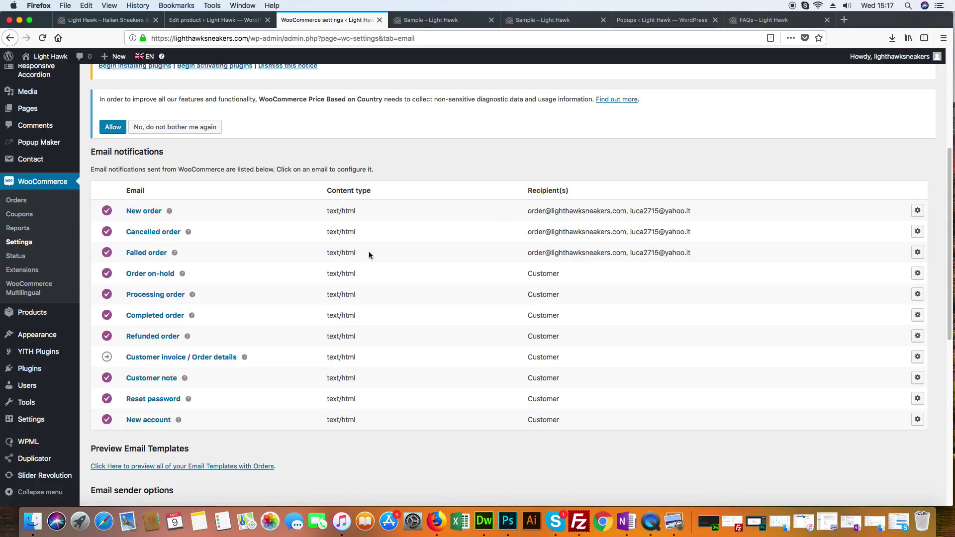
Open the New order email's configuration and examine its recipients, subject, email heading, email type and HTML template
left_click(918, 212)
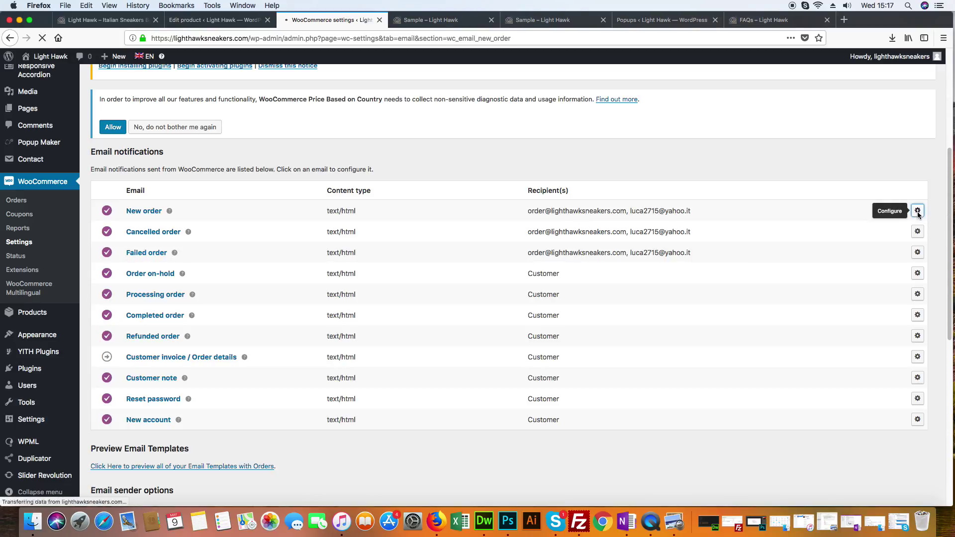
scroll(853, 224, "down", 2)
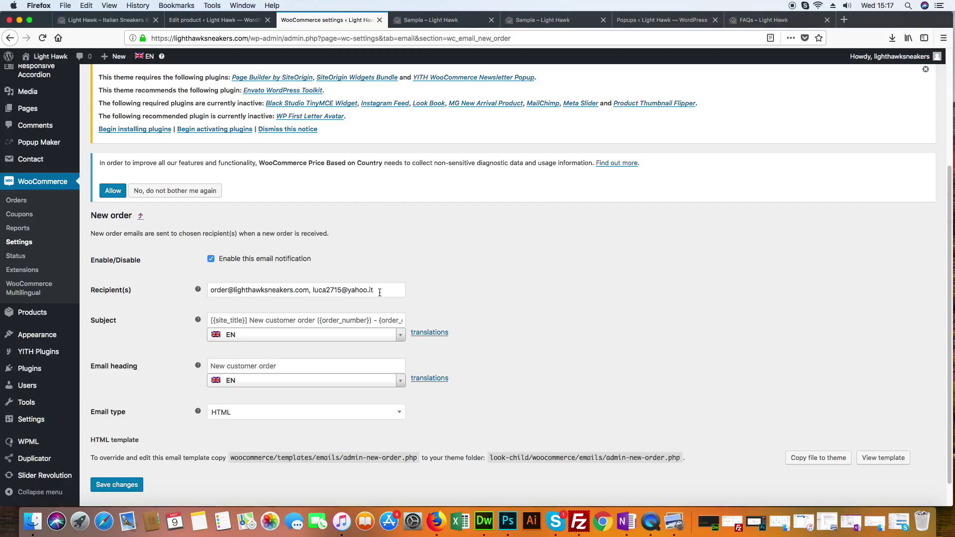
scroll(386, 293, "down", 1)
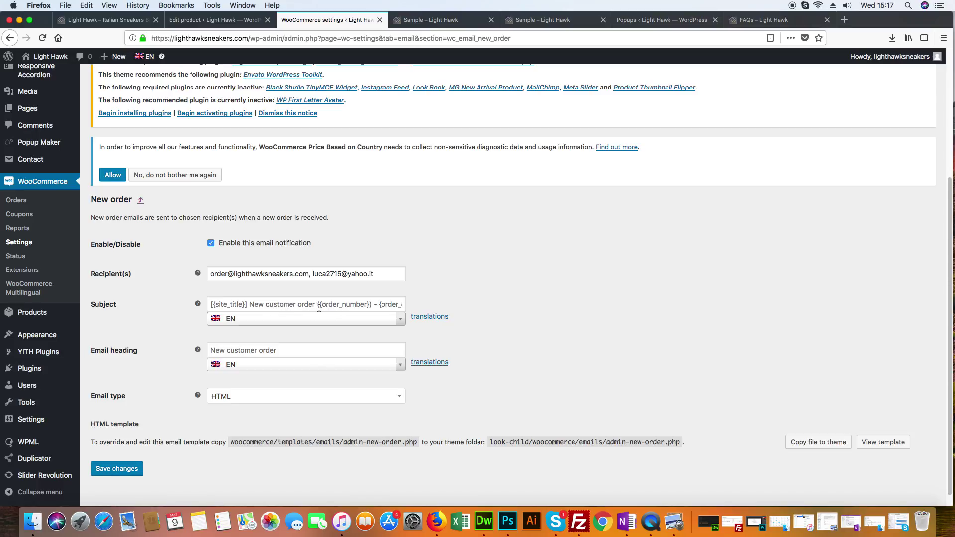
left_click(213, 305)
scroll(502, 251, "down", 1)
scroll(502, 252, "up", 1)
Return to the email notifications overview and look over the email sender options and email template colors
left_click(10, 39)
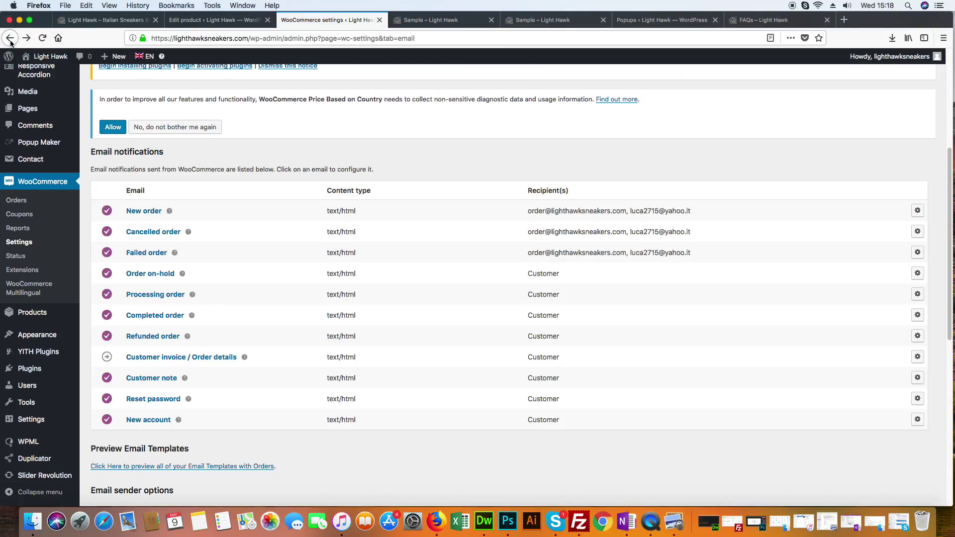
scroll(531, 283, "down", 2)
scroll(532, 281, "down", 5)
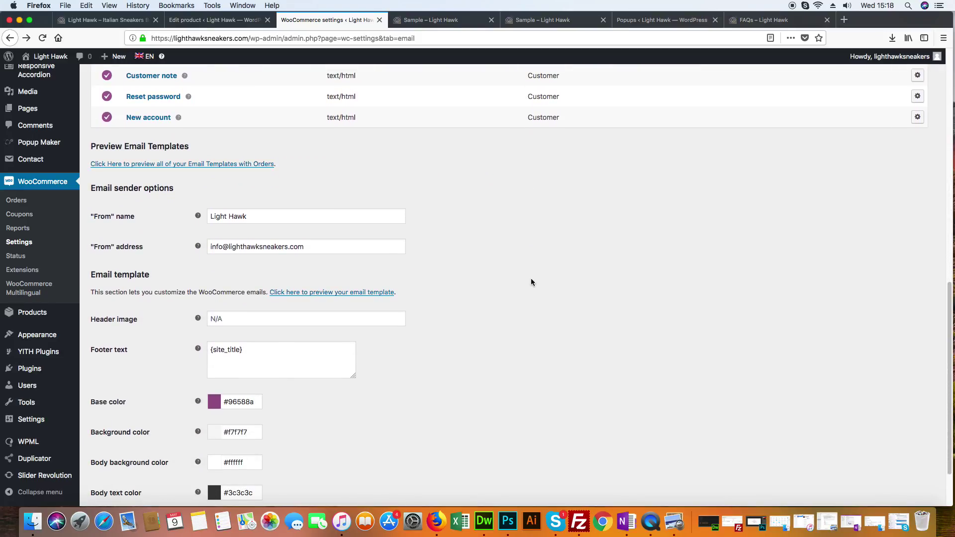
Examine the email template's header image, footer text and color settings, and recheck the notification list
scroll(532, 282, "down", 1)
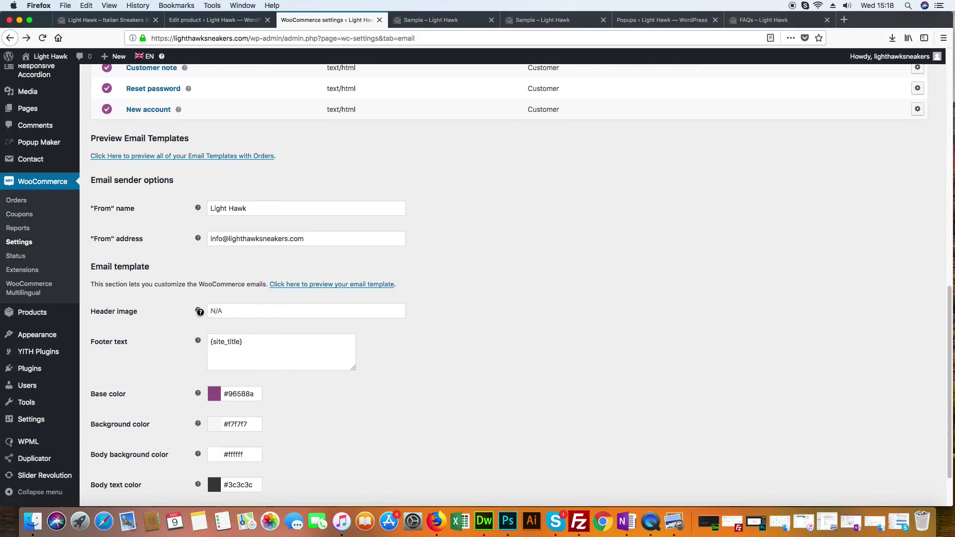
scroll(503, 327, "down", 2)
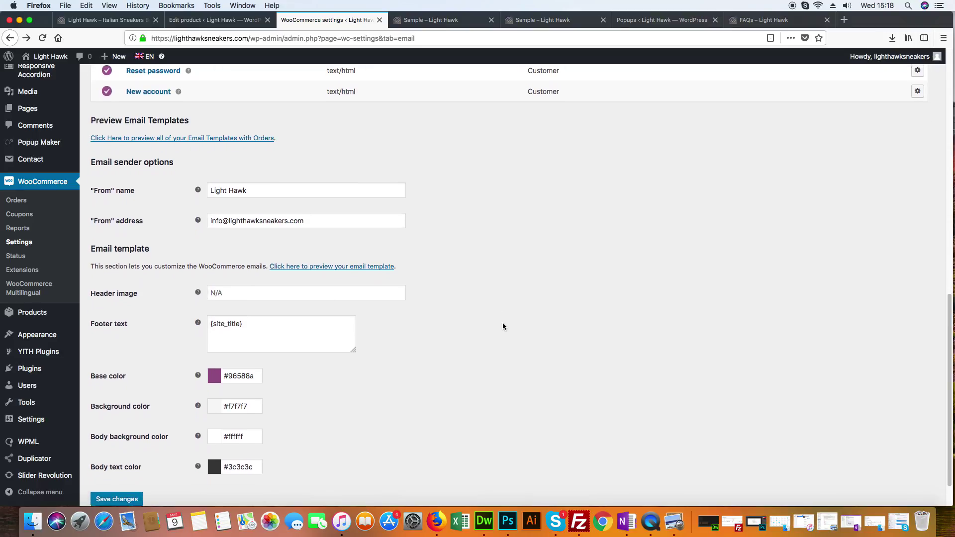
scroll(503, 327, "up", 5)
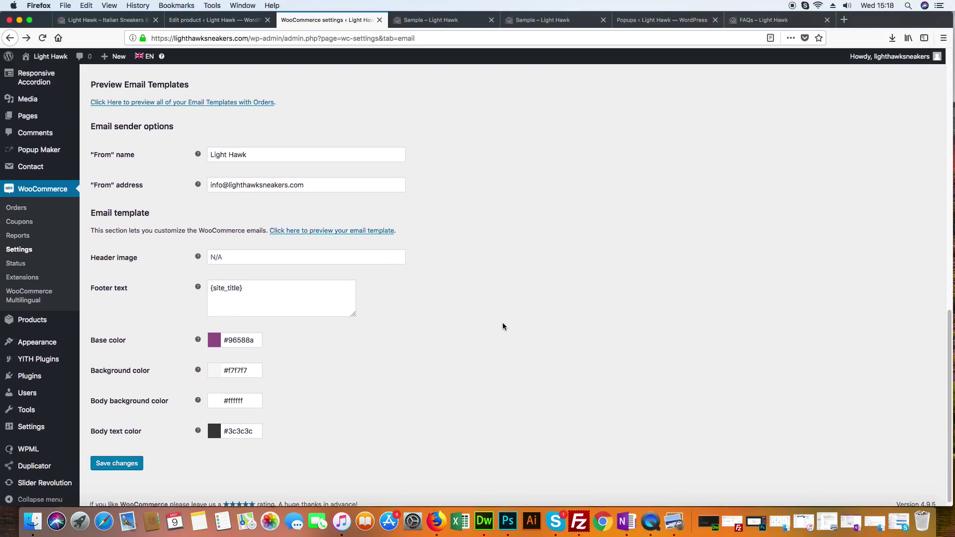
scroll(502, 327, "up", 5)
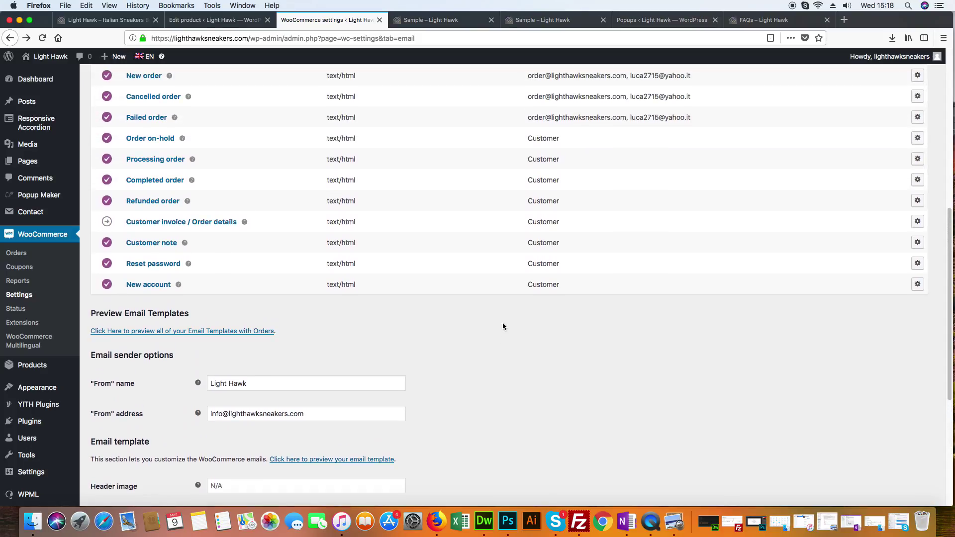
scroll(503, 326, "down", 7)
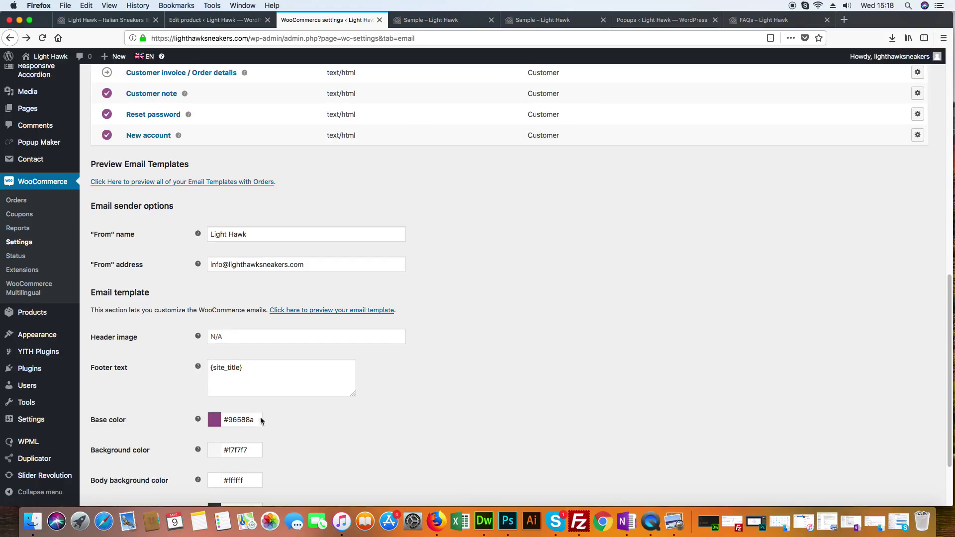
scroll(393, 418, "up", 10)
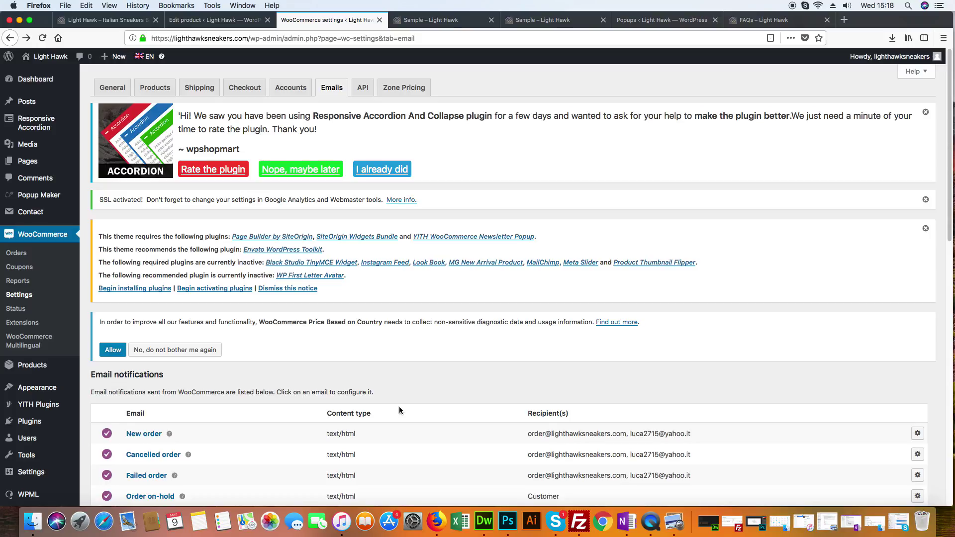
Open the WooCommerce API settings briefly, and review the general options of Zone Pricing
left_click(364, 94)
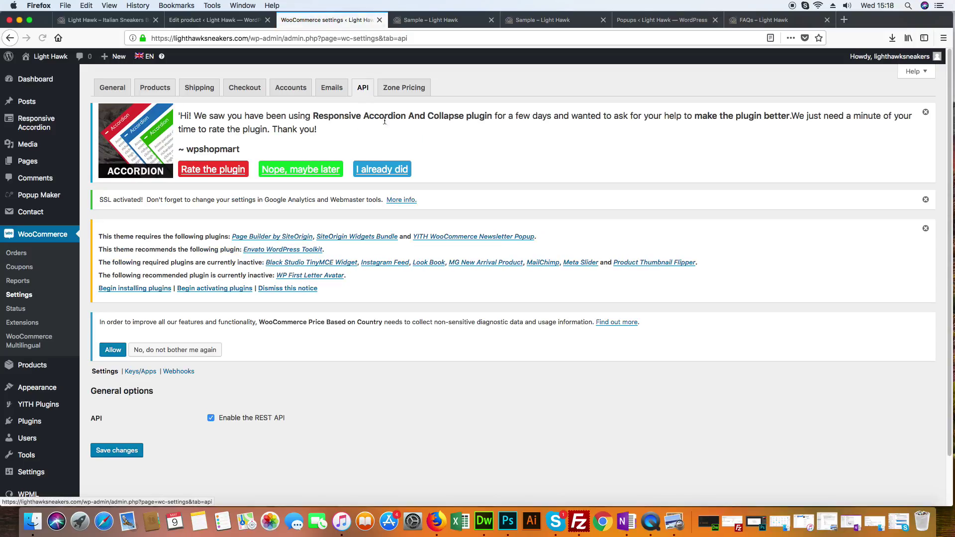
left_click(409, 90)
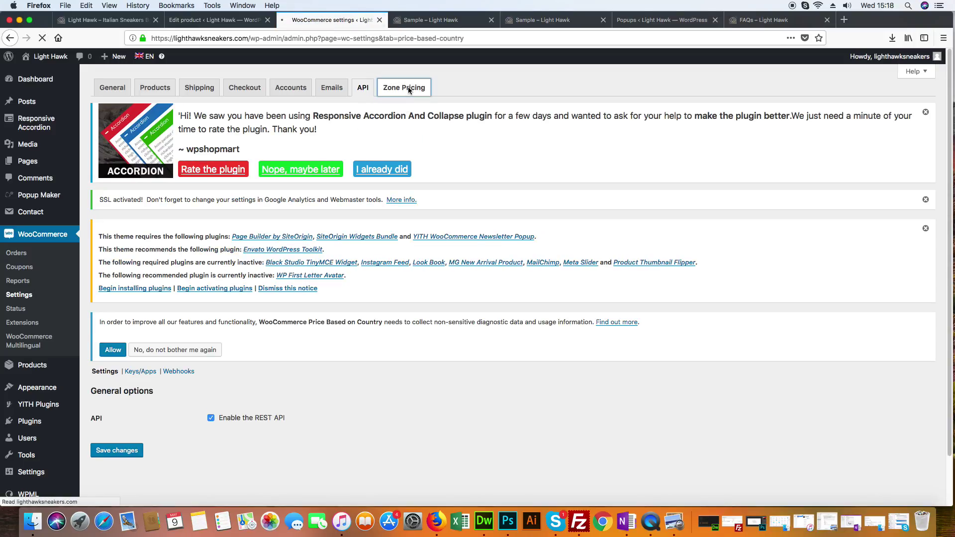
scroll(518, 276, "down", 2)
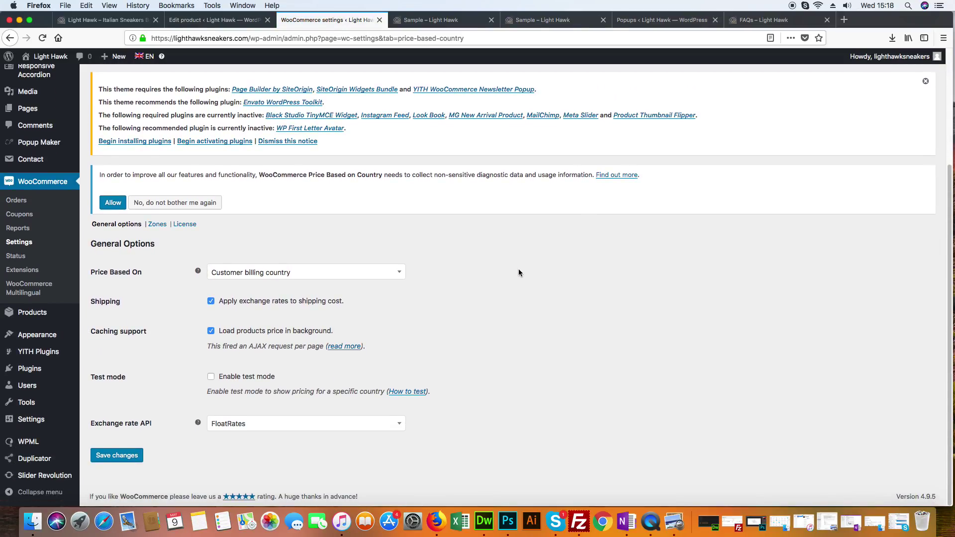
Open the pricing zones list and examine the countries and currency assigned to each zone
left_click(158, 225)
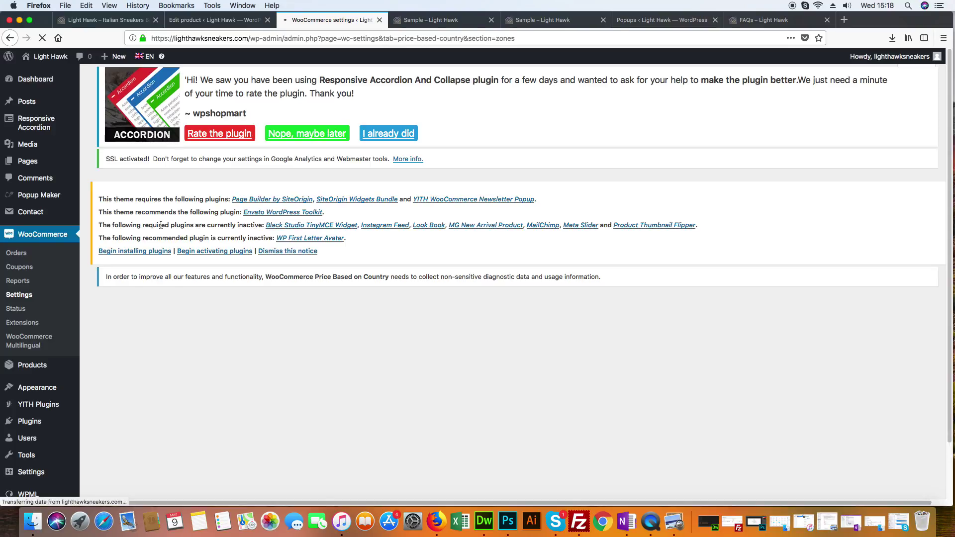
scroll(357, 247, "down", 2)
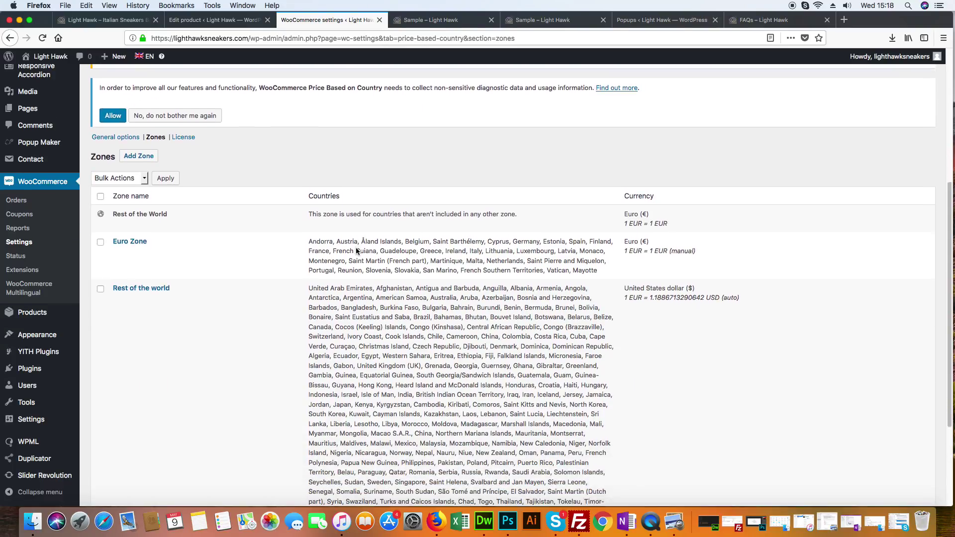
scroll(277, 243, "down", 2)
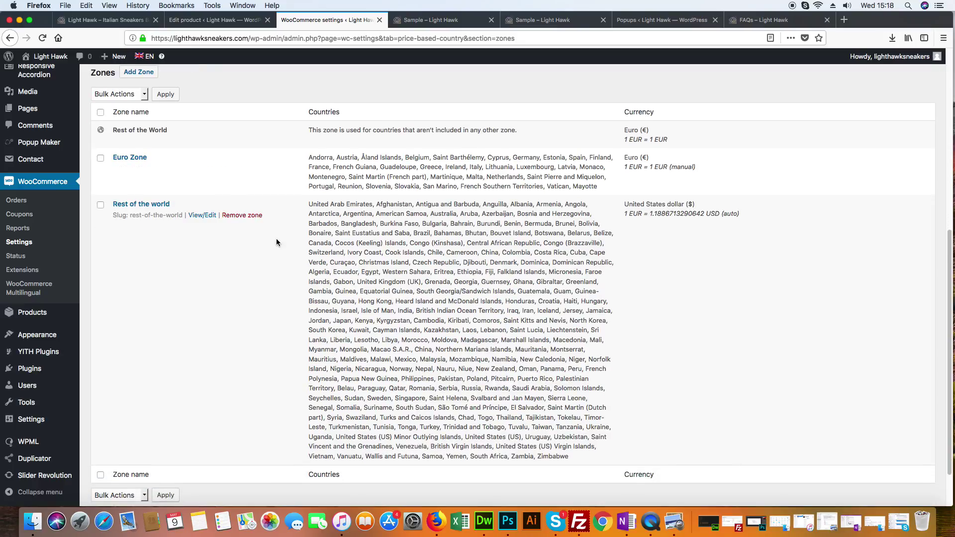
scroll(276, 242, "up", 3)
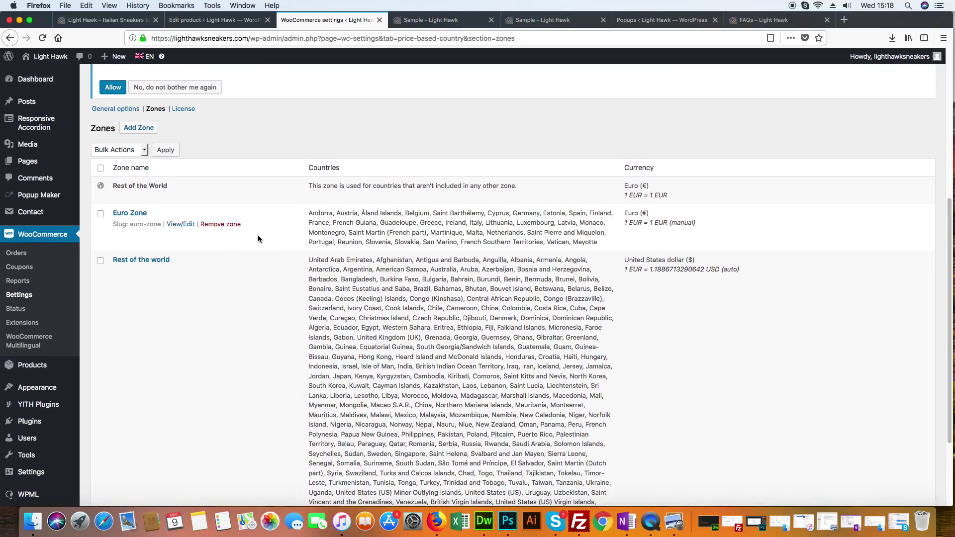
Open the Rest of the world pricing zone and review its countries, currency, exchange rate update and number format settings
left_click(151, 261)
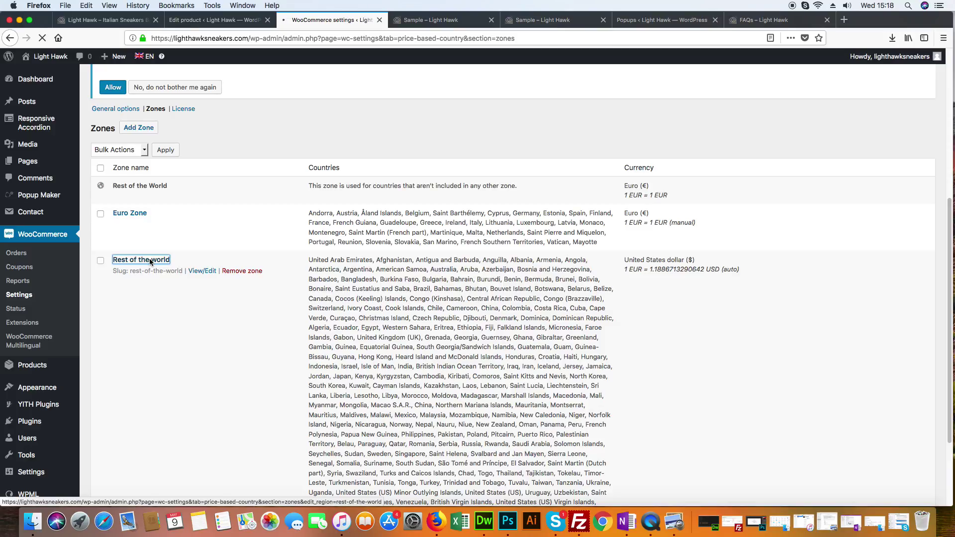
scroll(469, 268, "down", 3)
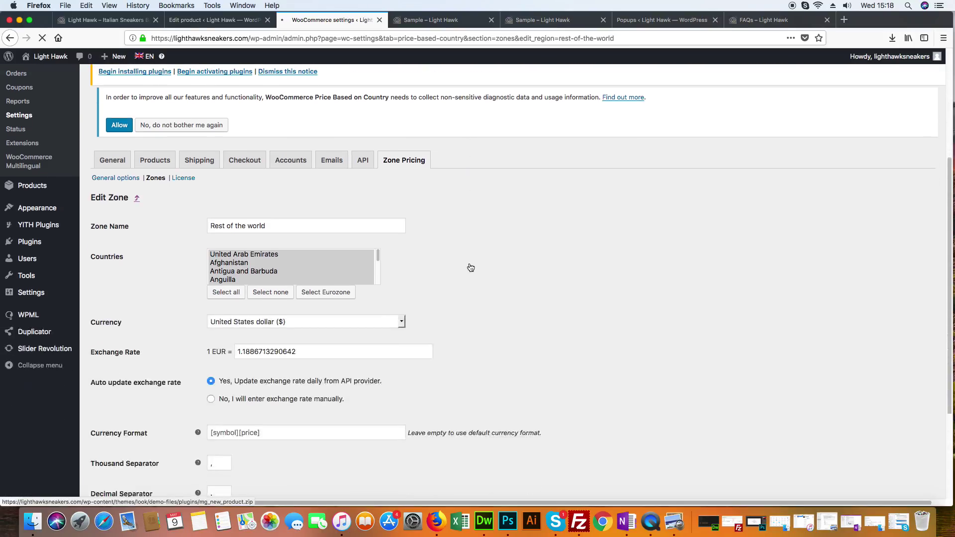
scroll(539, 270, "down", 15)
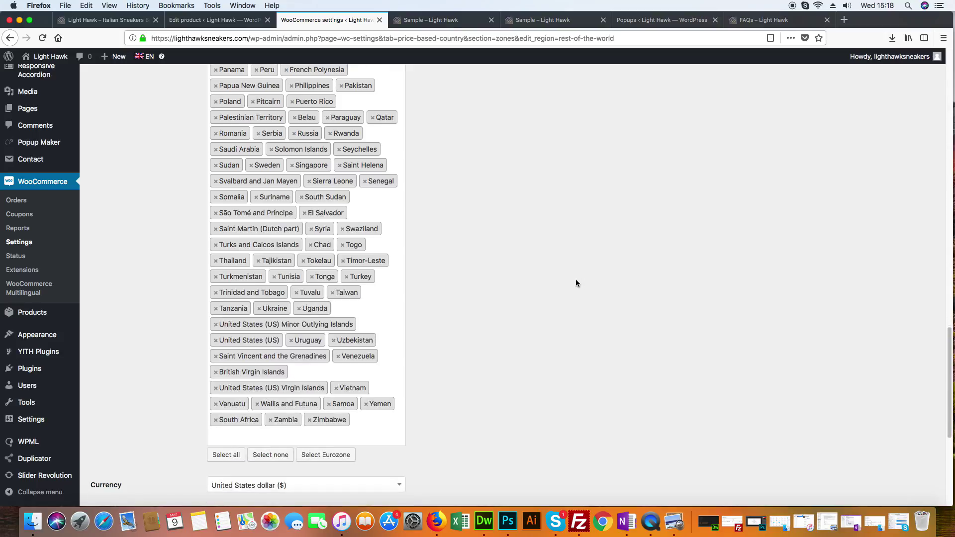
scroll(575, 279, "down", 5)
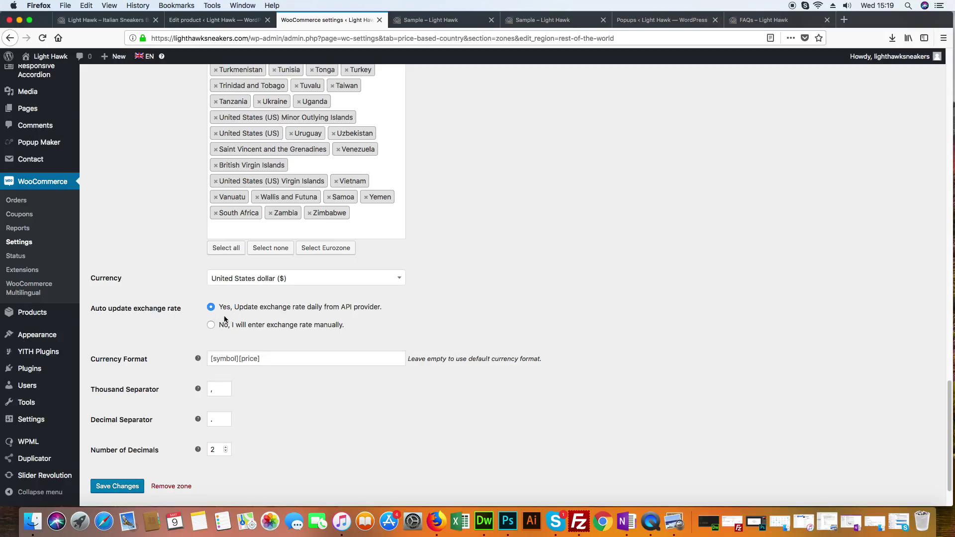
scroll(244, 325, "down", 1)
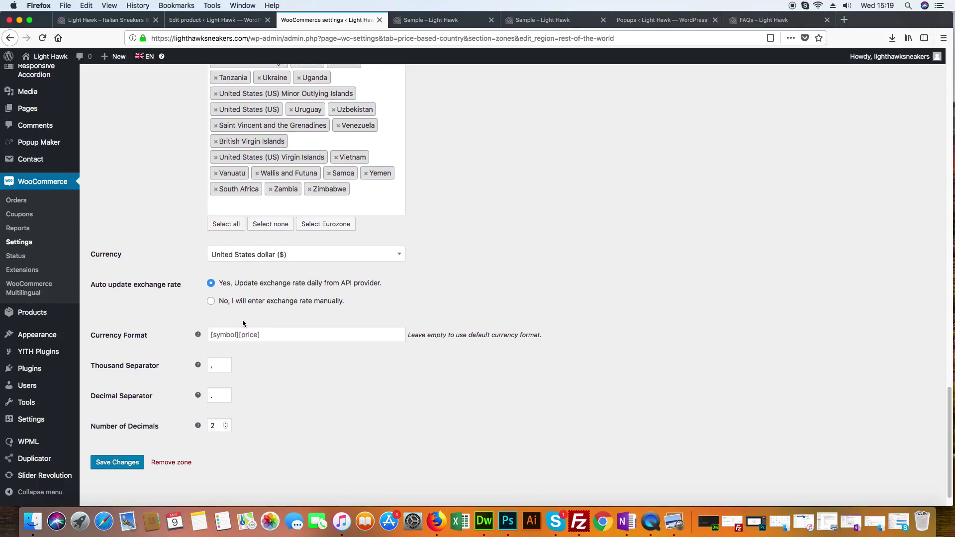
scroll(242, 322, "up", 20)
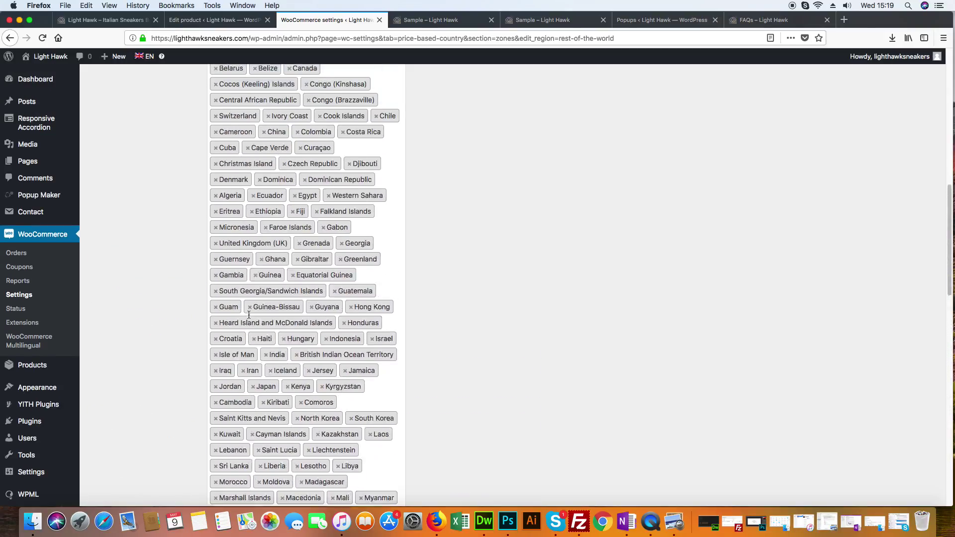
scroll(222, 312, "up", 9)
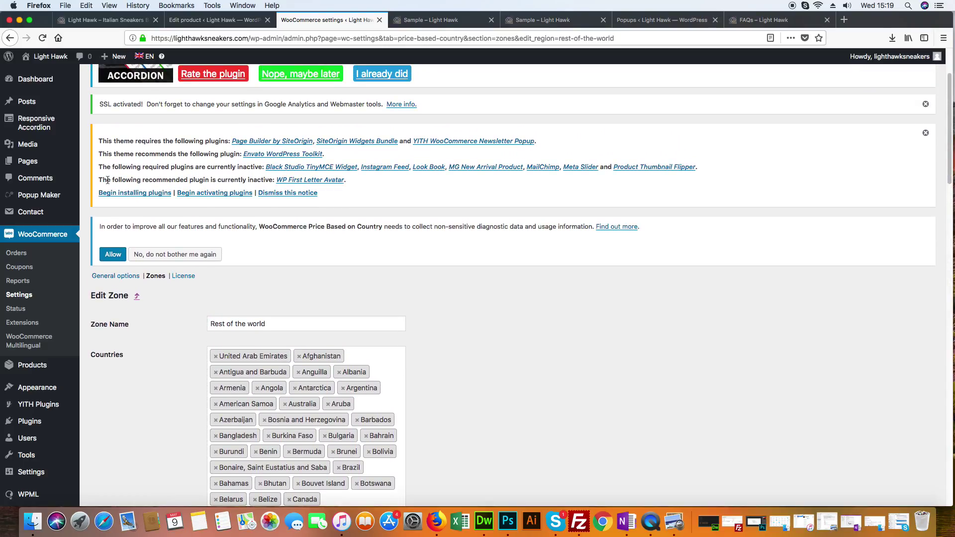
scroll(108, 180, "up", 4)
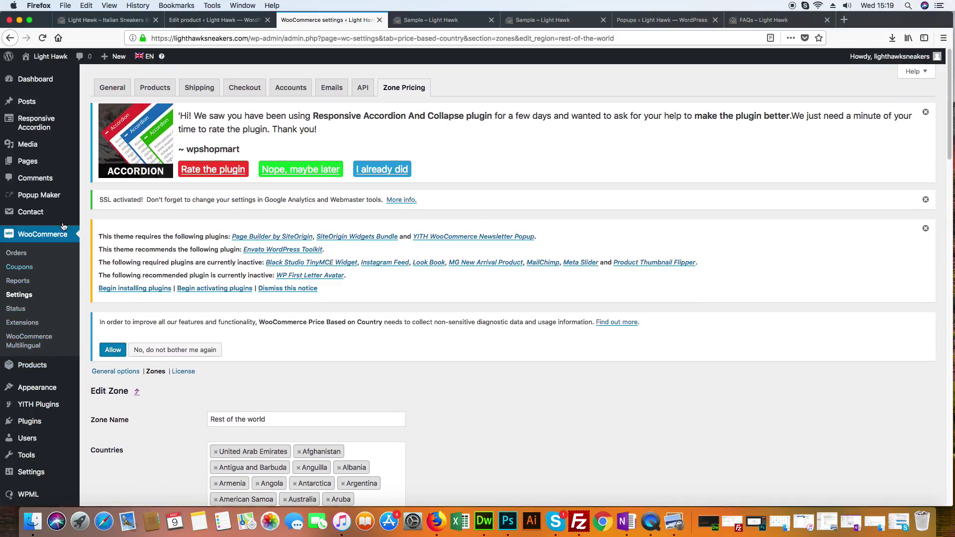
Open the Slider Revolution overview from the WordPress admin
mouse_move(59, 219)
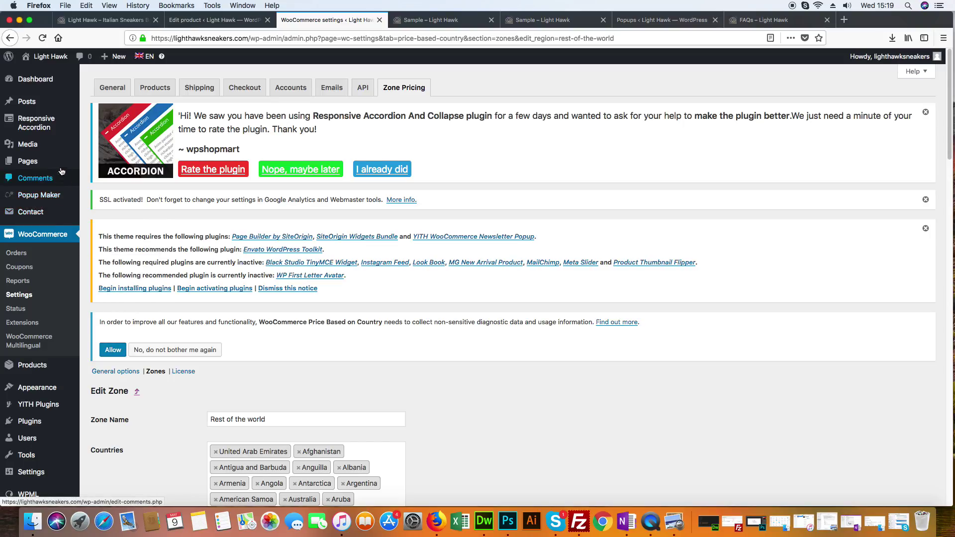
mouse_move(63, 144)
scroll(60, 428, "down", 5)
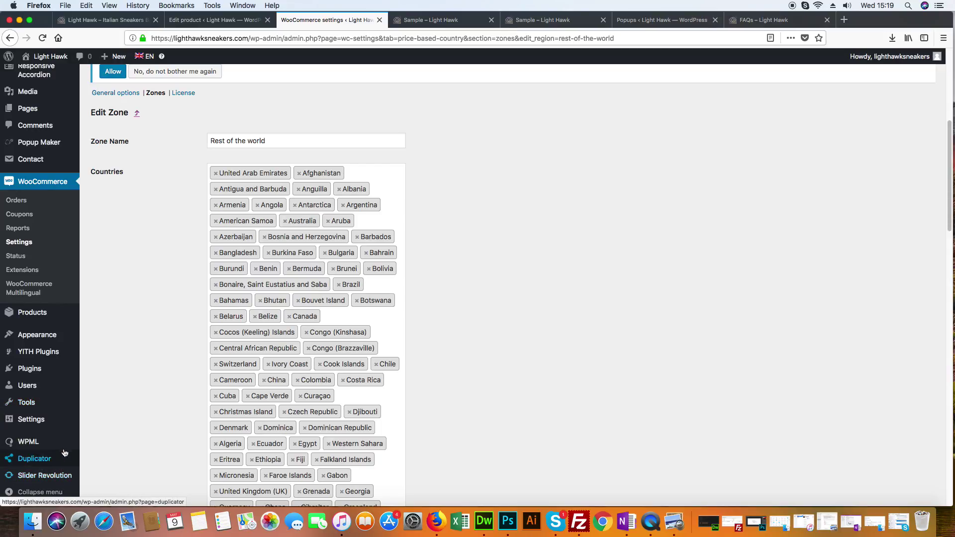
mouse_move(63, 448)
mouse_move(55, 475)
left_click(116, 436)
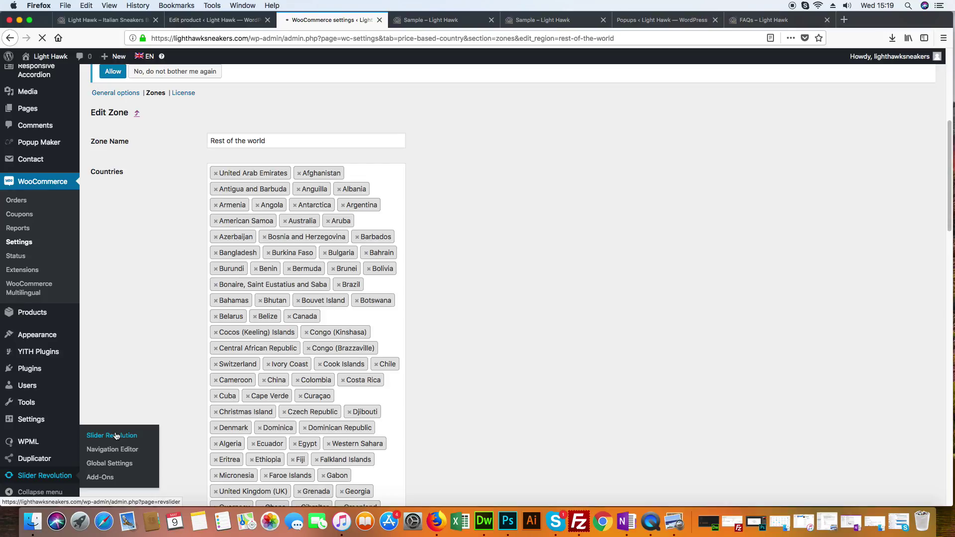
left_click(115, 436)
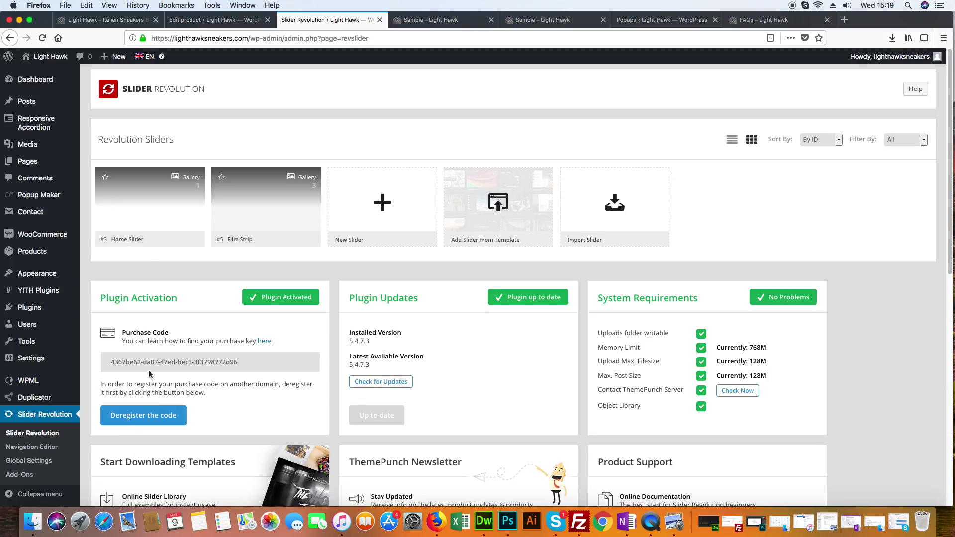
Open the Home Slider in the slide editor and bring its Filmstrip add-on images into view
mouse_move(141, 226)
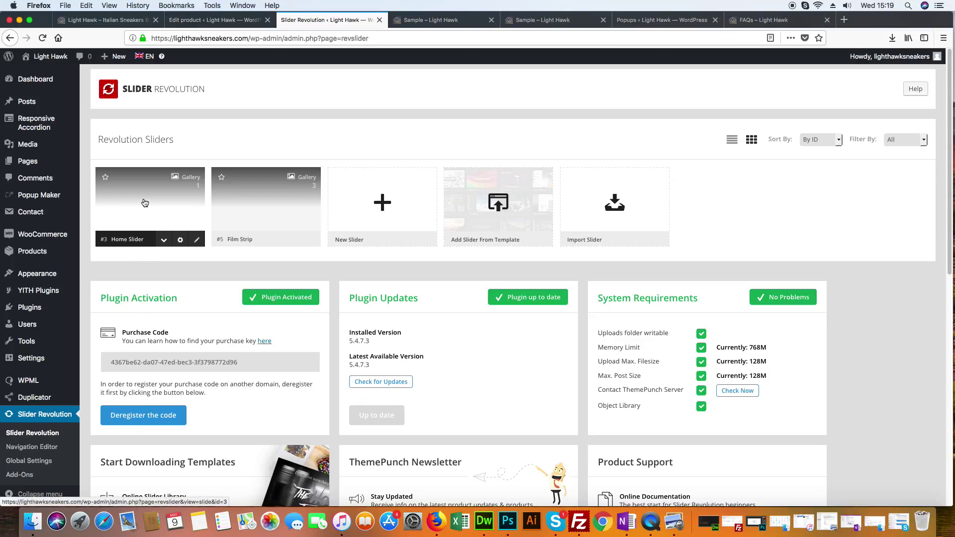
left_click(145, 202)
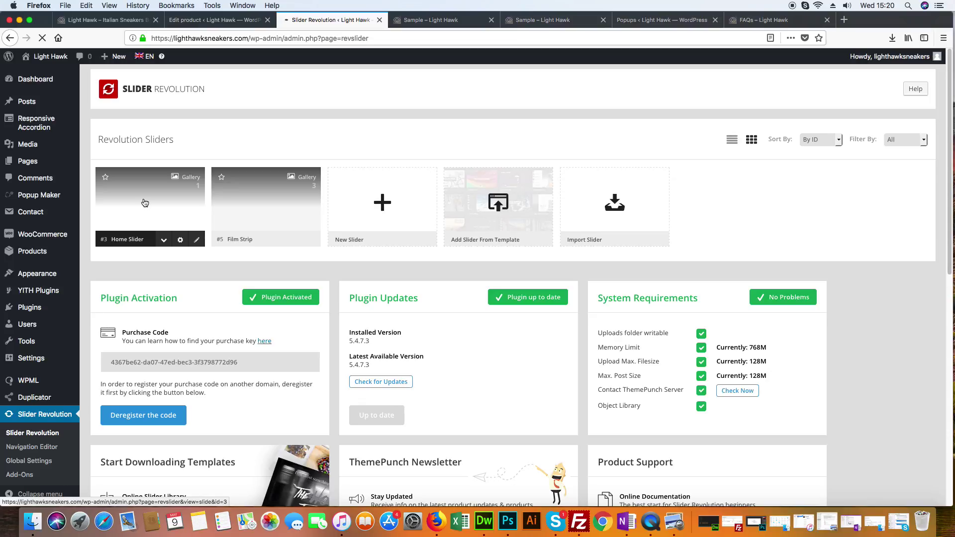
left_click(145, 202)
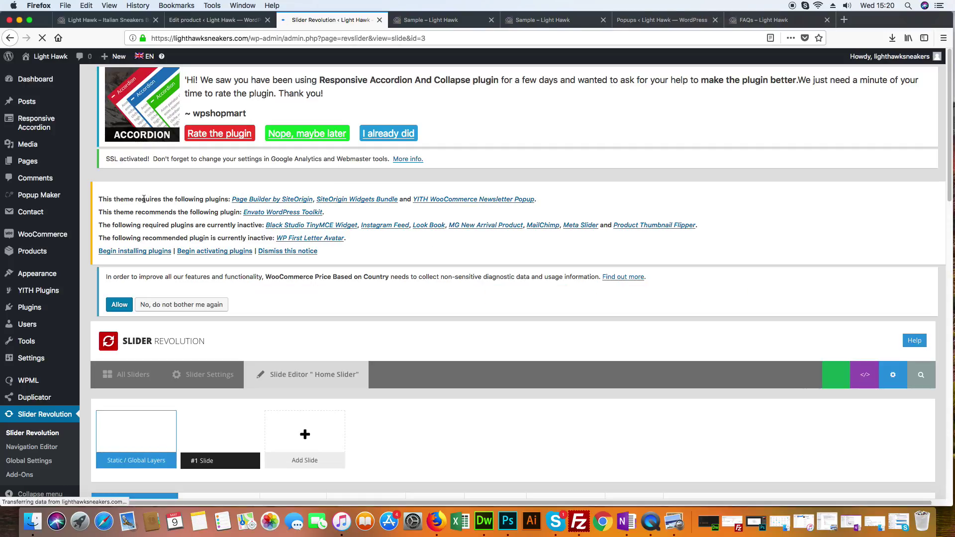
scroll(346, 301, "down", 6)
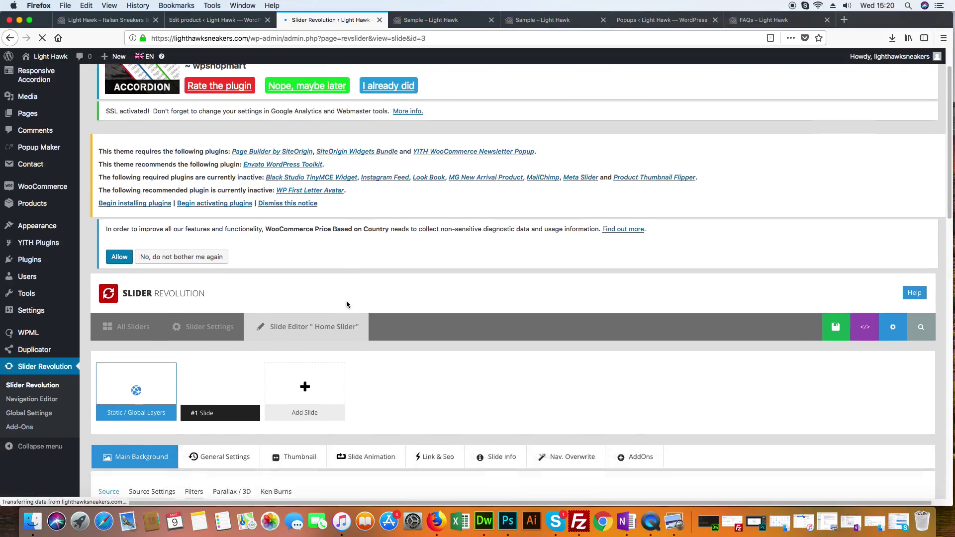
scroll(346, 300, "down", 7)
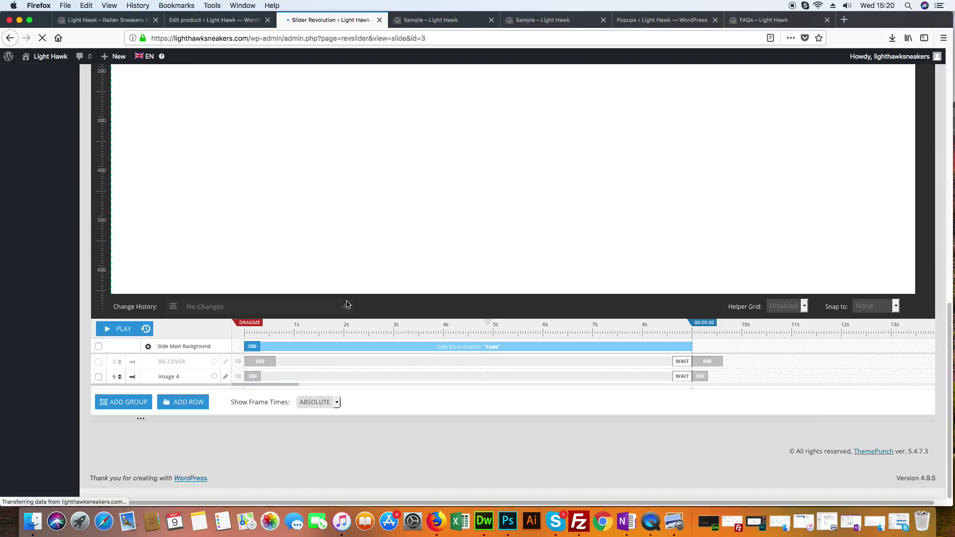
scroll(341, 314, "up", 5)
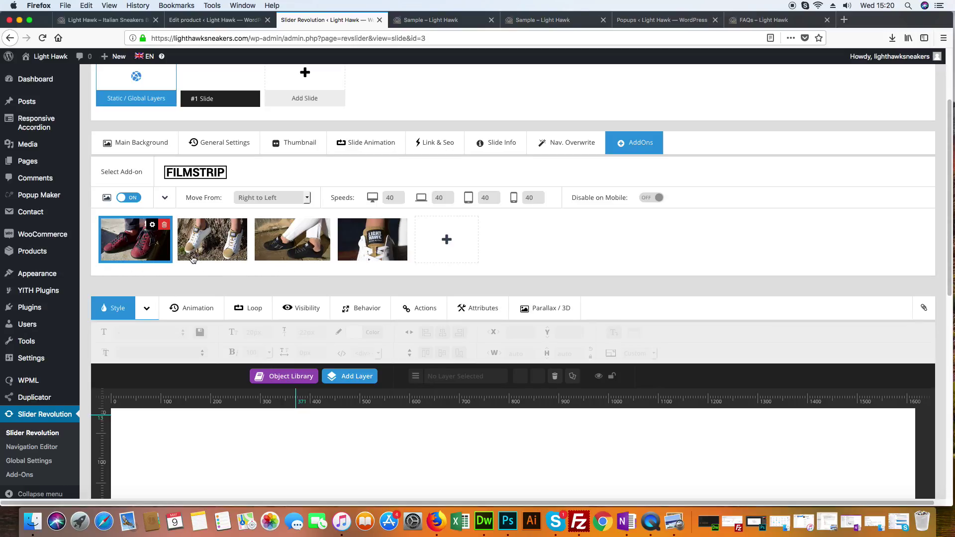
Open the WP Media Library's file upload for a new Filmstrip image and close it without choosing a file
mouse_move(381, 241)
mouse_move(401, 228)
mouse_move(370, 242)
left_mouse_down()
mouse_move(278, 241)
mouse_move(385, 247)
left_mouse_up()
mouse_move(429, 244)
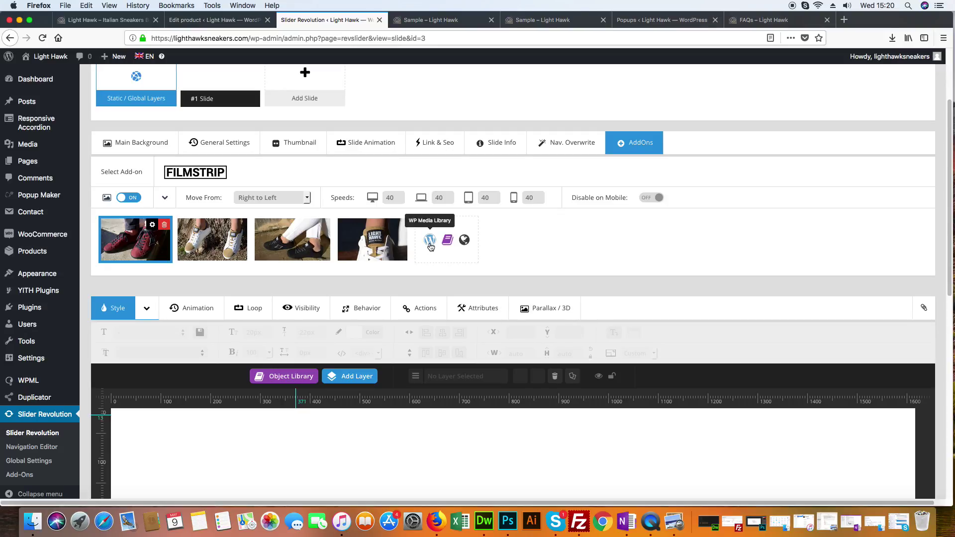
left_click(430, 241)
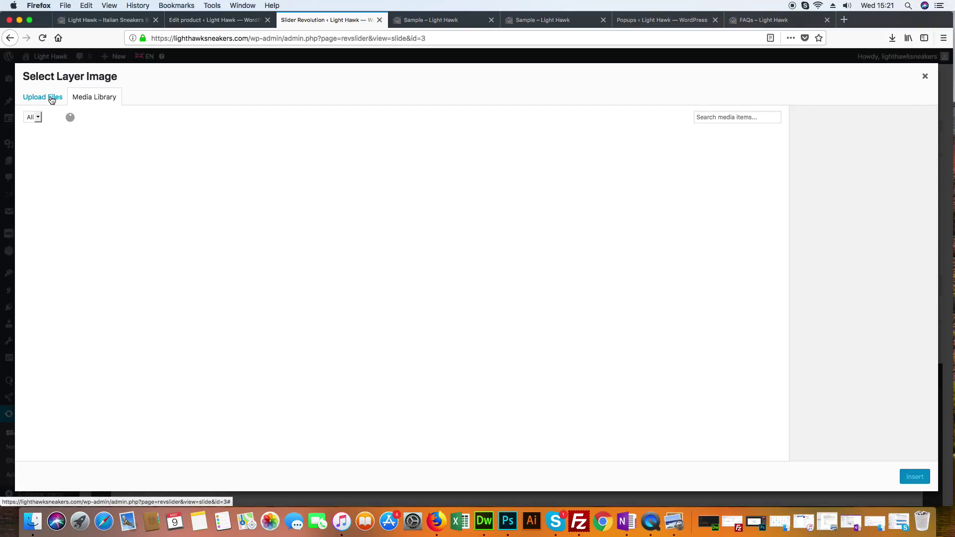
left_click(52, 99)
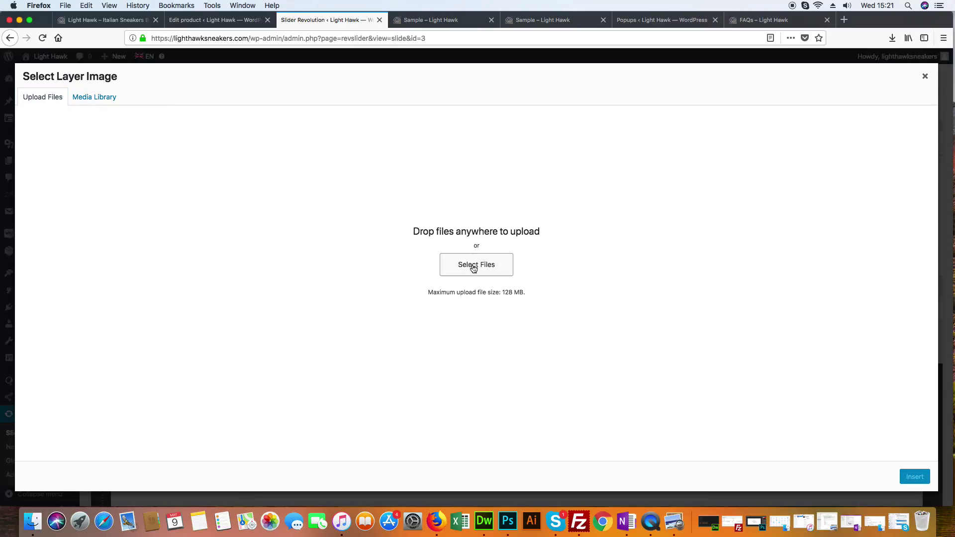
left_click(473, 266)
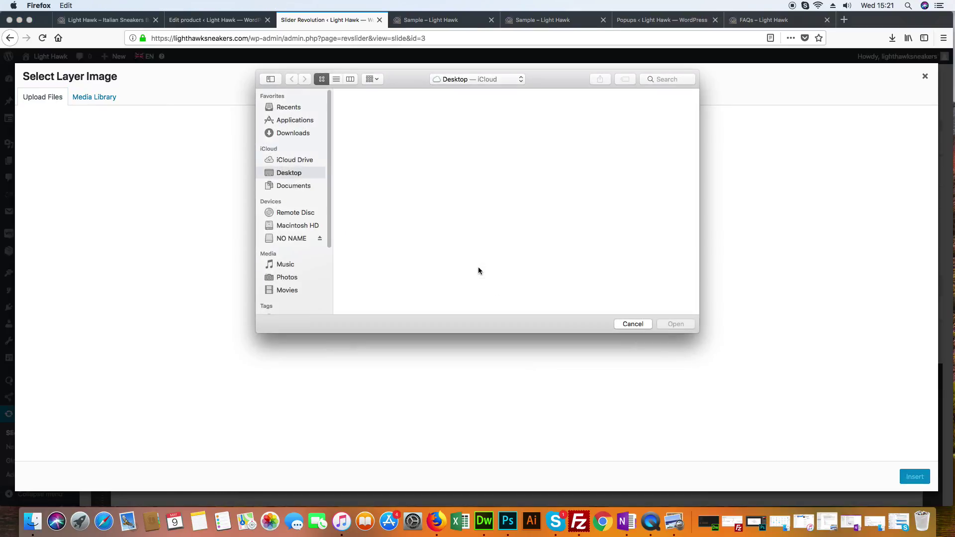
left_click(632, 325)
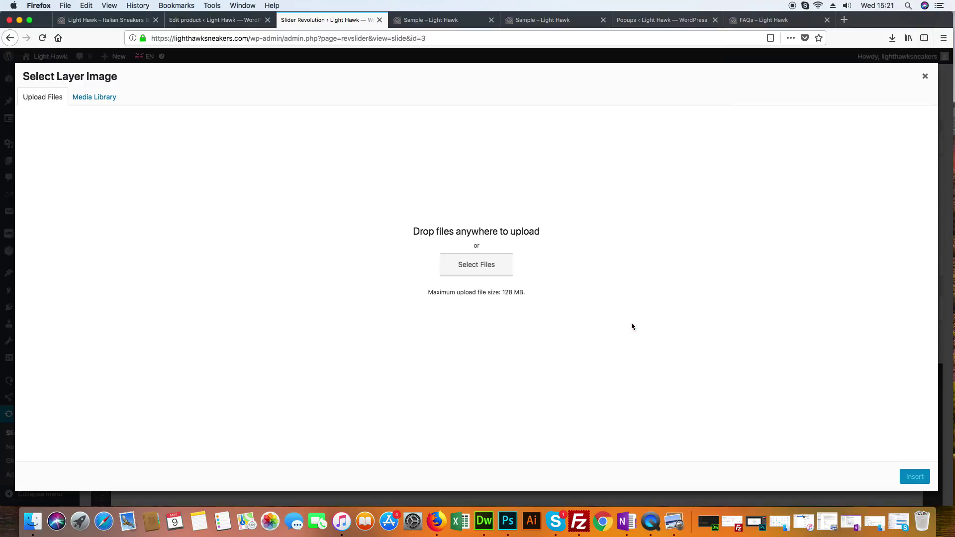
left_click(925, 76)
Try to open WPML's String Translation page from the slide editor and return to the editor
scroll(690, 243, "down", 3)
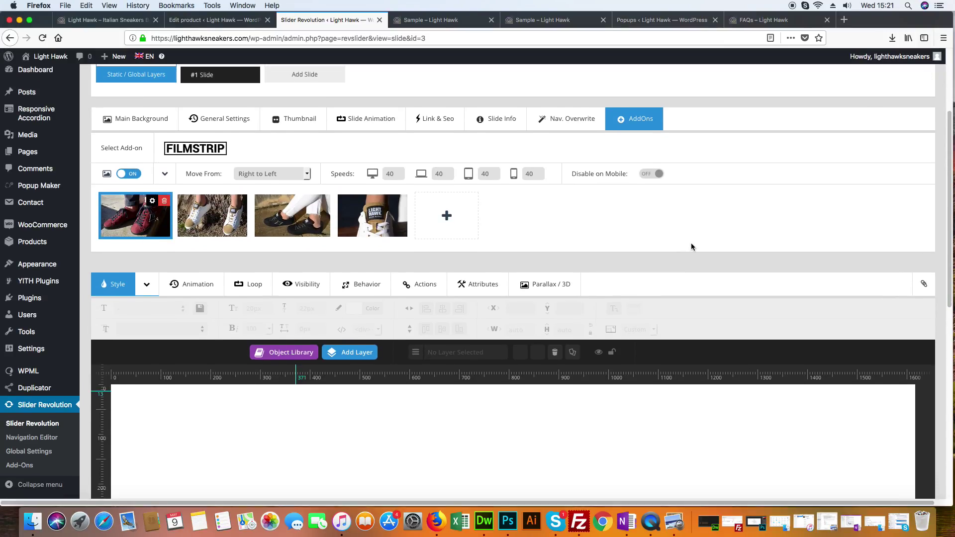
scroll(692, 246, "down", 3)
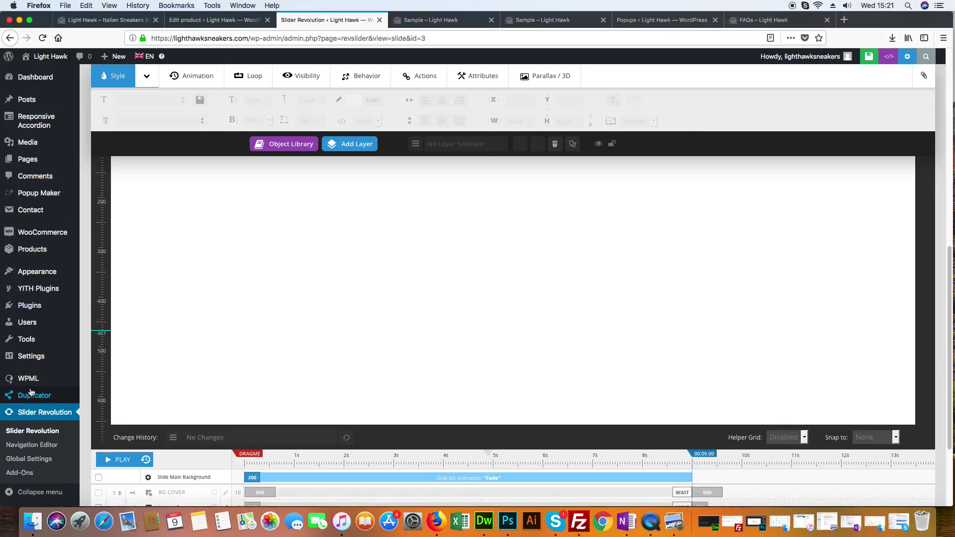
mouse_move(36, 382)
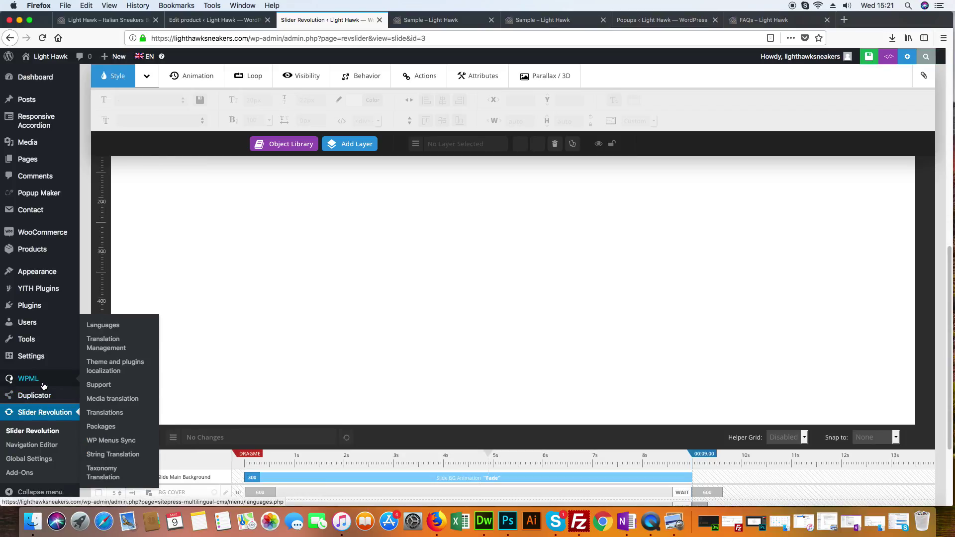
left_click(120, 455)
left_click(450, 20)
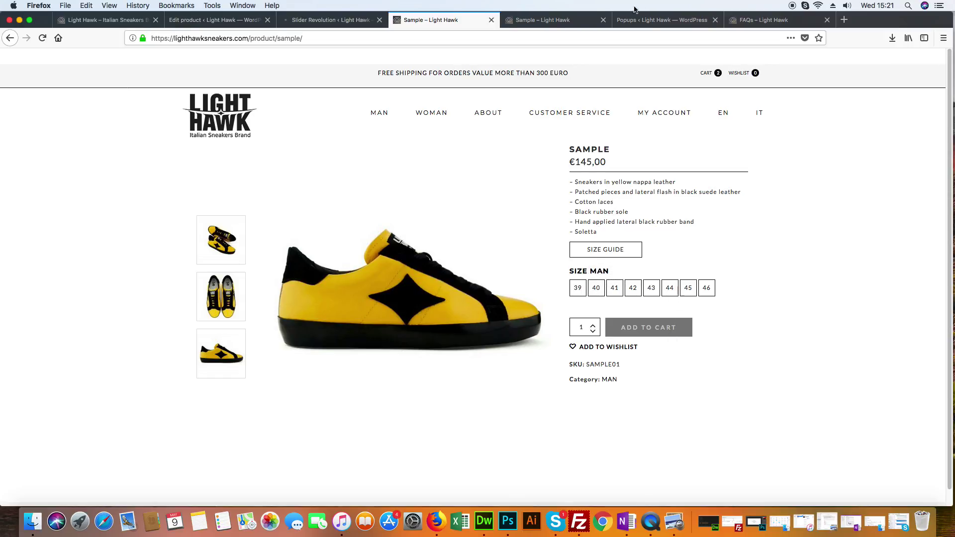
left_click(332, 20)
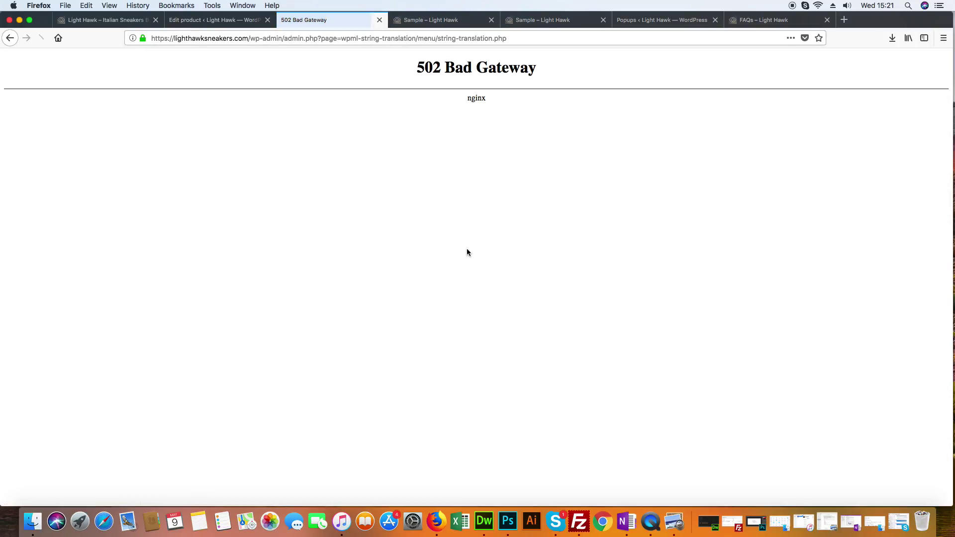
left_click(10, 39)
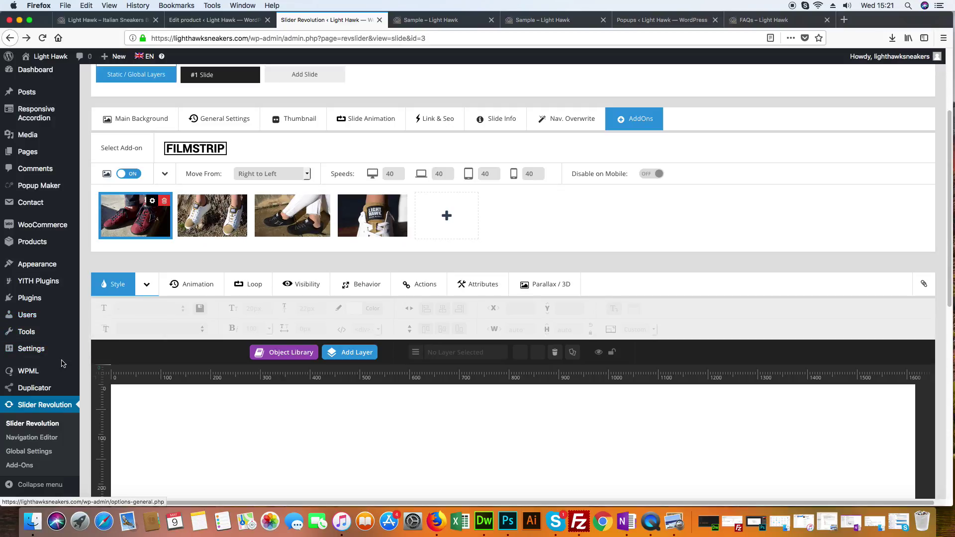
Open WPML's String Translation page and look over its string list and filters
mouse_move(60, 371)
left_click(125, 449)
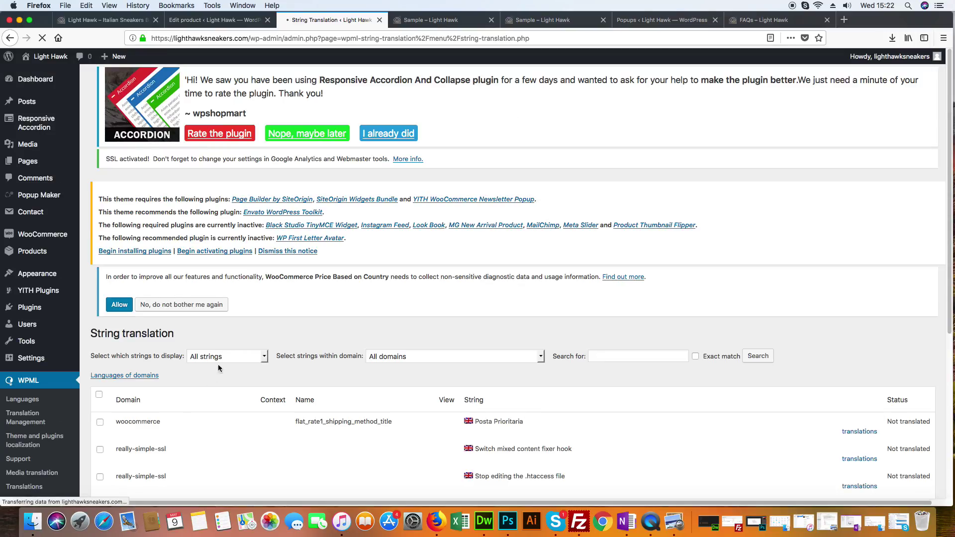
scroll(212, 372, "down", 5)
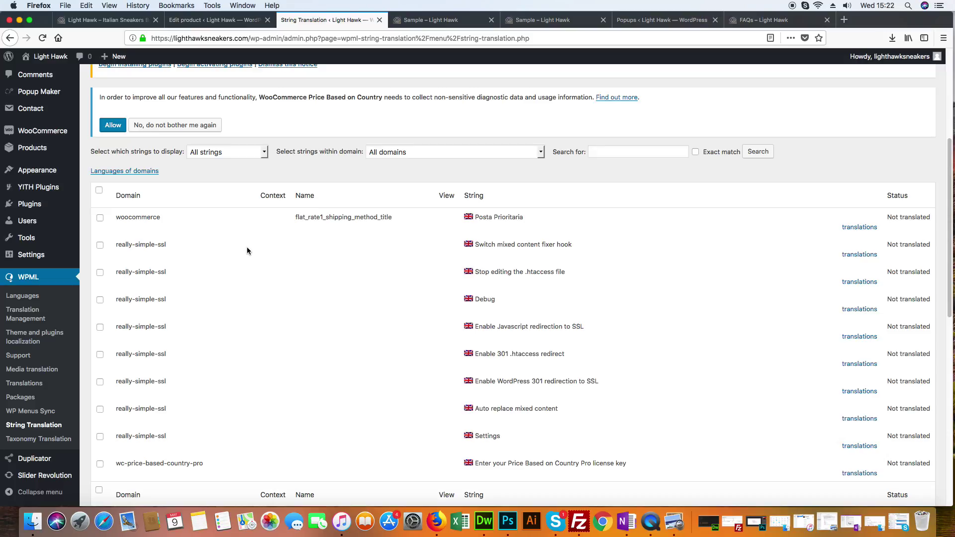
scroll(246, 250, "down", 1)
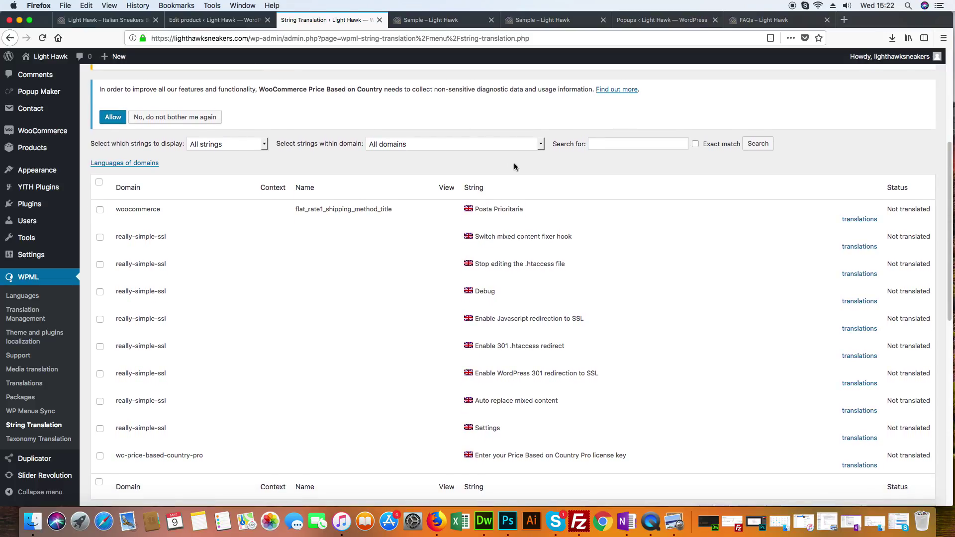
scroll(321, 312, "down", 3)
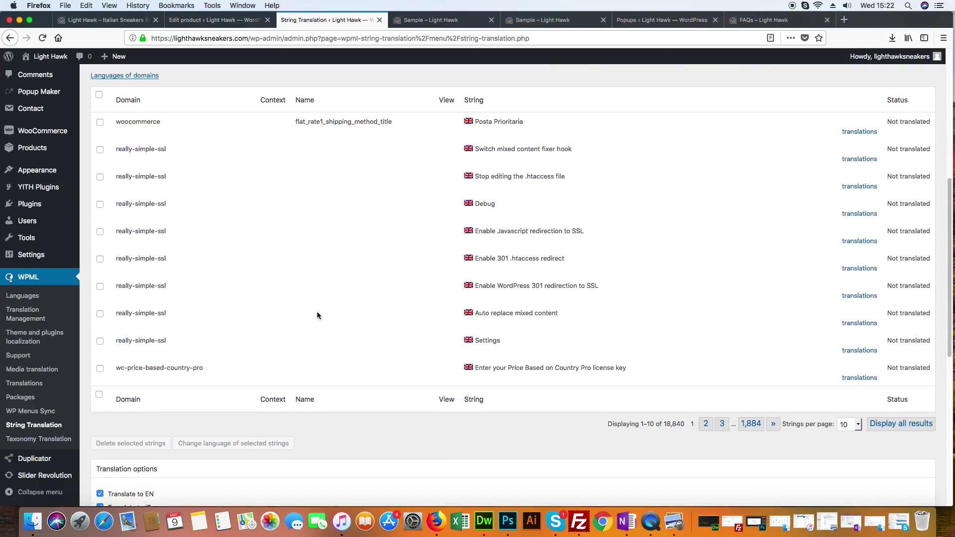
scroll(318, 312, "up", 4)
scroll(318, 313, "up", 4)
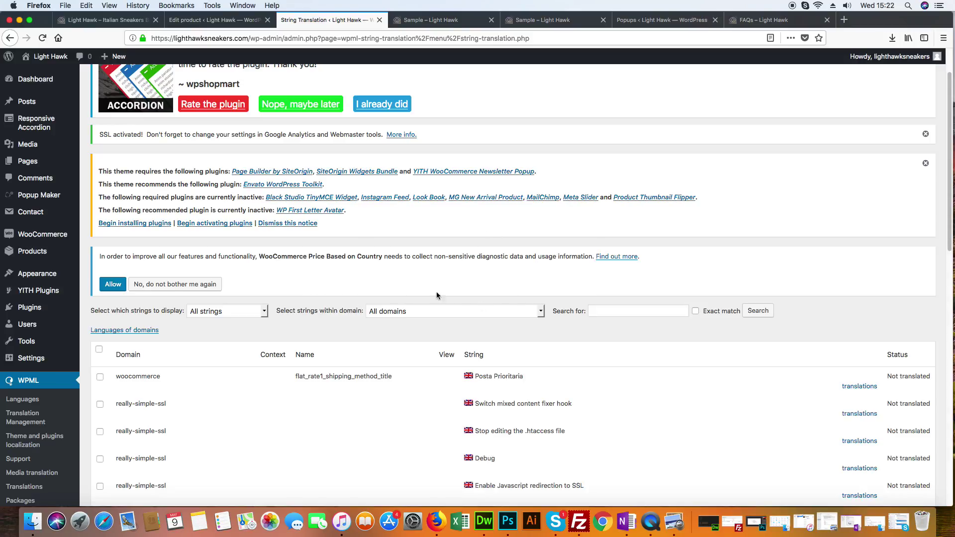
scroll(437, 296, "down", 5)
Search the translatable strings for "Product" and look through the matching entries
left_click(616, 200)
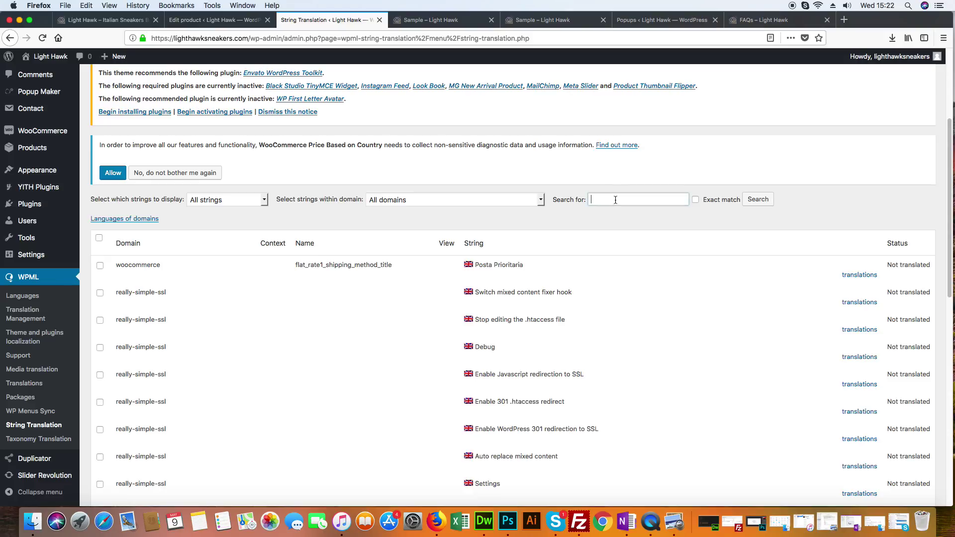
left_click(420, 24)
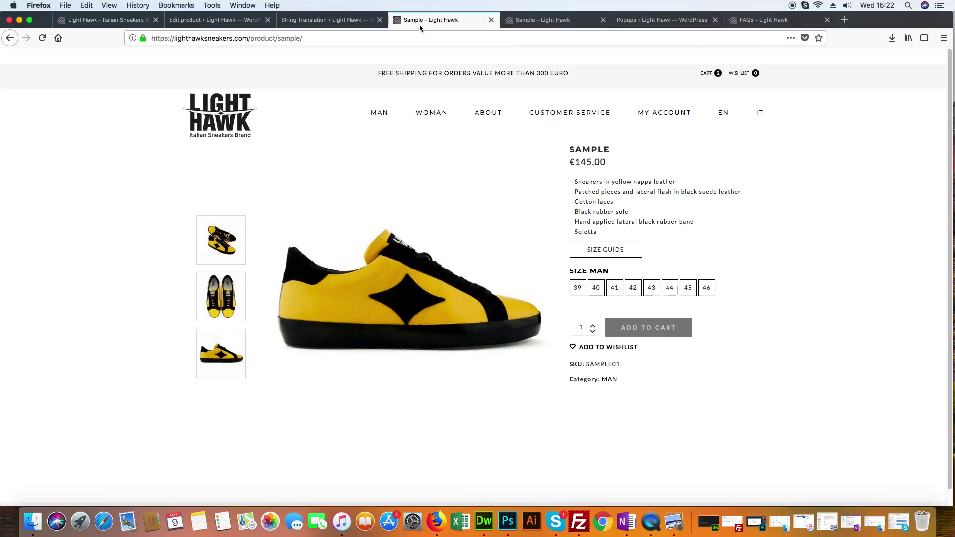
left_click(369, 26)
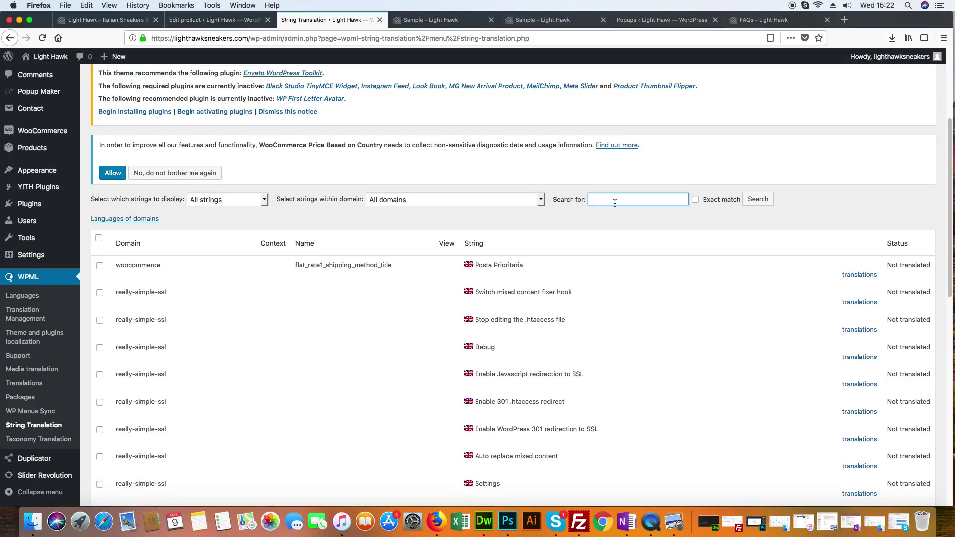
type("Product")
left_click(765, 201)
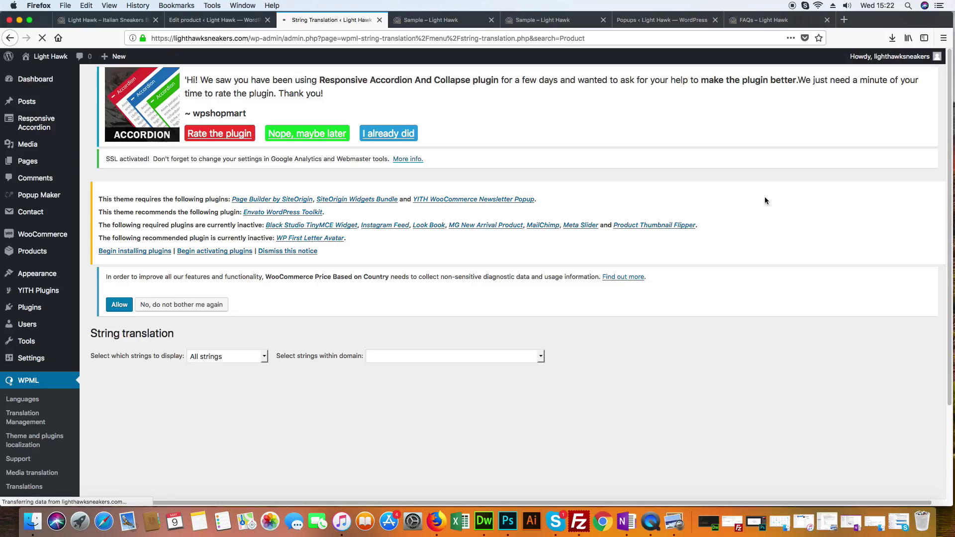
scroll(723, 238, "down", 5)
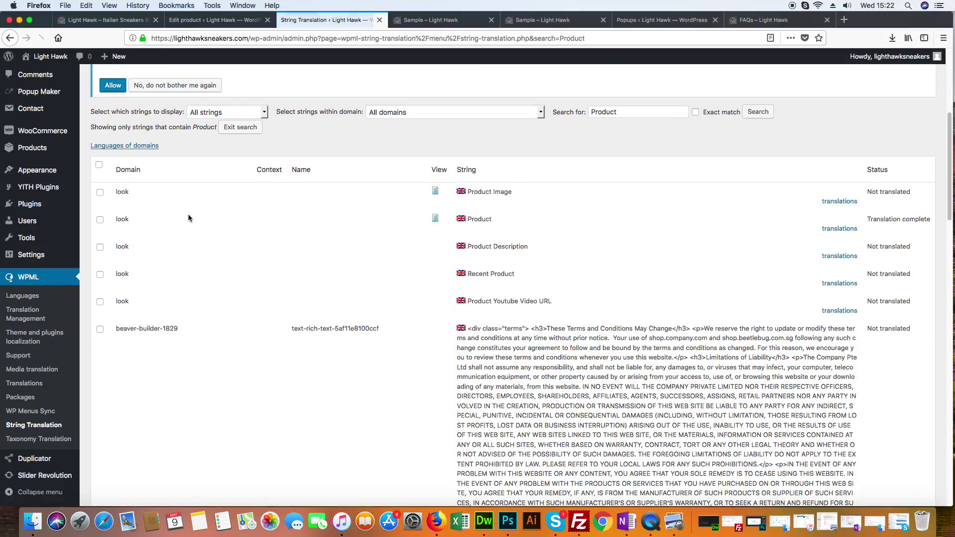
scroll(437, 297, "down", 15)
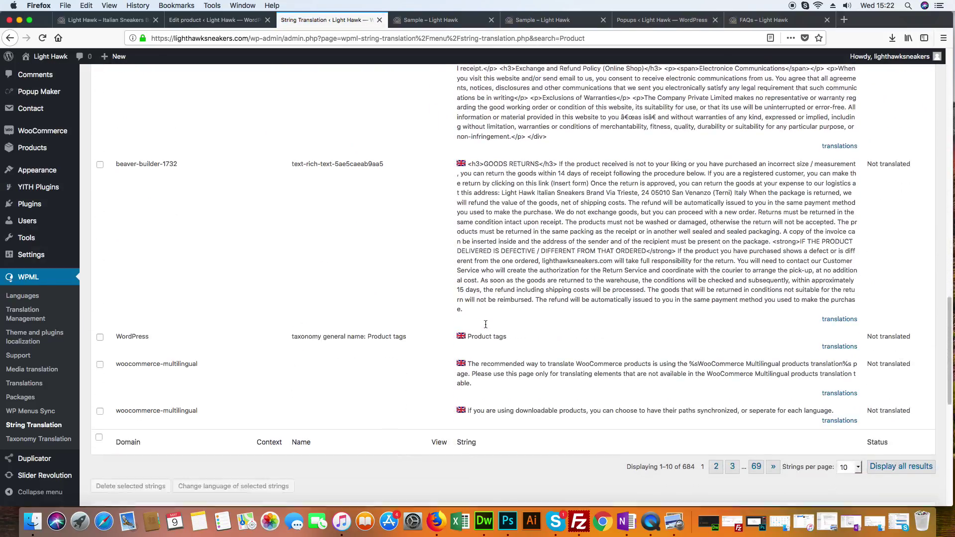
scroll(486, 323, "up", 10)
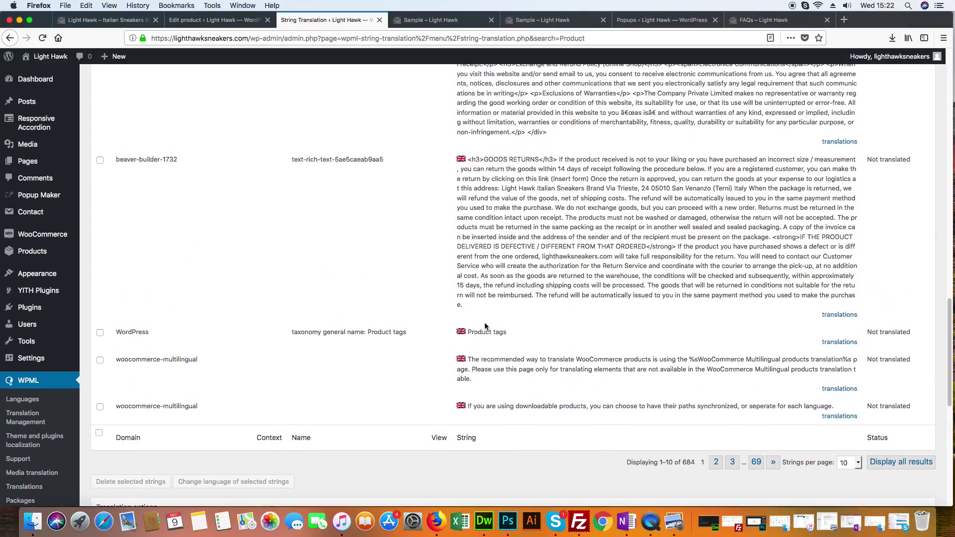
scroll(483, 316, "up", 5)
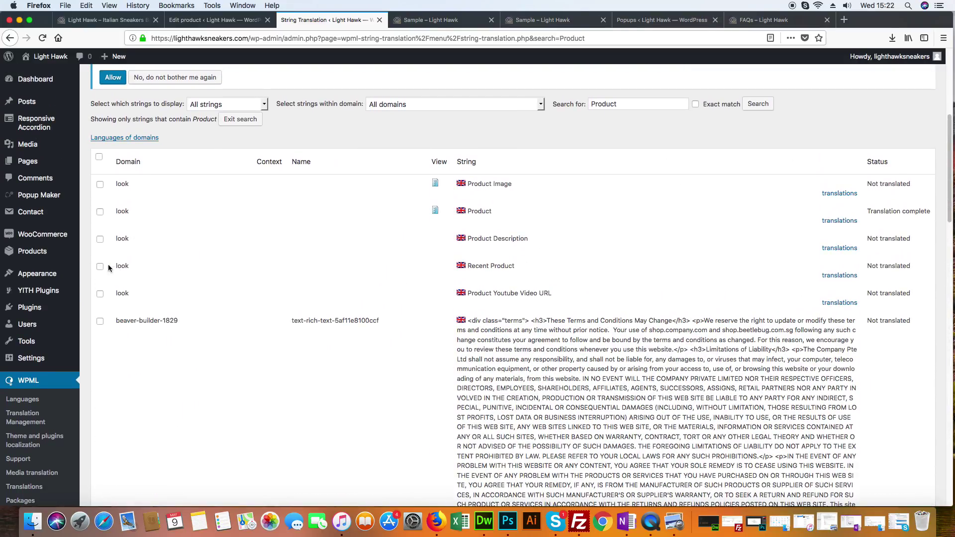
Enter "Prodotto" as the Italian translation of the look domain's Product string and toggle its completion status
left_click(833, 222)
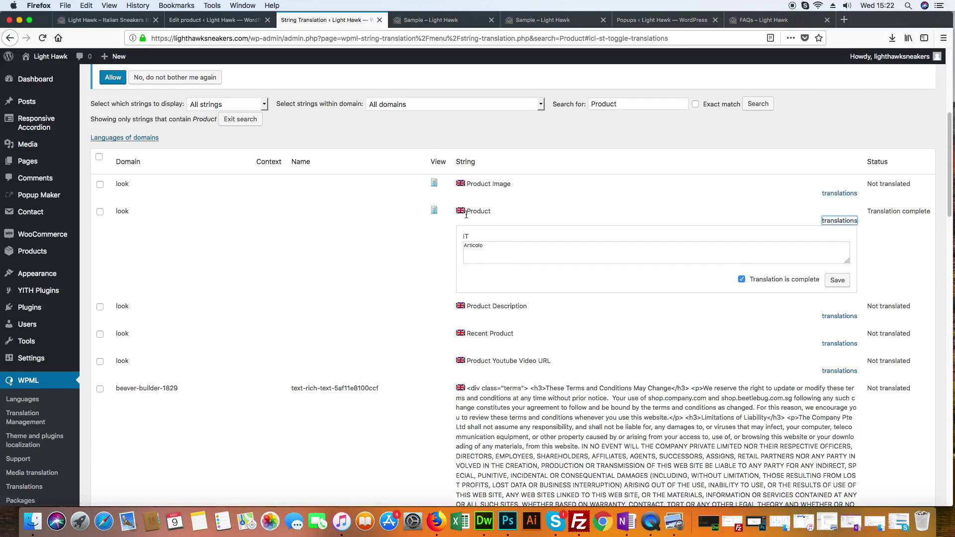
key("Tab")
type("Pr")
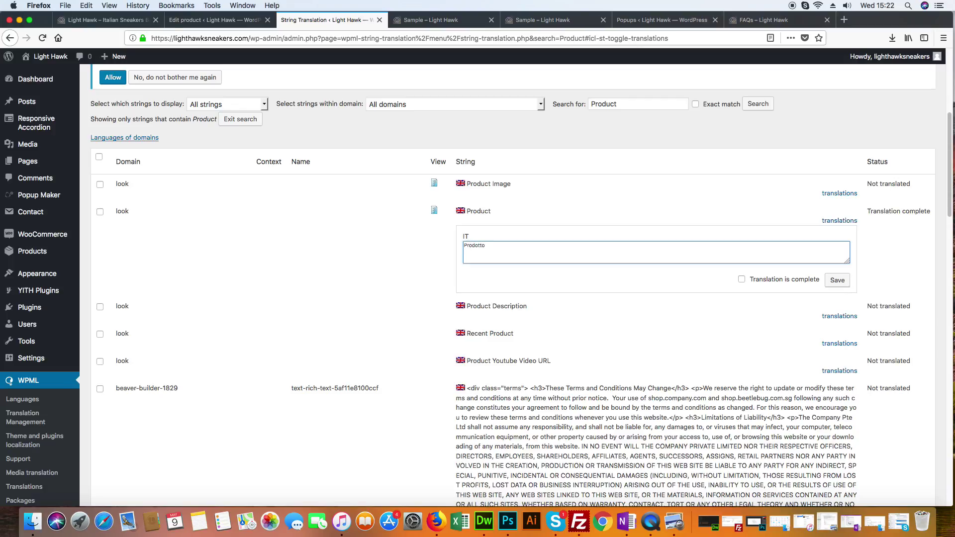
left_click(742, 279)
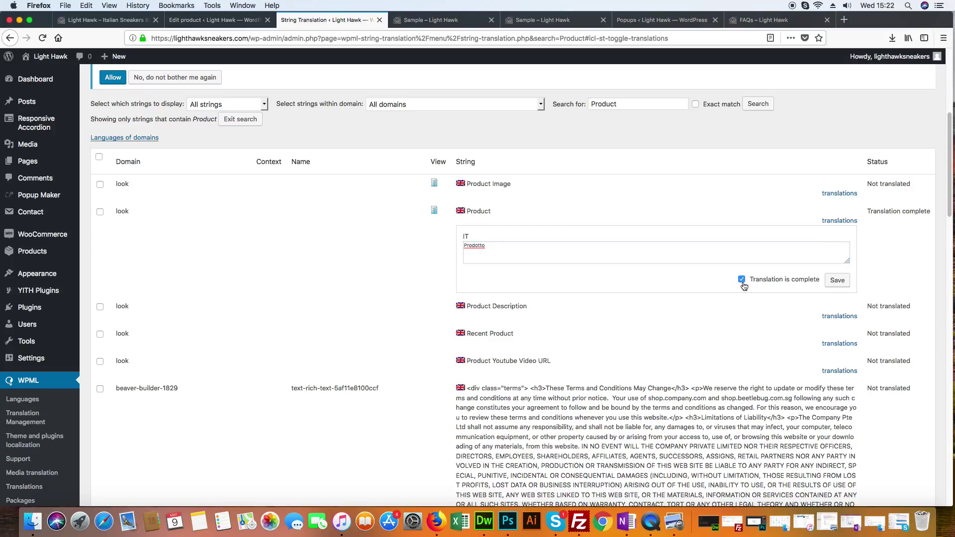
left_click(742, 279)
Set the Product string's Italian translation to "Articolo", mark the translation as complete and save it
left_click_drag(497, 249, 415, 245)
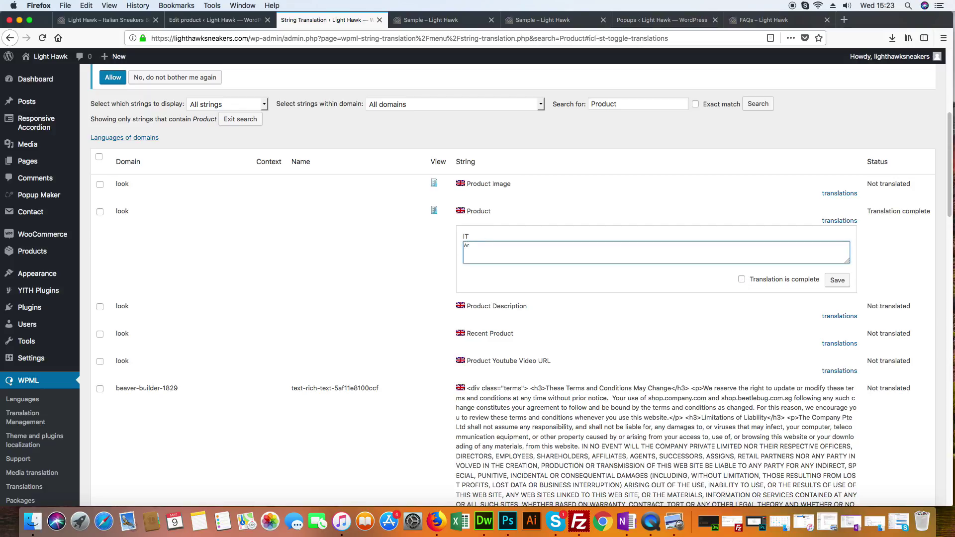
type("o")
type("t")
left_click(840, 281)
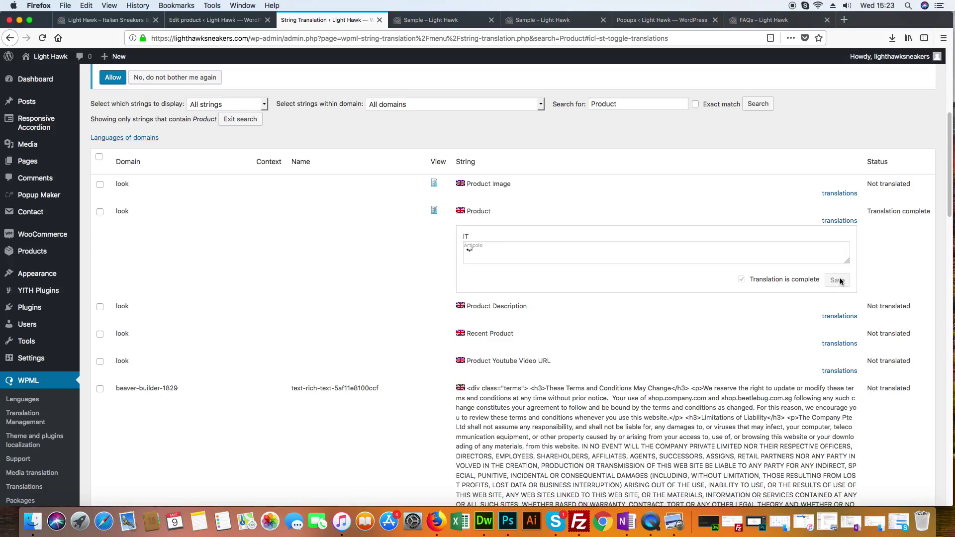
Check the Product Image string's Italian translation field, close it and review the other strings matching the Product search
left_click(839, 195)
left_click(839, 194)
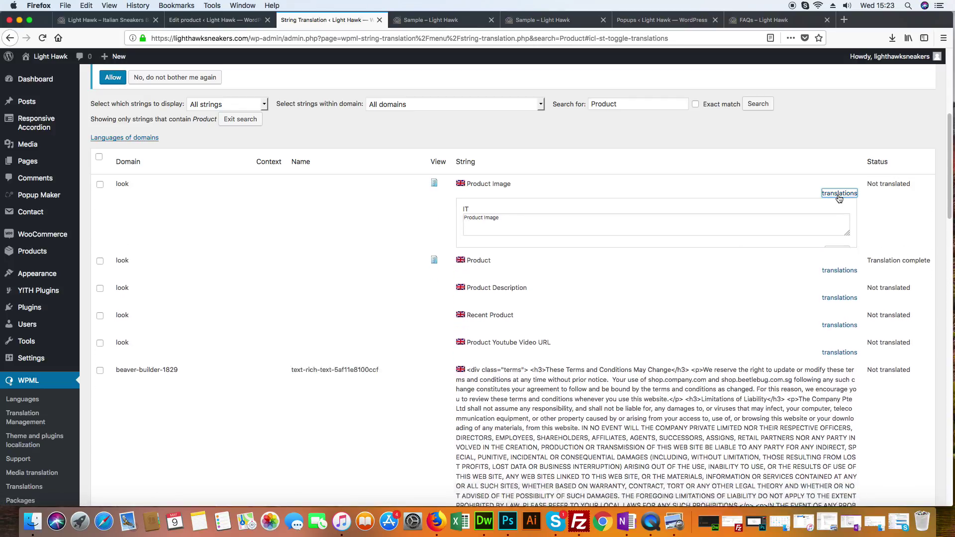
scroll(628, 204, "down", 5)
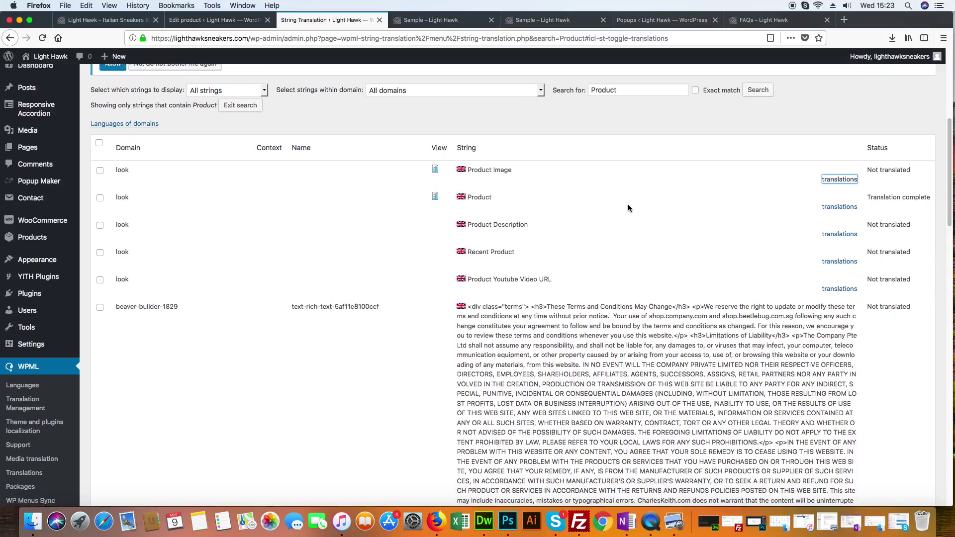
scroll(624, 207, "up", 6)
scroll(624, 206, "up", 3)
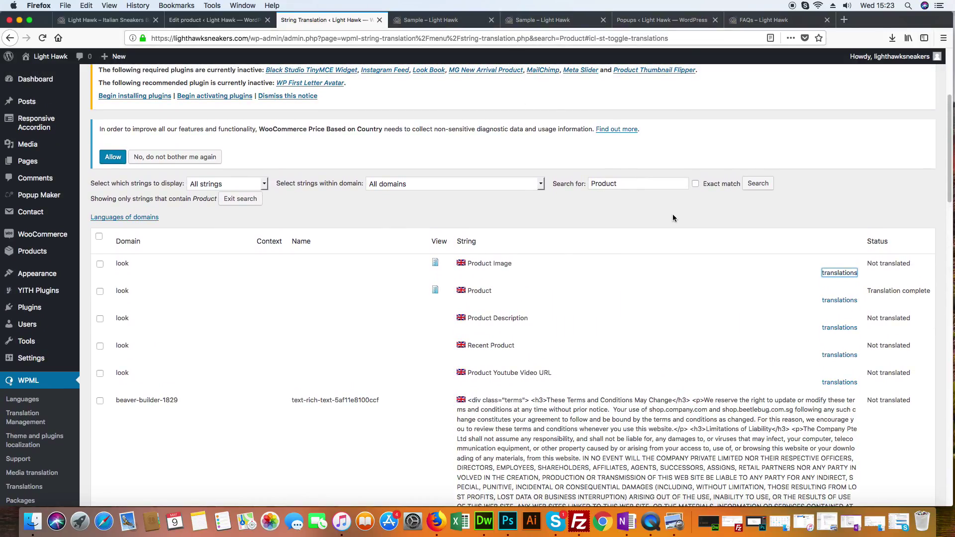
scroll(565, 272, "down", 2)
scroll(565, 271, "down", 3)
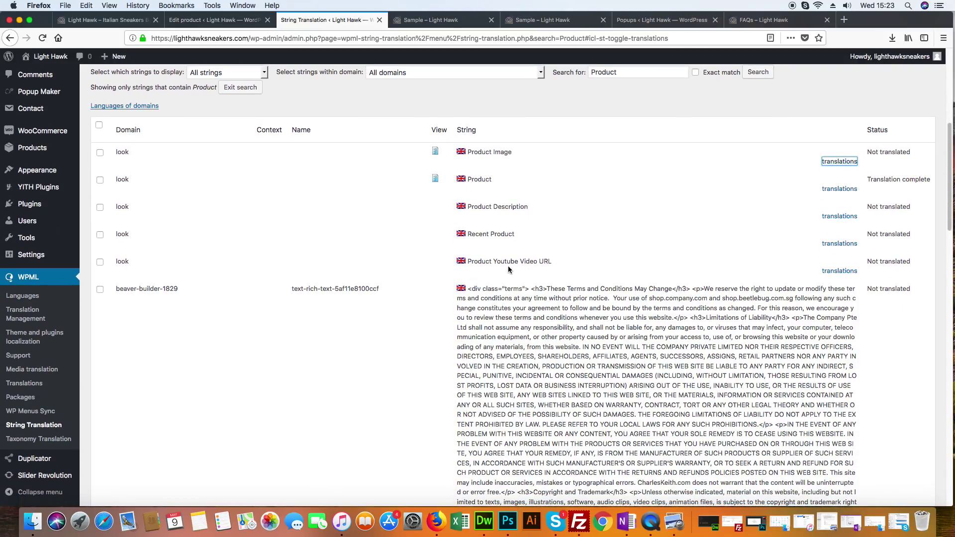
scroll(509, 266, "down", 15)
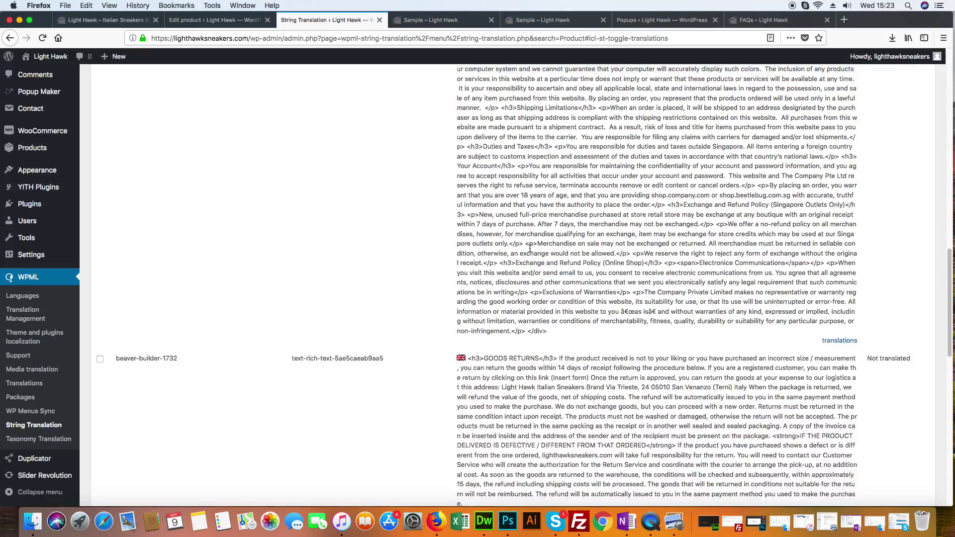
scroll(531, 248, "up", 15)
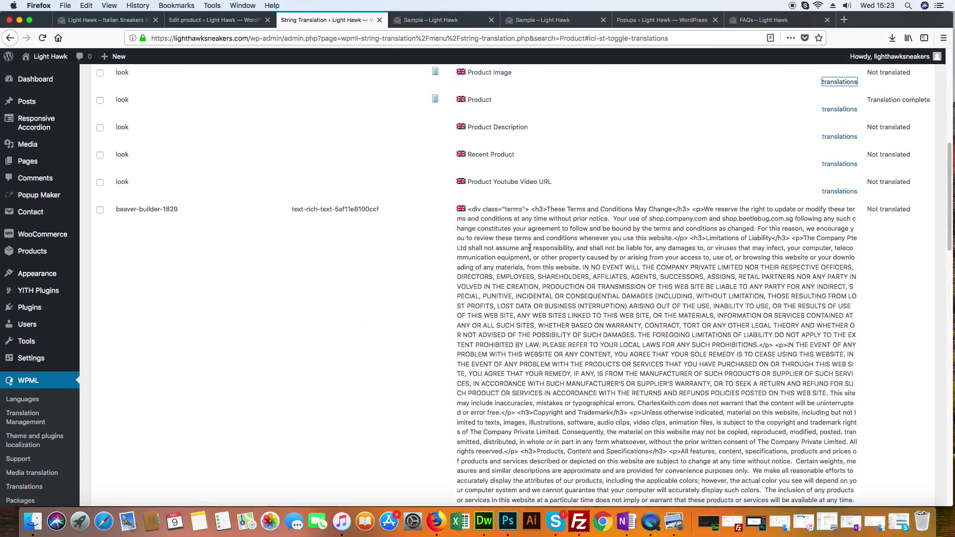
scroll(530, 247, "up", 10)
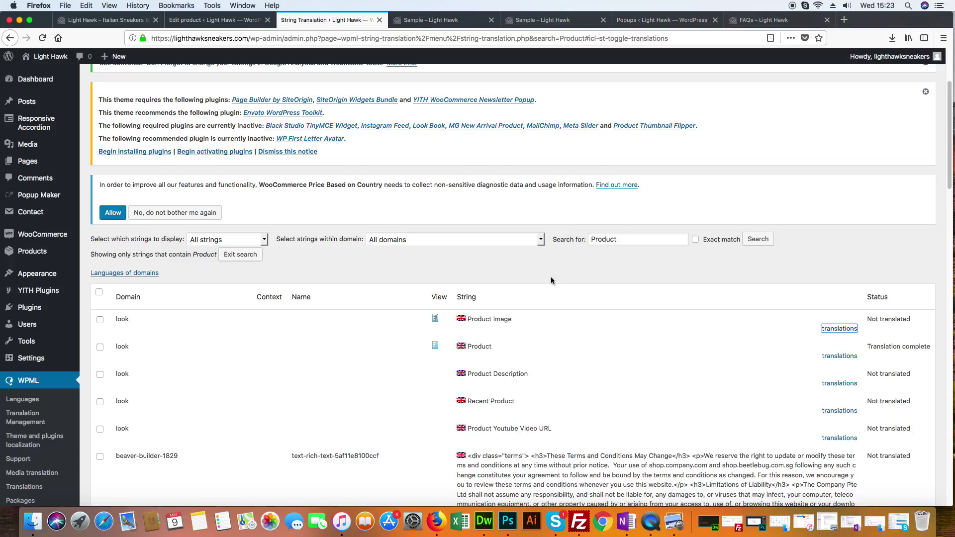
scroll(554, 219, "up", 5)
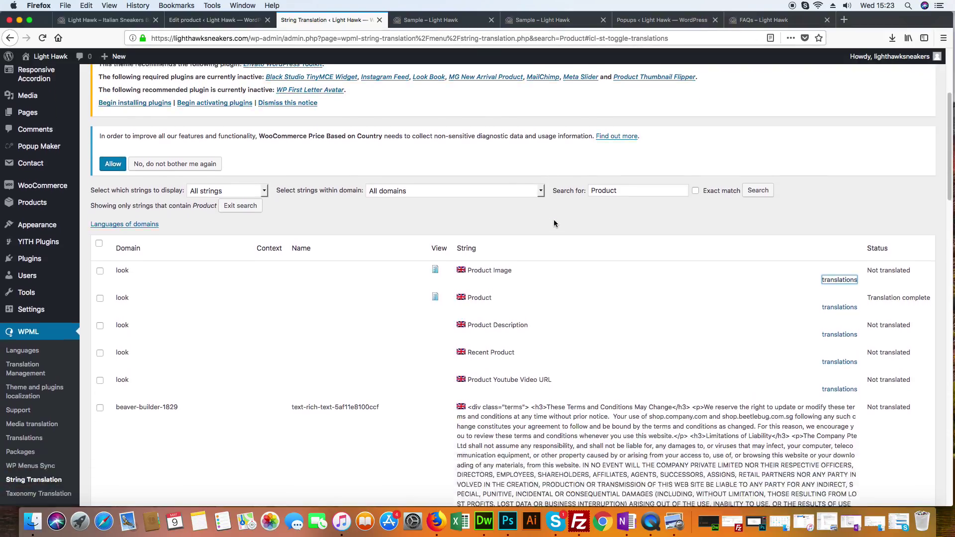